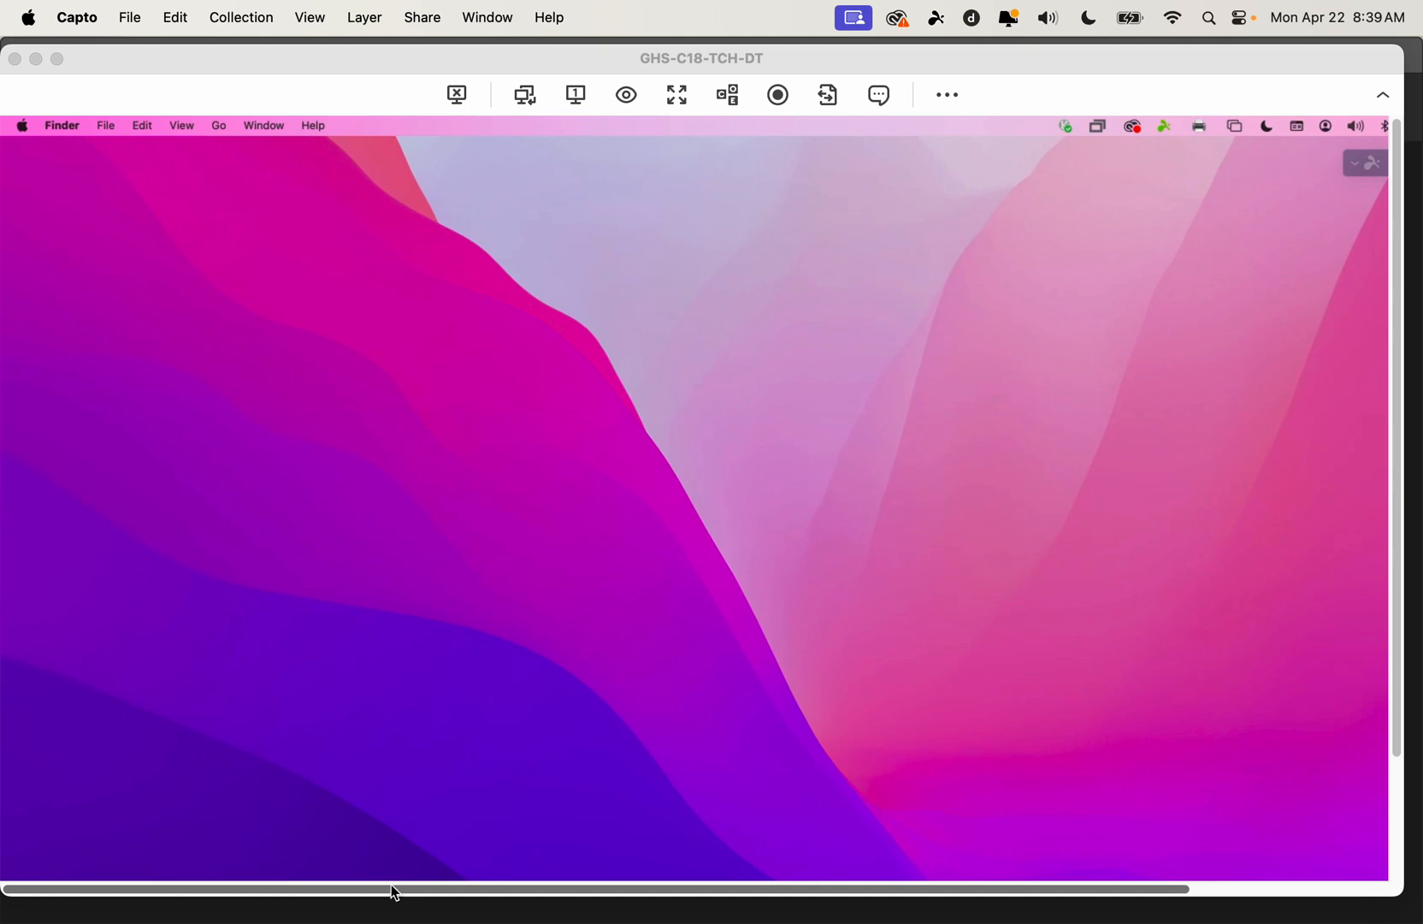
Resize and reposition the GHS-C18-TCH-DT remote session window on the local desktop
left_click(339, 768)
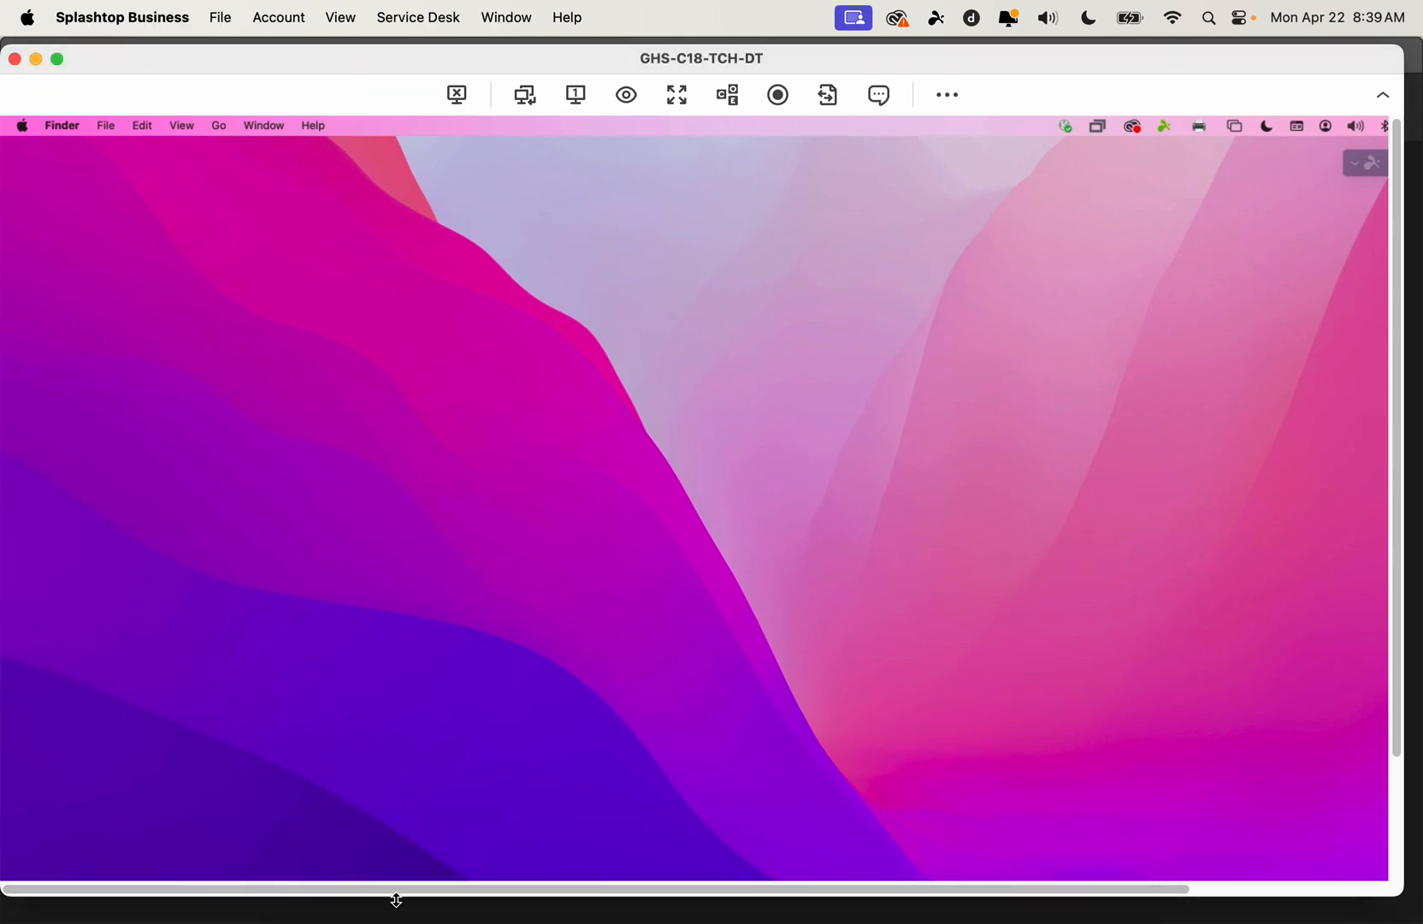
mouse_move(402, 920)
left_click_drag(1393, 890, 1419, 912)
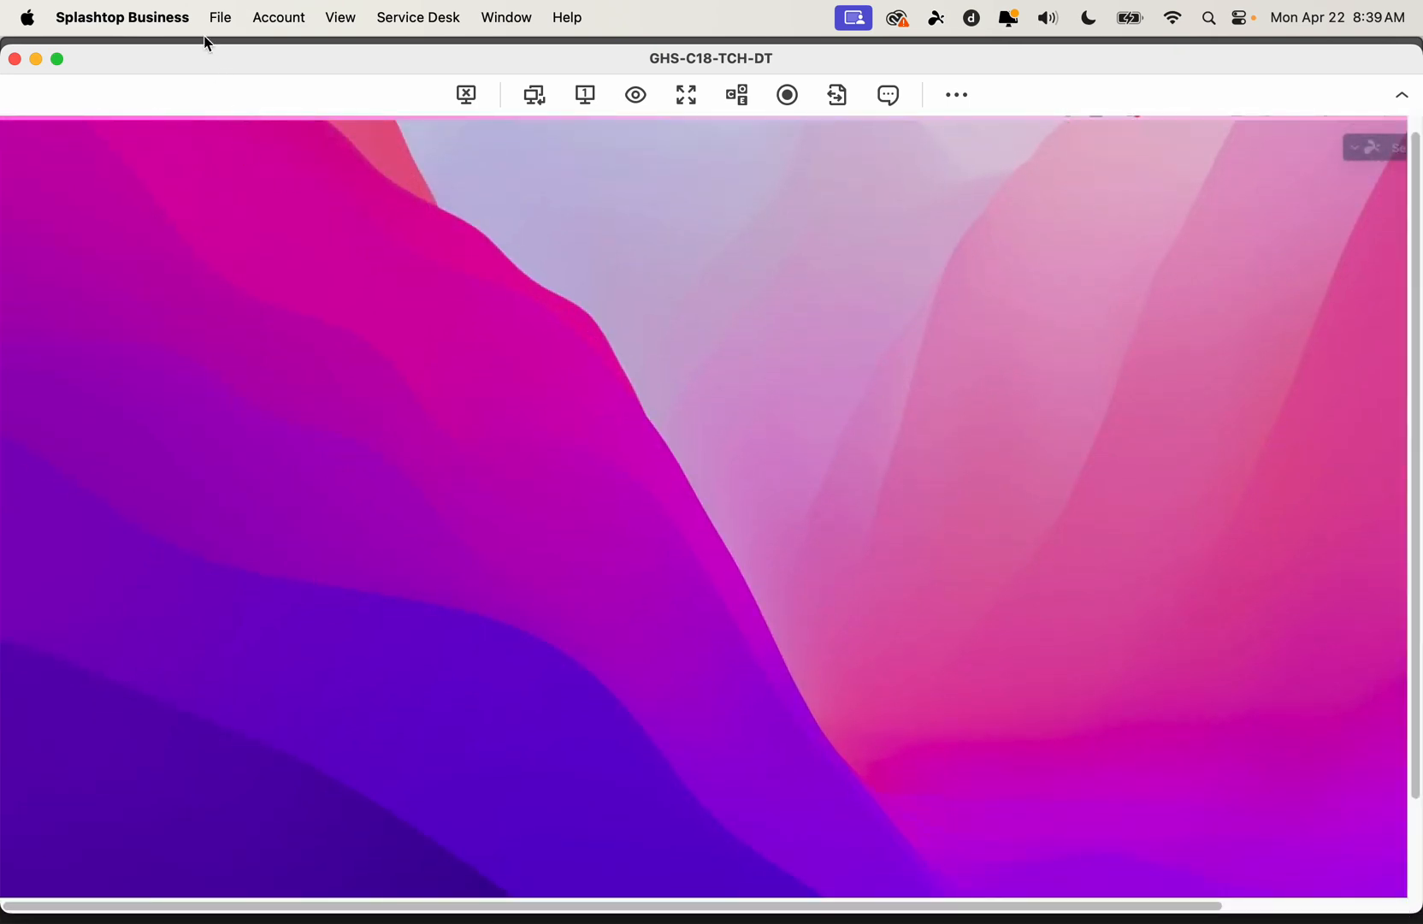
left_click_drag(206, 44, 205, 36)
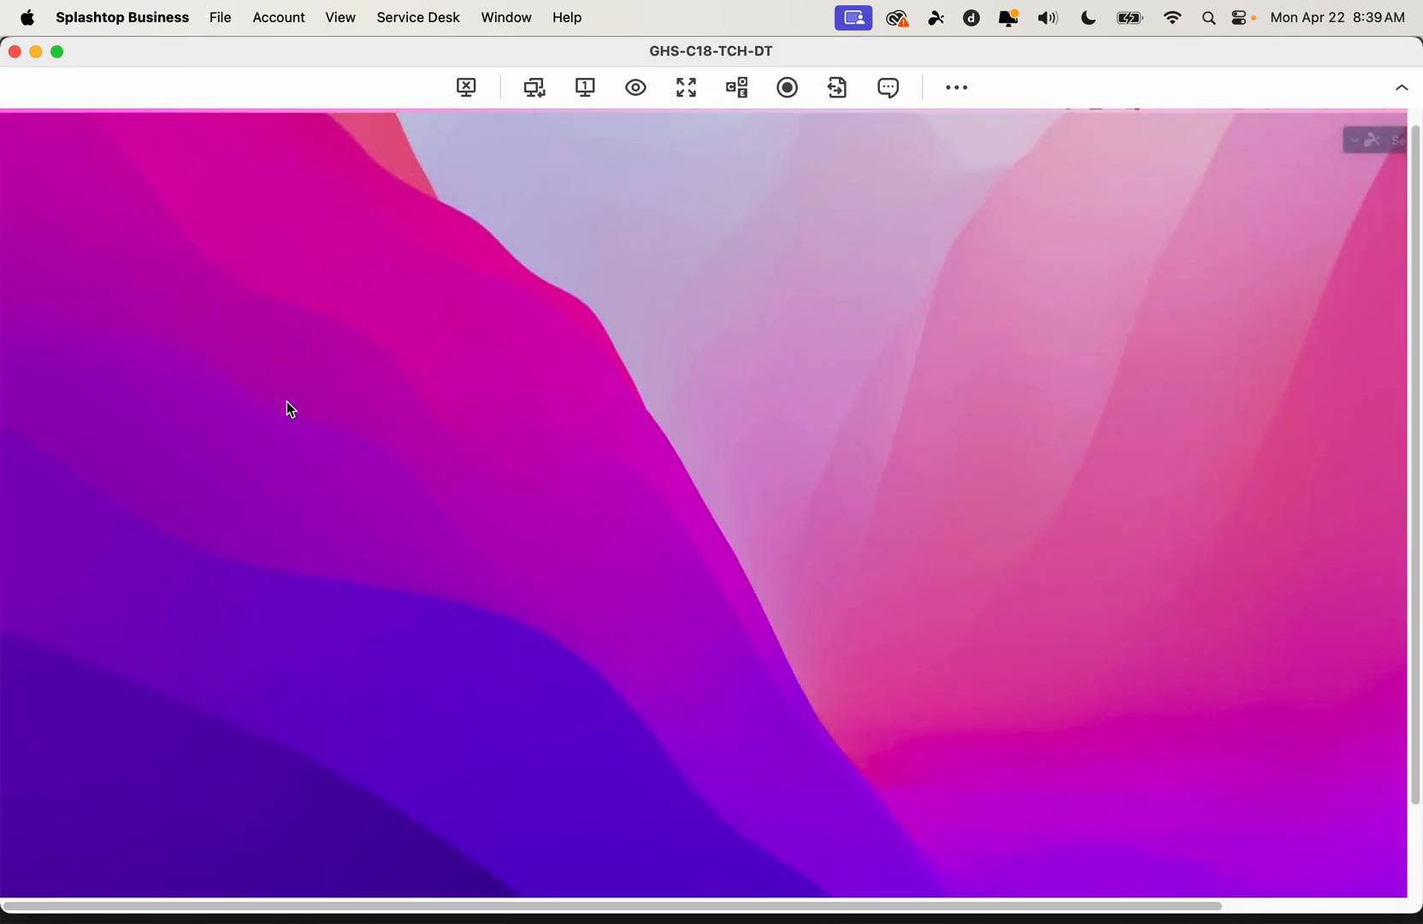
left_click_drag(1418, 42, 1350, 87)
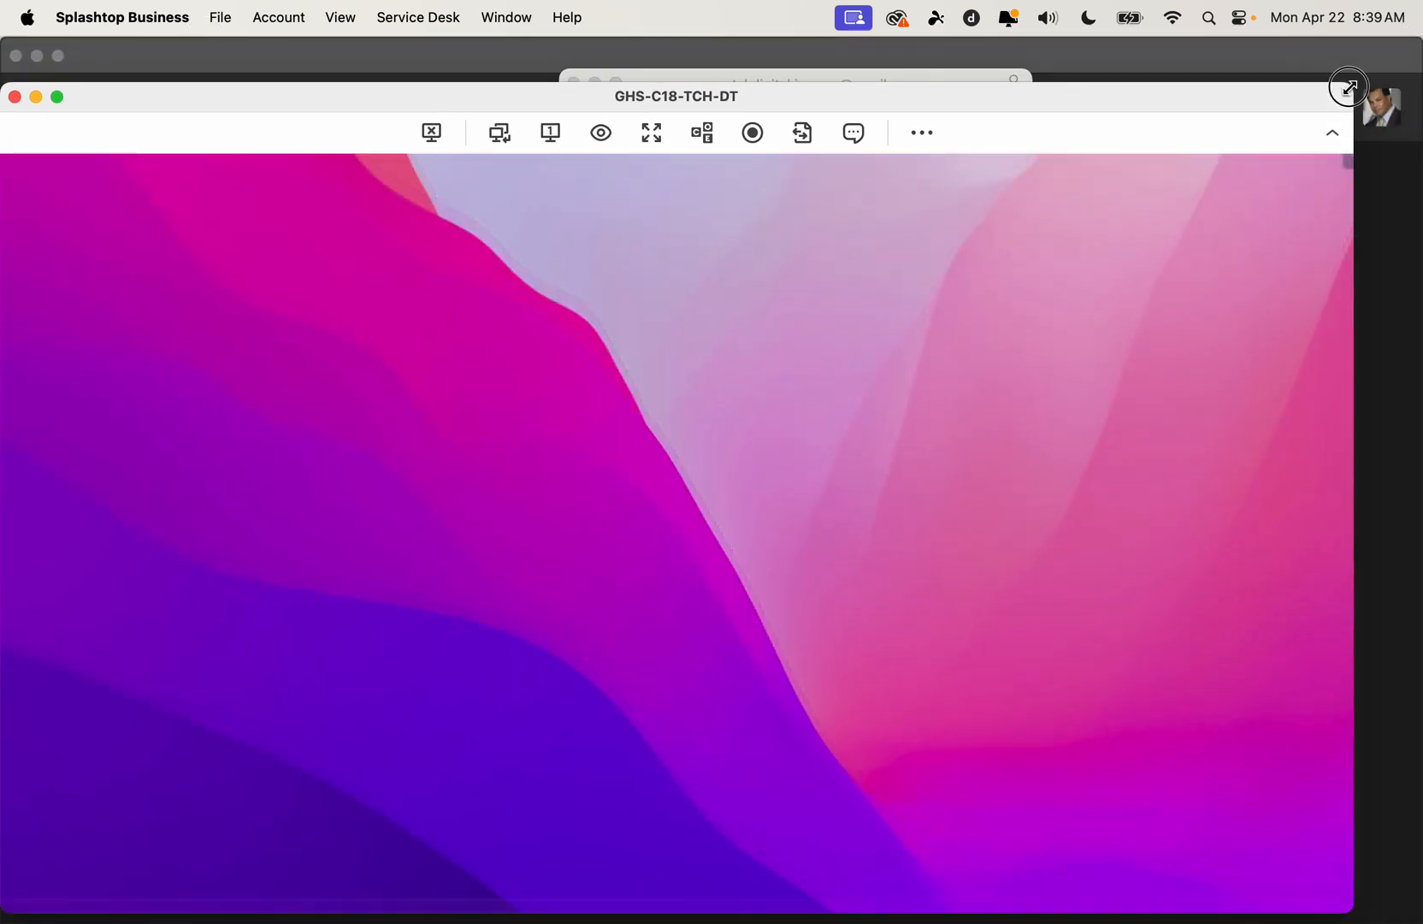
left_click_drag(1191, 102, 1238, 56)
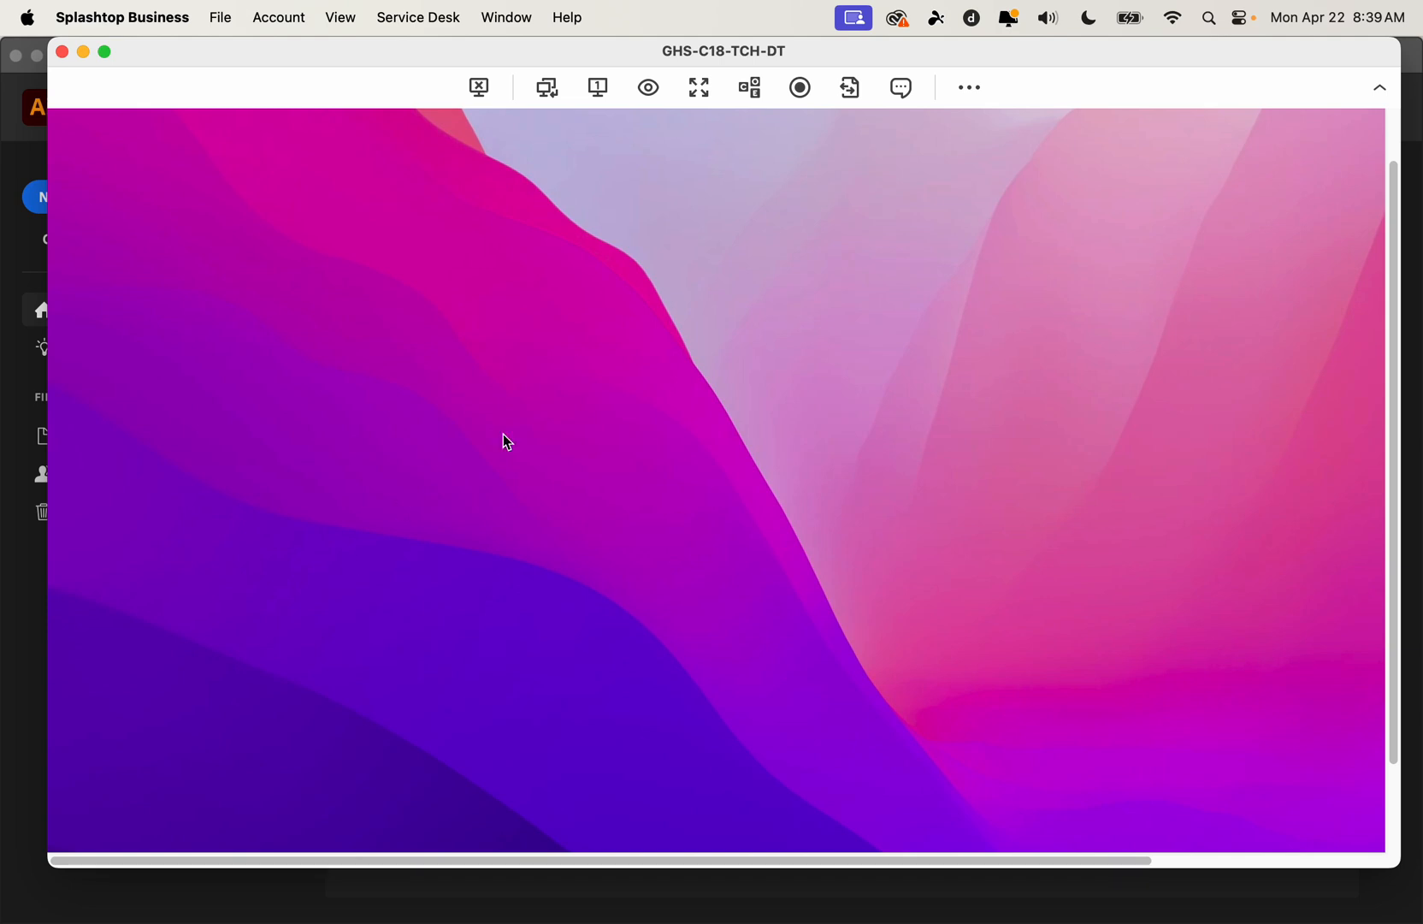
Open the Force Quit Applications window on the remote Mac
left_click(801, 94)
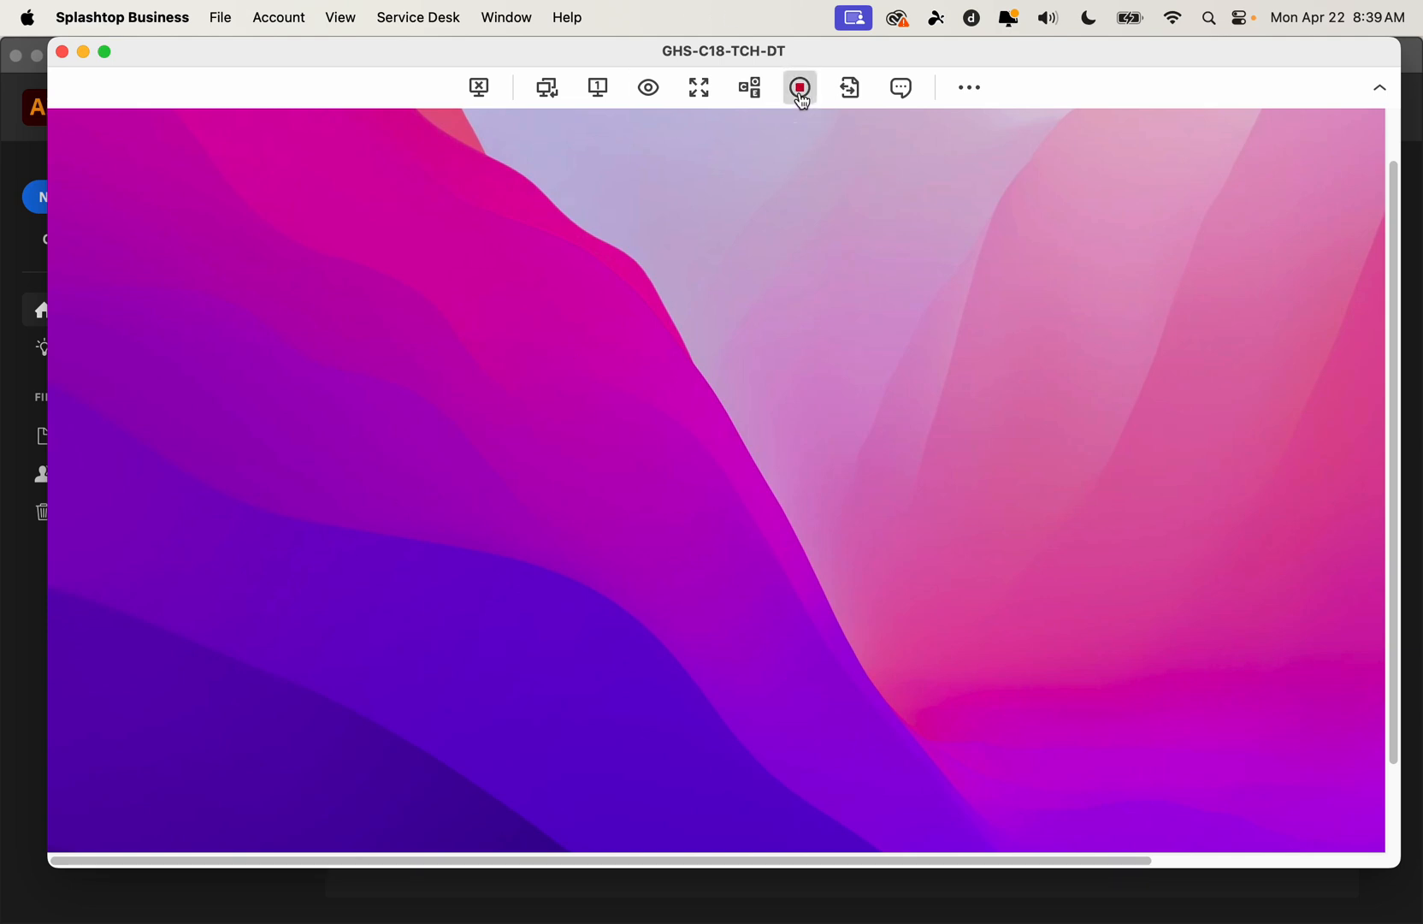
left_click(750, 94)
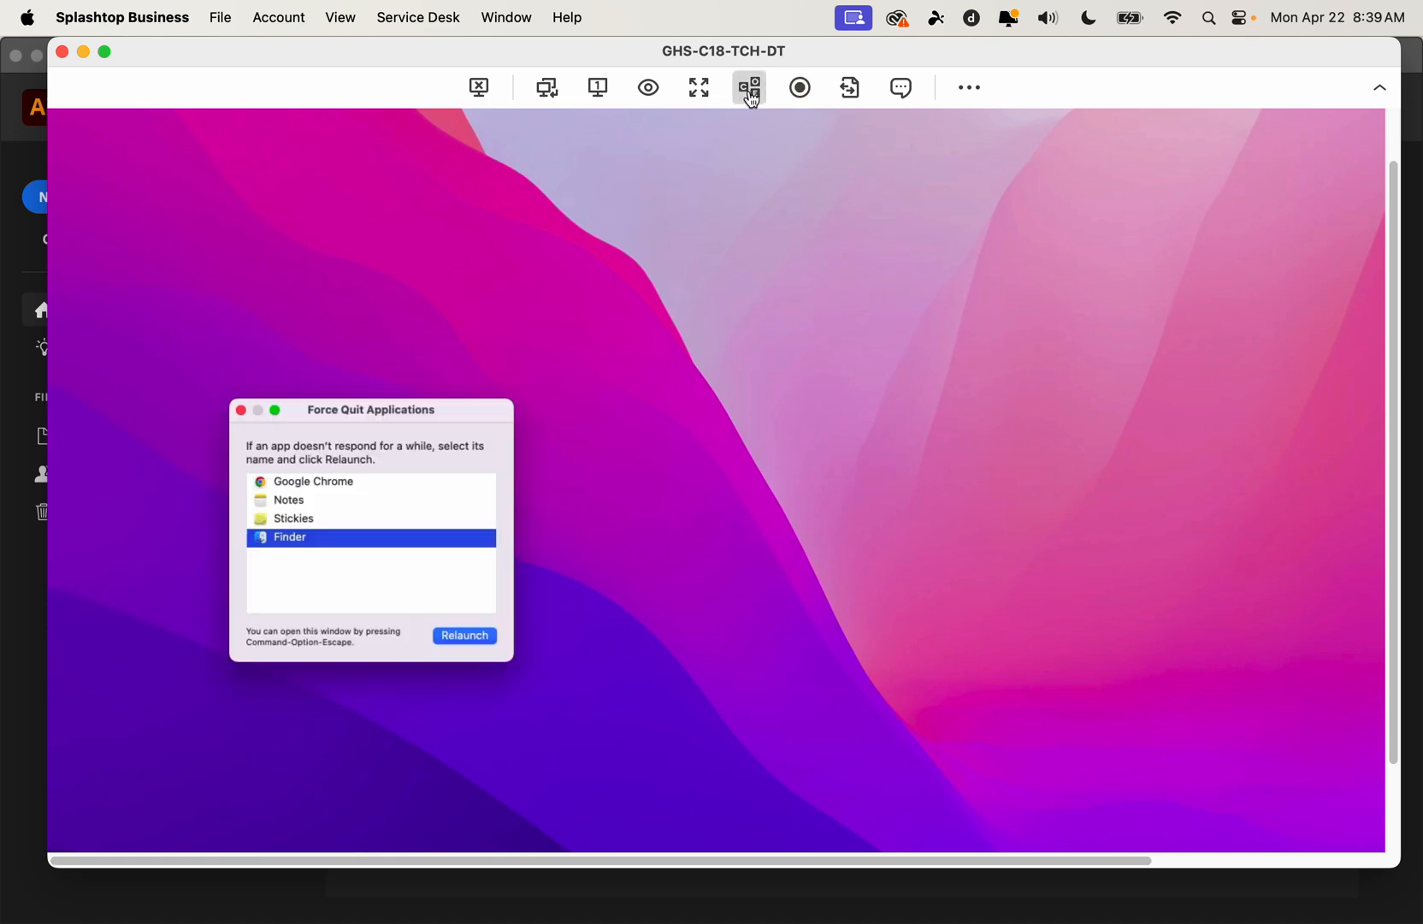
Show the remote session in full screen and set its view scale to 60%
left_click(699, 89)
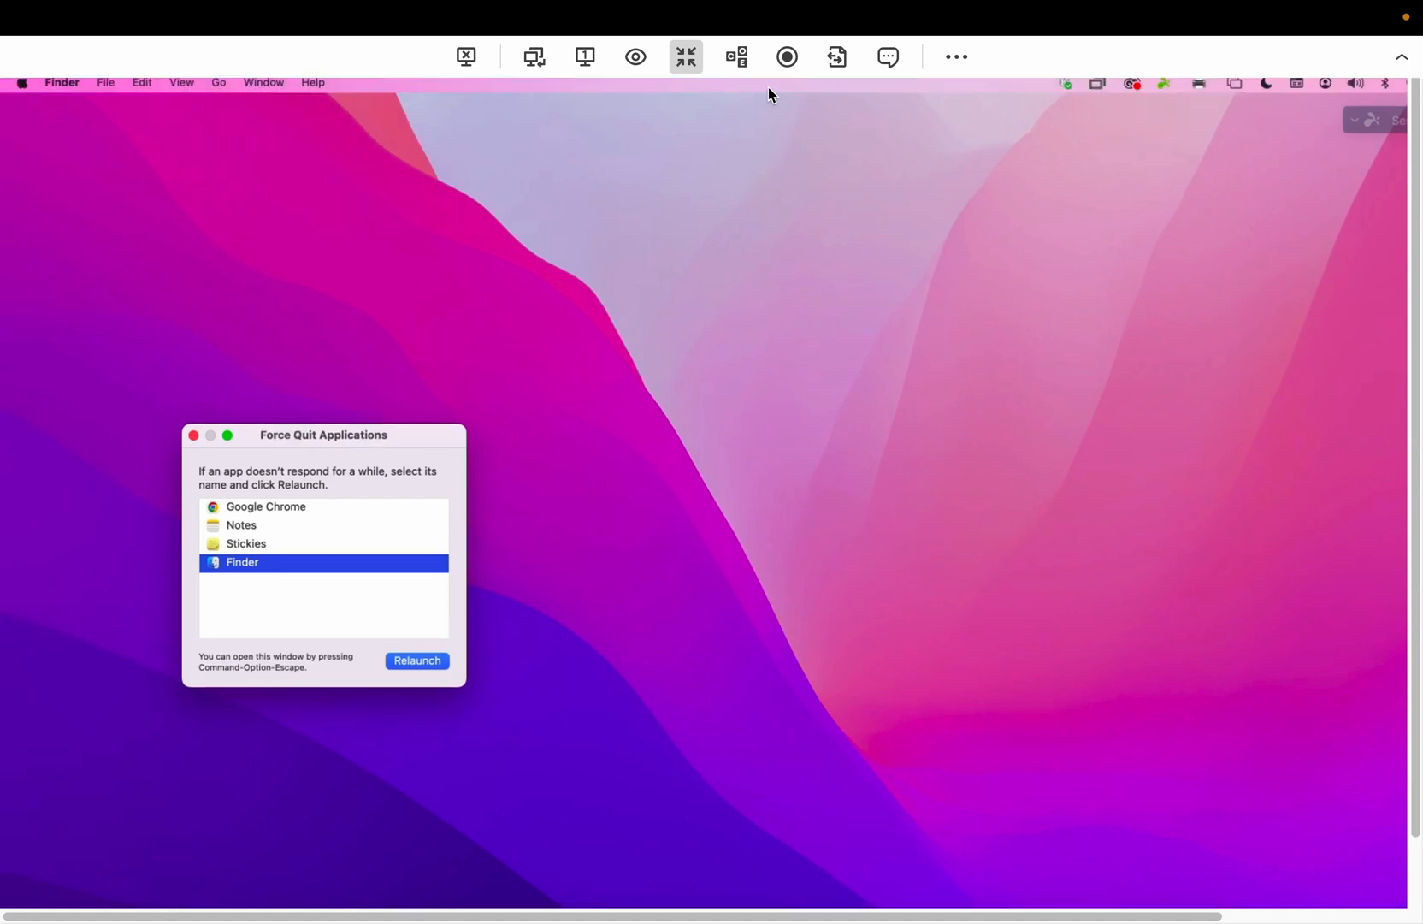
left_click(636, 57)
mouse_move(741, 187)
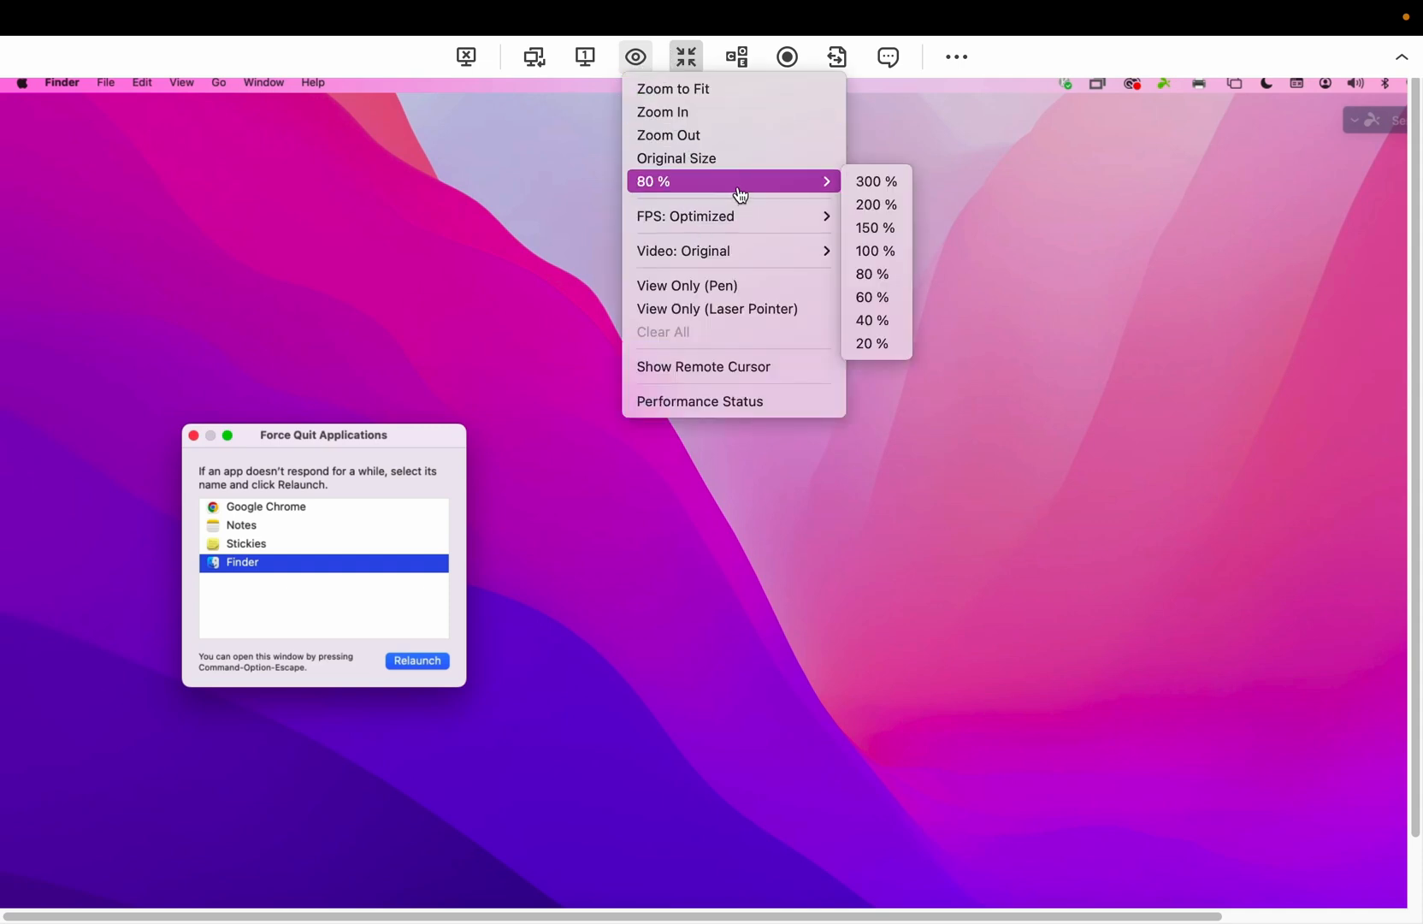
left_click(893, 300)
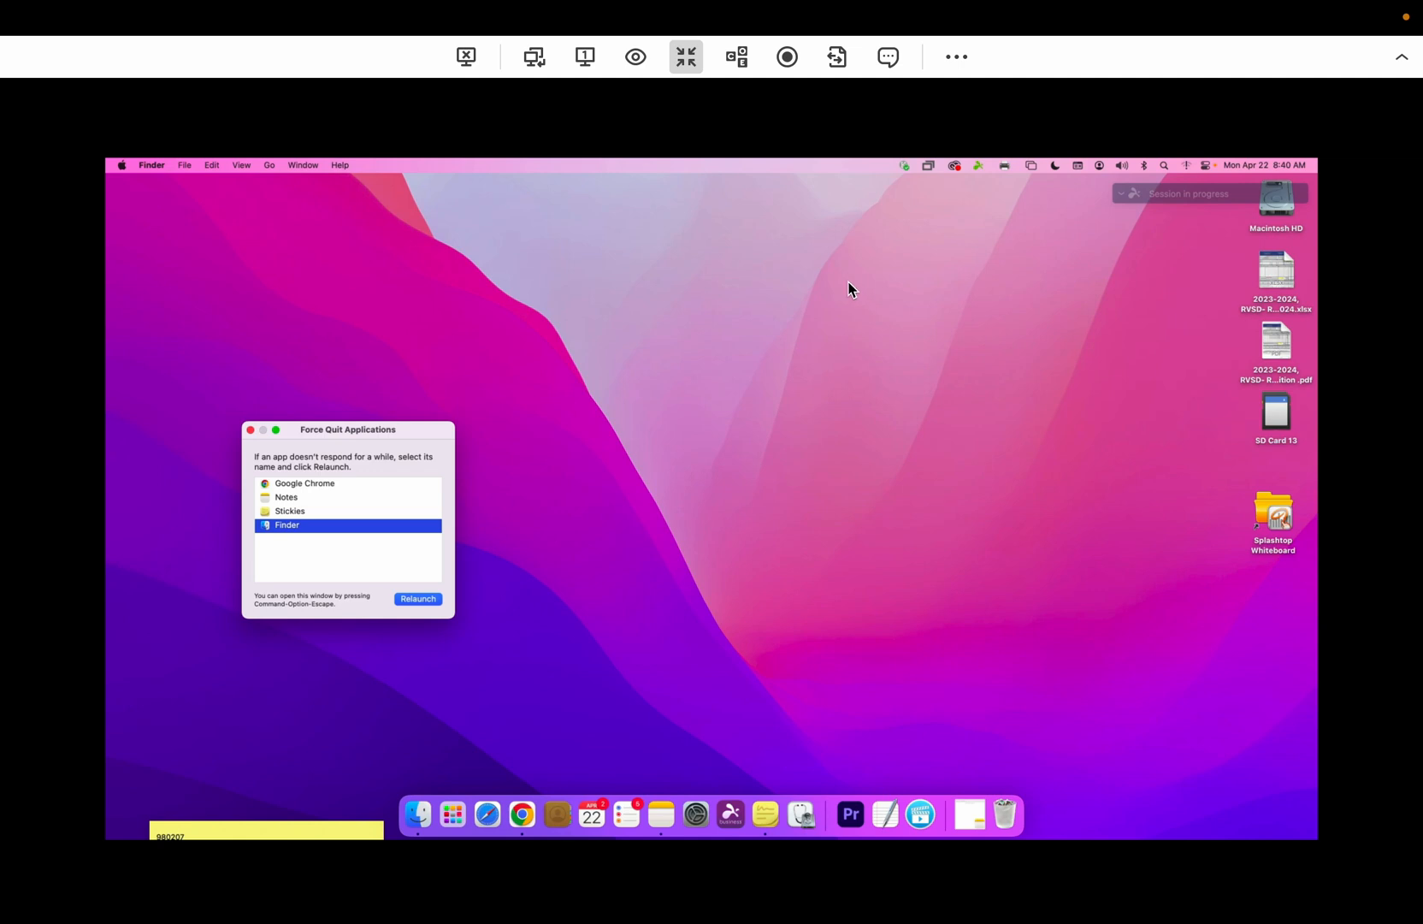
Close the Force Quit Applications window on the remote Mac
left_click(849, 283)
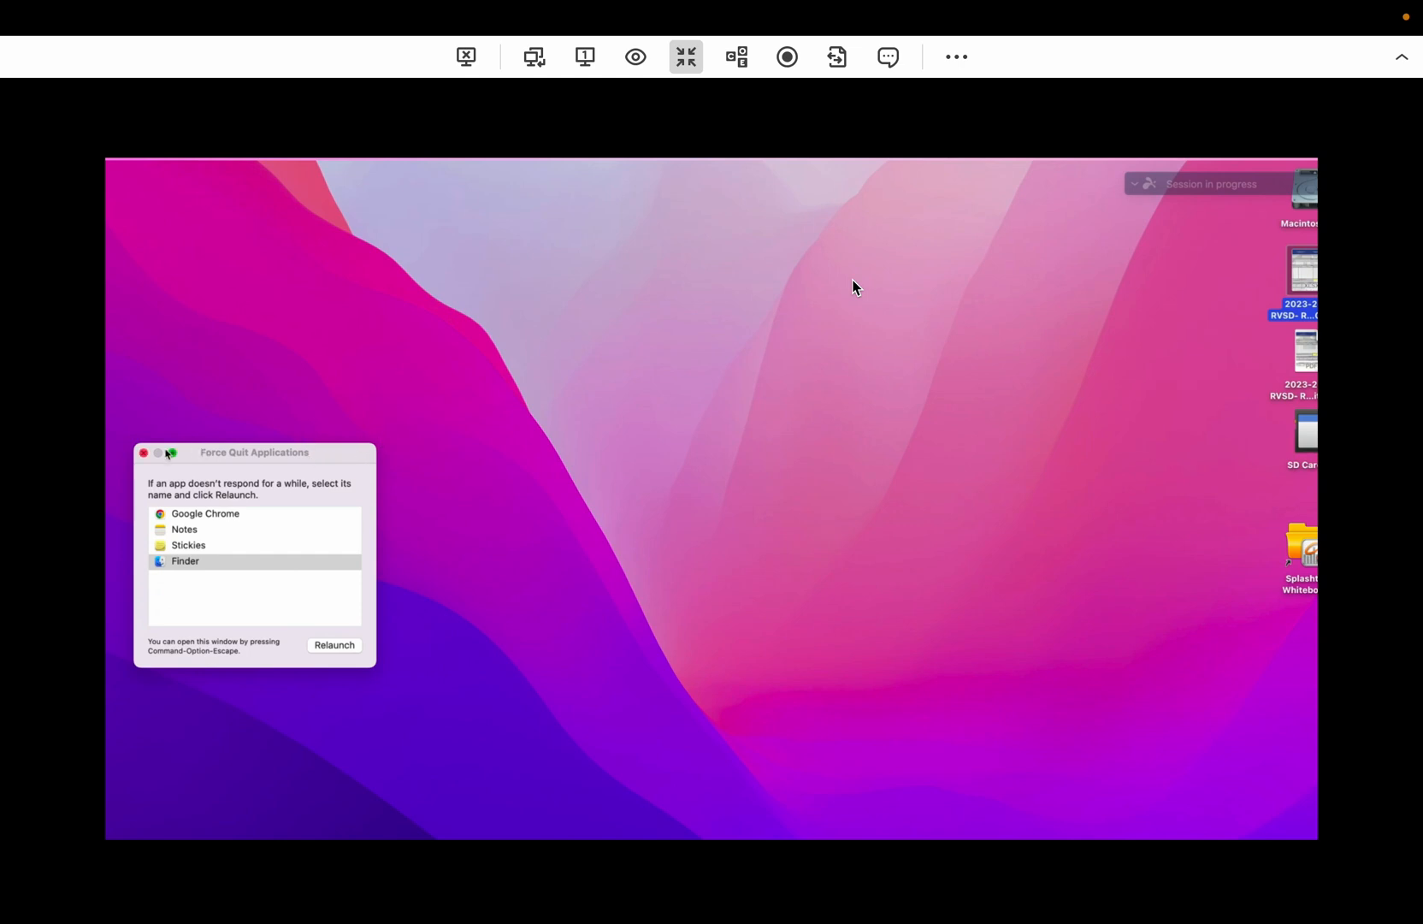
left_click(144, 452)
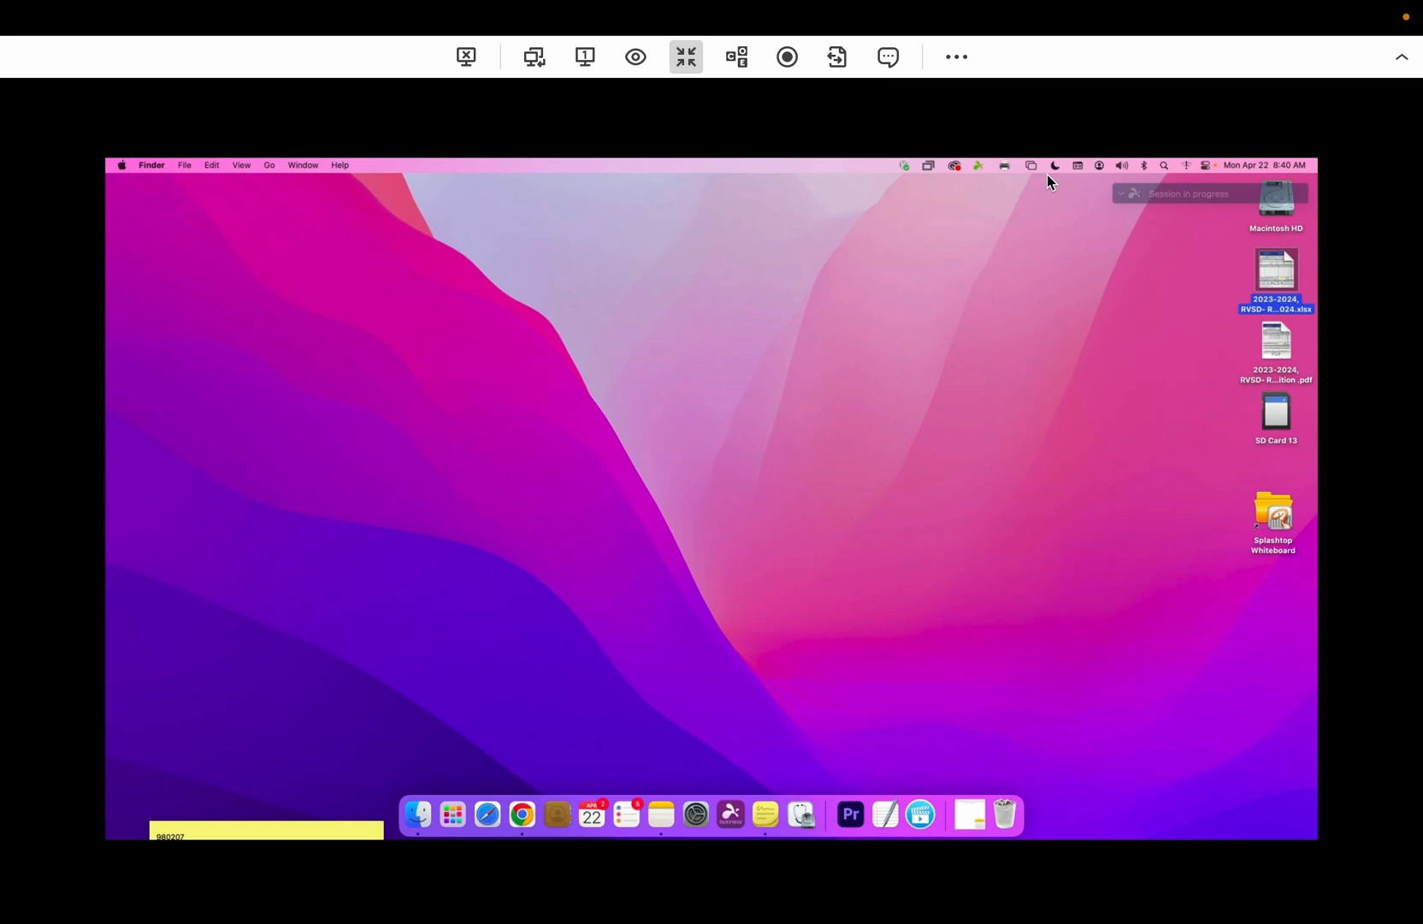
Launch Photoshop from the Adobe apps folder in the remote Mac's Launchpad
left_click(455, 814)
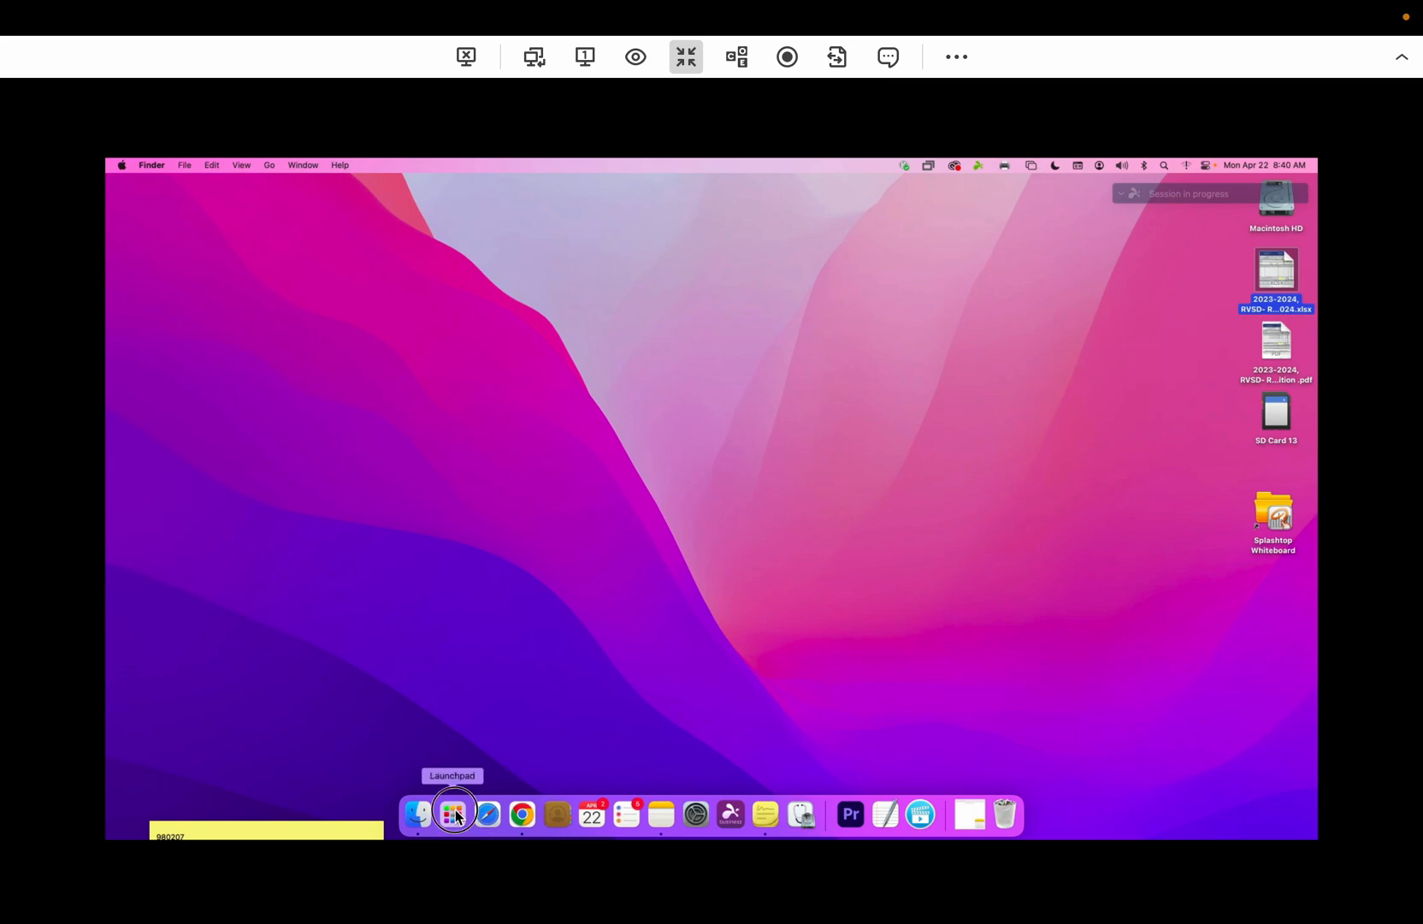
left_click(452, 274)
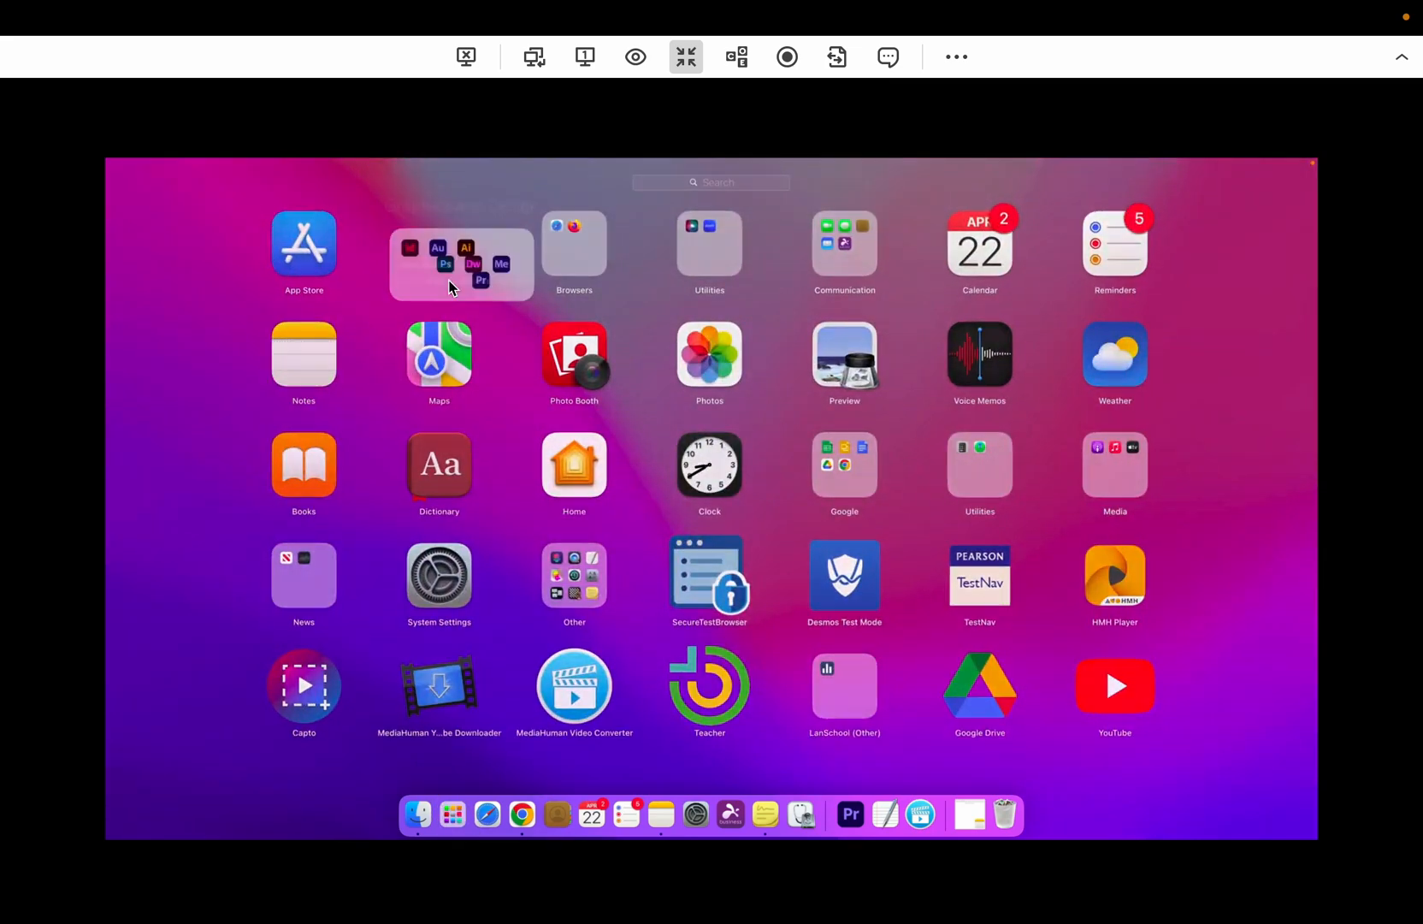
left_click(698, 504)
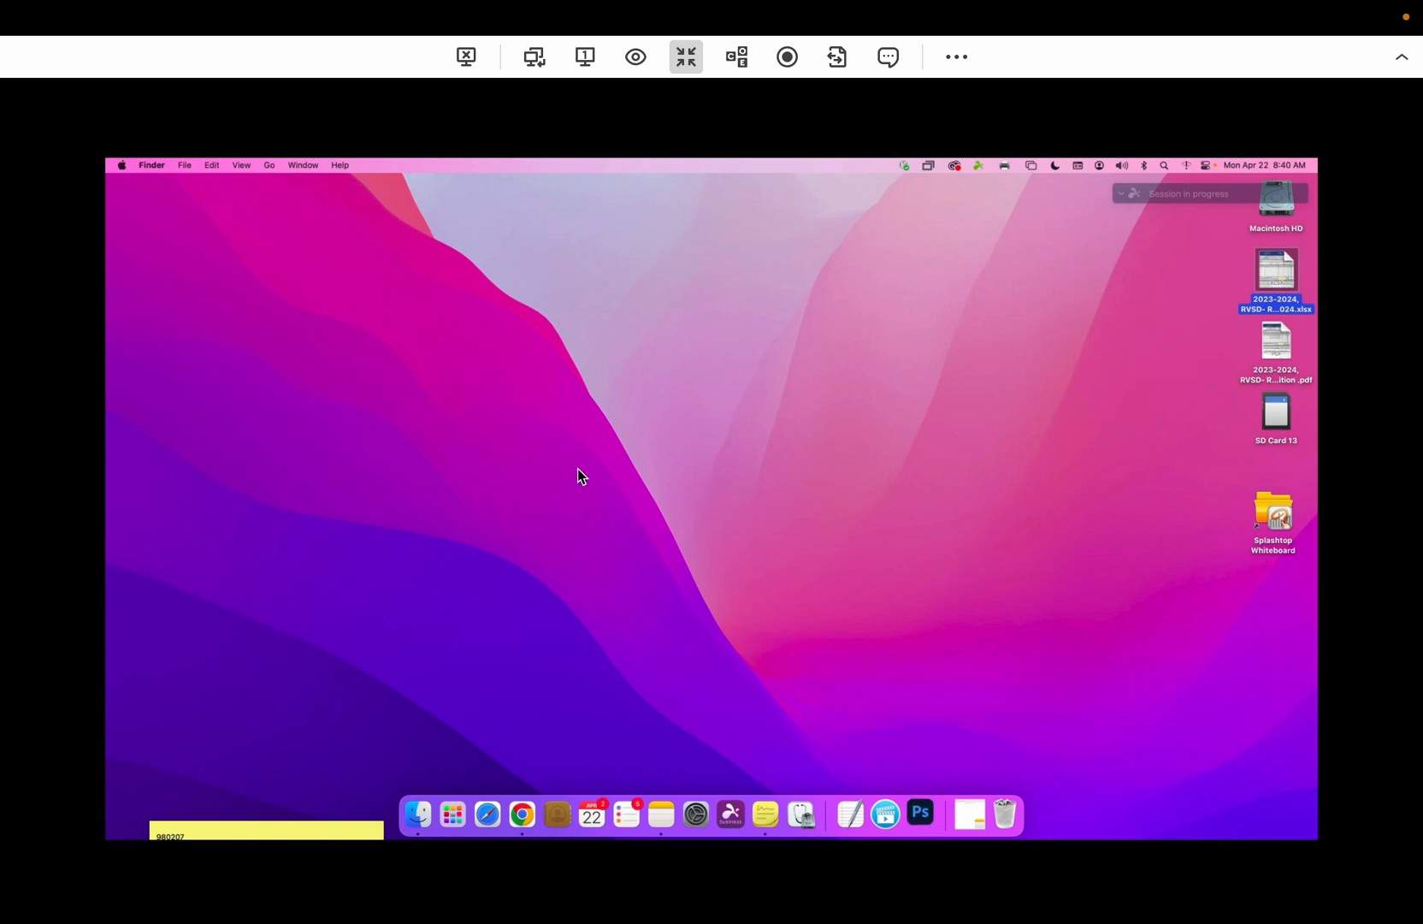
Set the remote session's view scale to 80%
left_click(681, 60)
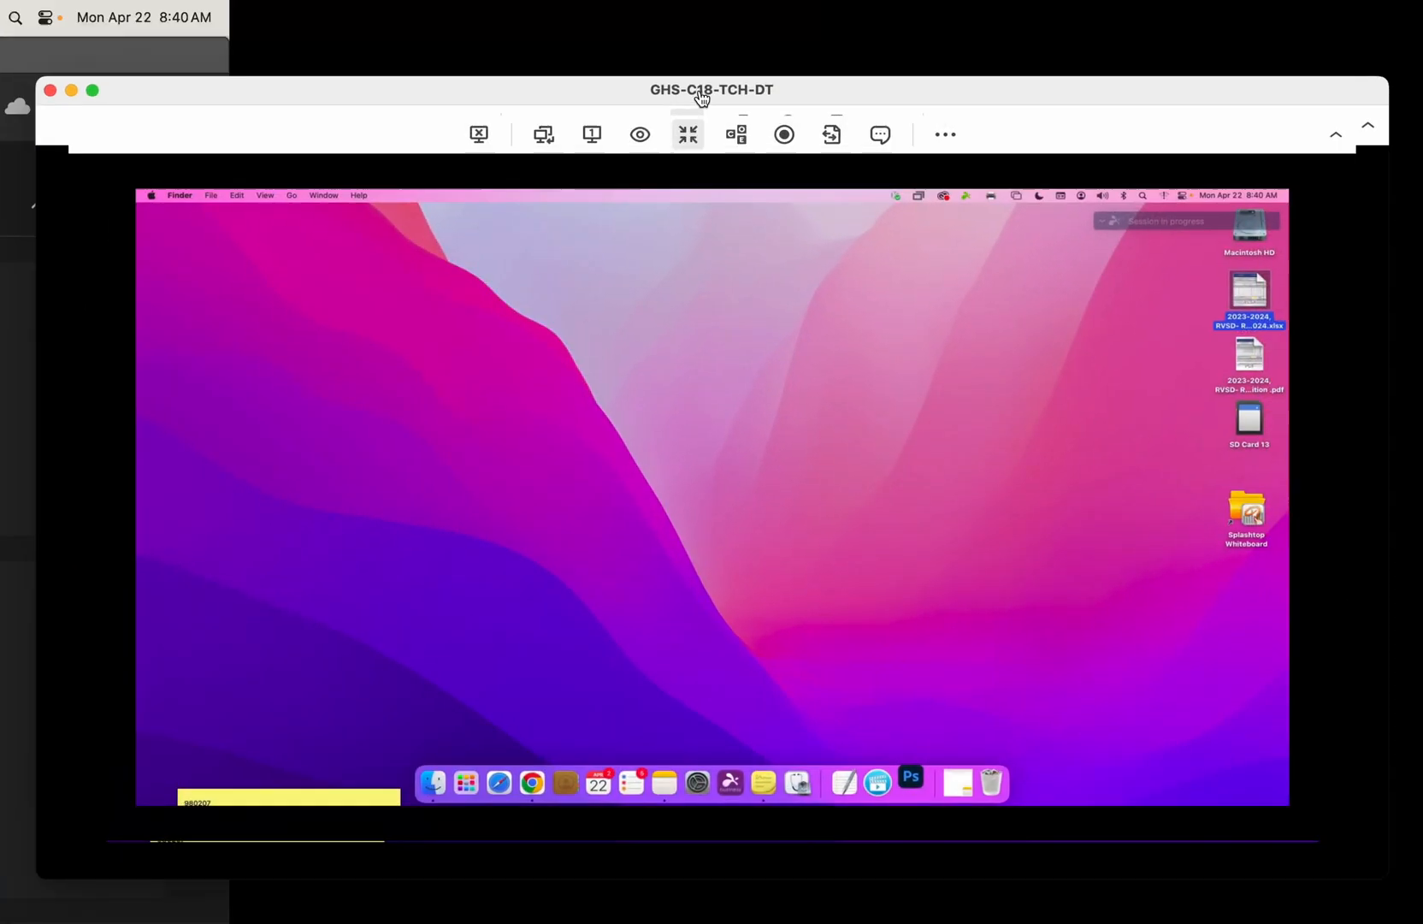
left_click(638, 62)
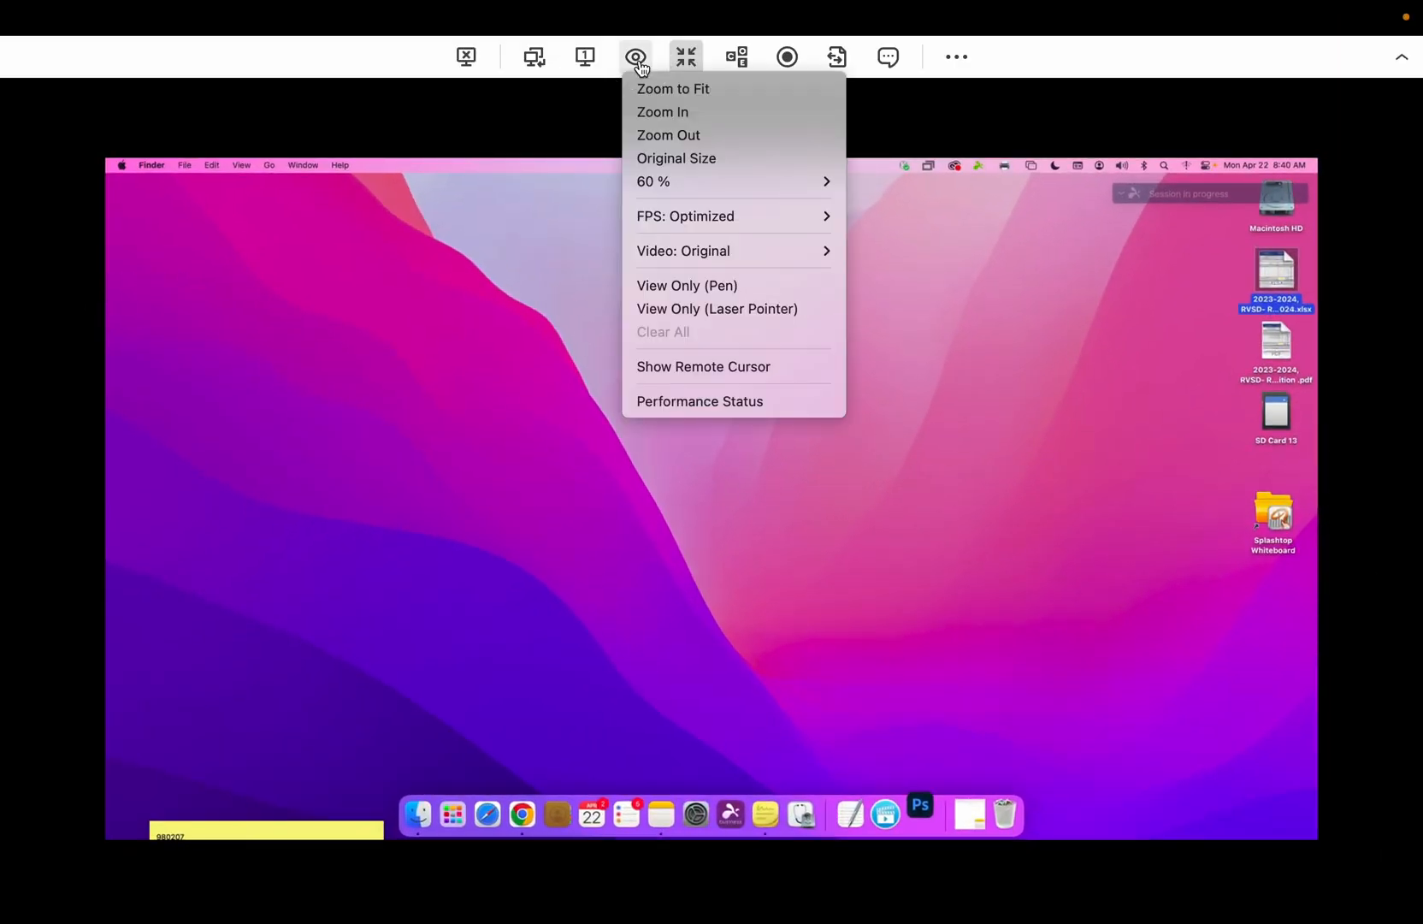
mouse_move(690, 183)
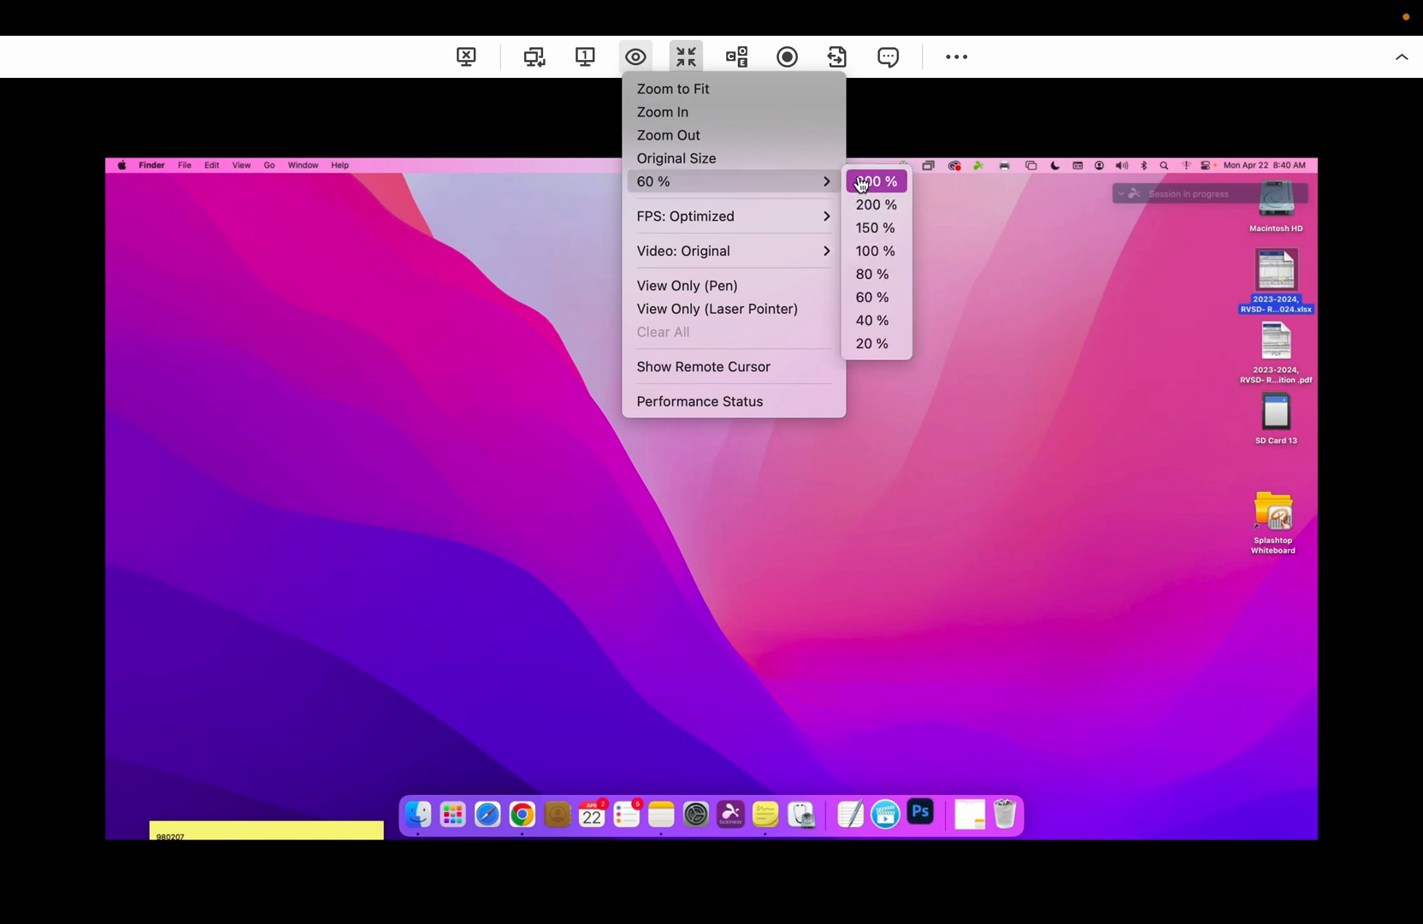
left_click(873, 272)
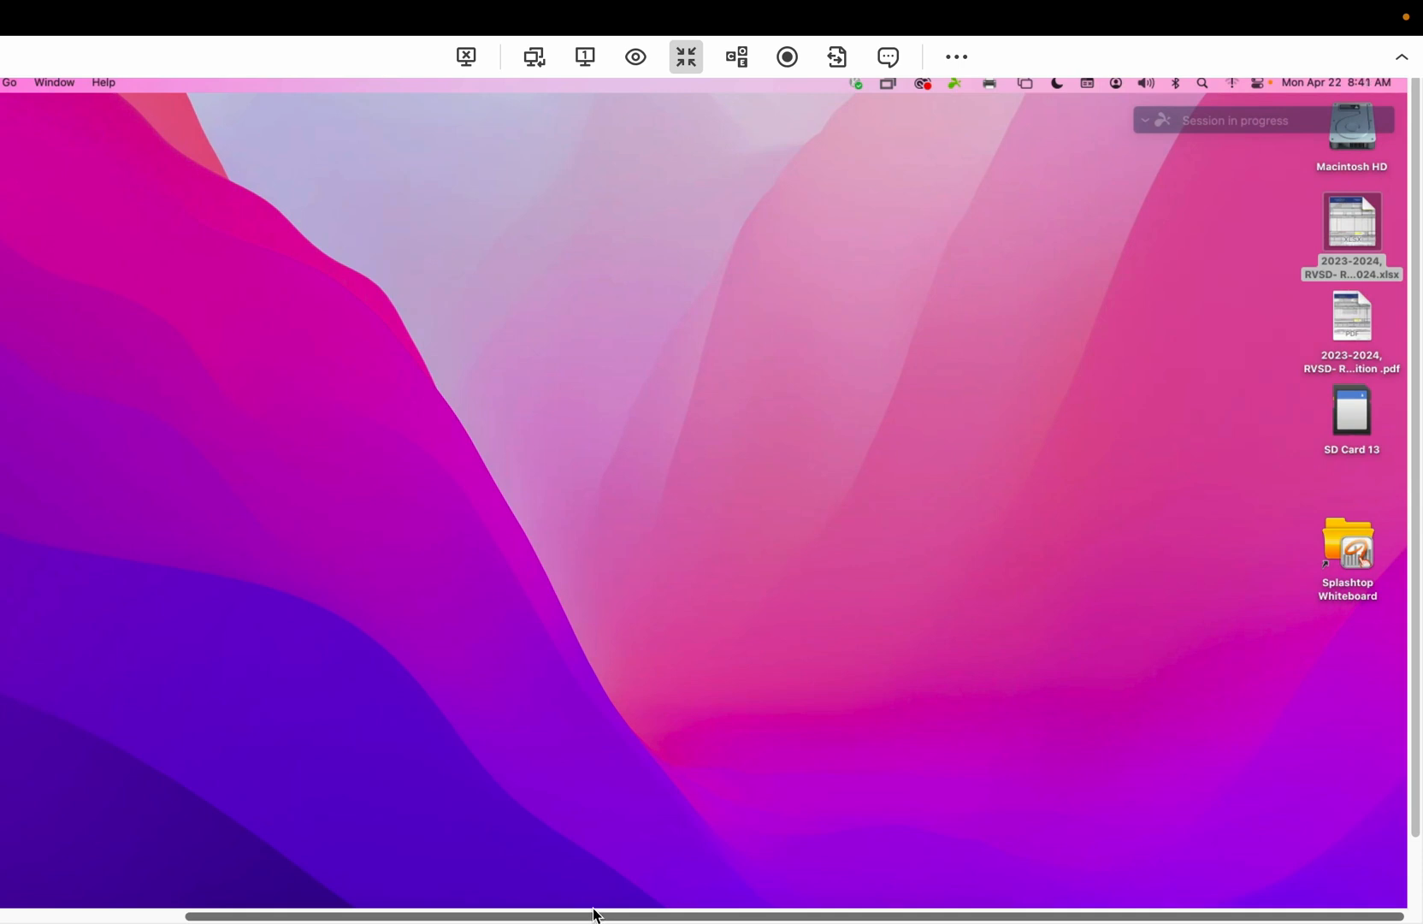
mouse_move(590, 920)
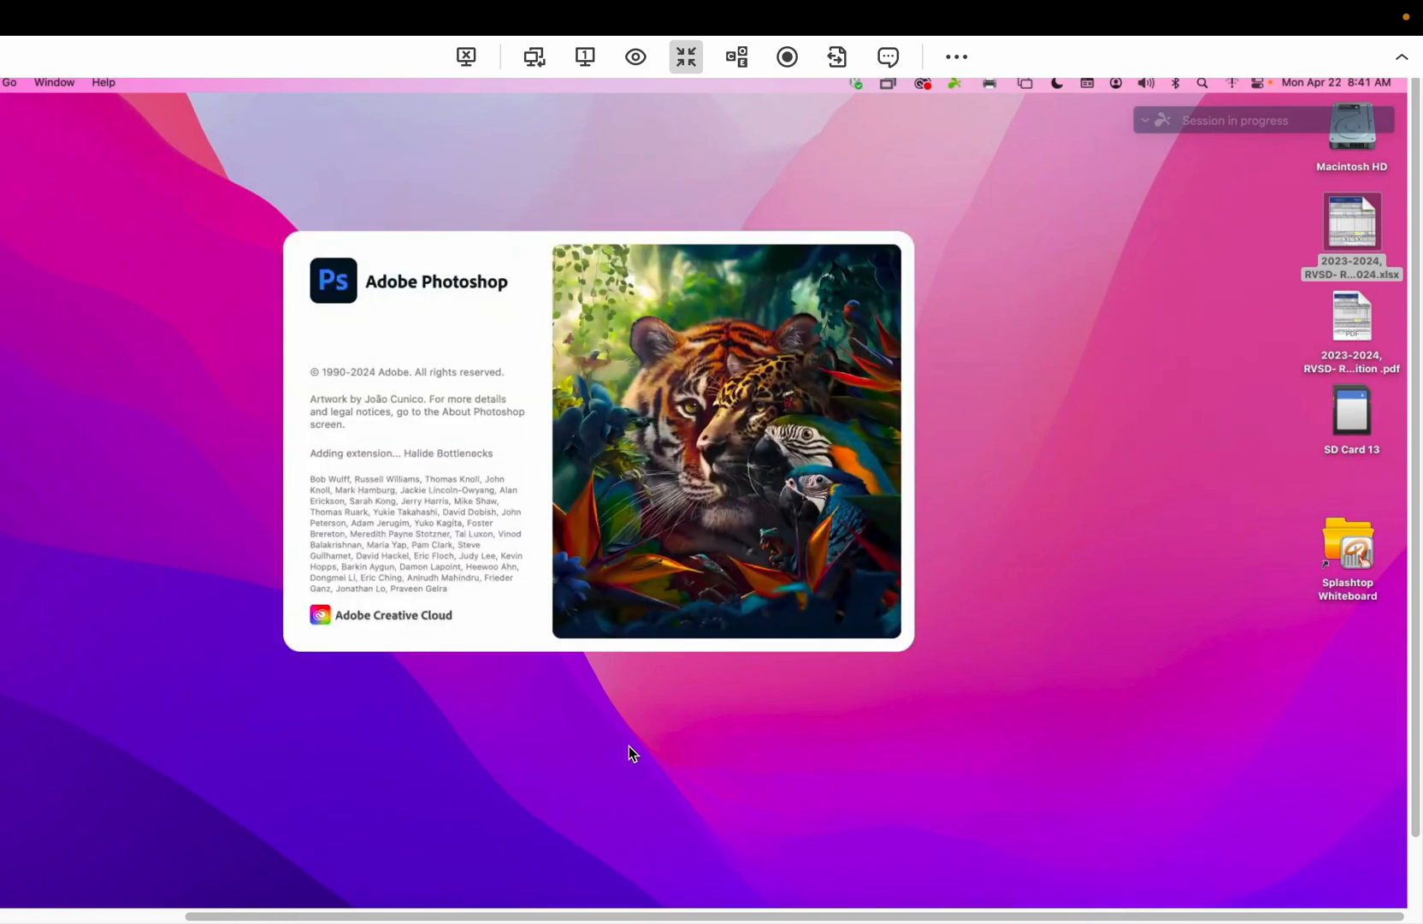
mouse_move(2, 651)
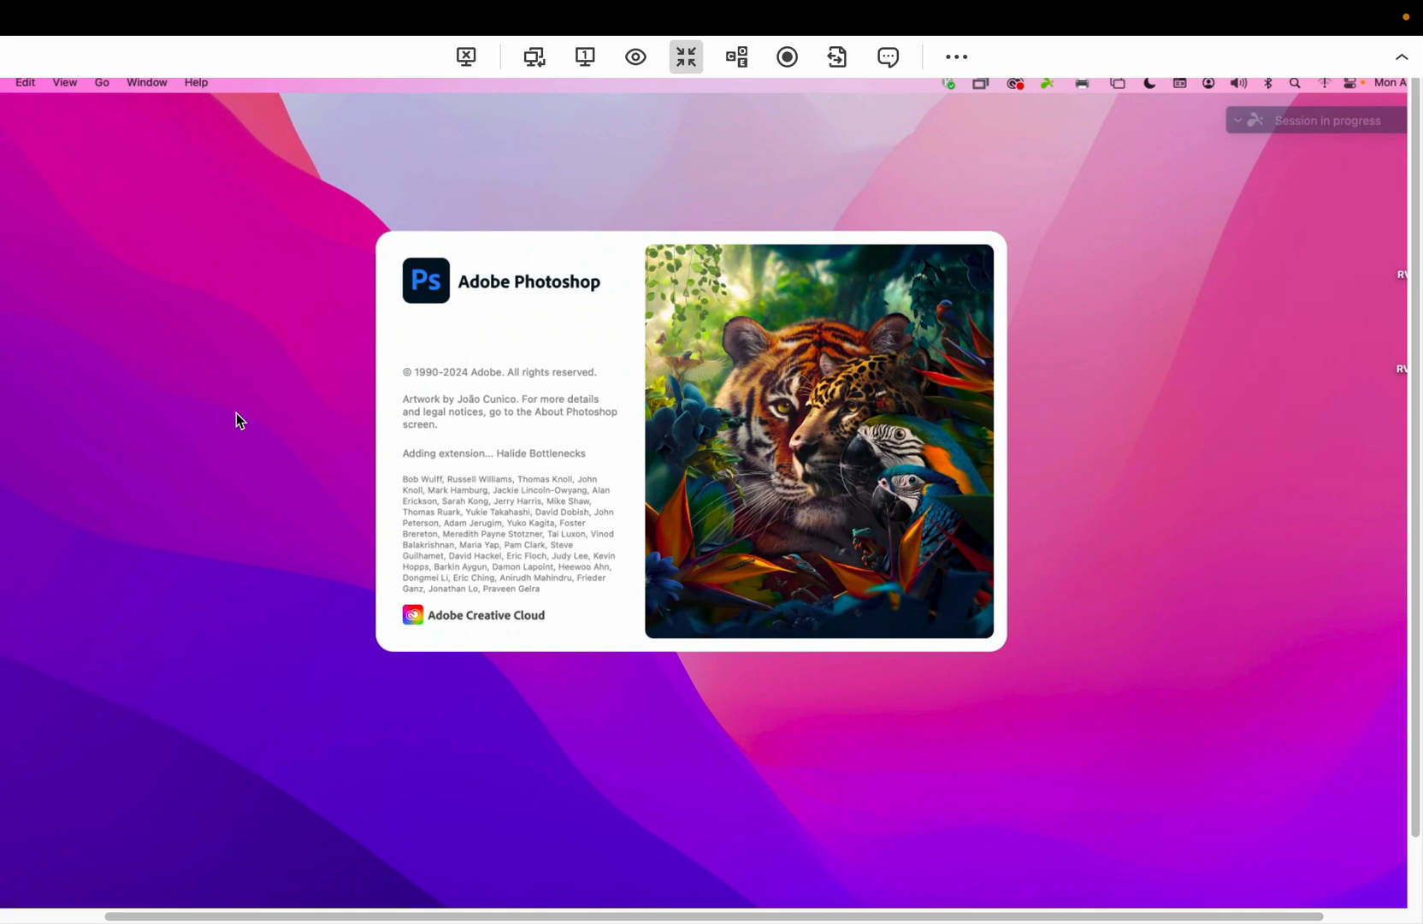
Exit full screen and reposition the remote session window on the local desktop
left_click(686, 56)
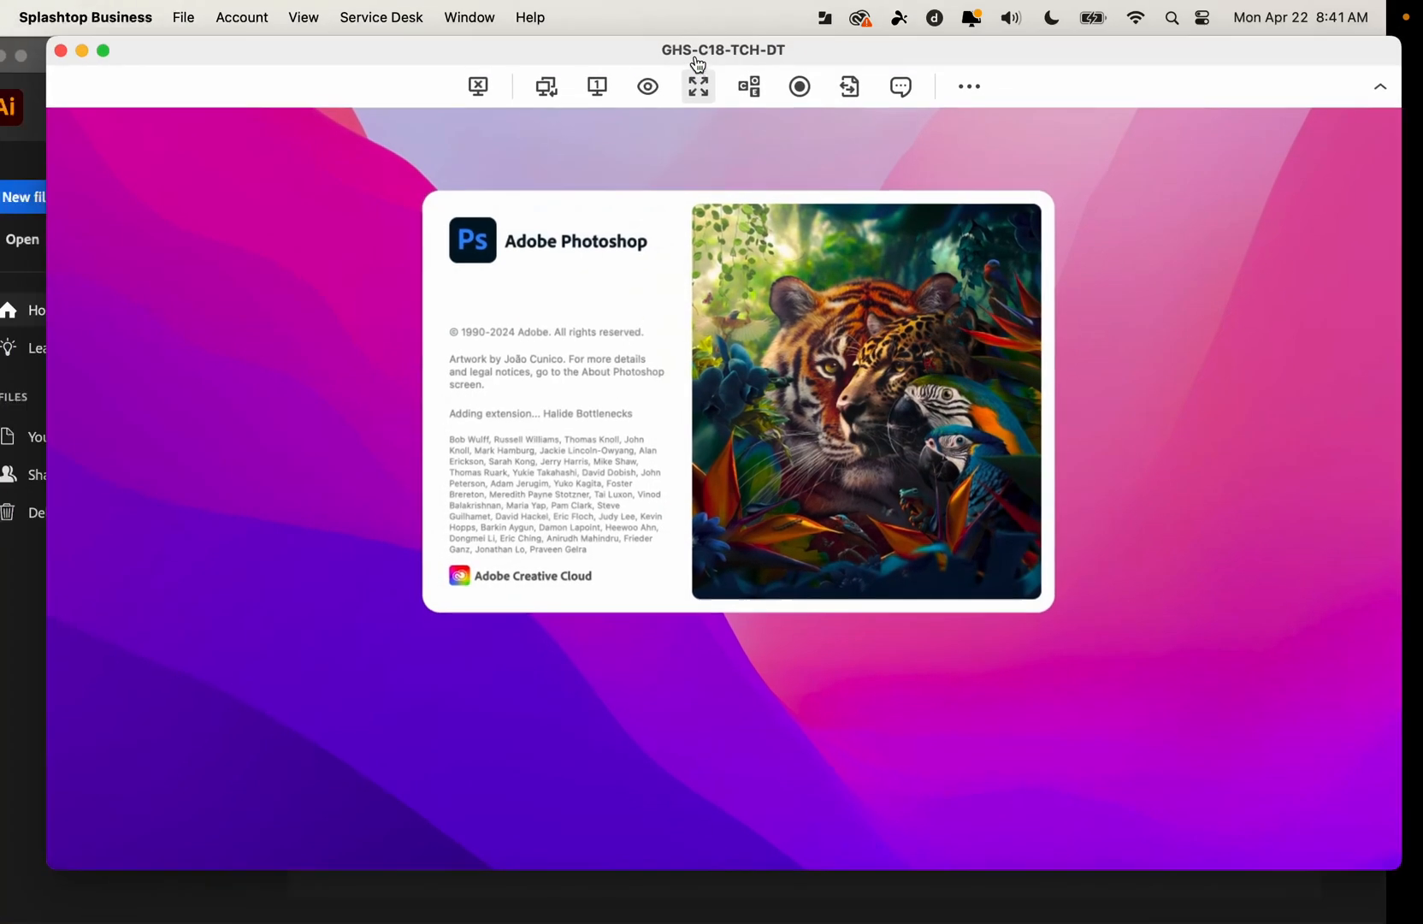
left_click_drag(419, 60, 392, 75)
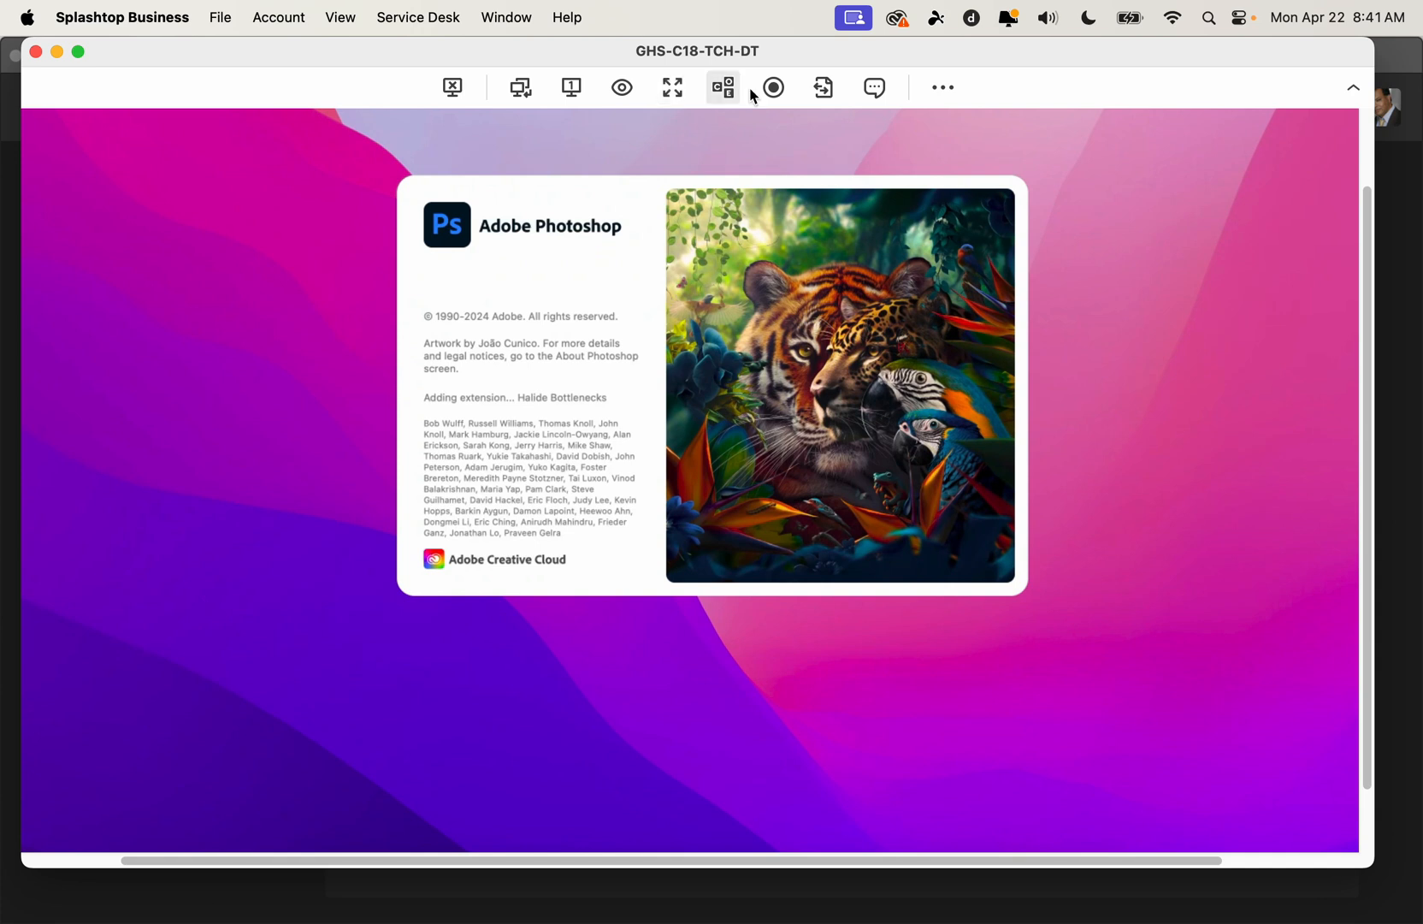
Turn off Wi-Fi on the local Mac
left_click(1172, 18)
left_click(1161, 59)
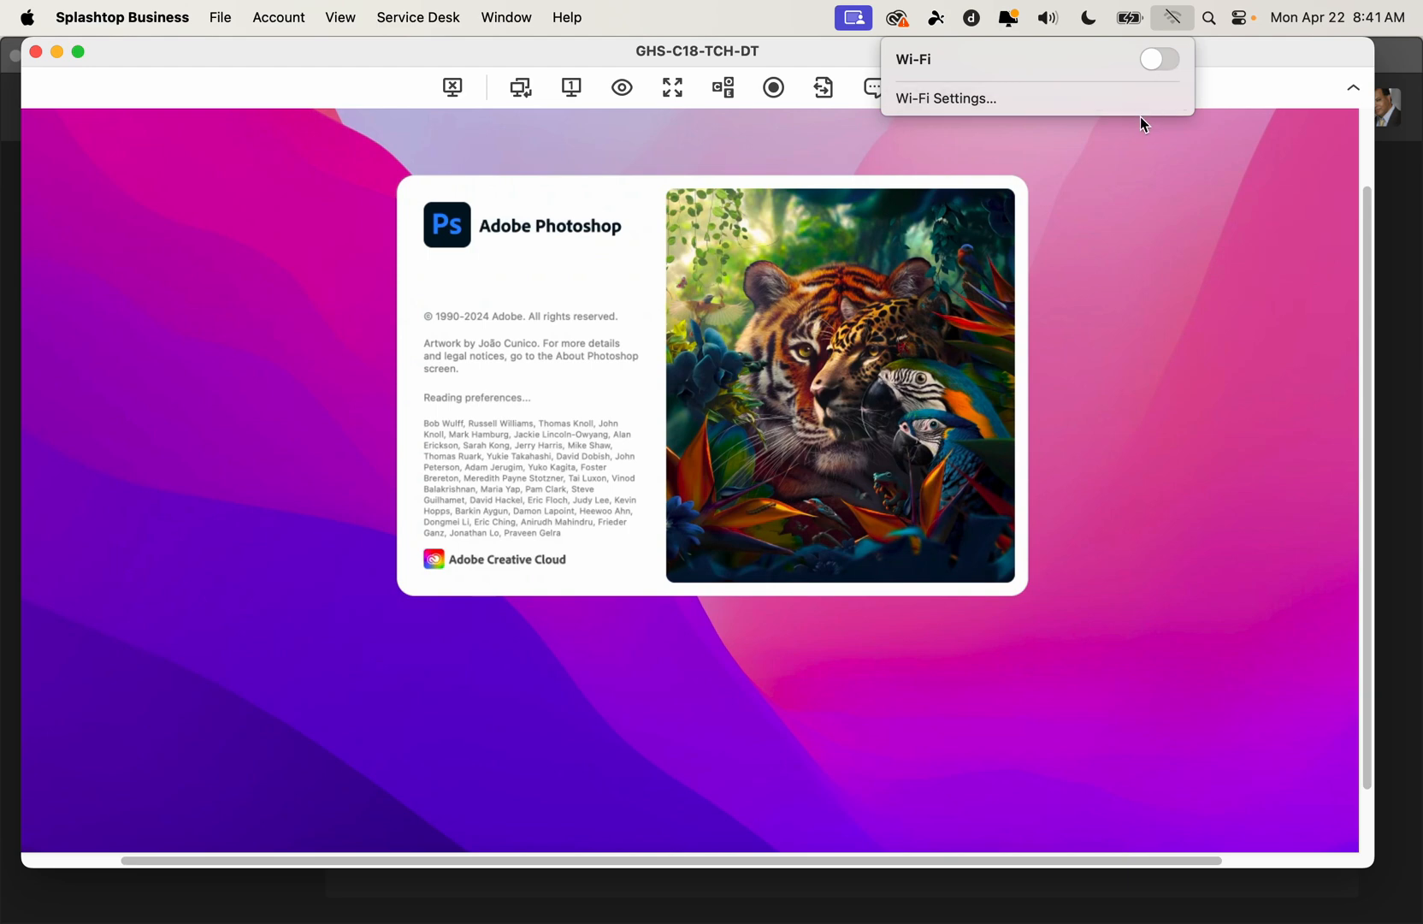
Minimize the remote session window, restore it and shift it slightly
left_click(57, 53)
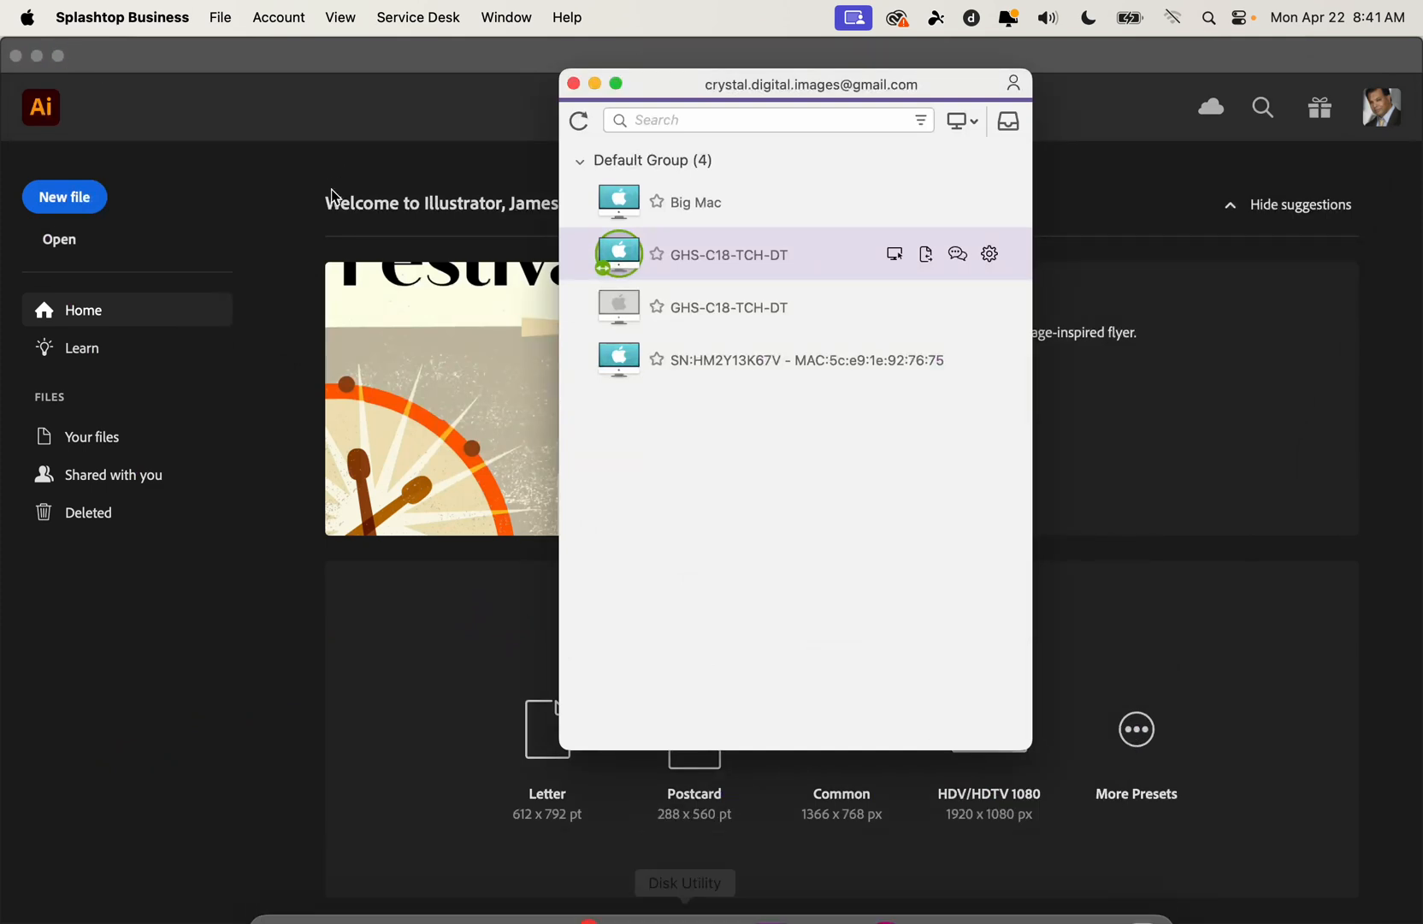
left_click(1099, 885)
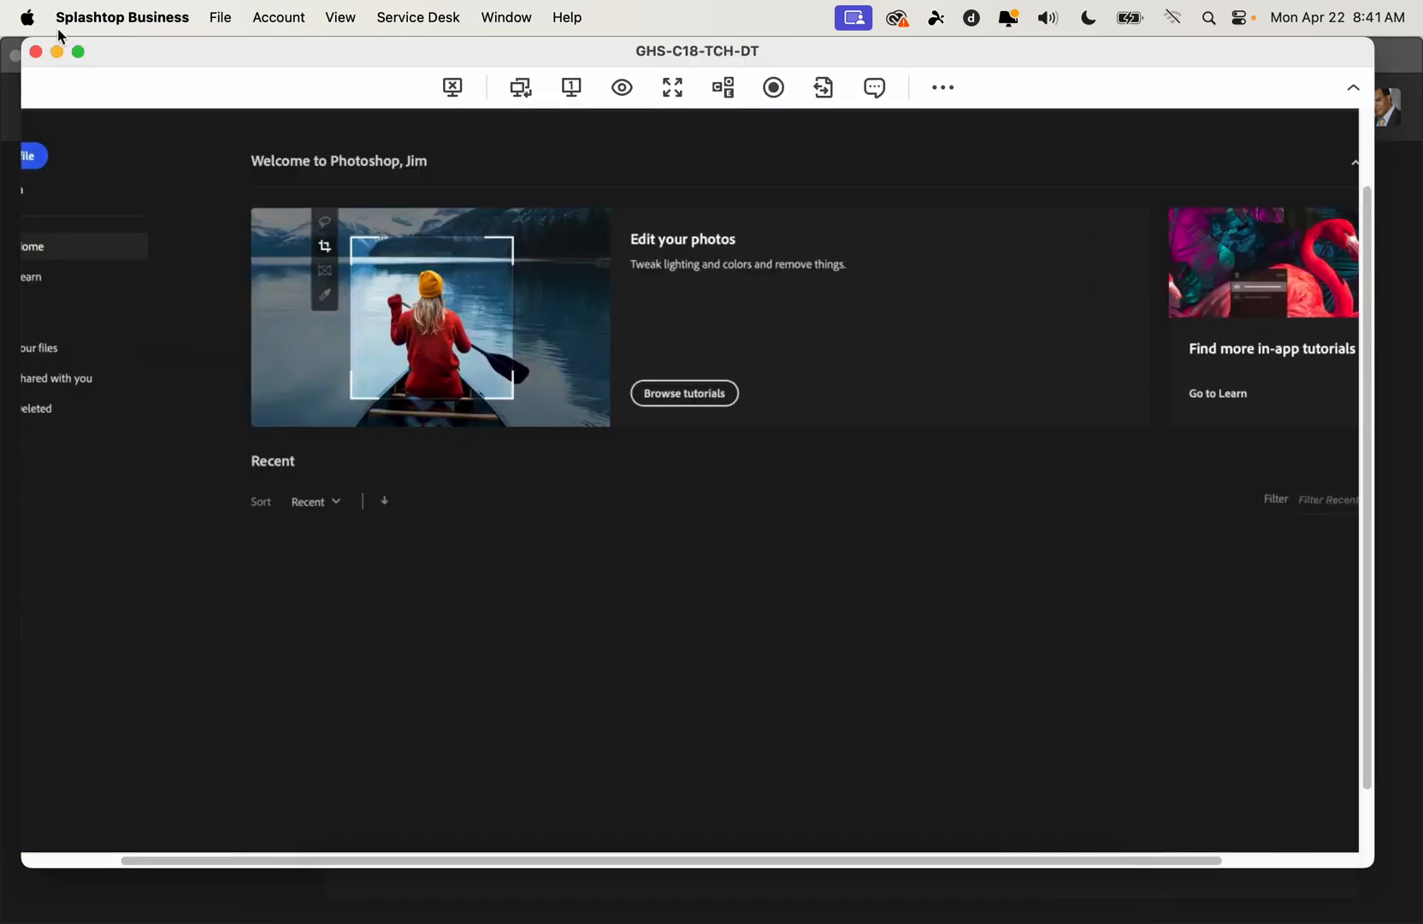
mouse_move(158, 54)
left_mouse_down()
mouse_move(174, 56)
mouse_move(145, 52)
left_mouse_up()
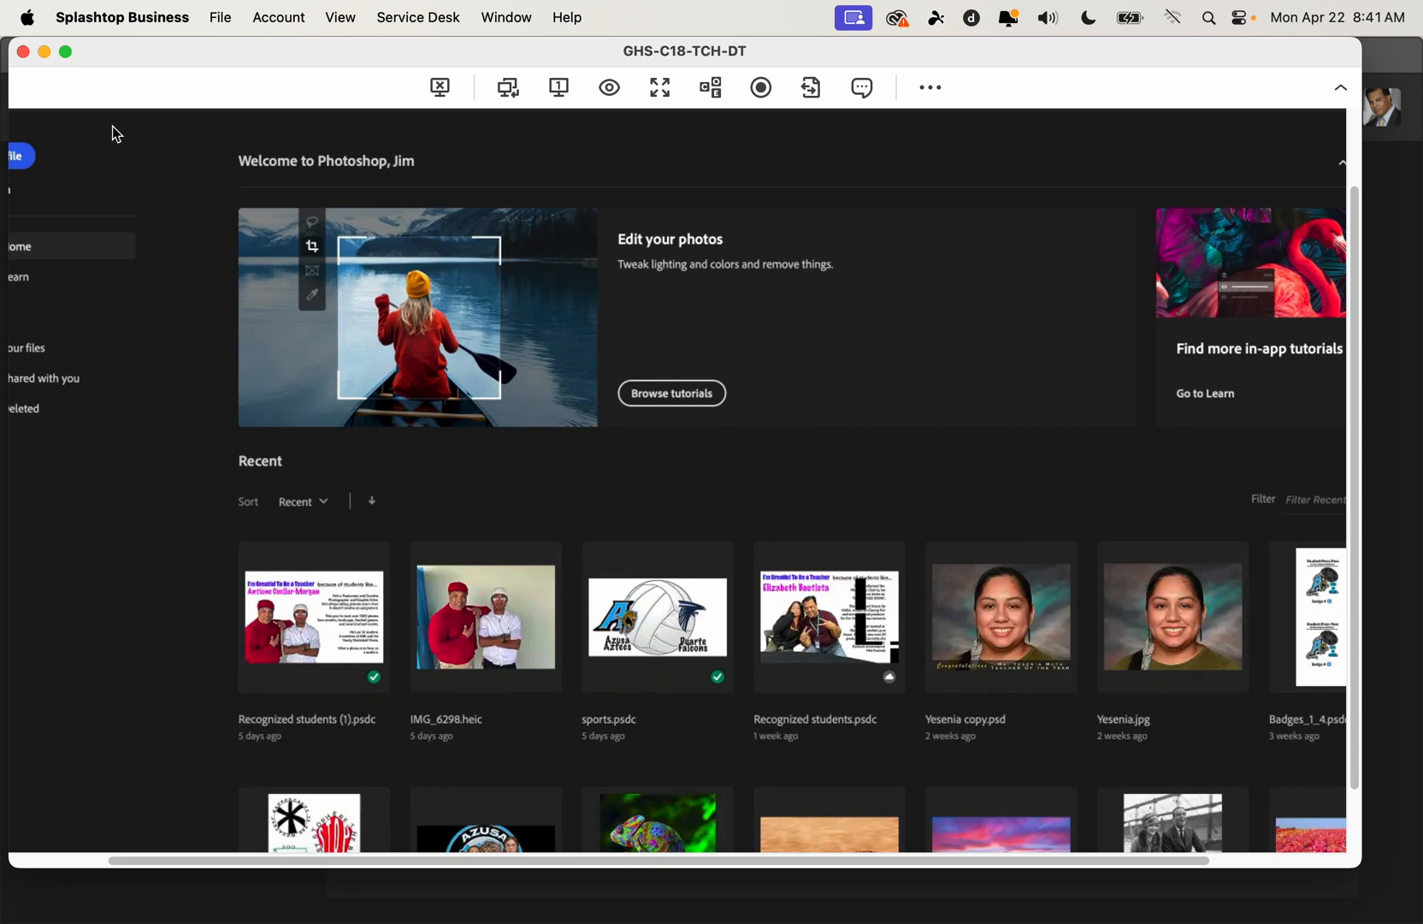
Set the windowed remote session's view scale to 60% so the whole remote screen fits
left_click(616, 96)
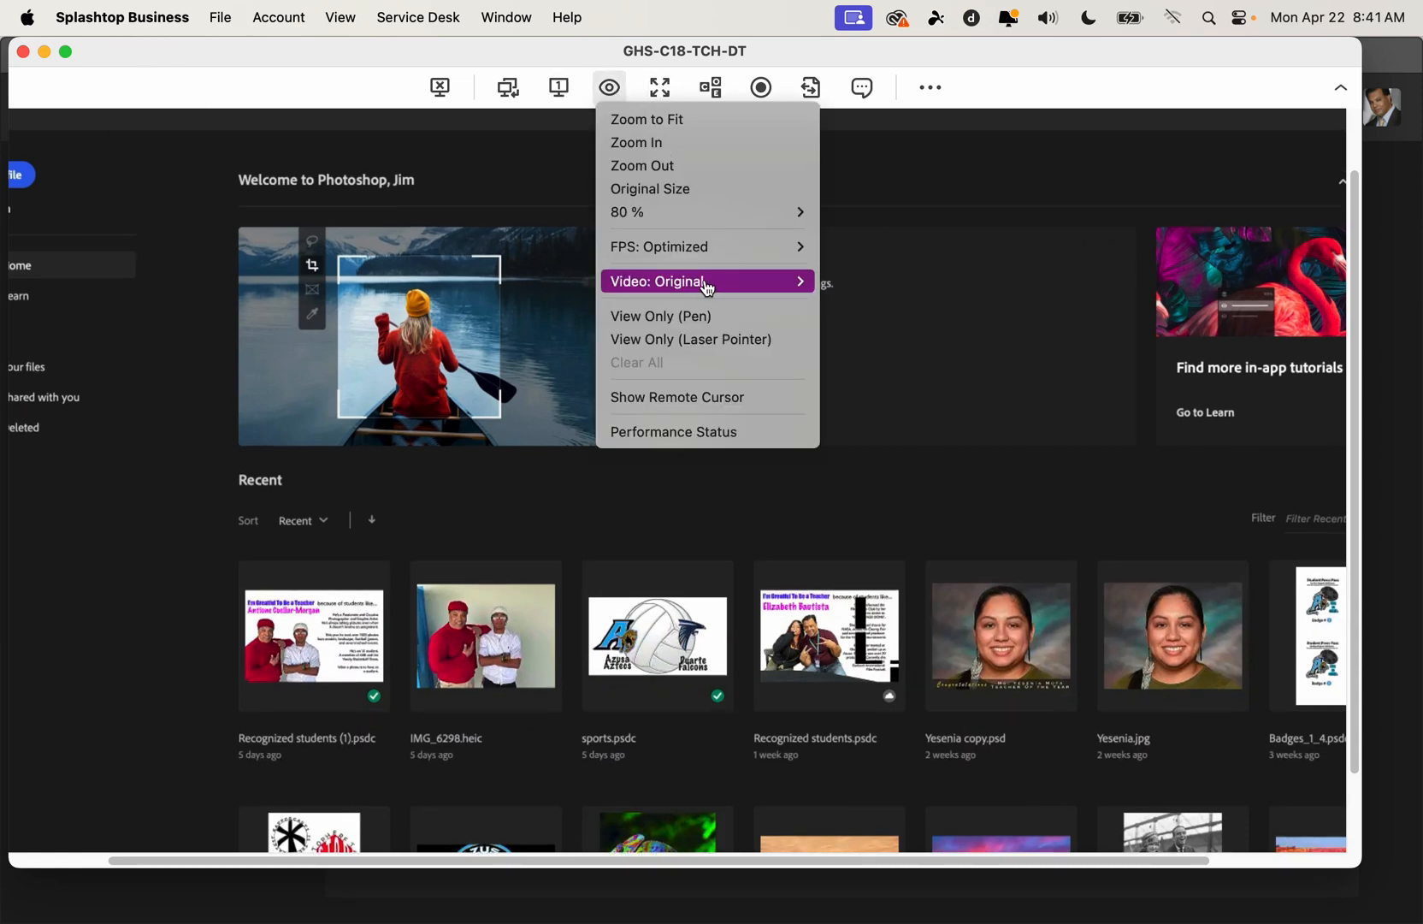
mouse_move(702, 214)
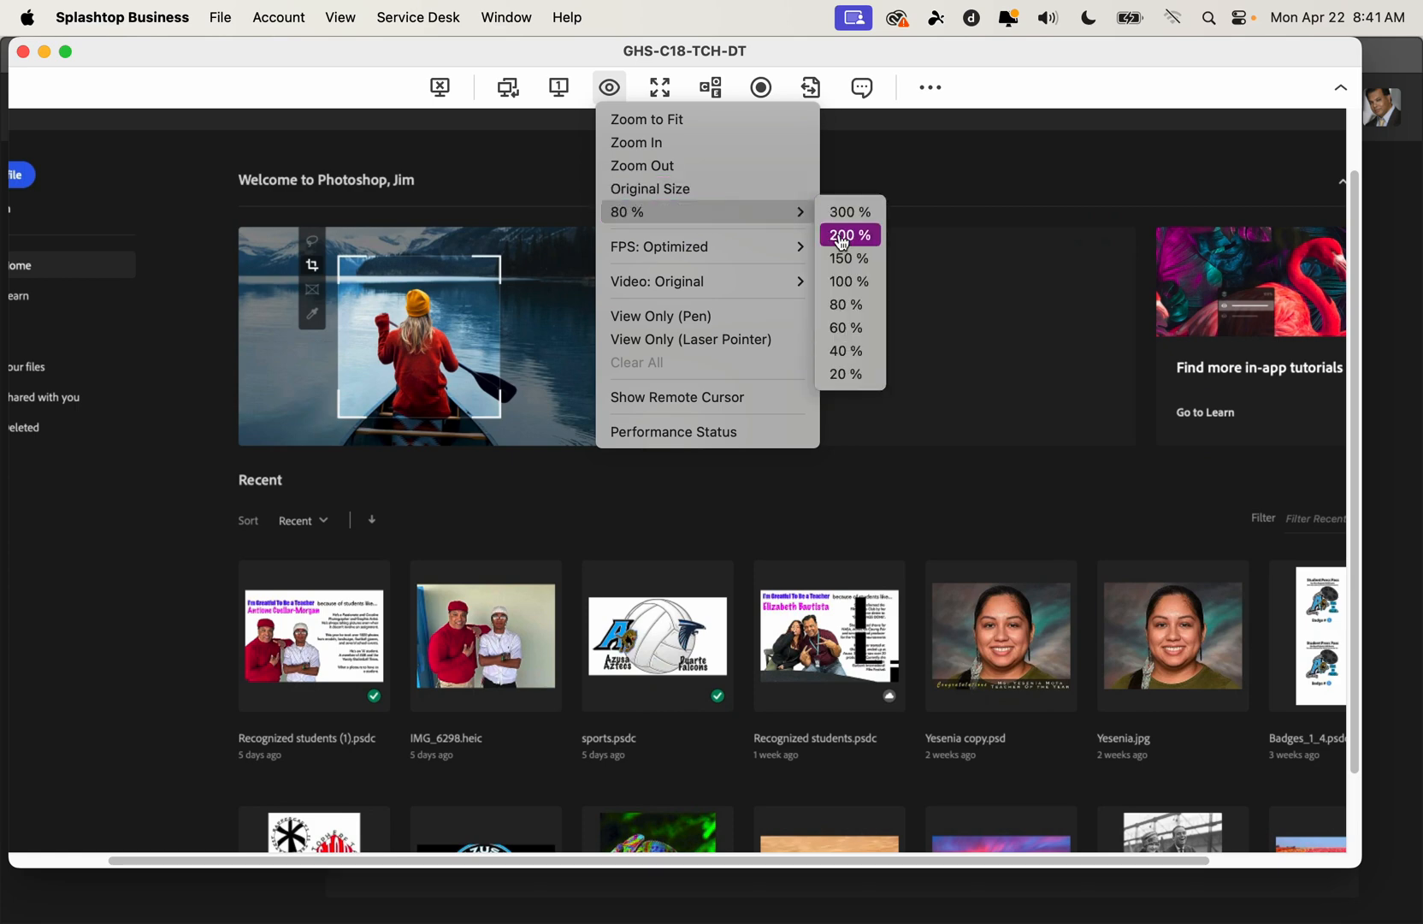
left_click(849, 328)
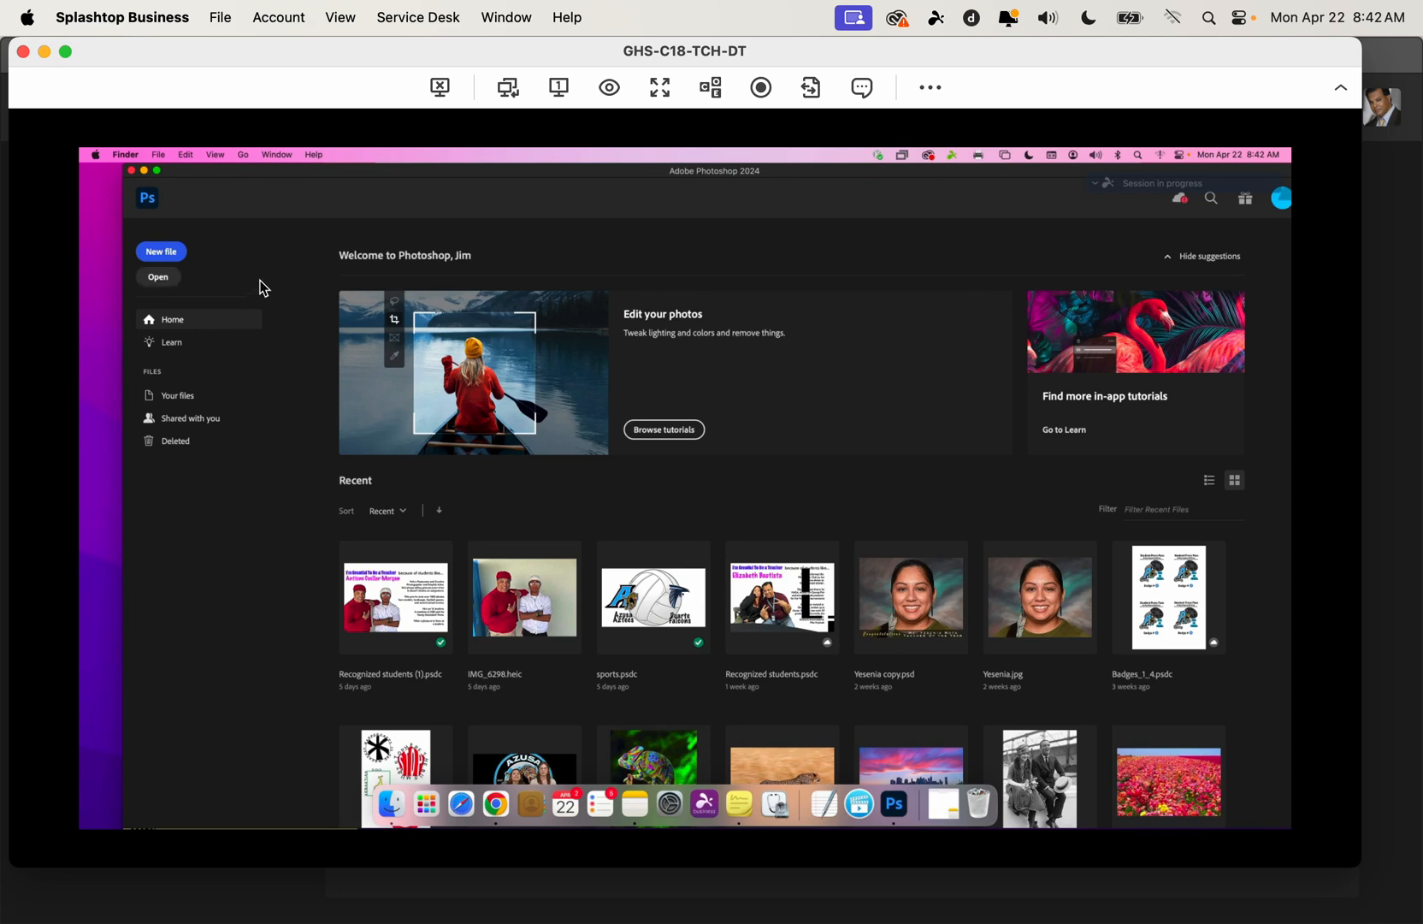
Start a new document in the remote Photoshop and set its dimension unit to Pixels
scroll(260, 281, "up", 3)
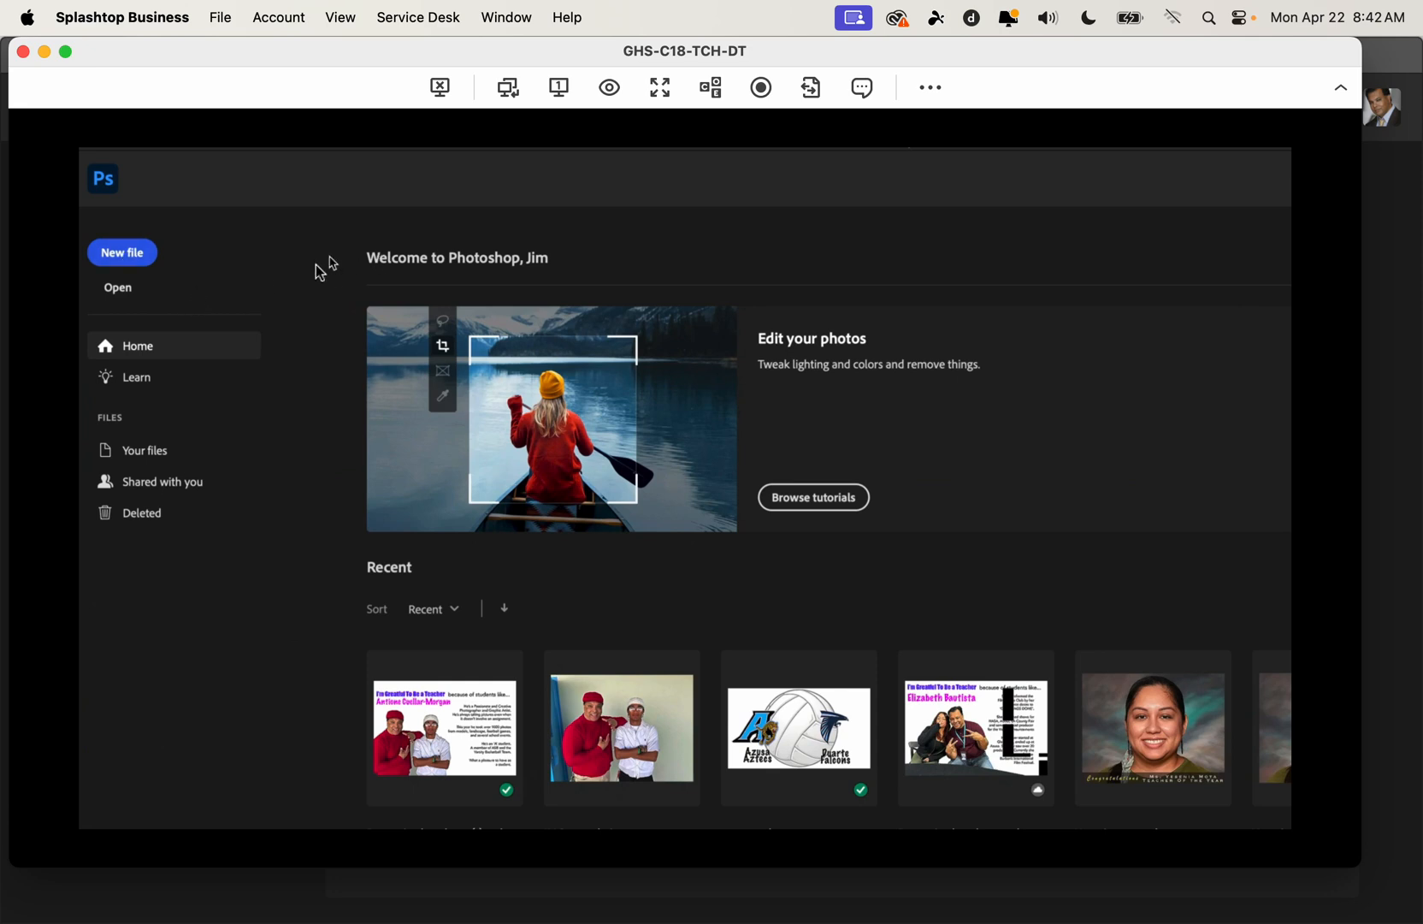
left_click(1136, 364)
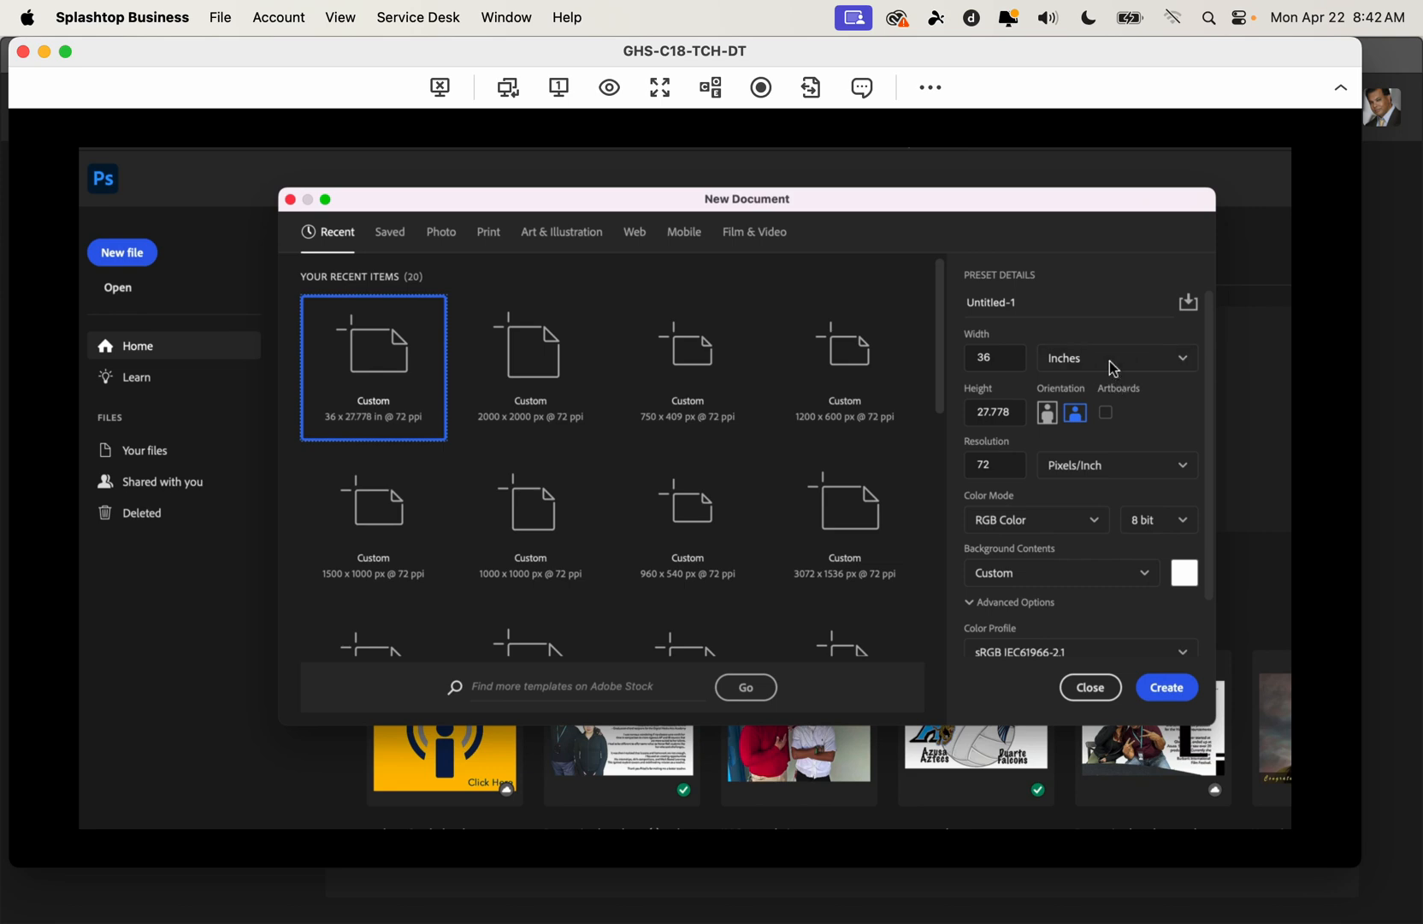
left_click(1186, 359)
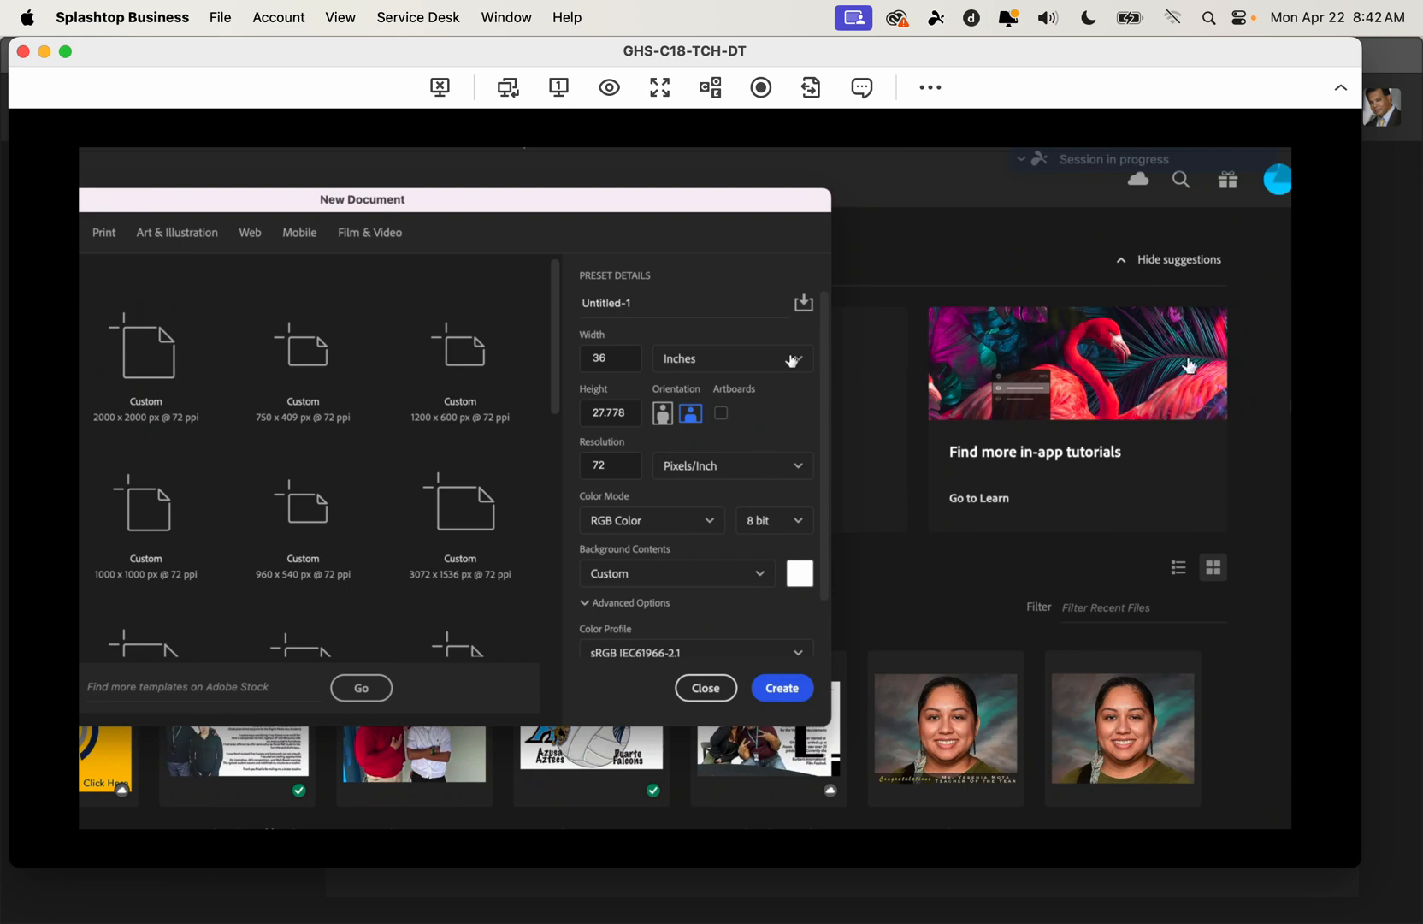
left_click(787, 359)
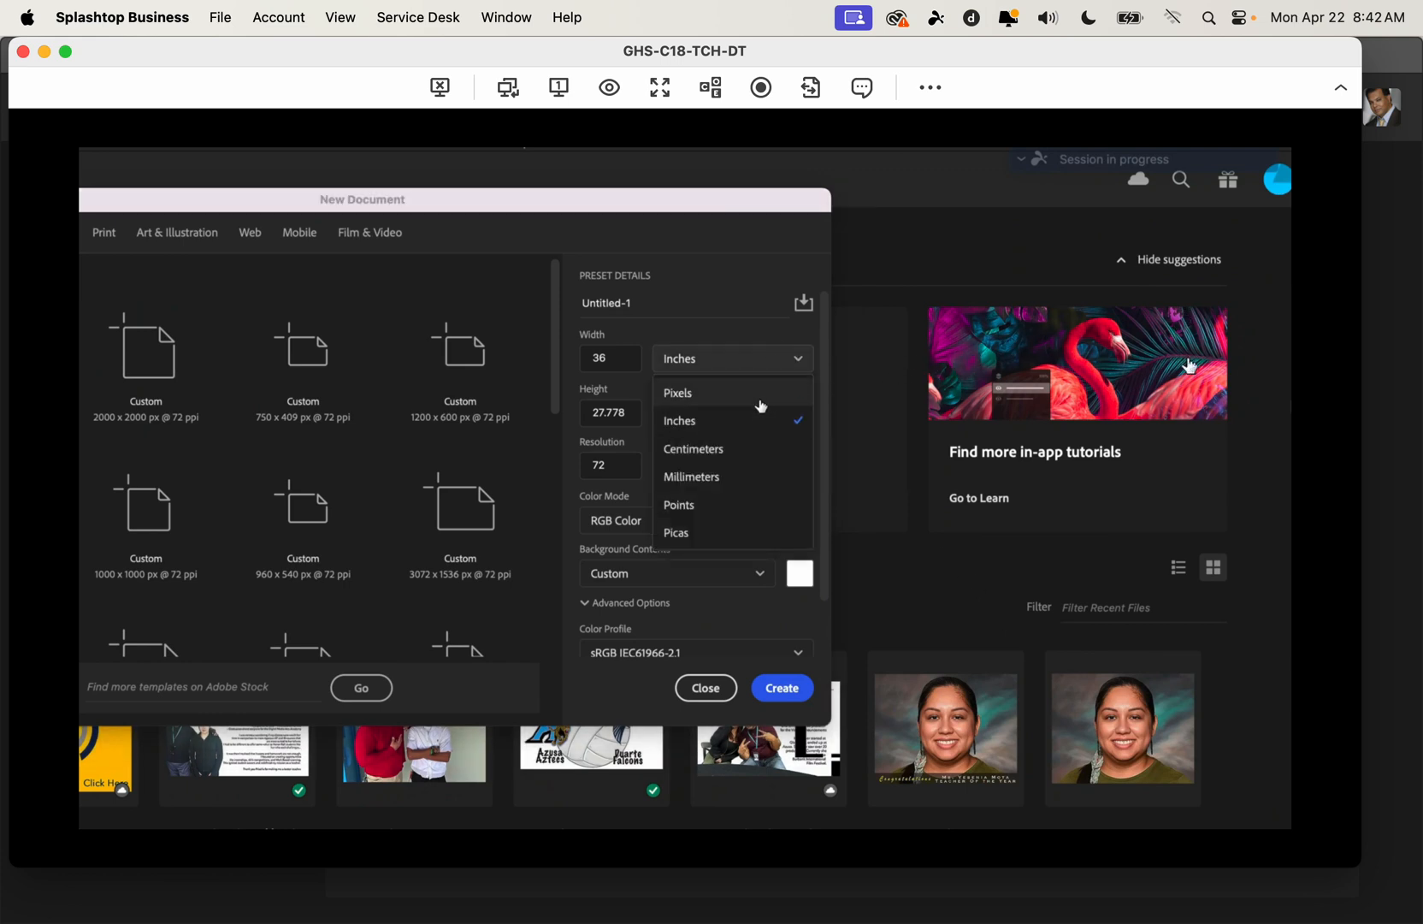
left_click(761, 397)
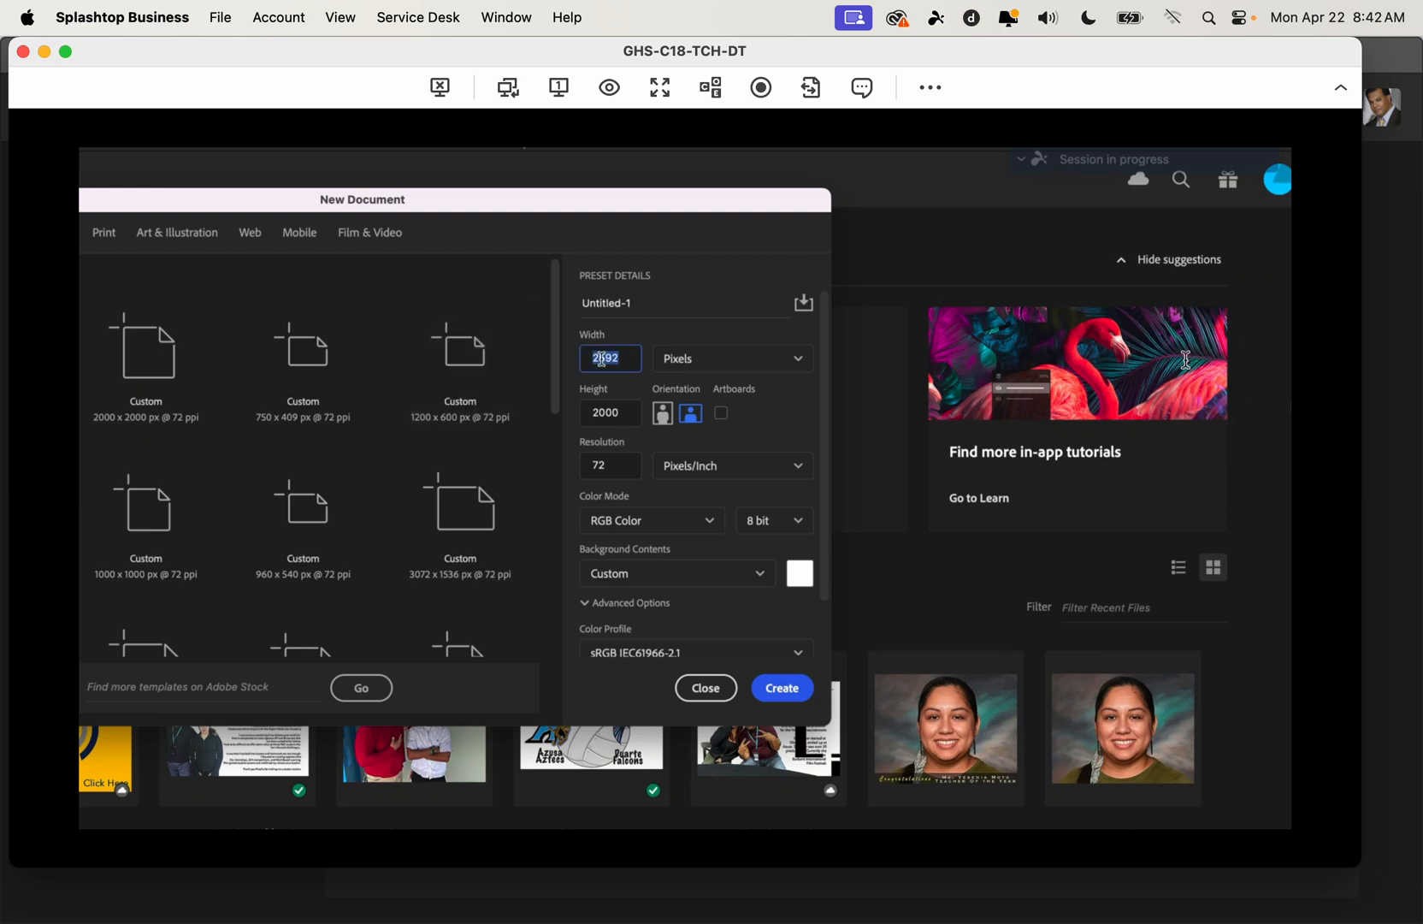
Set the new document's width and height to 1000 pixels each and create it
type("1000")
key("Tab")
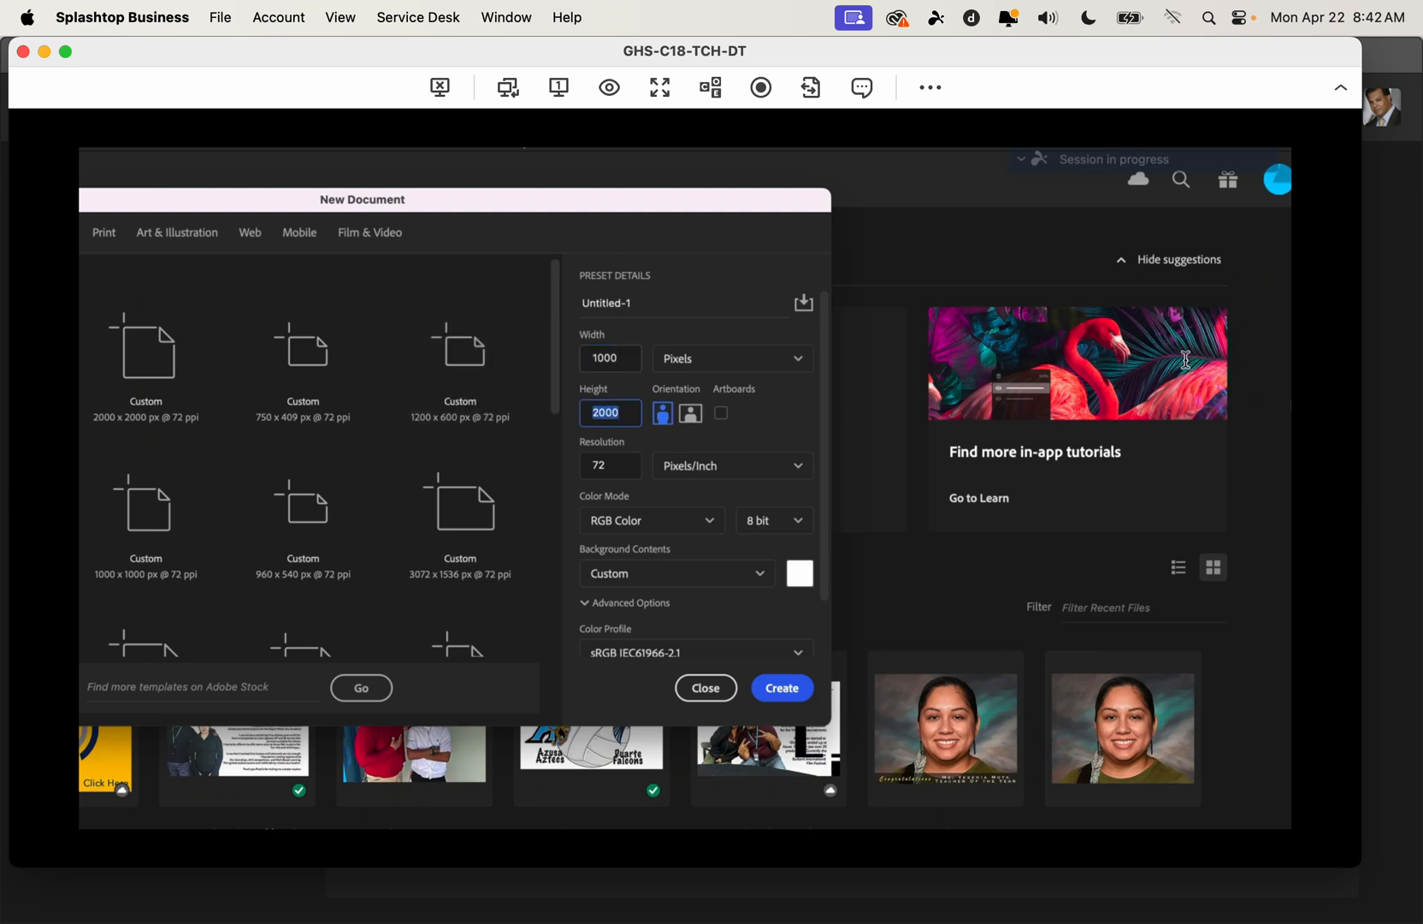
type("1")
left_click(785, 694)
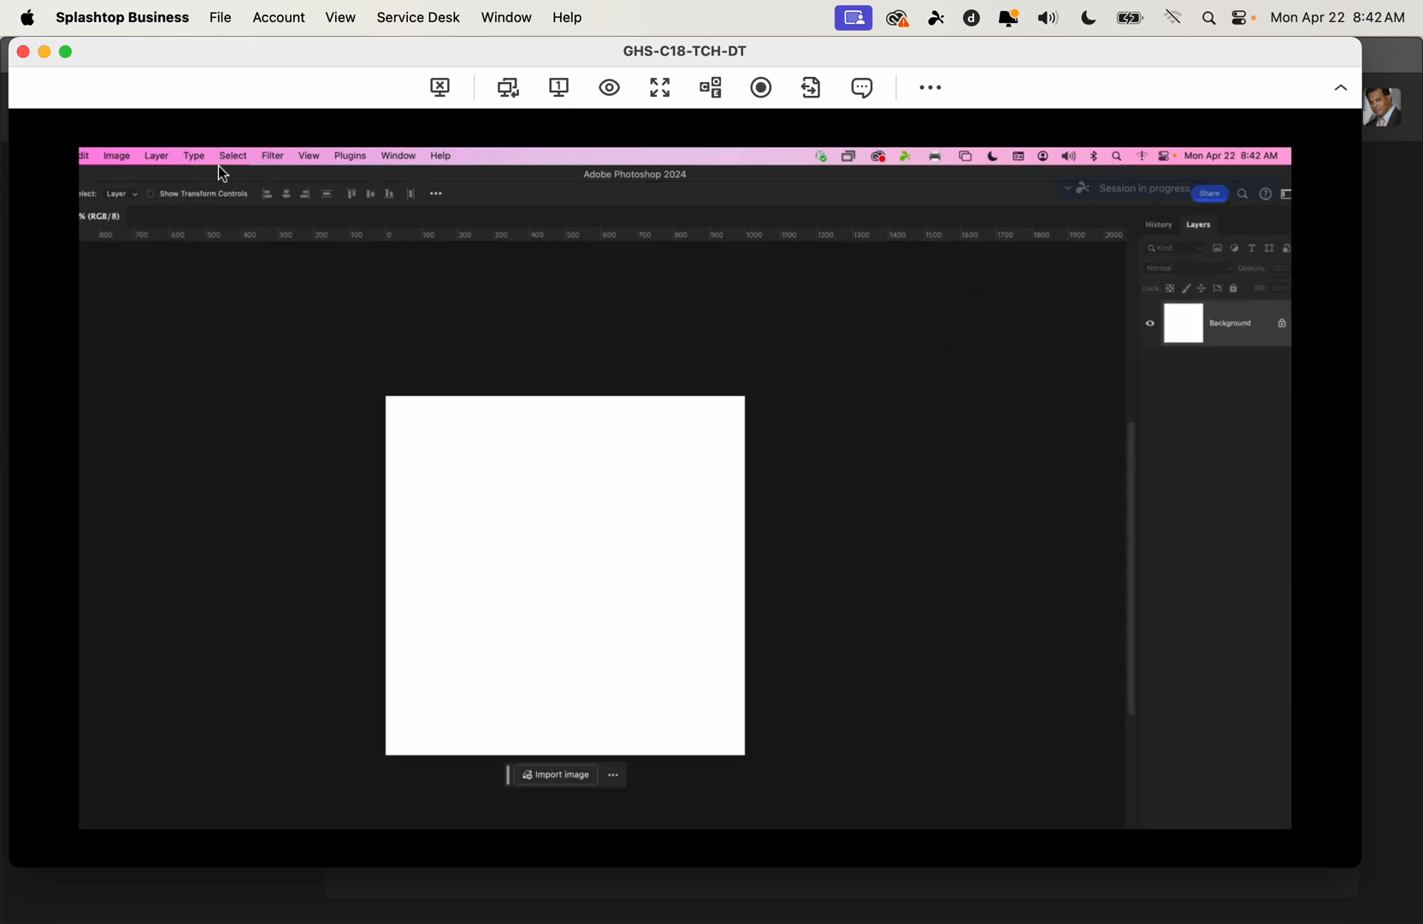
Move the Photoshop window so its toolbar is in view and activate the Type tool
left_click_drag(466, 177, 582, 175)
scroll(578, 169, "down", 3)
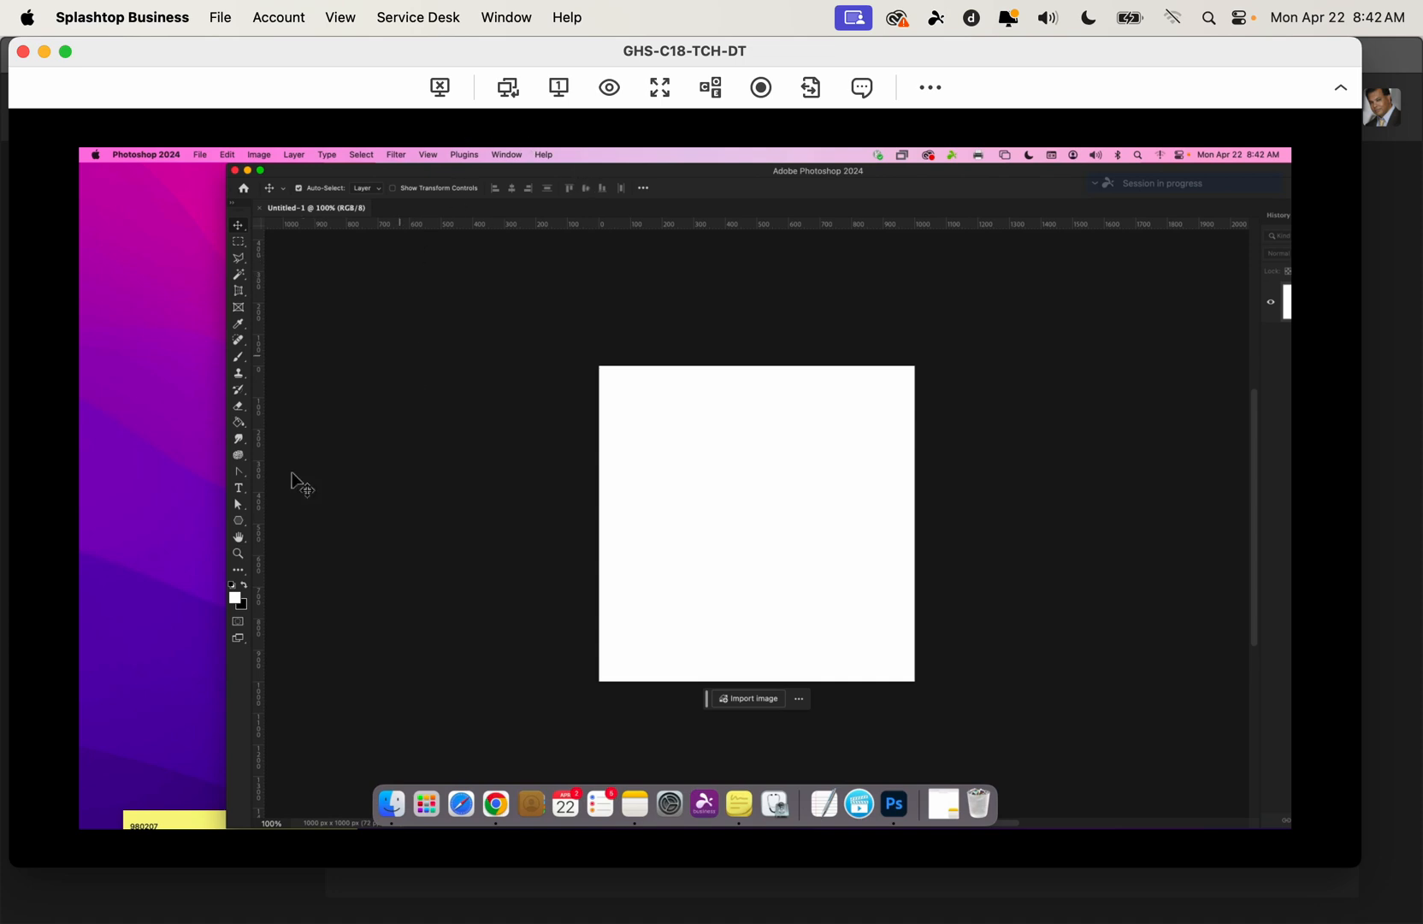
left_click_drag(242, 495, 308, 486)
Examine the blank canvas at different positions and zoom levels to judge the remote session's responsiveness
scroll(710, 649, "down", 3)
scroll(654, 552, "up", 5)
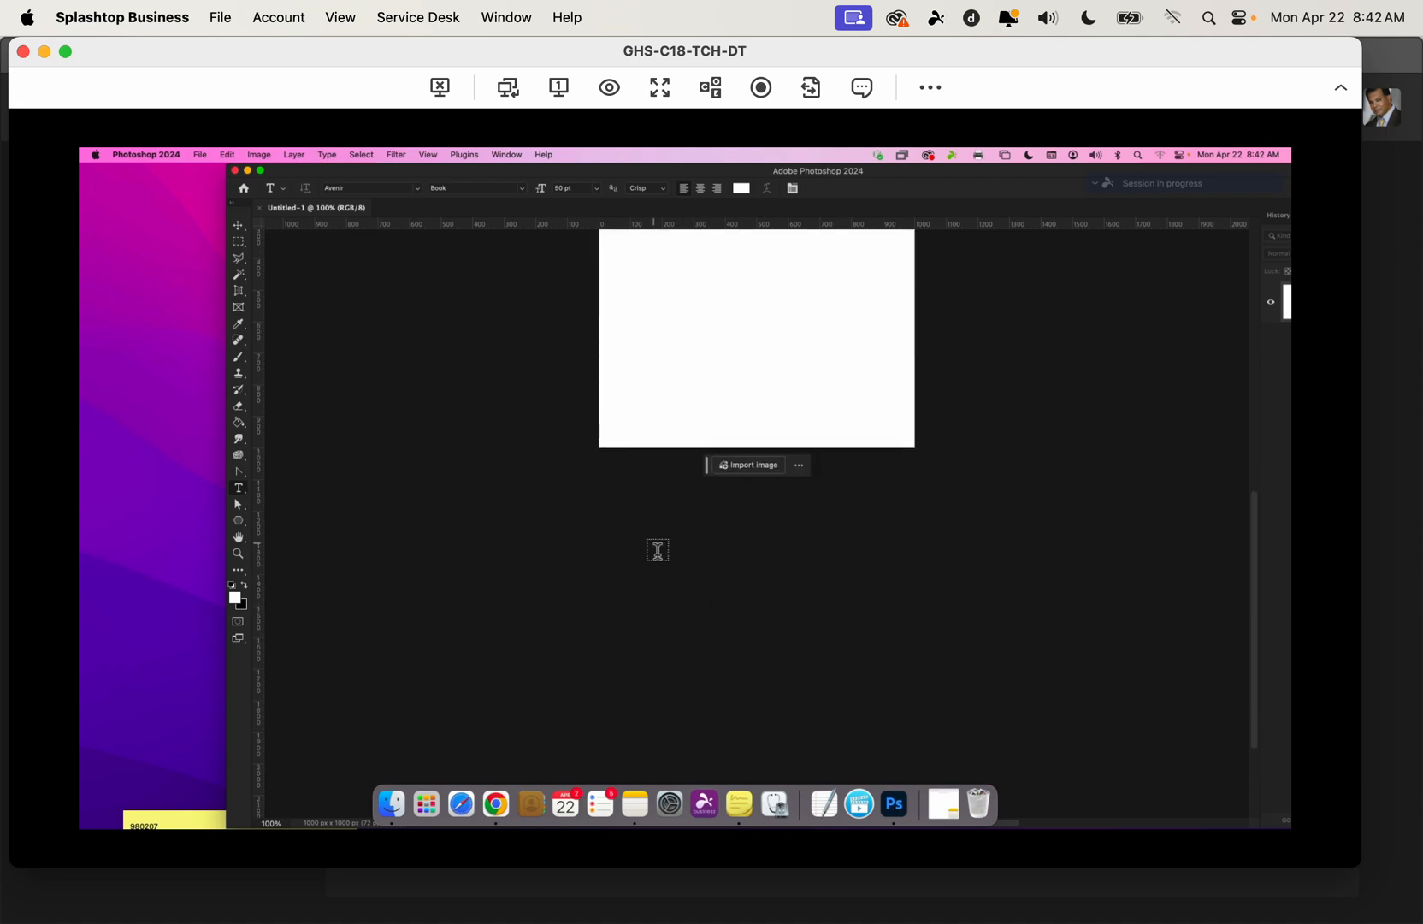
scroll(624, 509, "down", 3)
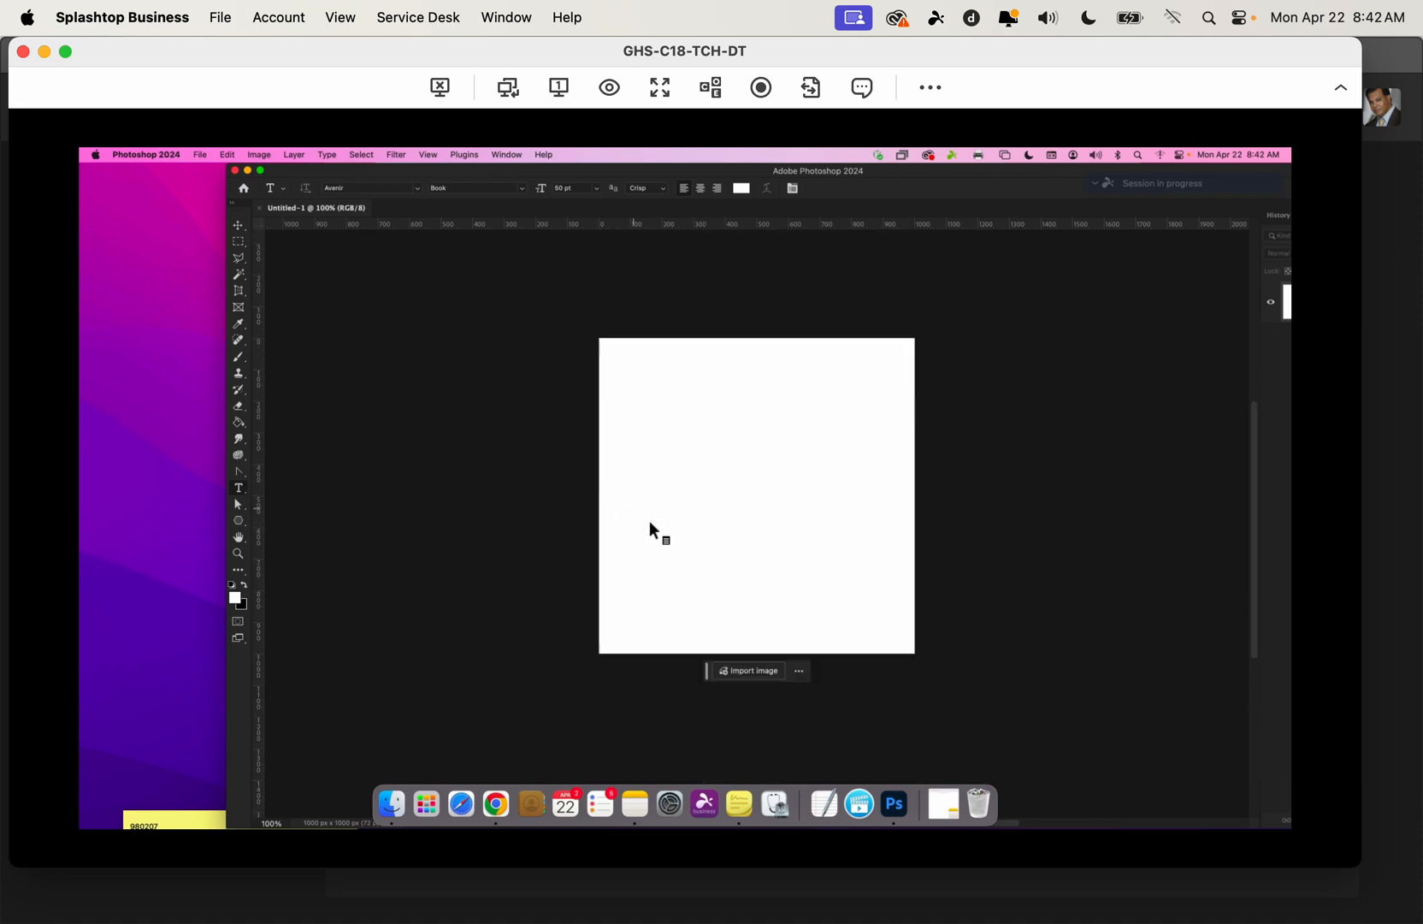
scroll(645, 518, "right", 3)
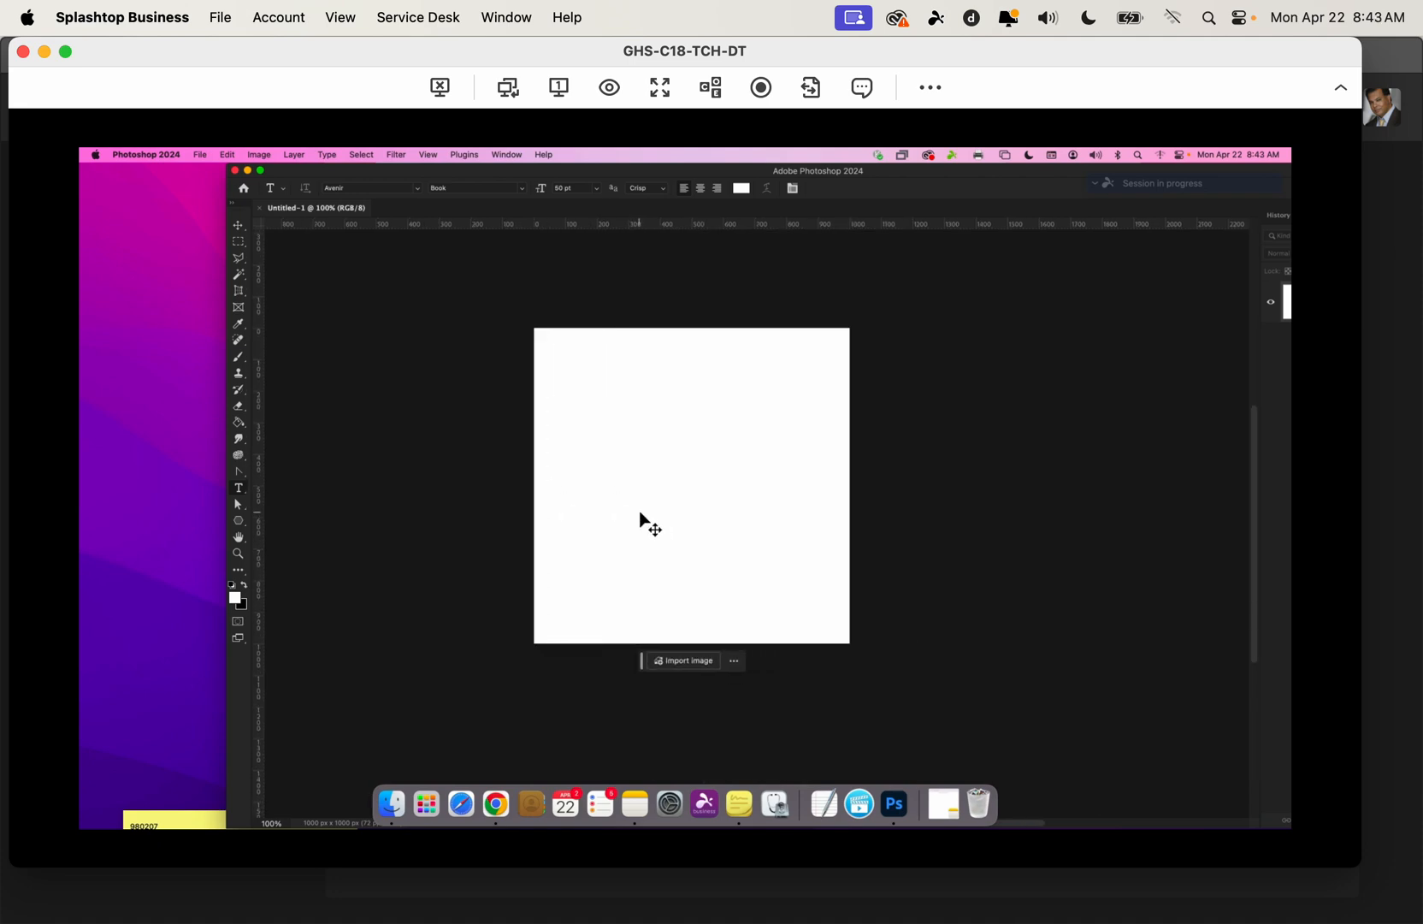
scroll(548, 500, "down", 2)
scroll(518, 496, "down", 3)
scroll(518, 496, "up", 8)
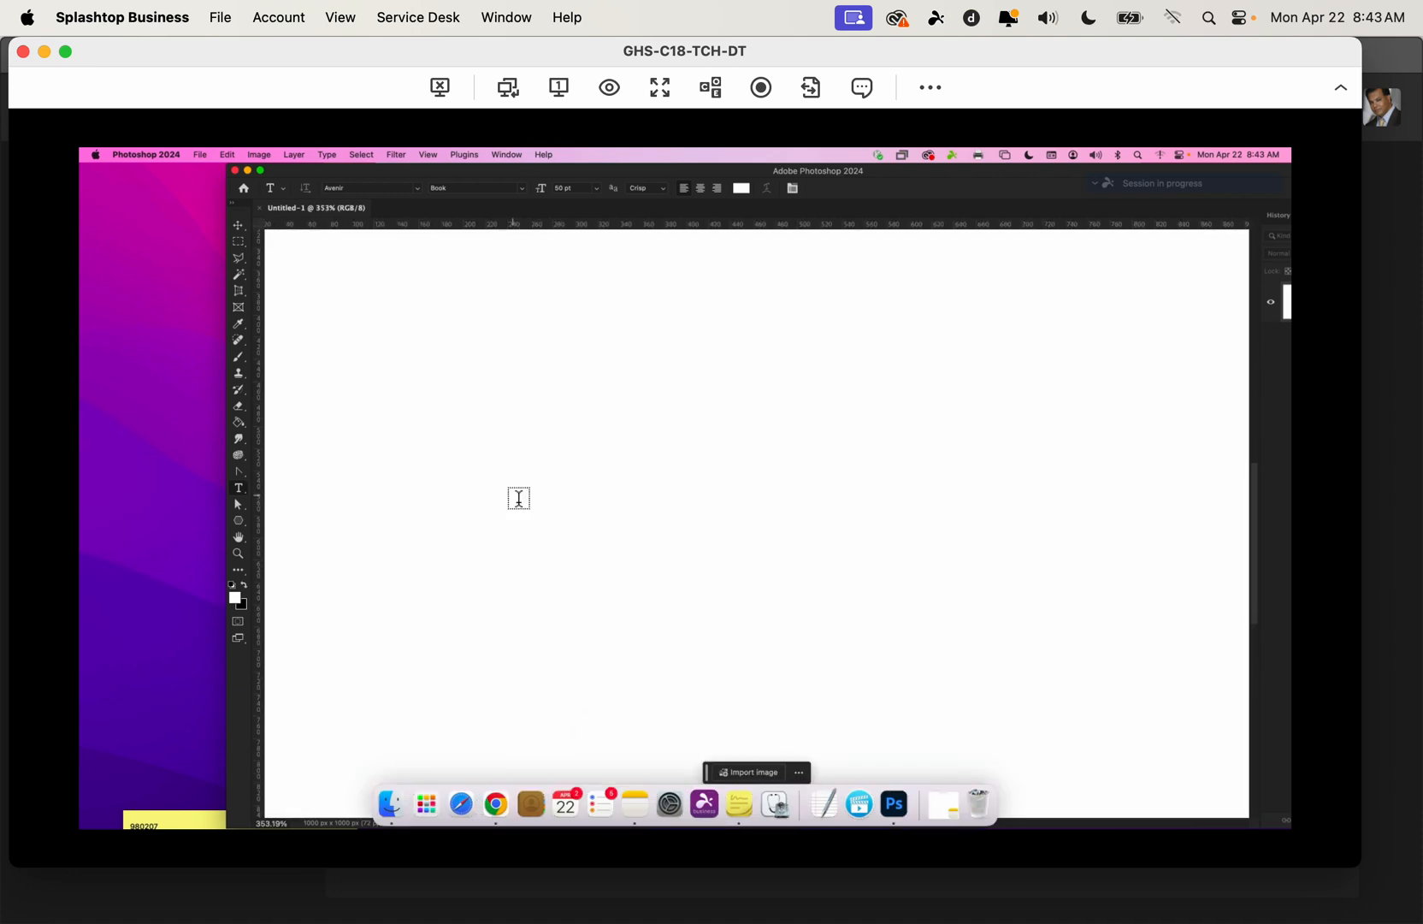
scroll(518, 499, "down", 3)
scroll(519, 499, "up", 1)
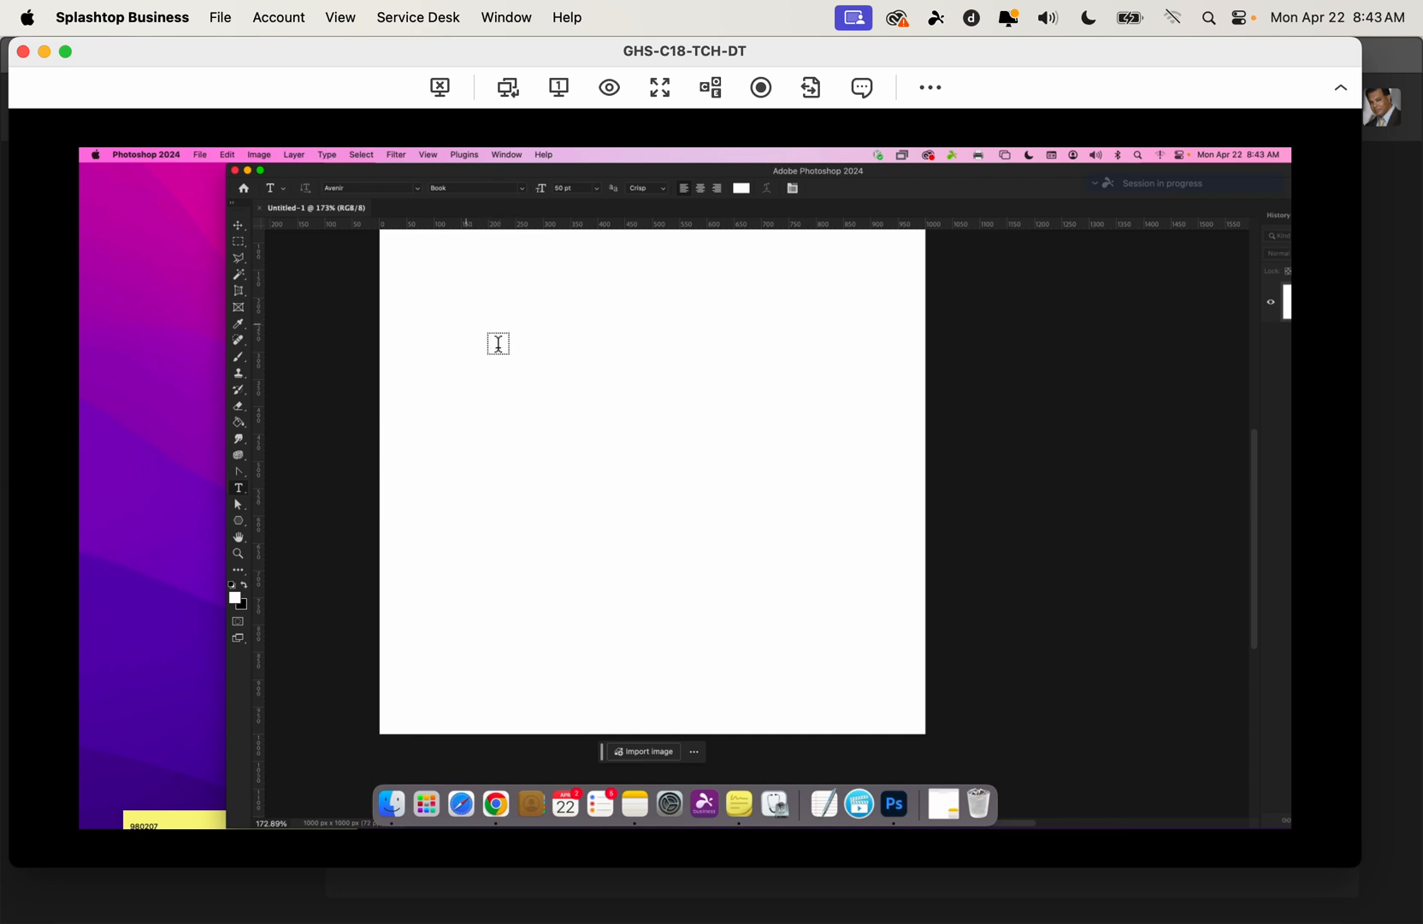
Add a text line near the canvas's upper edge and replace its placeholder with "Hello Period 1"
left_click(499, 350)
left_click(569, 330)
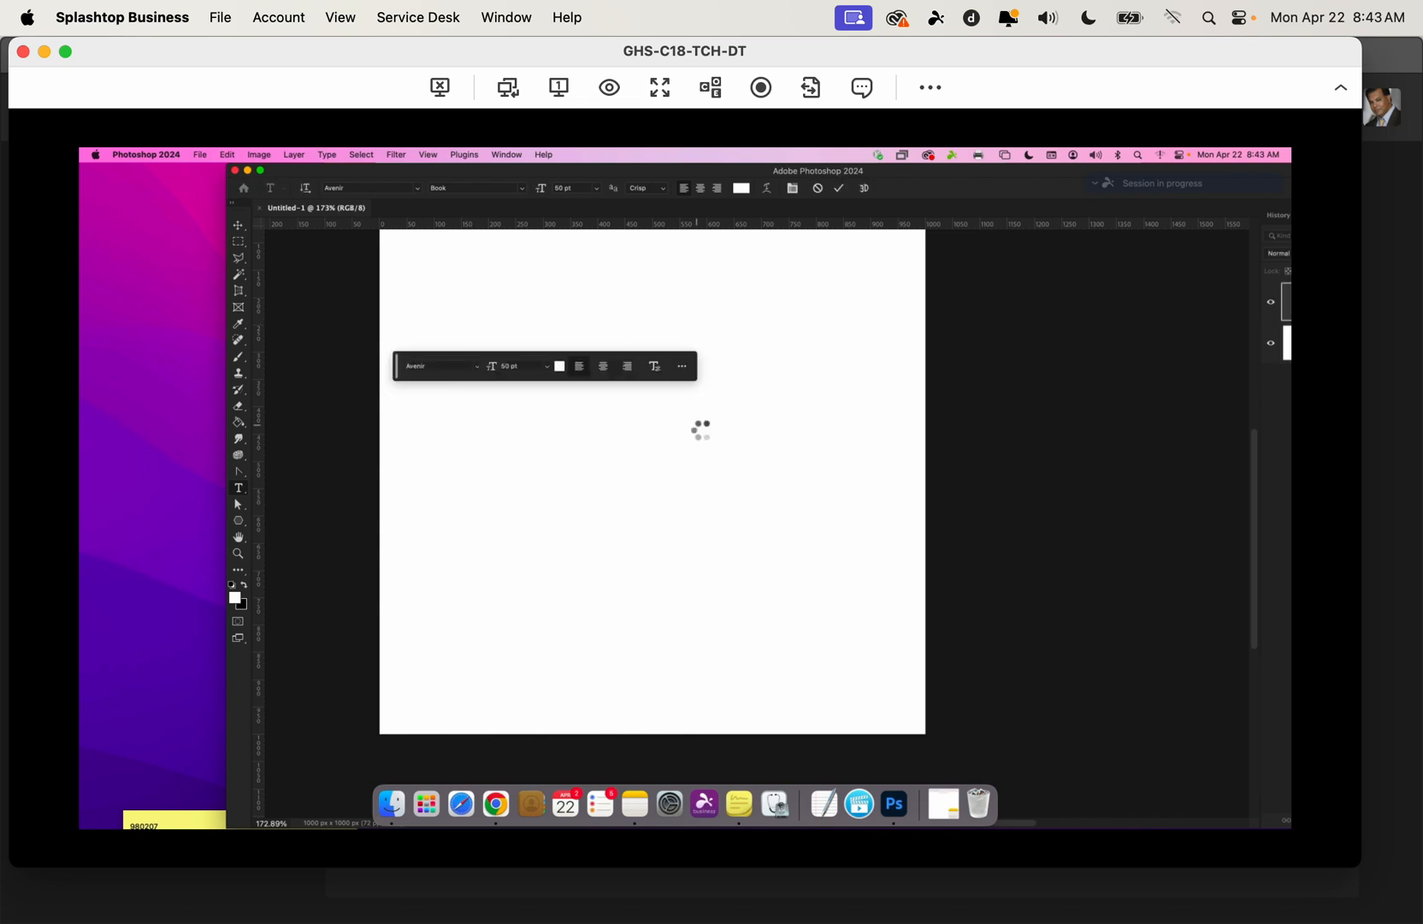
double_click(489, 311)
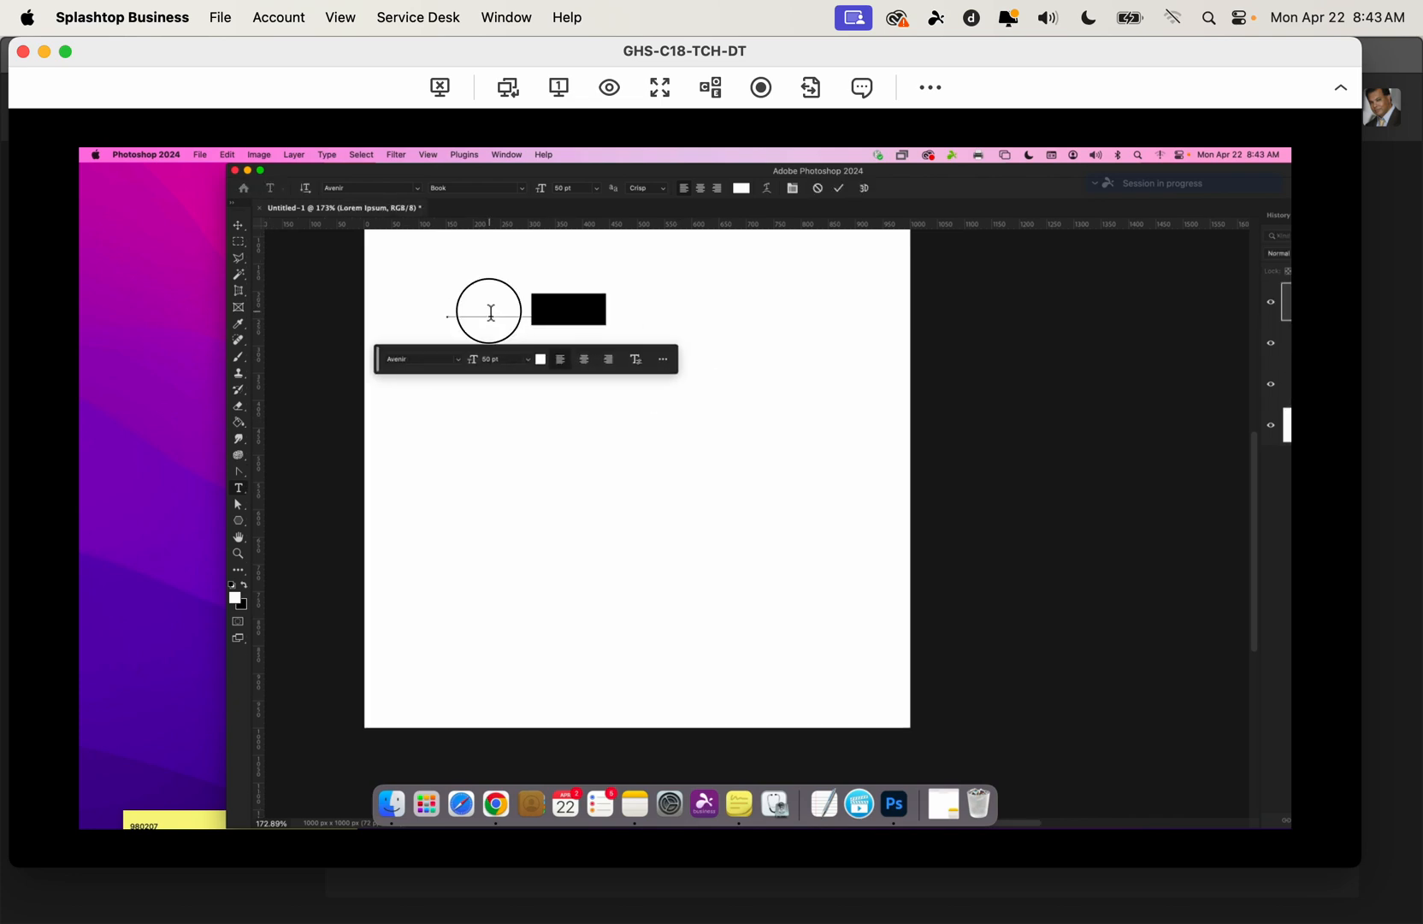
left_click_drag(452, 308, 604, 308)
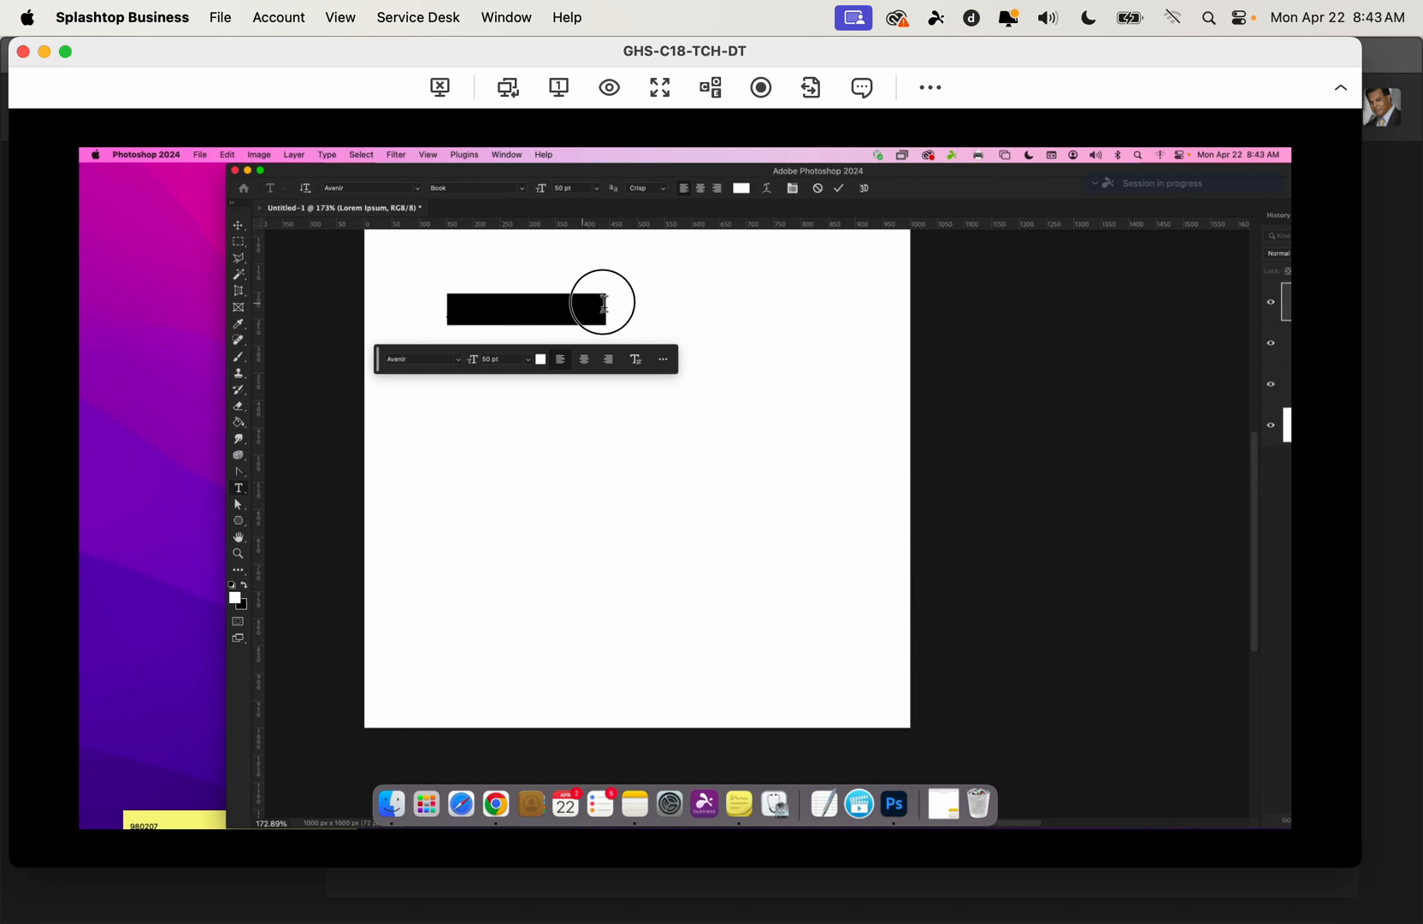
type("Hel")
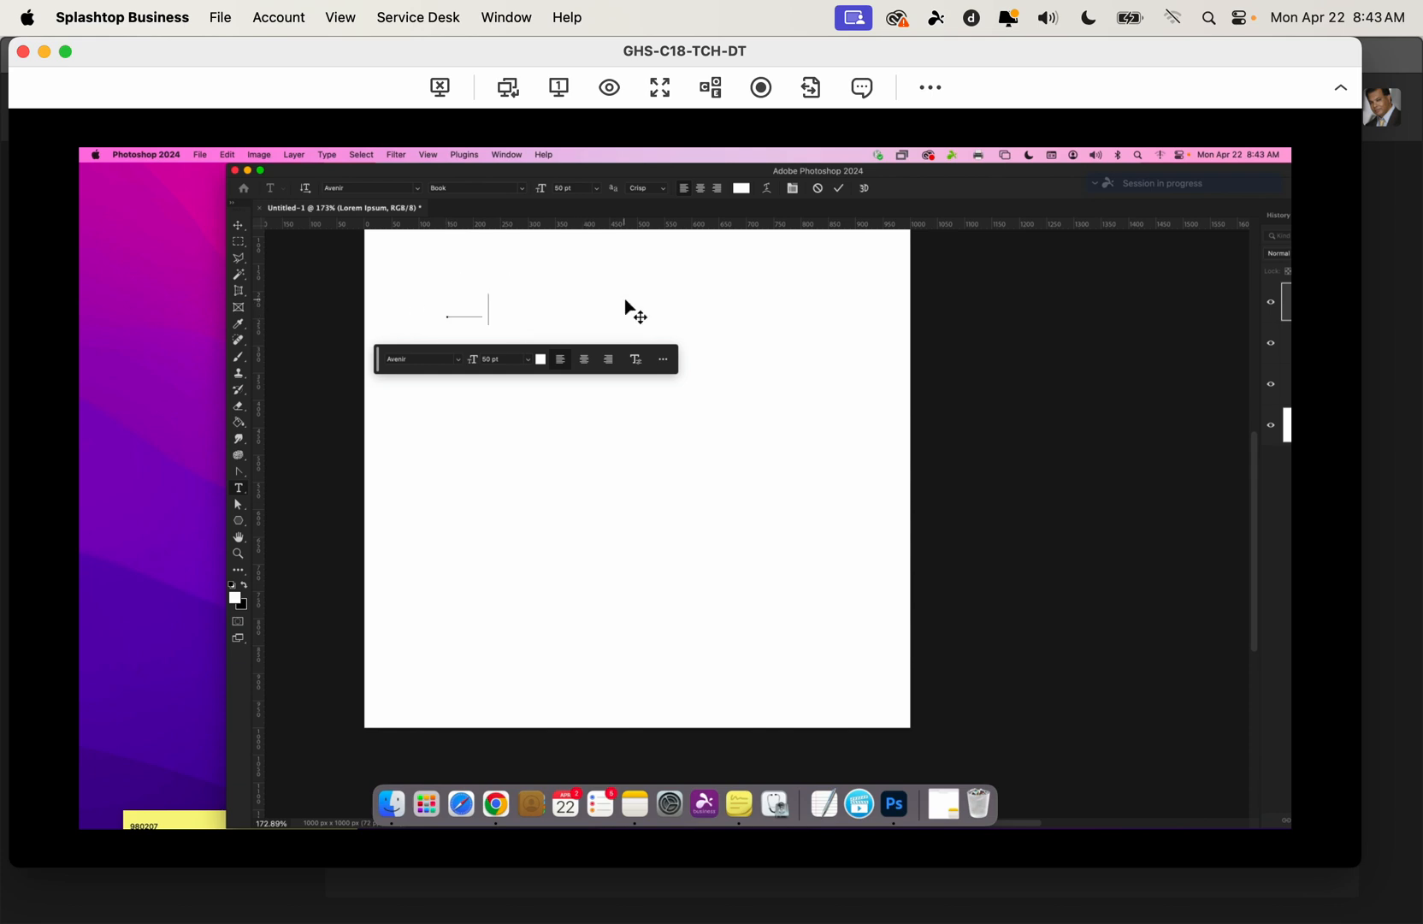
type("lo there")
Recolour the whole "Hello Period 1" text black and enlarge it to 123 pt
left_click(446, 316)
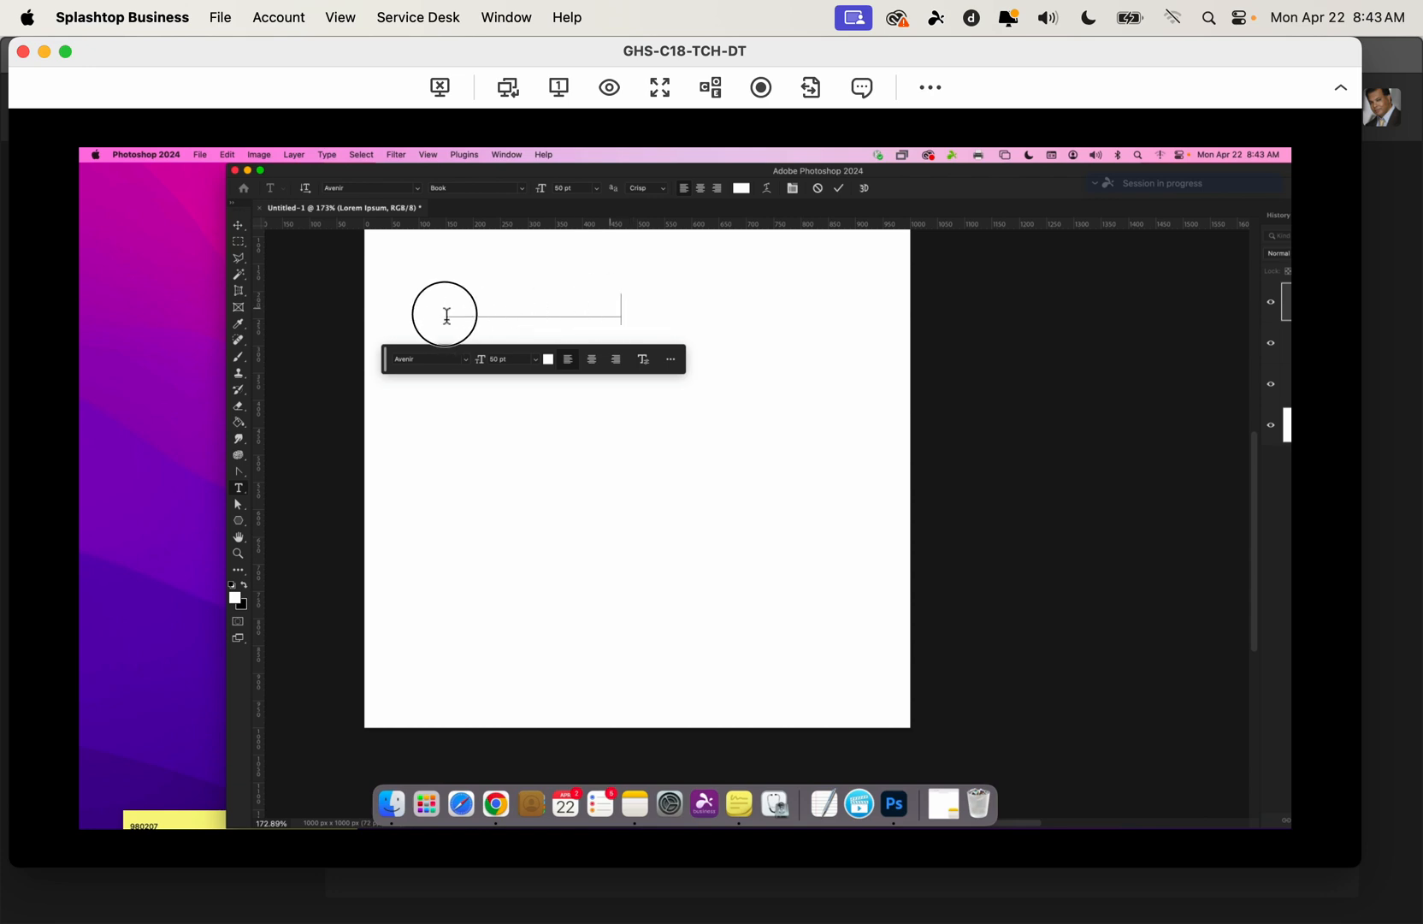
left_click_drag(447, 315, 430, 316)
left_click(242, 583)
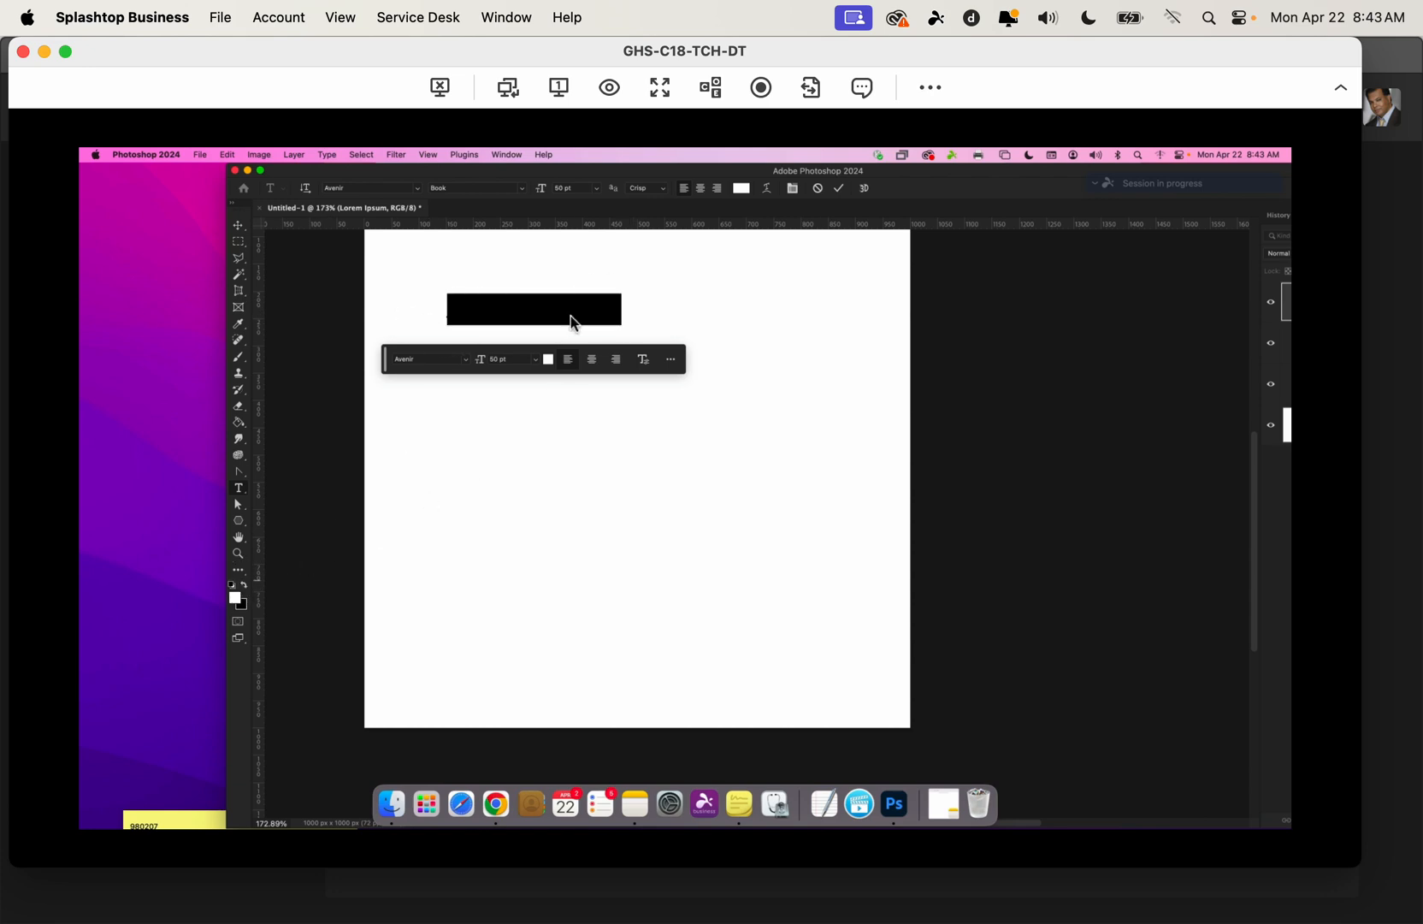
left_click(244, 584)
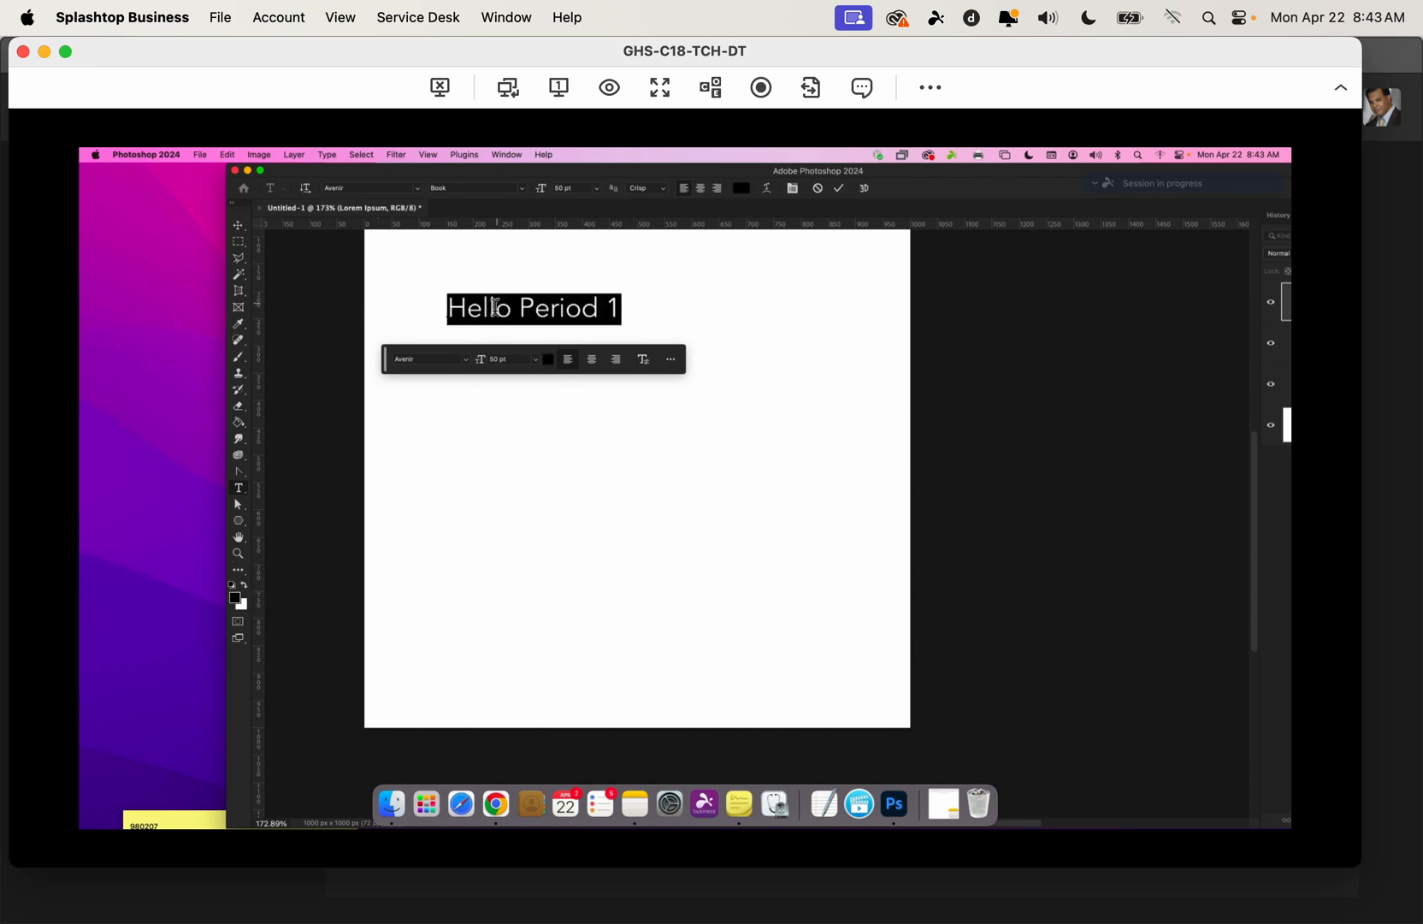
left_click_drag(542, 190, 590, 196)
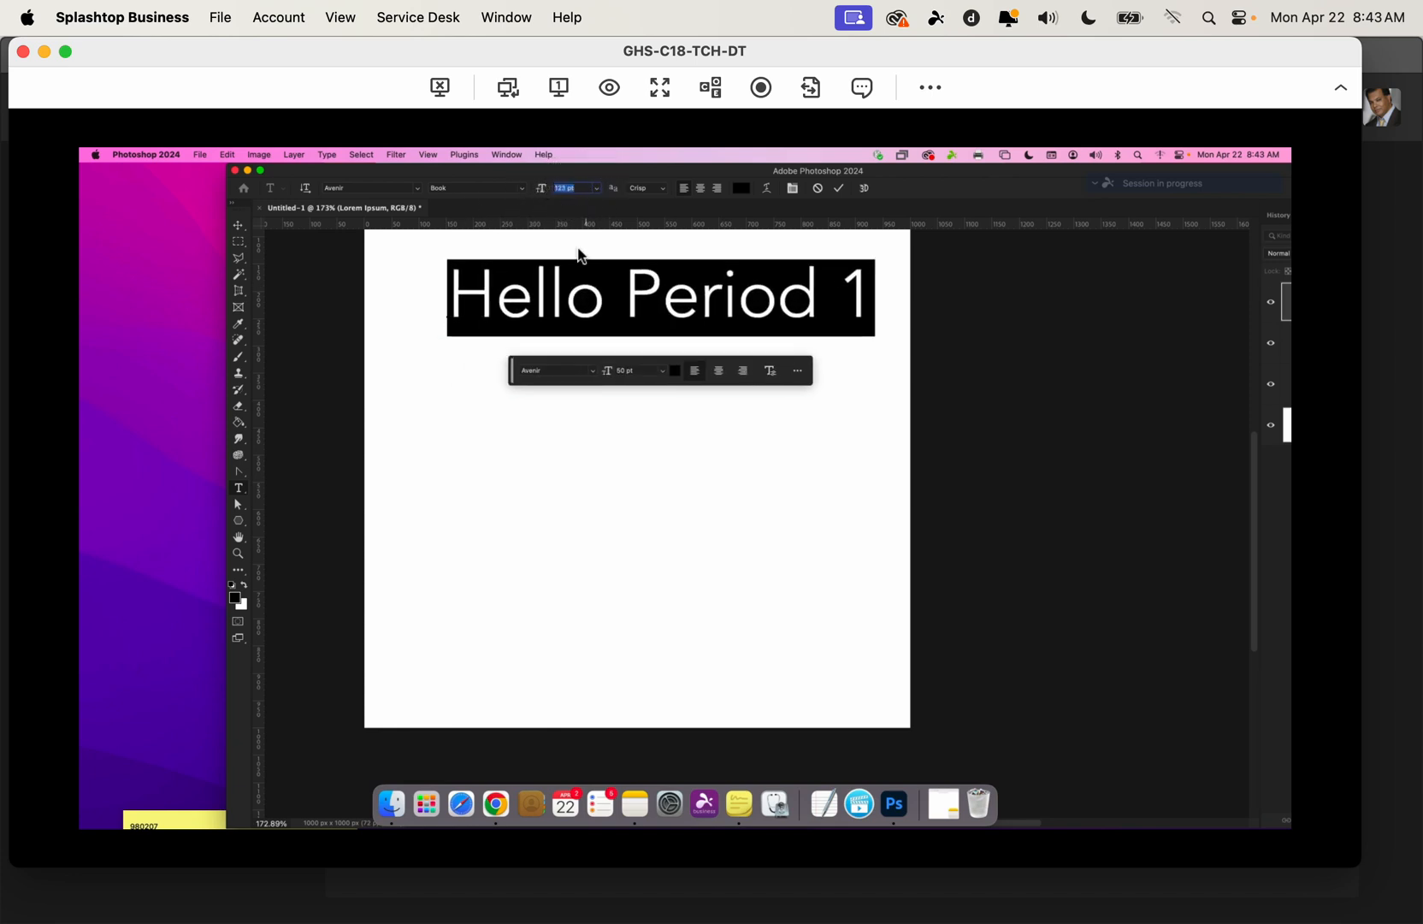
Move the "Hello Period 1" text slightly down and to the left on the canvas
left_click(238, 227)
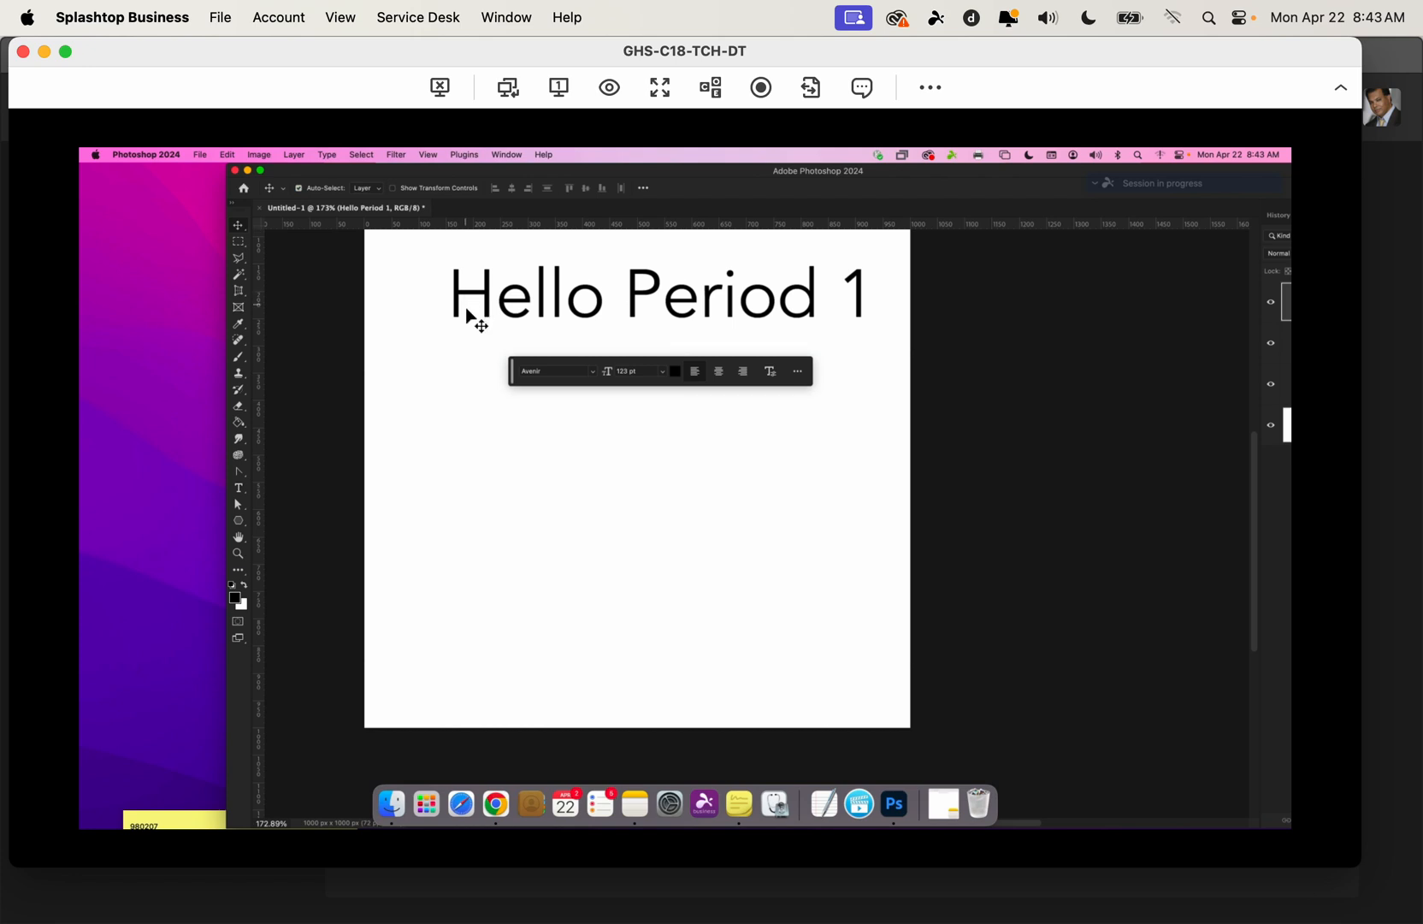
left_click(449, 329)
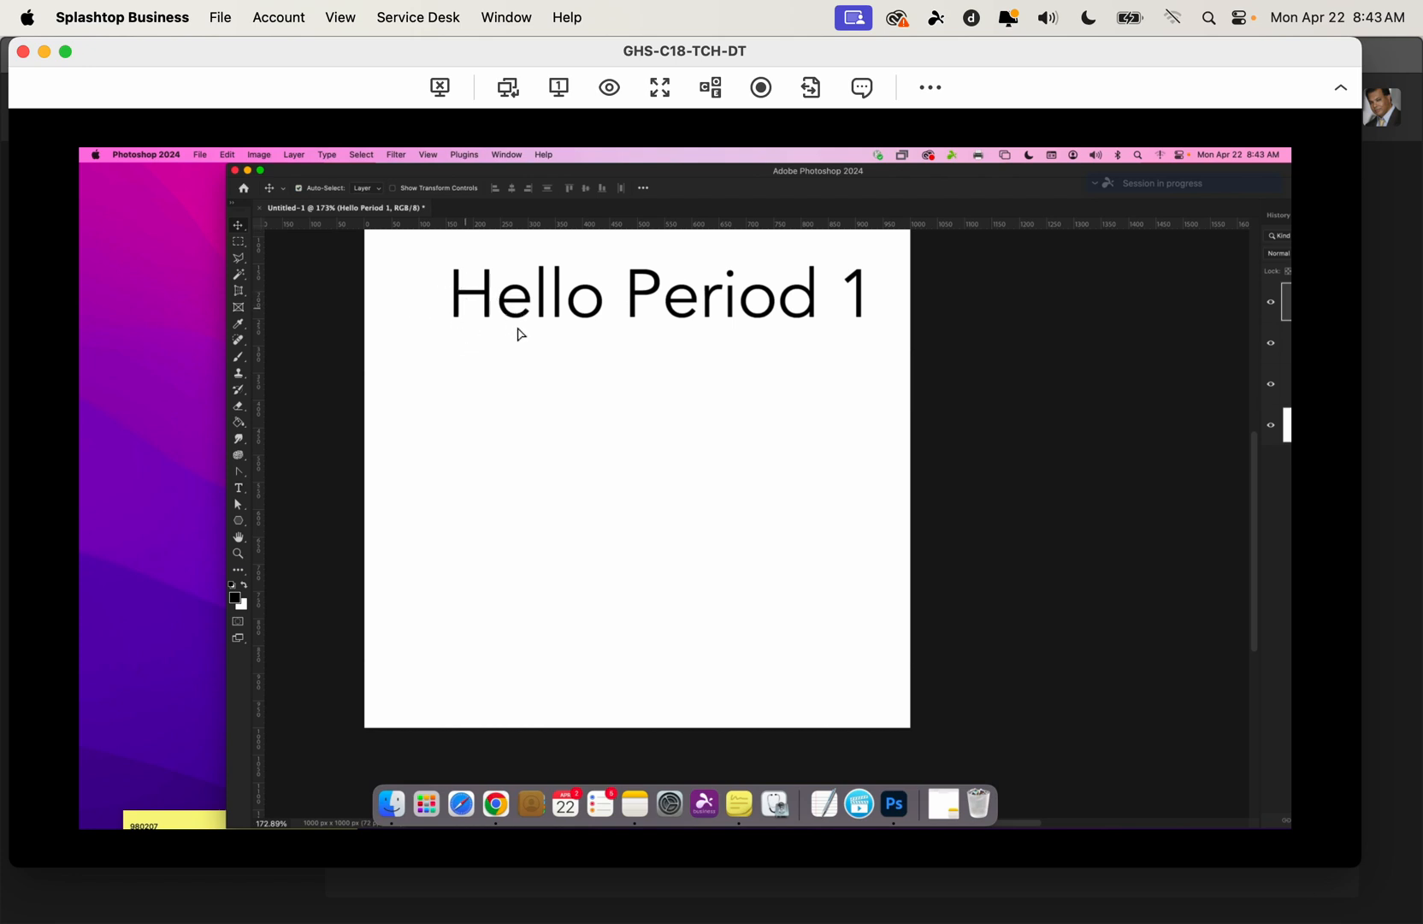
left_click_drag(514, 334, 434, 337)
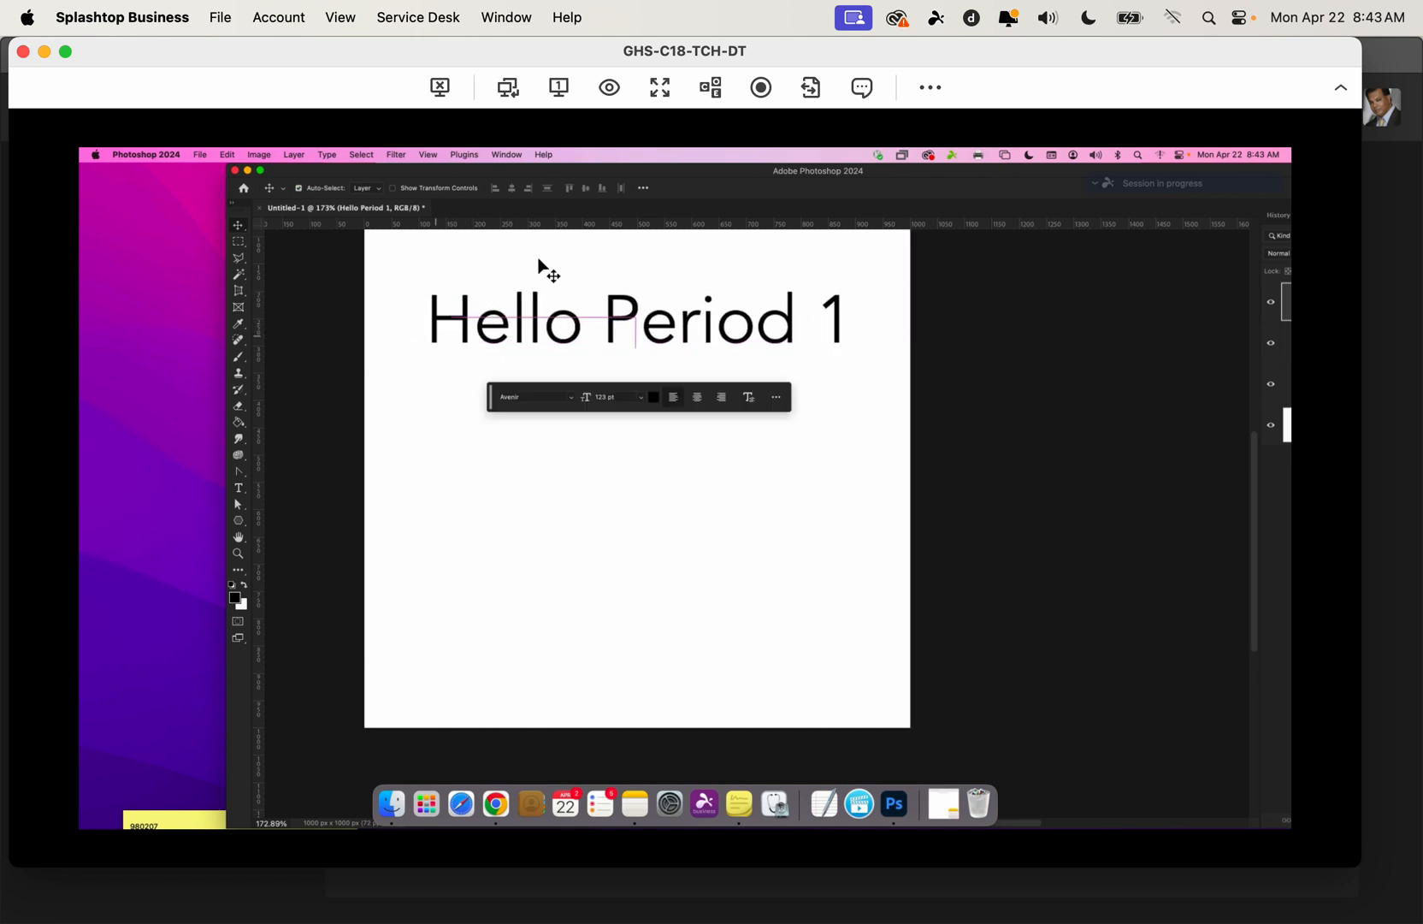
Reposition the Photoshop window on the remote desktop so the Layers panel is fully in view
left_click(508, 155)
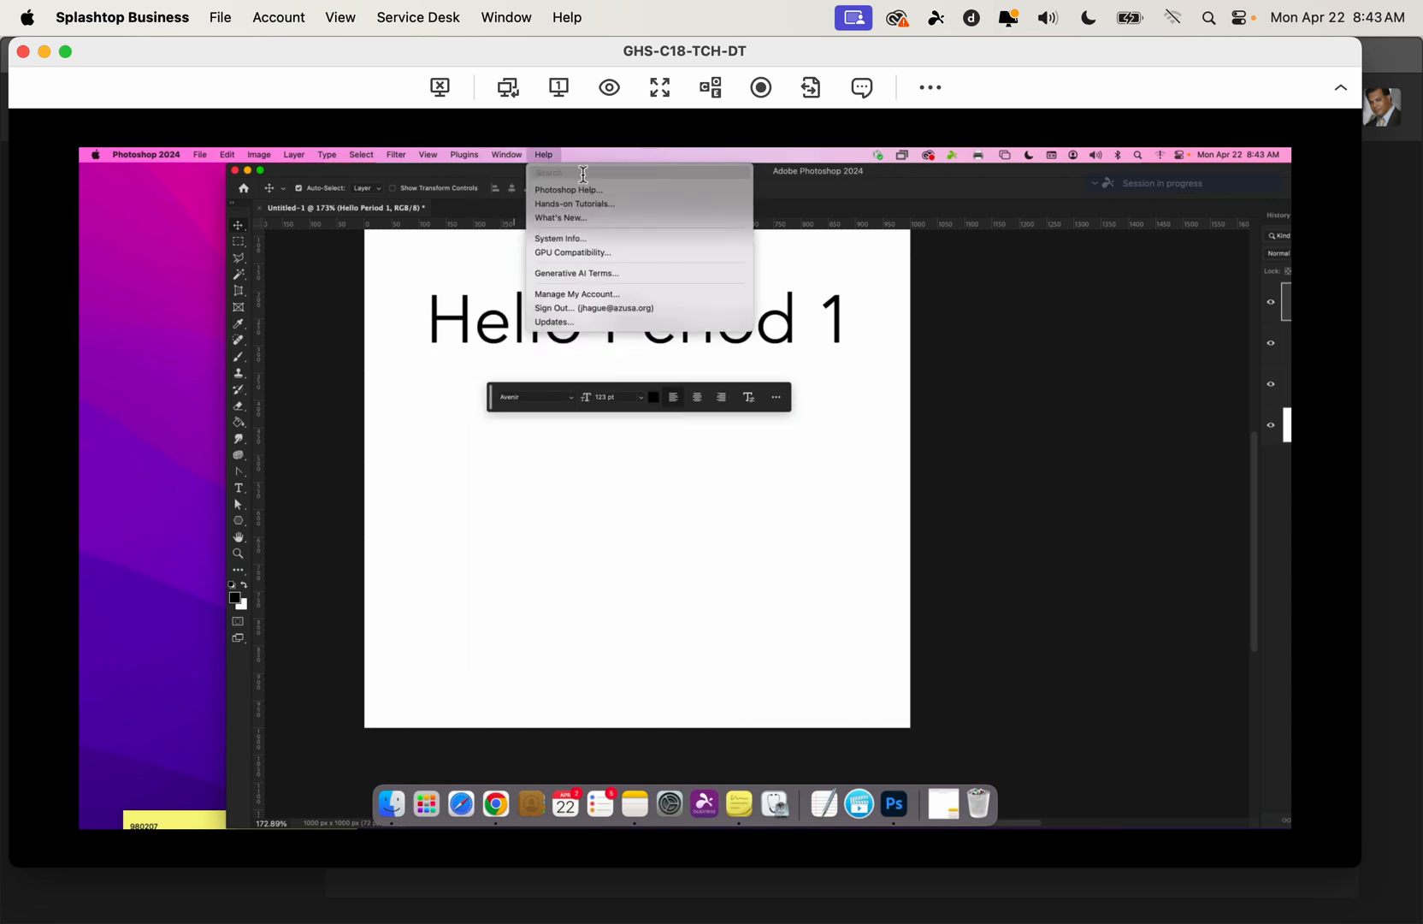
left_click(446, 172)
left_click_drag(445, 175, 309, 165)
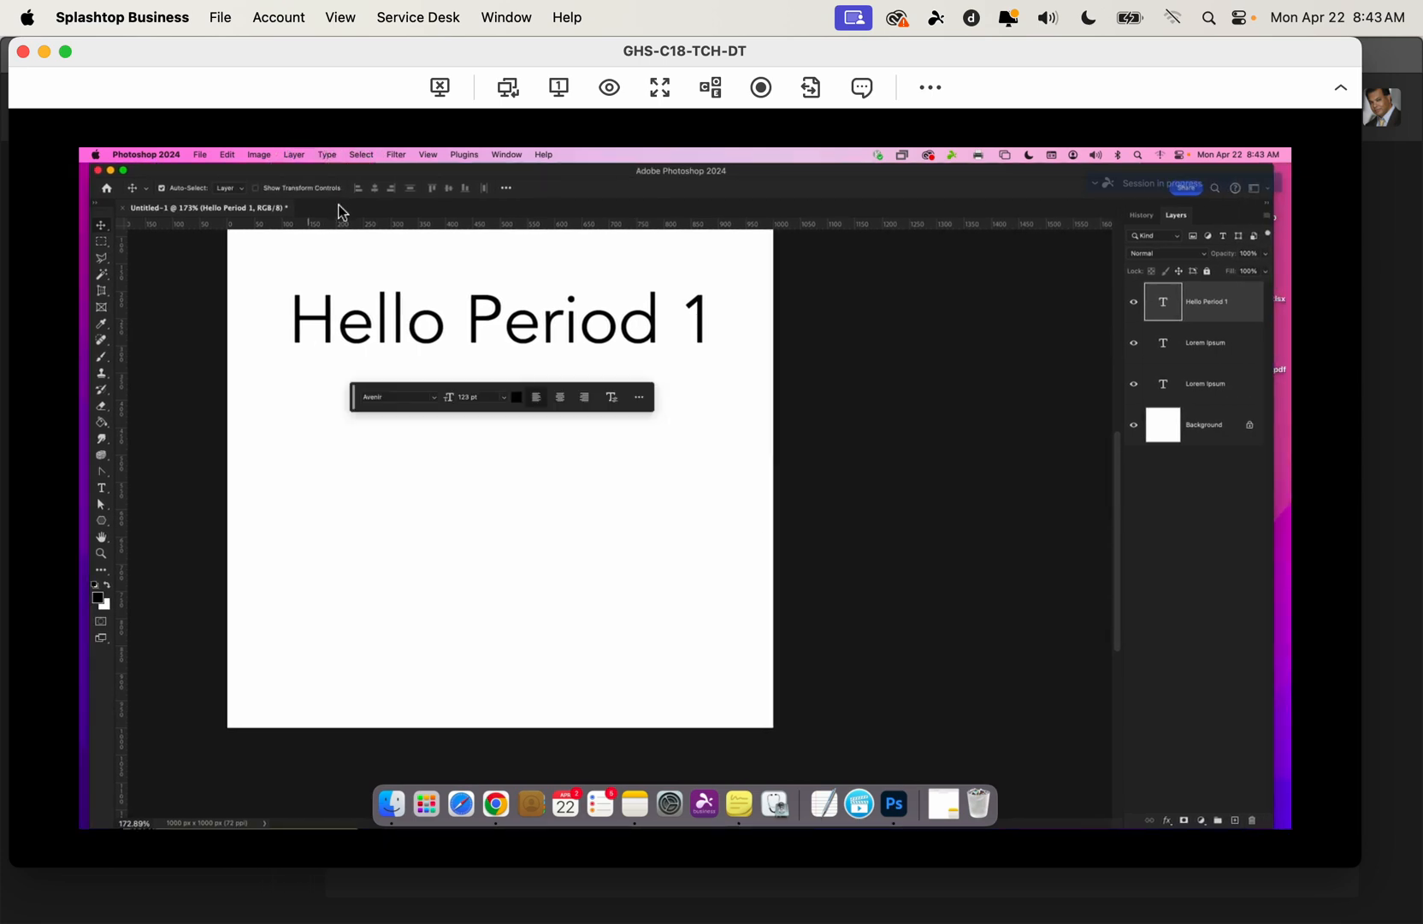
scroll(251, 241, "down", 3)
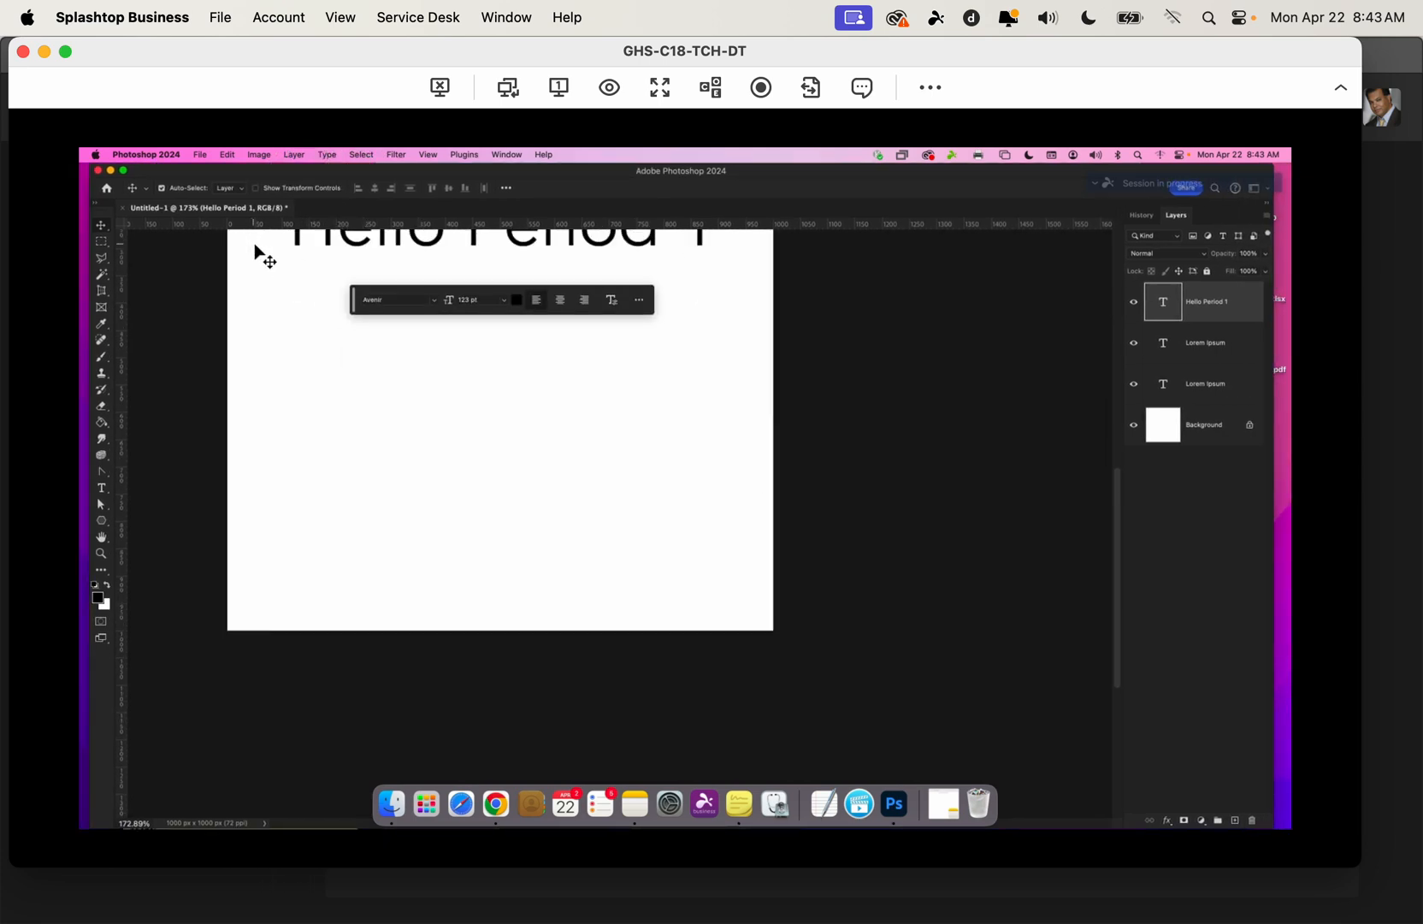
scroll(256, 250, "right", 3)
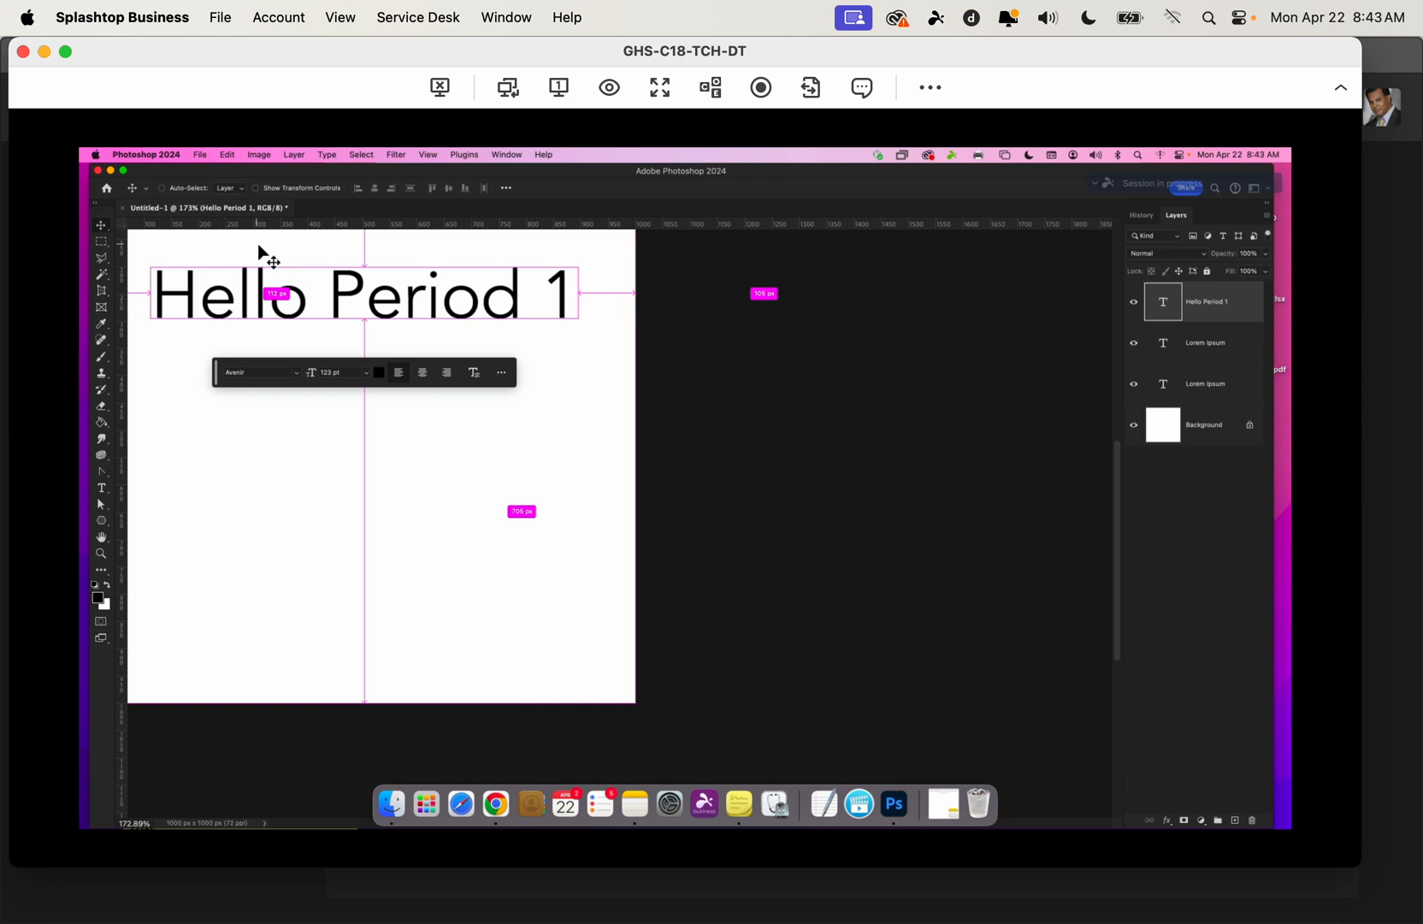
scroll(260, 251, "down", 3)
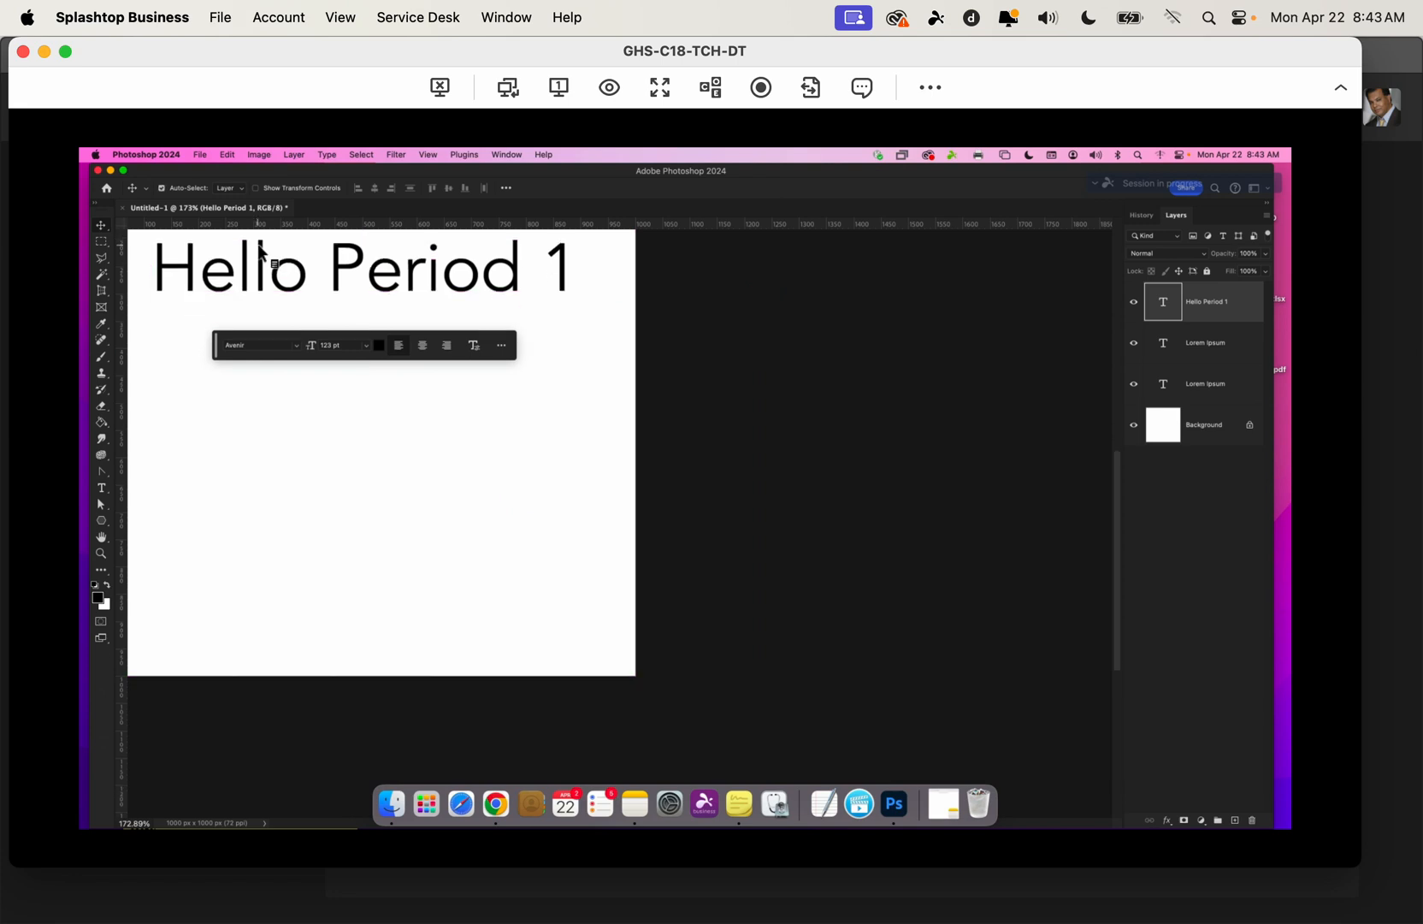
scroll(259, 246, "up", 6)
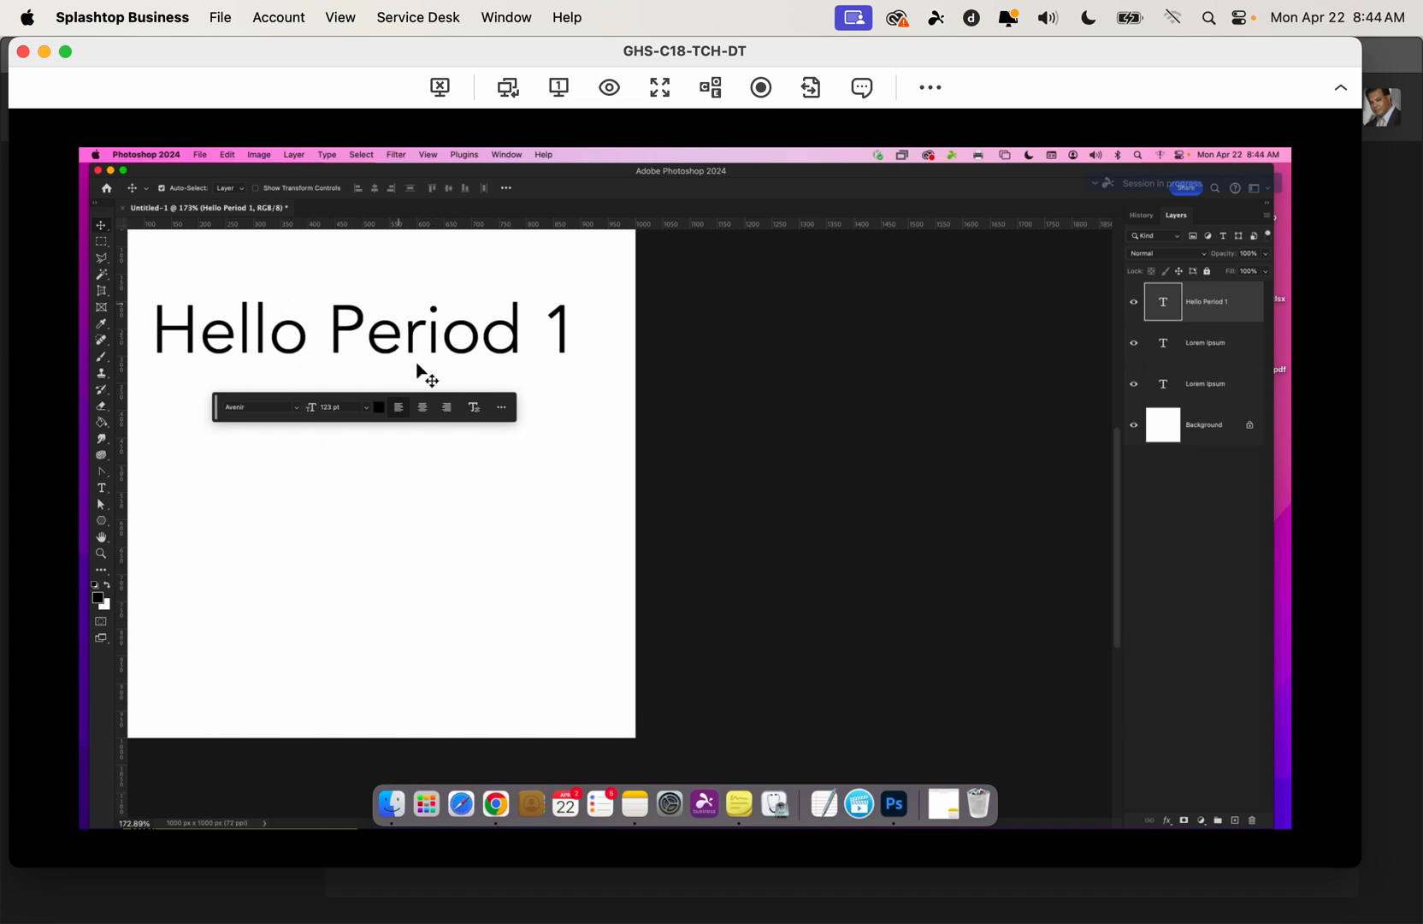
scroll(421, 375, "up", 3)
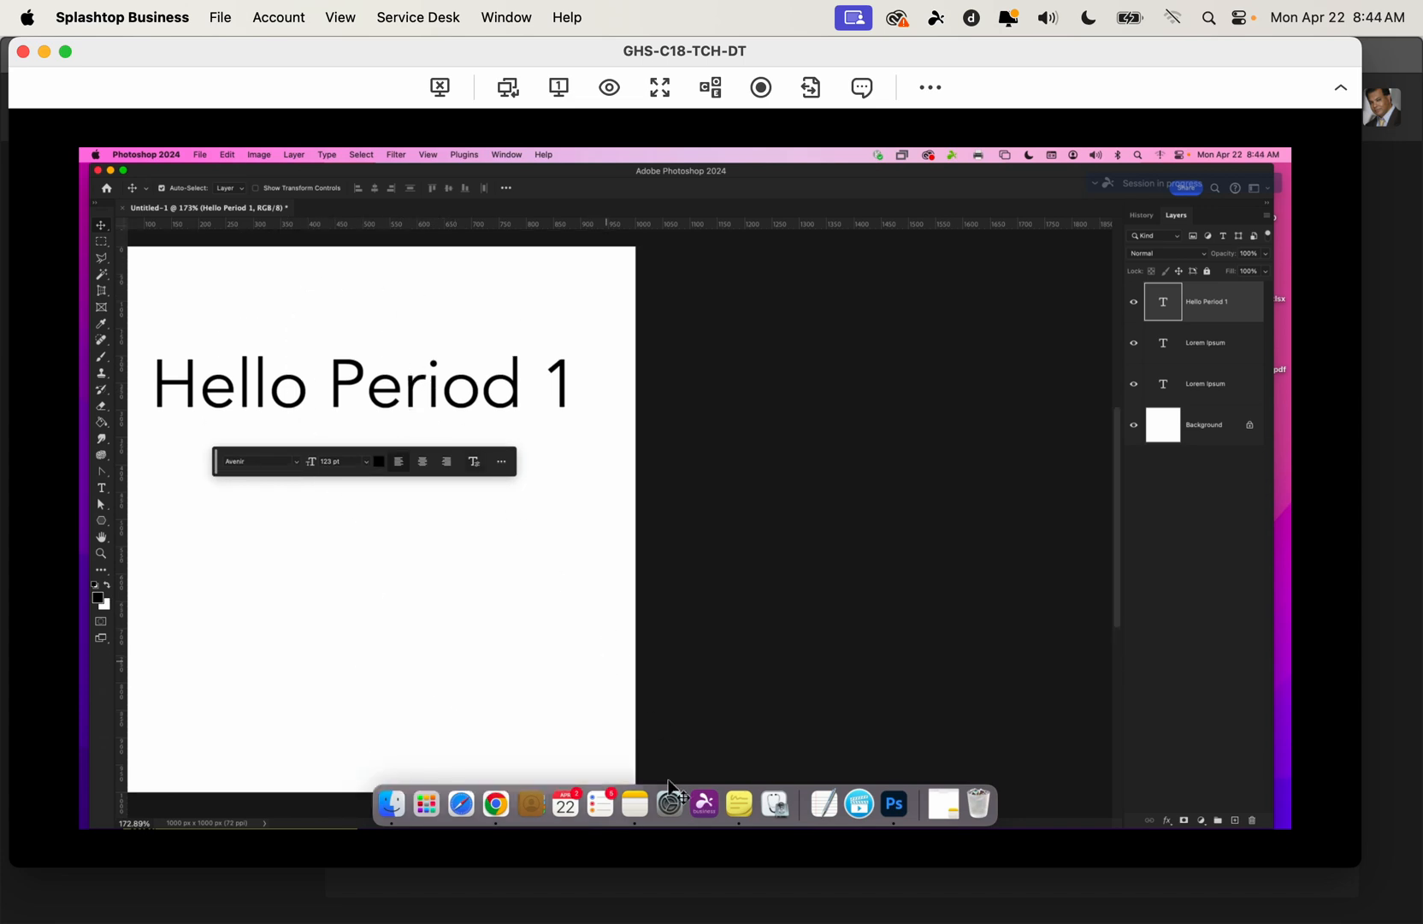
Try to switch from Photoshop to another application while inside the remote session
right_click(709, 804)
left_click(703, 763)
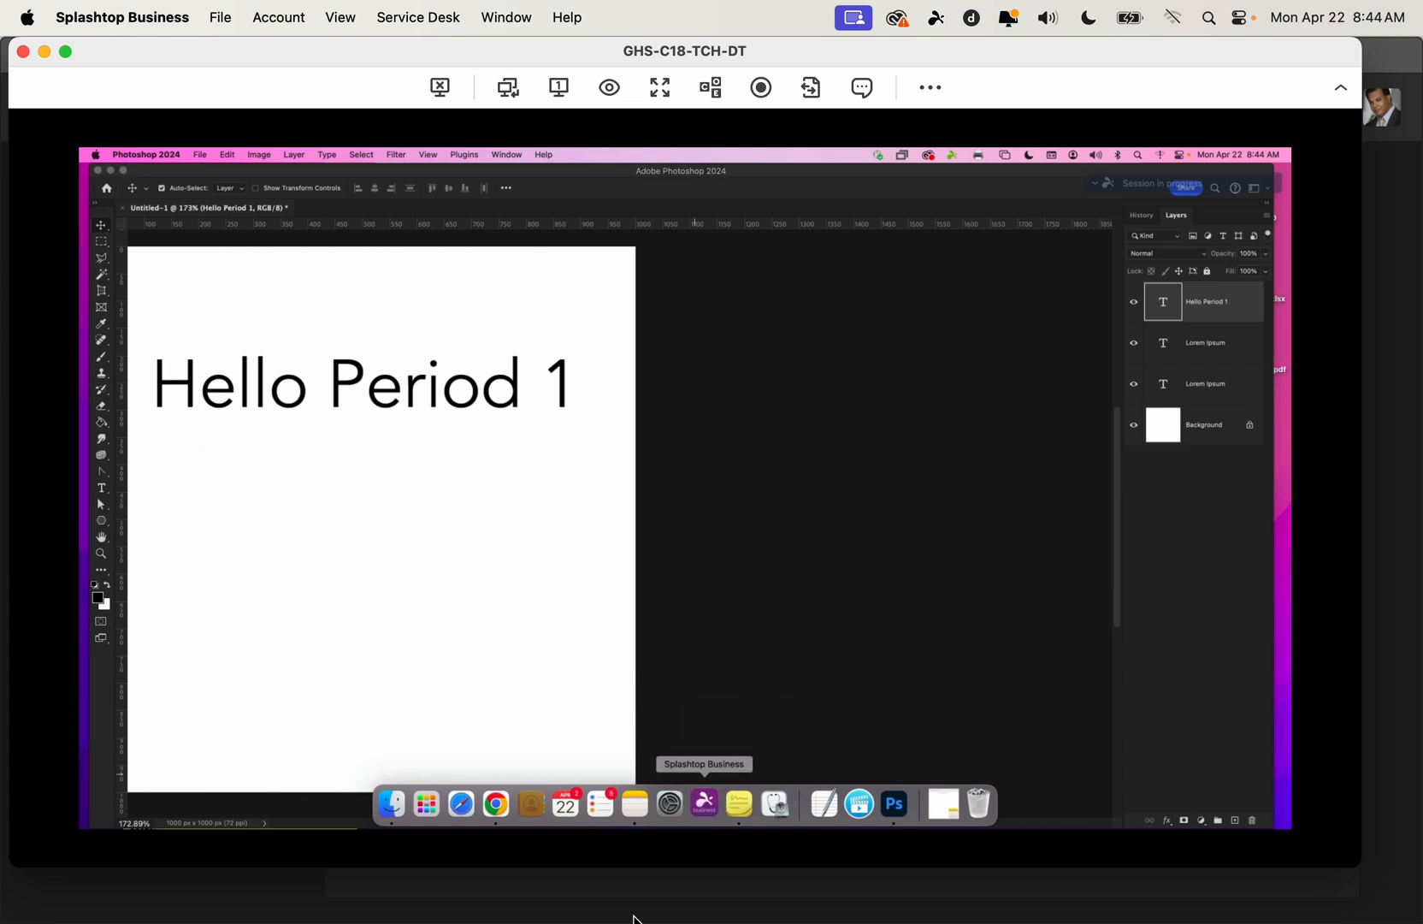
key("super+Tab")
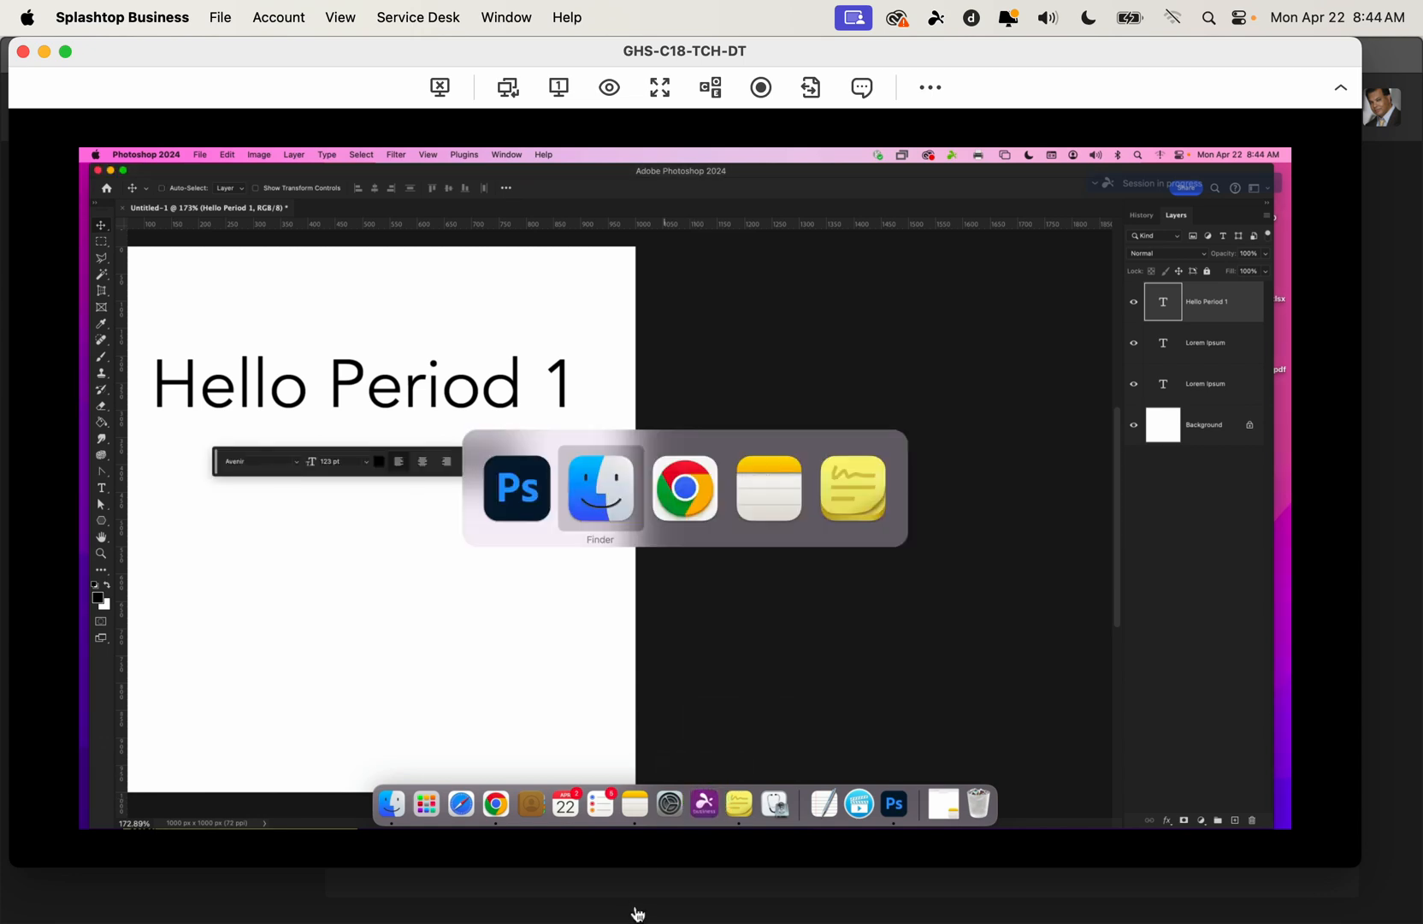
key("super+Tab")
key("super+Tab")
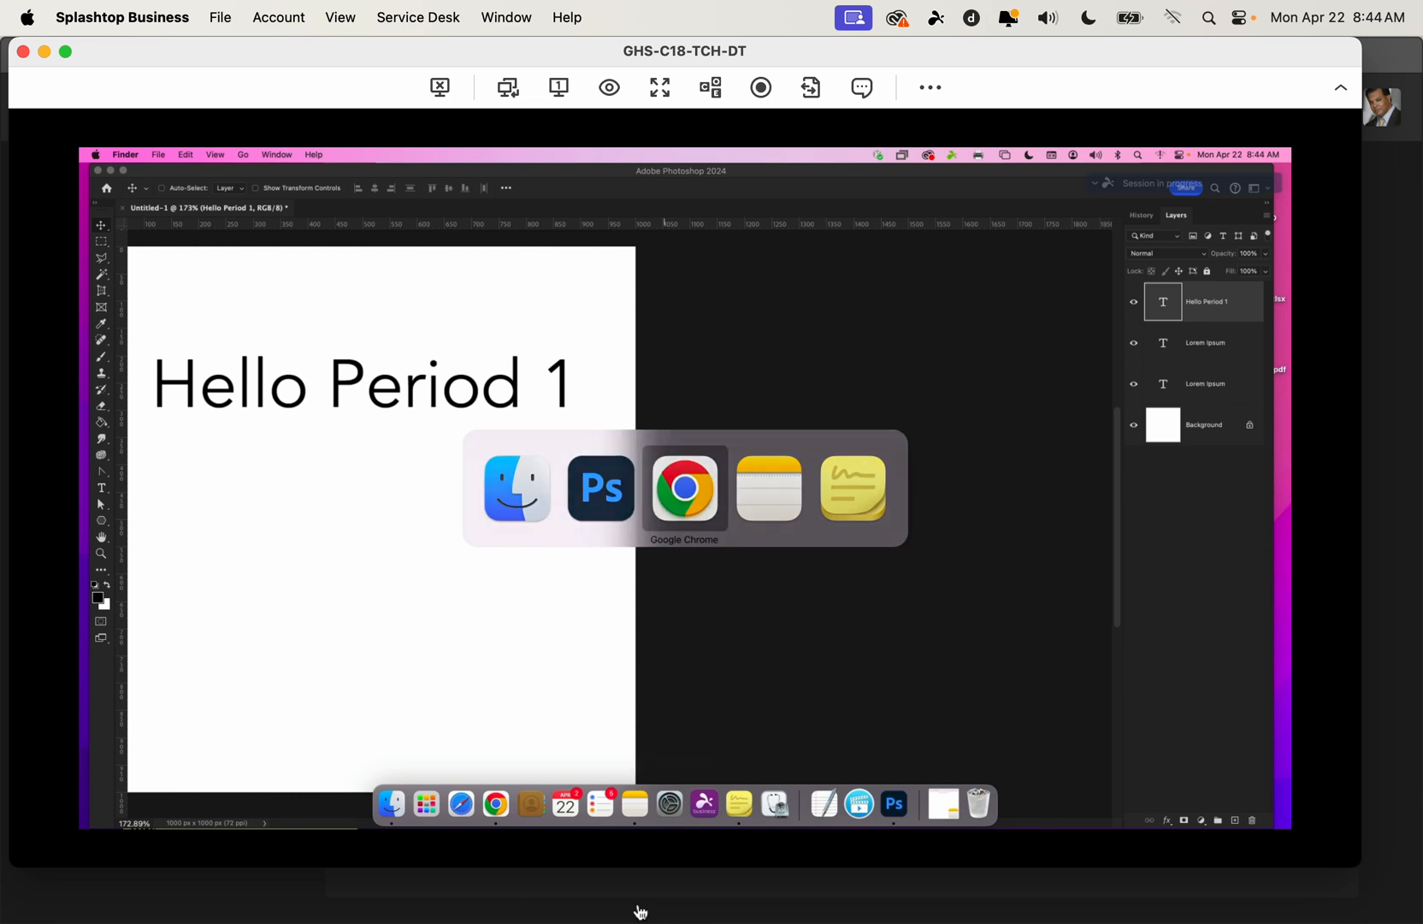
Minimize the remote session window and pause the screen recording
left_click(44, 53)
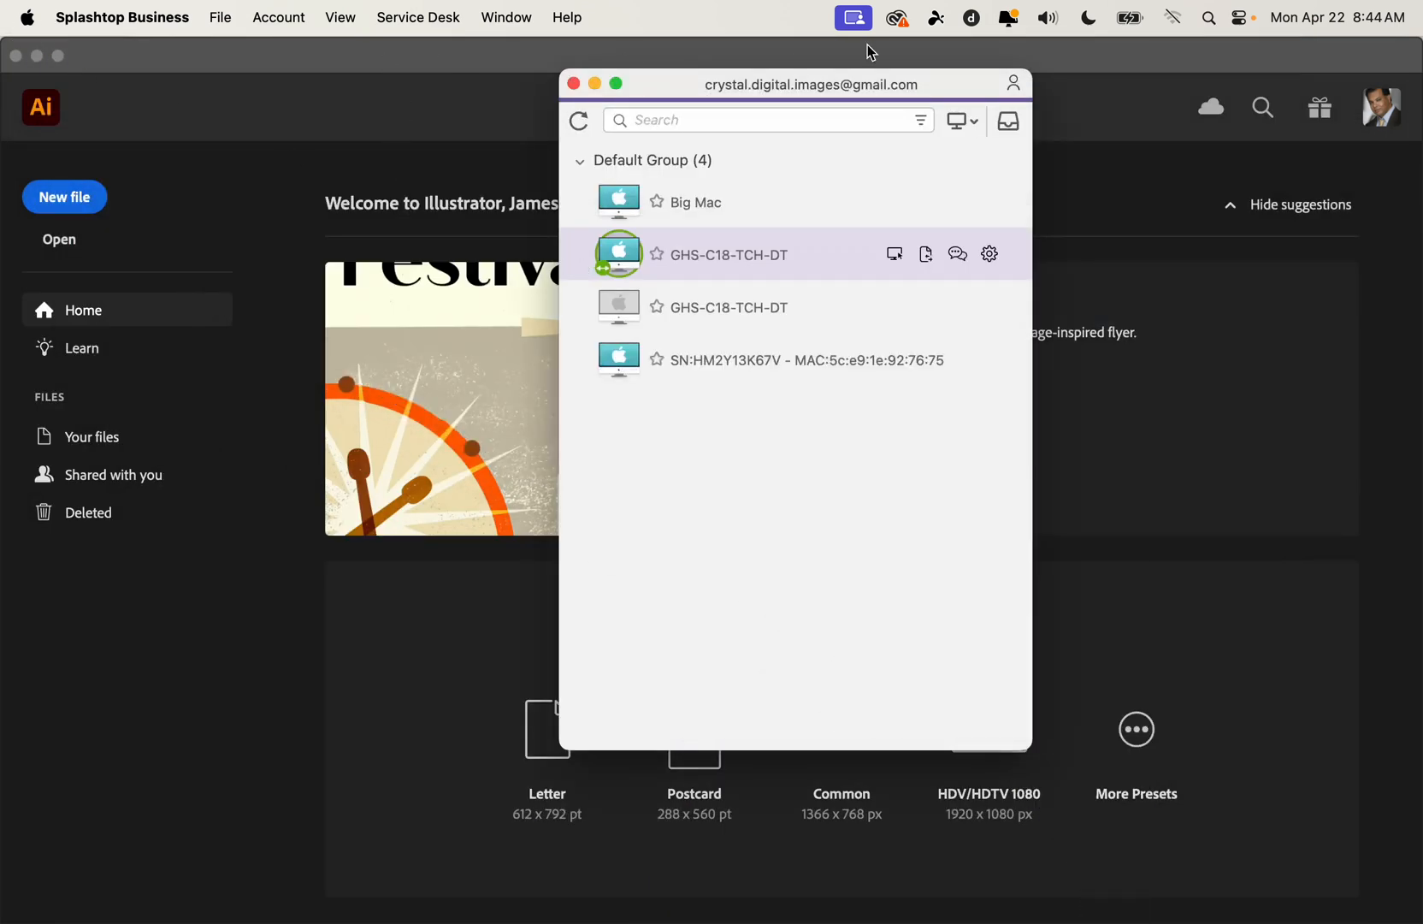
right_click(872, 894)
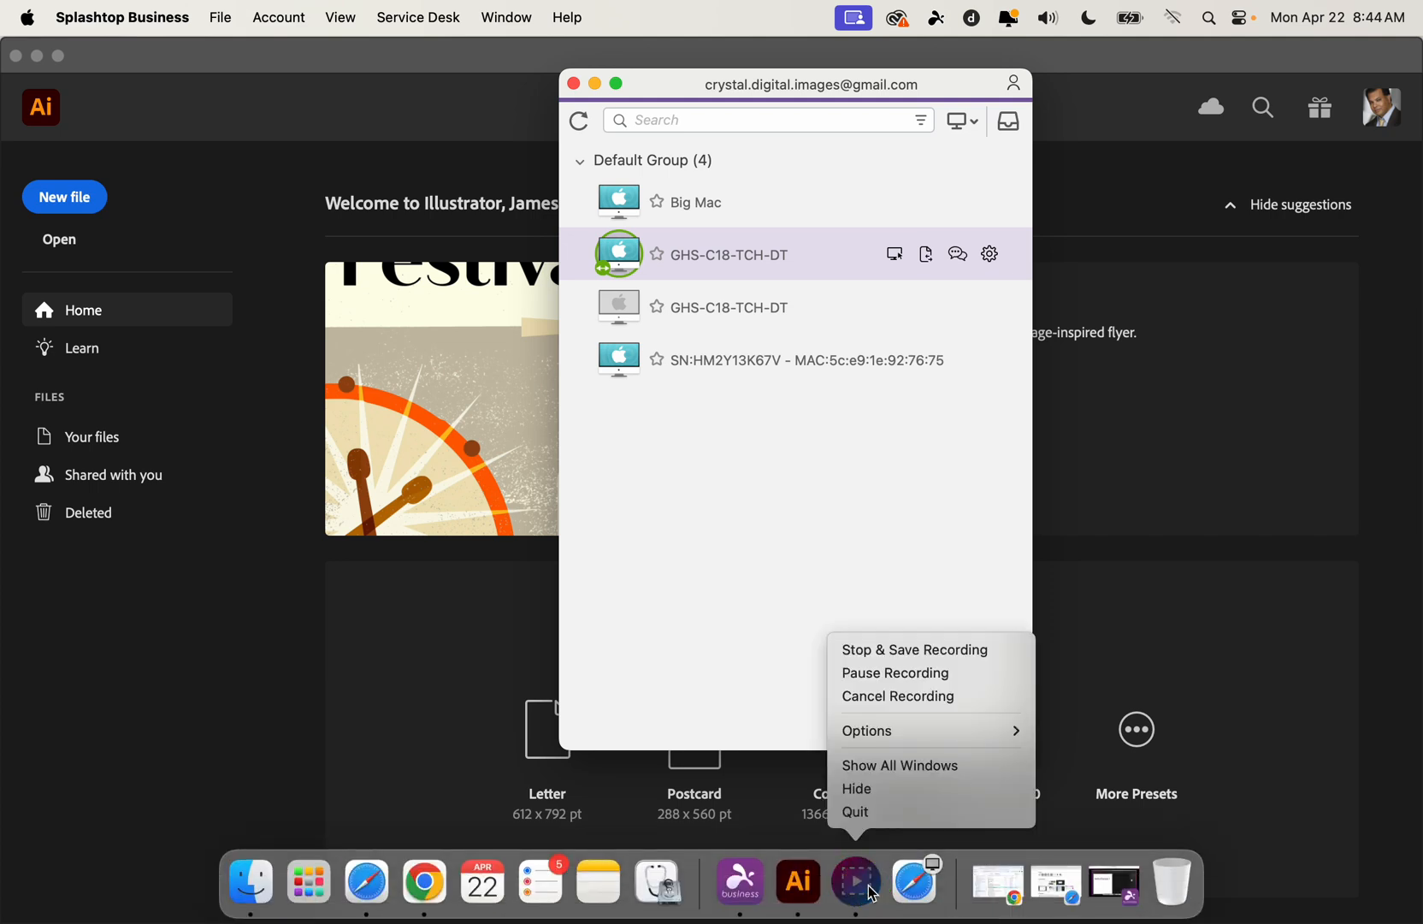
left_click(890, 676)
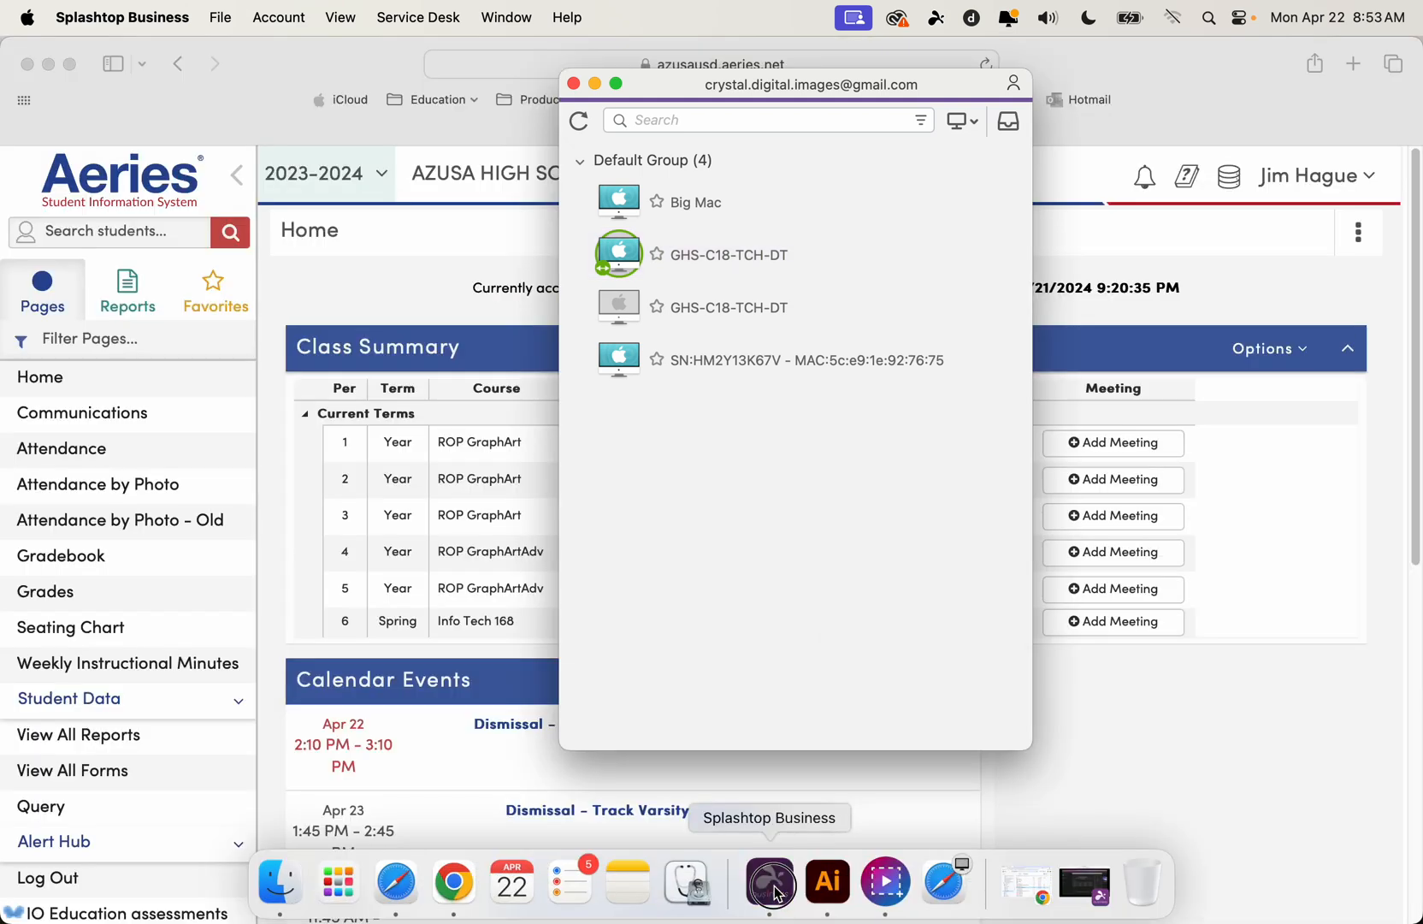
Try to bring the Splashtop remote session back to the front, and minimize the local Safari window
left_click(772, 885)
left_click(778, 893)
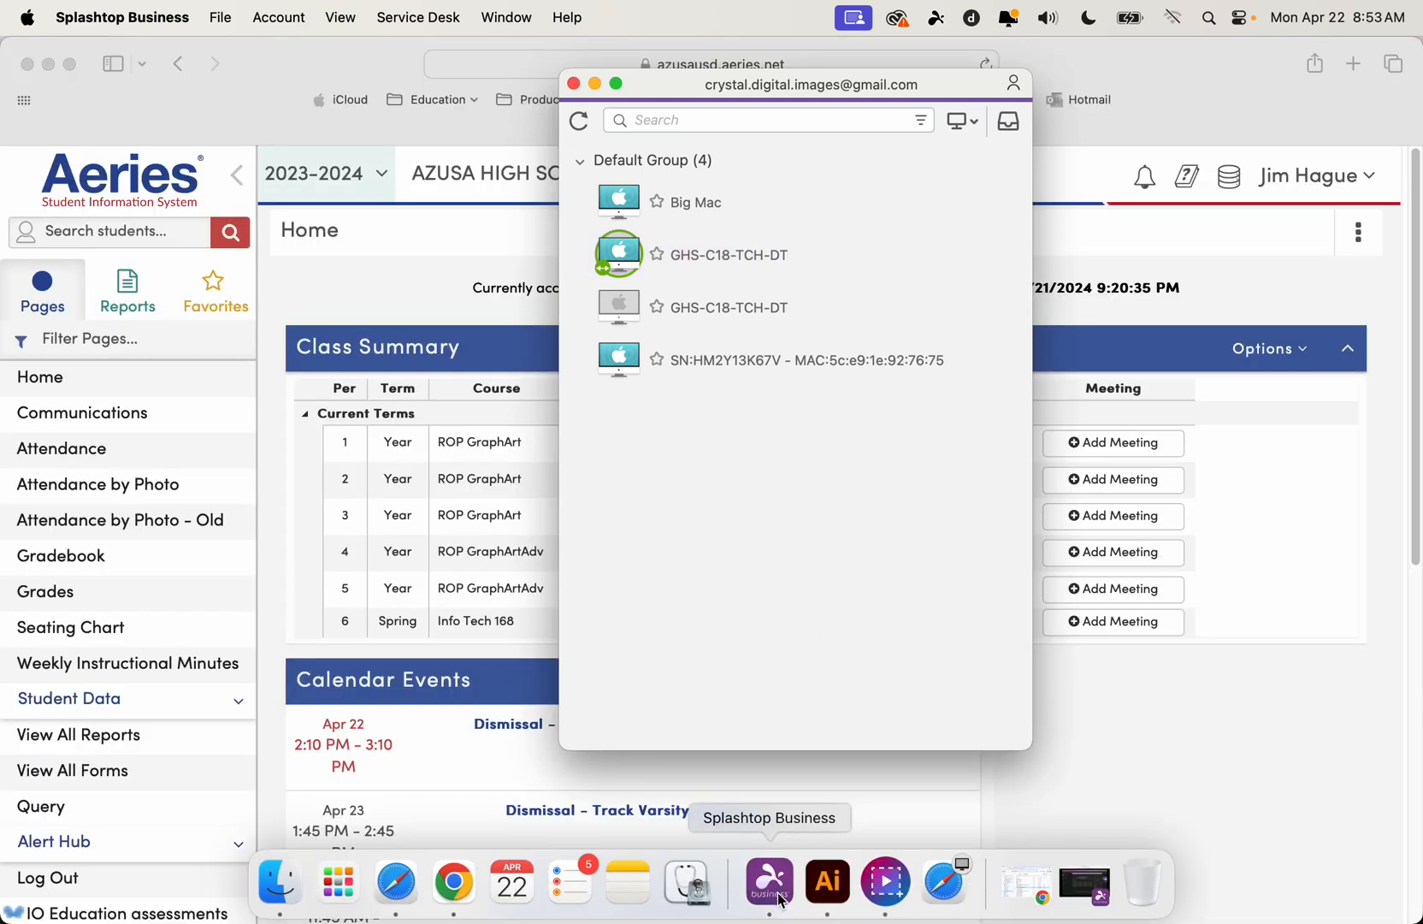
left_click(773, 900)
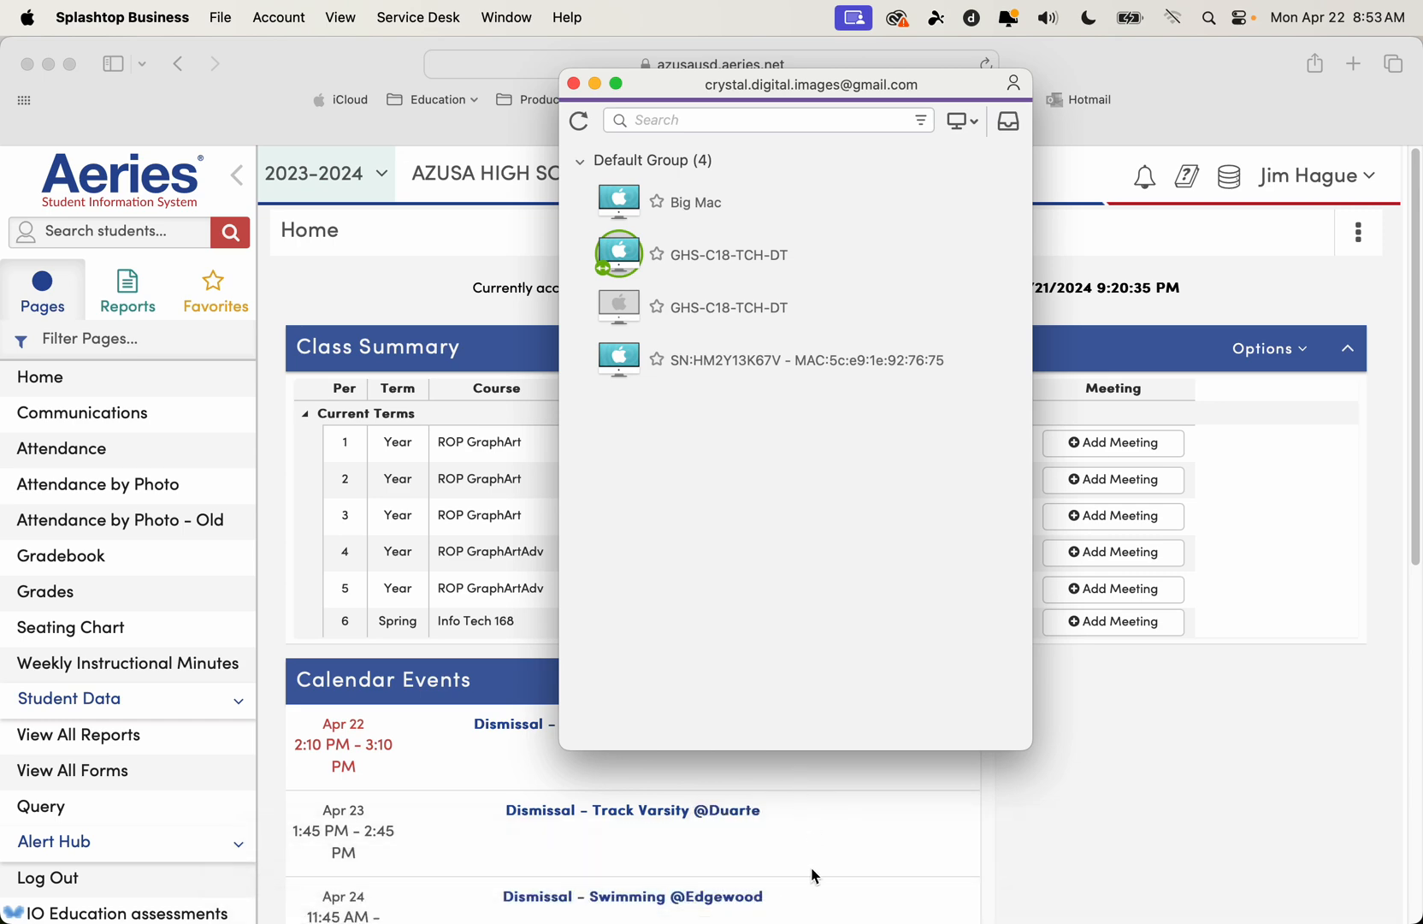
left_click(294, 82)
left_click(49, 65)
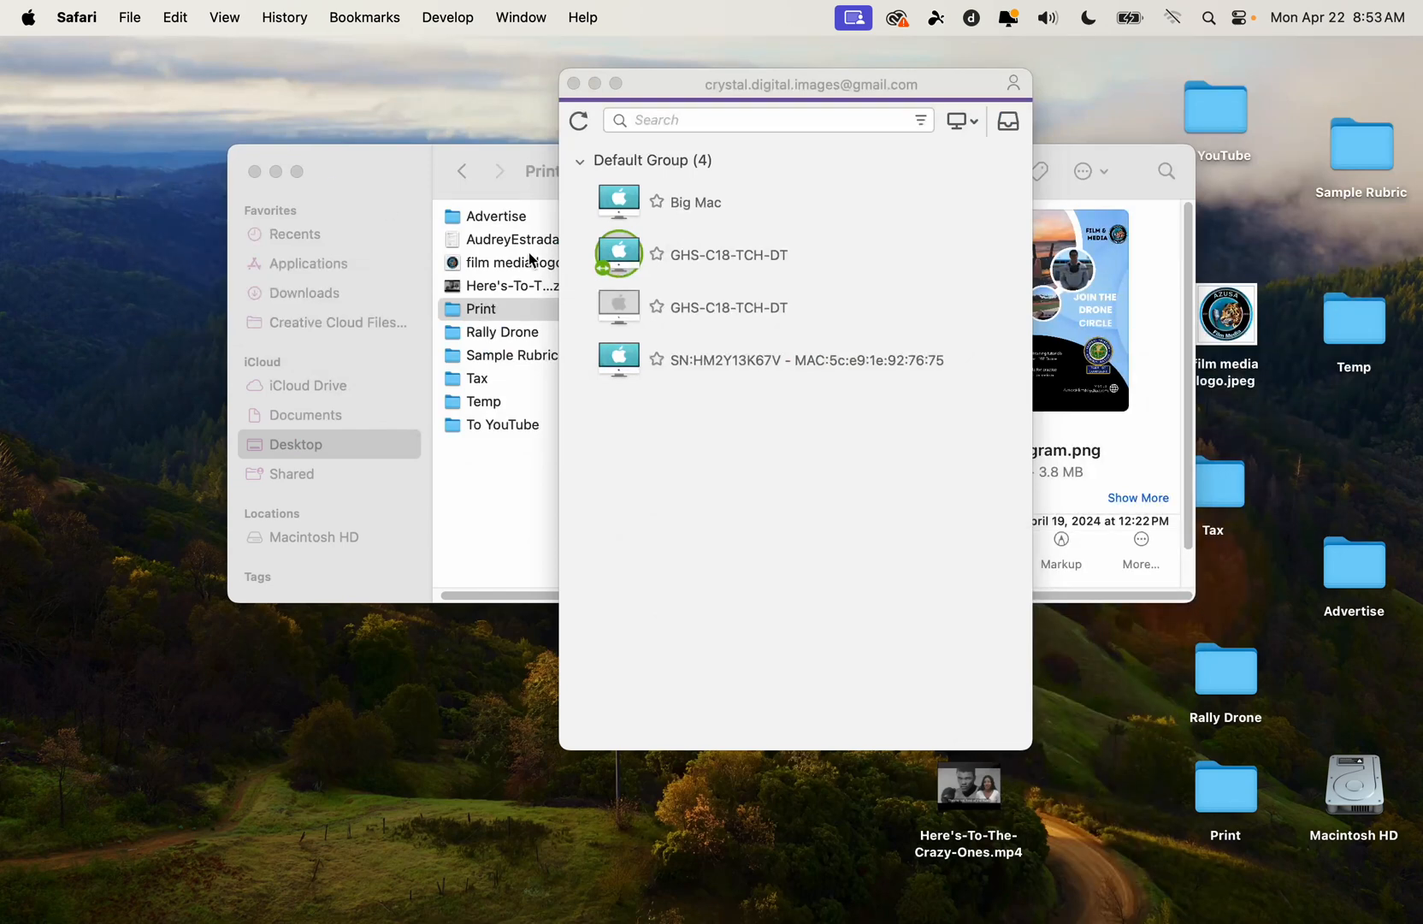
Open the active GHS-C18-TCH-DT remote session and create a 1500 x 1000 px RGB document in Illustrator
double_click(699, 264)
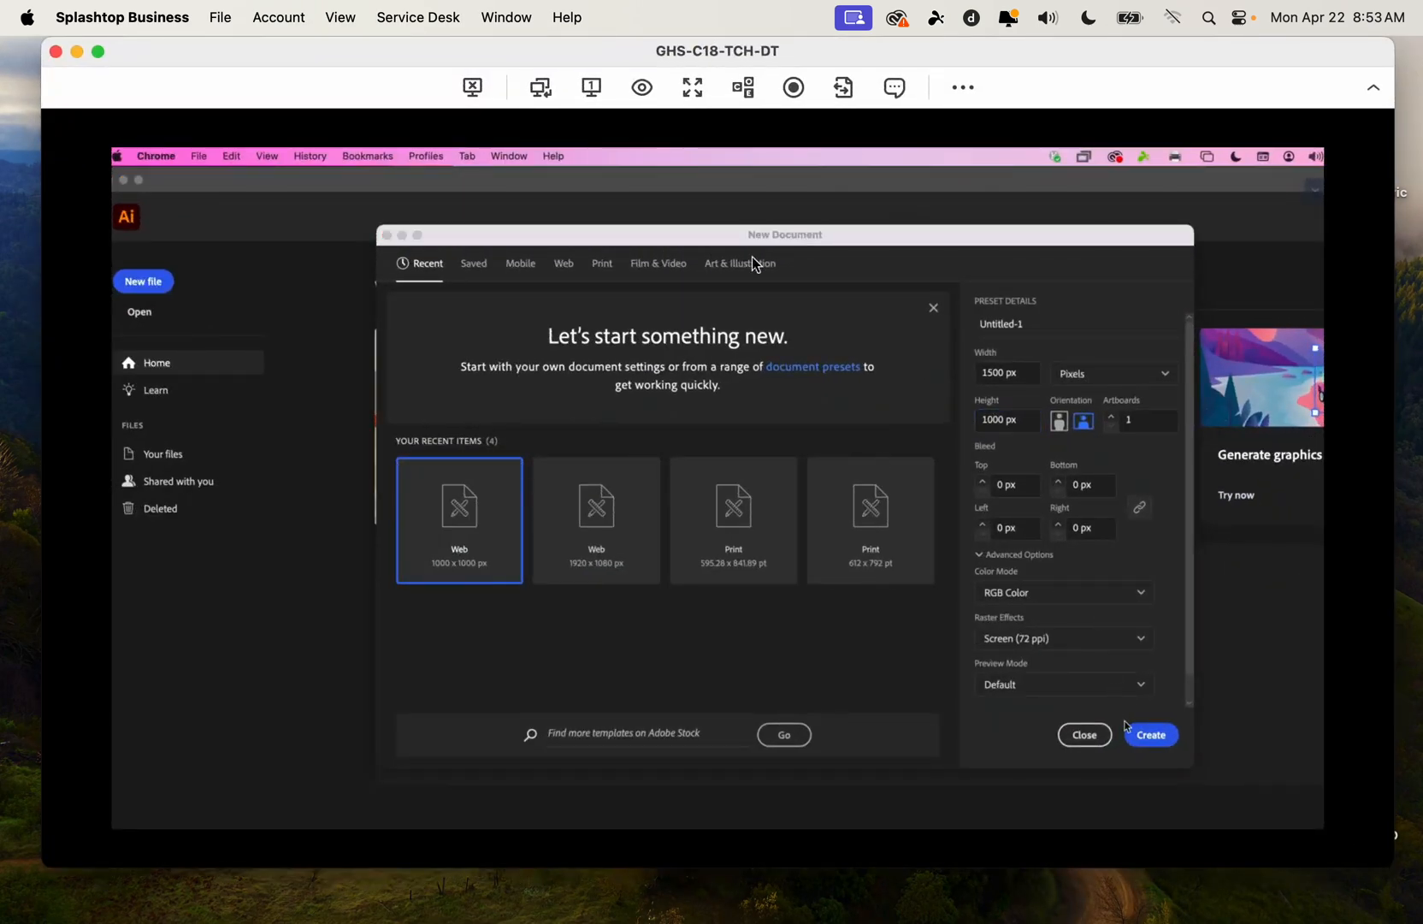
left_click(752, 256)
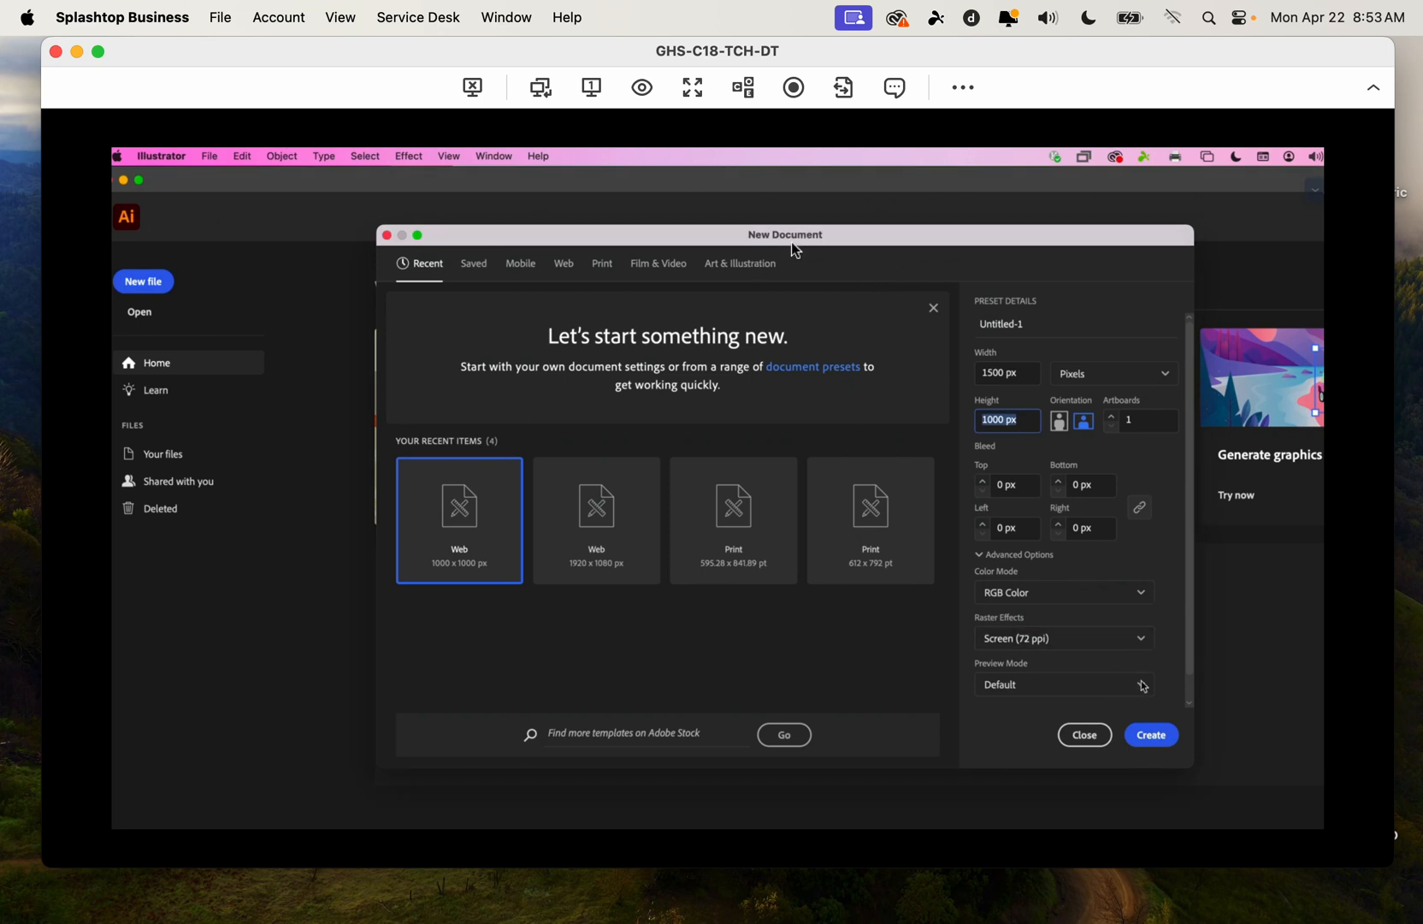
left_click(1147, 737)
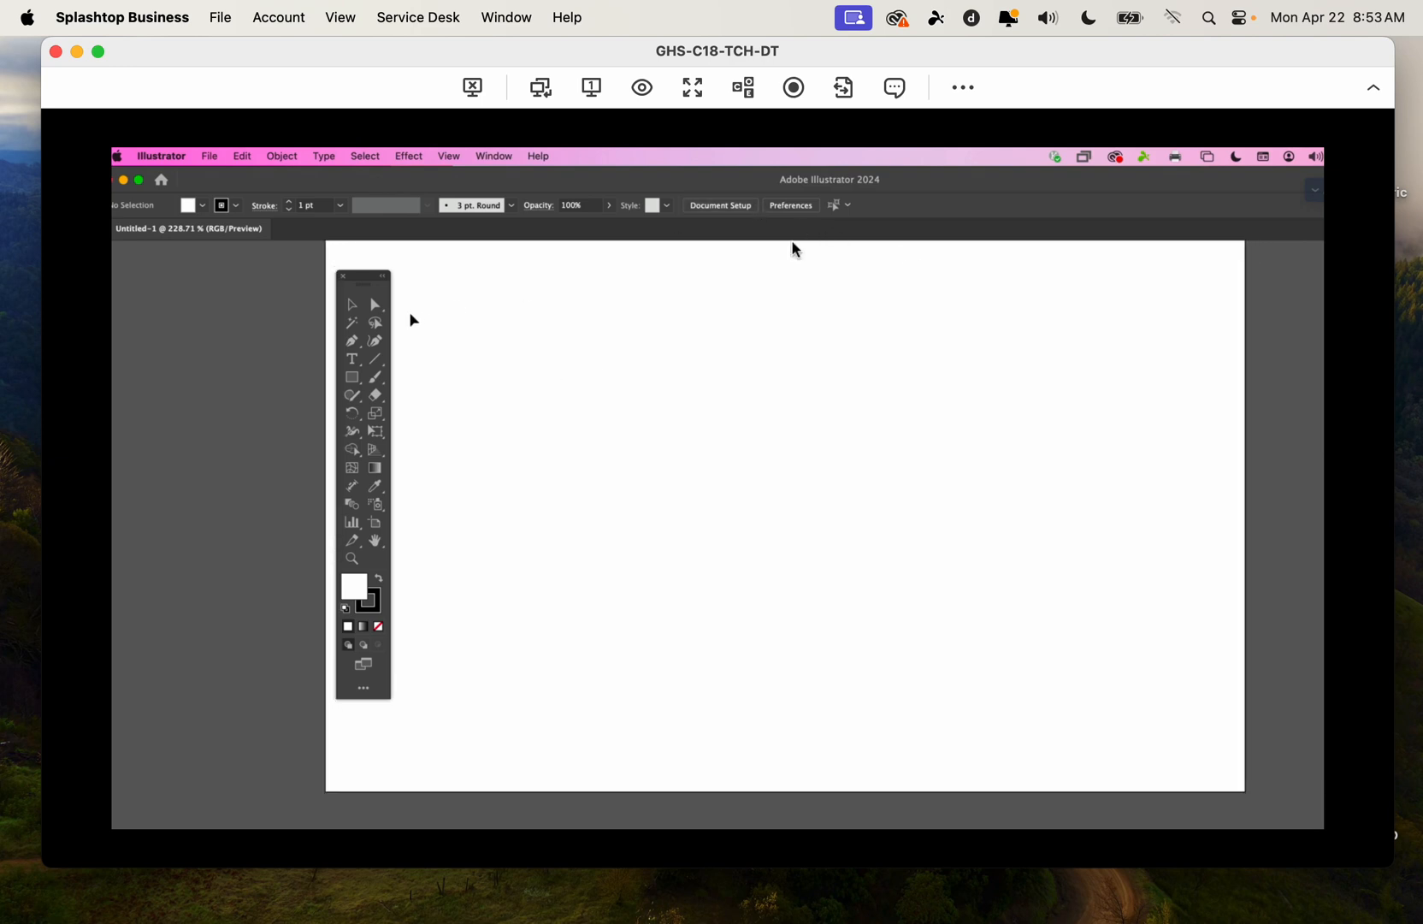
Move the floating Tools panel off the artboard into the empty grey area beside it
left_click_drag(361, 284, 913, 264)
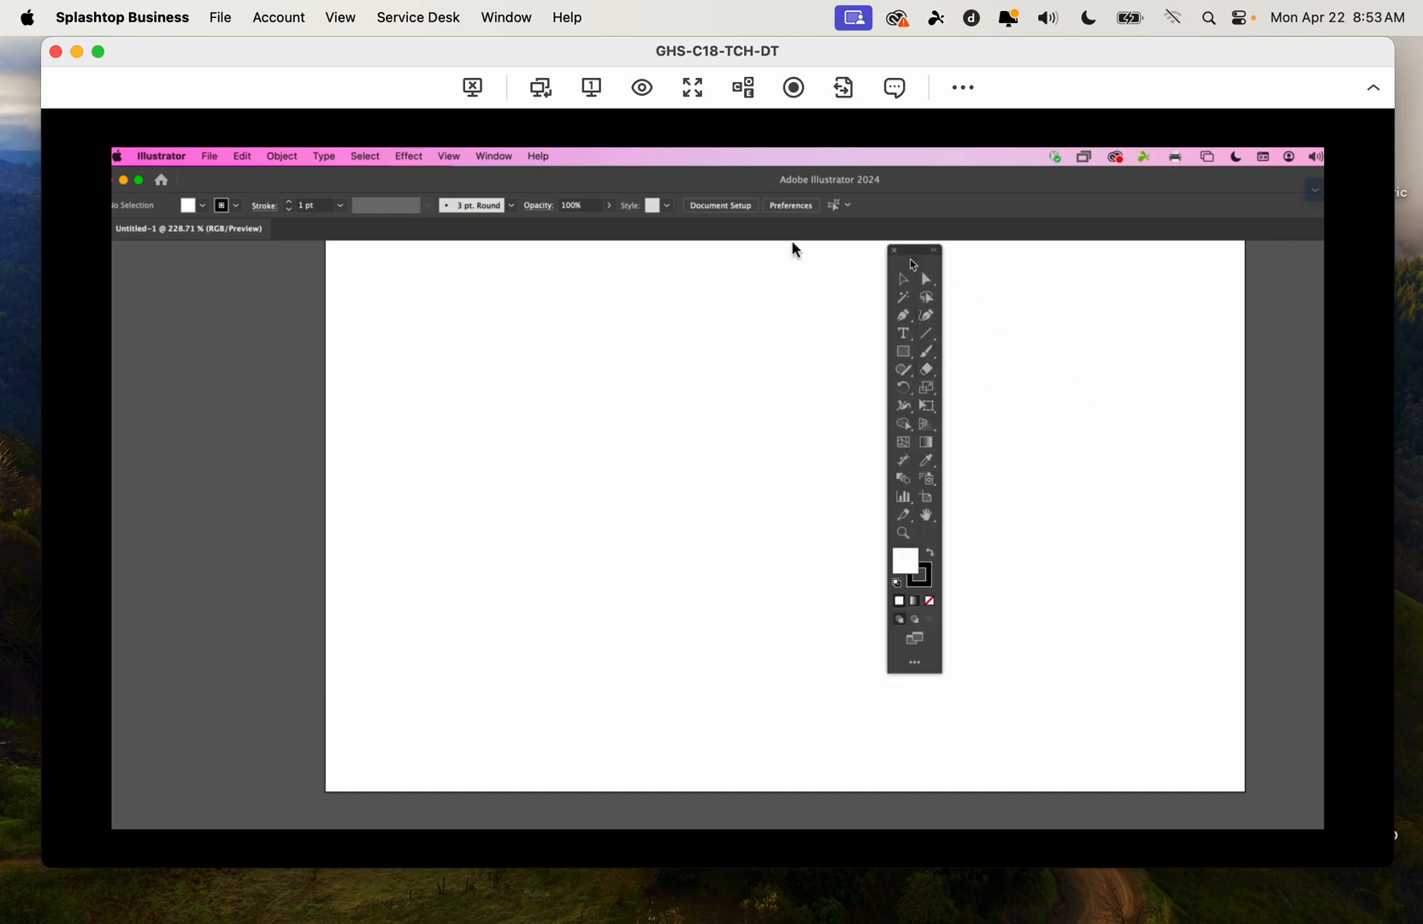
left_click_drag(913, 265, 281, 279)
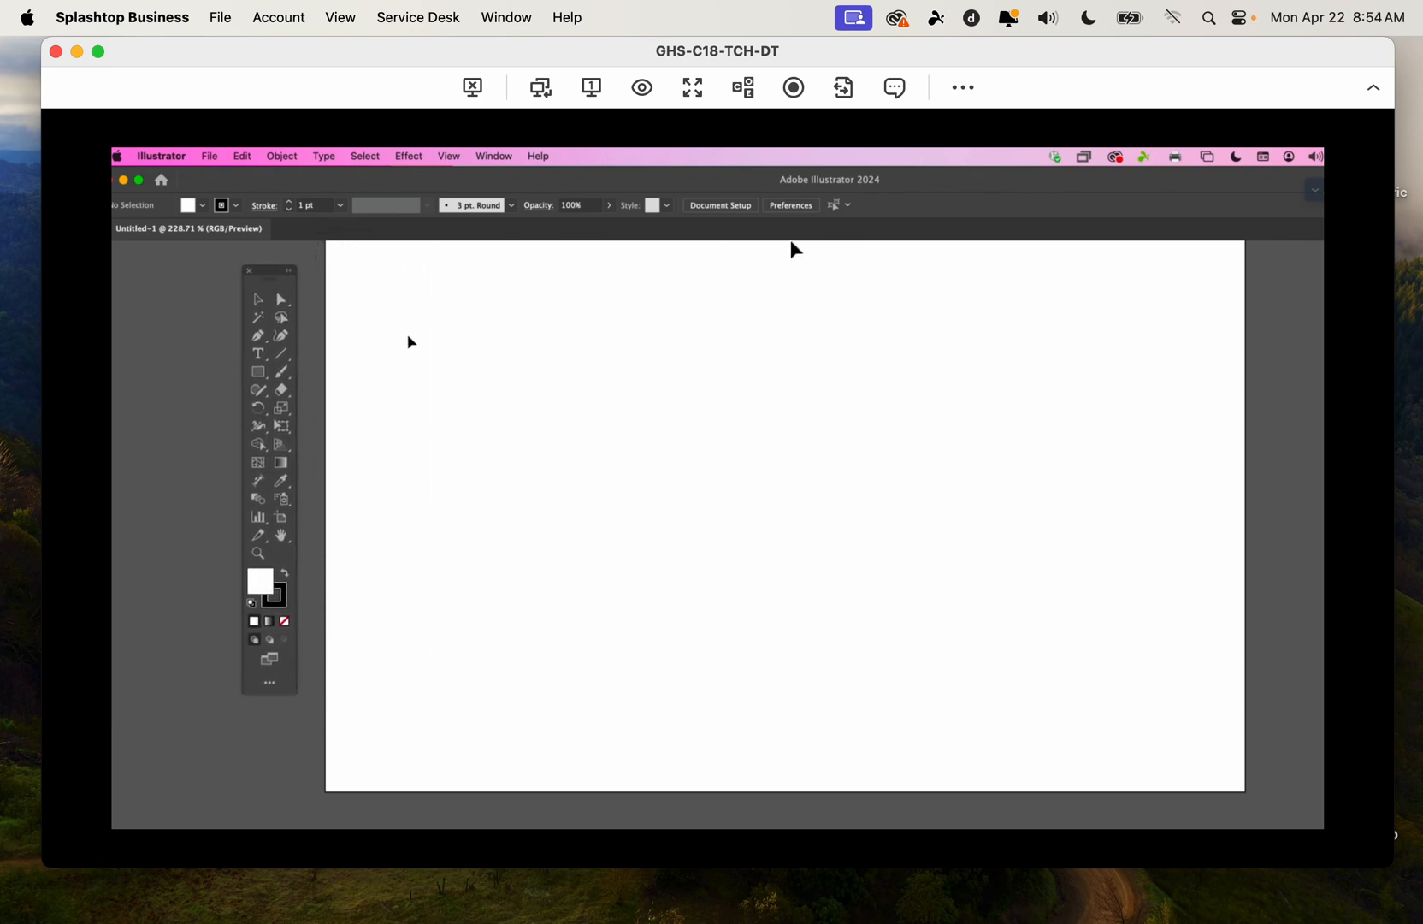
Place a tiny text area with the Type tool in the artboard's upper-left part, try to enter sdf, and reactivate the Type tool
scroll(207, 317, "up", 5)
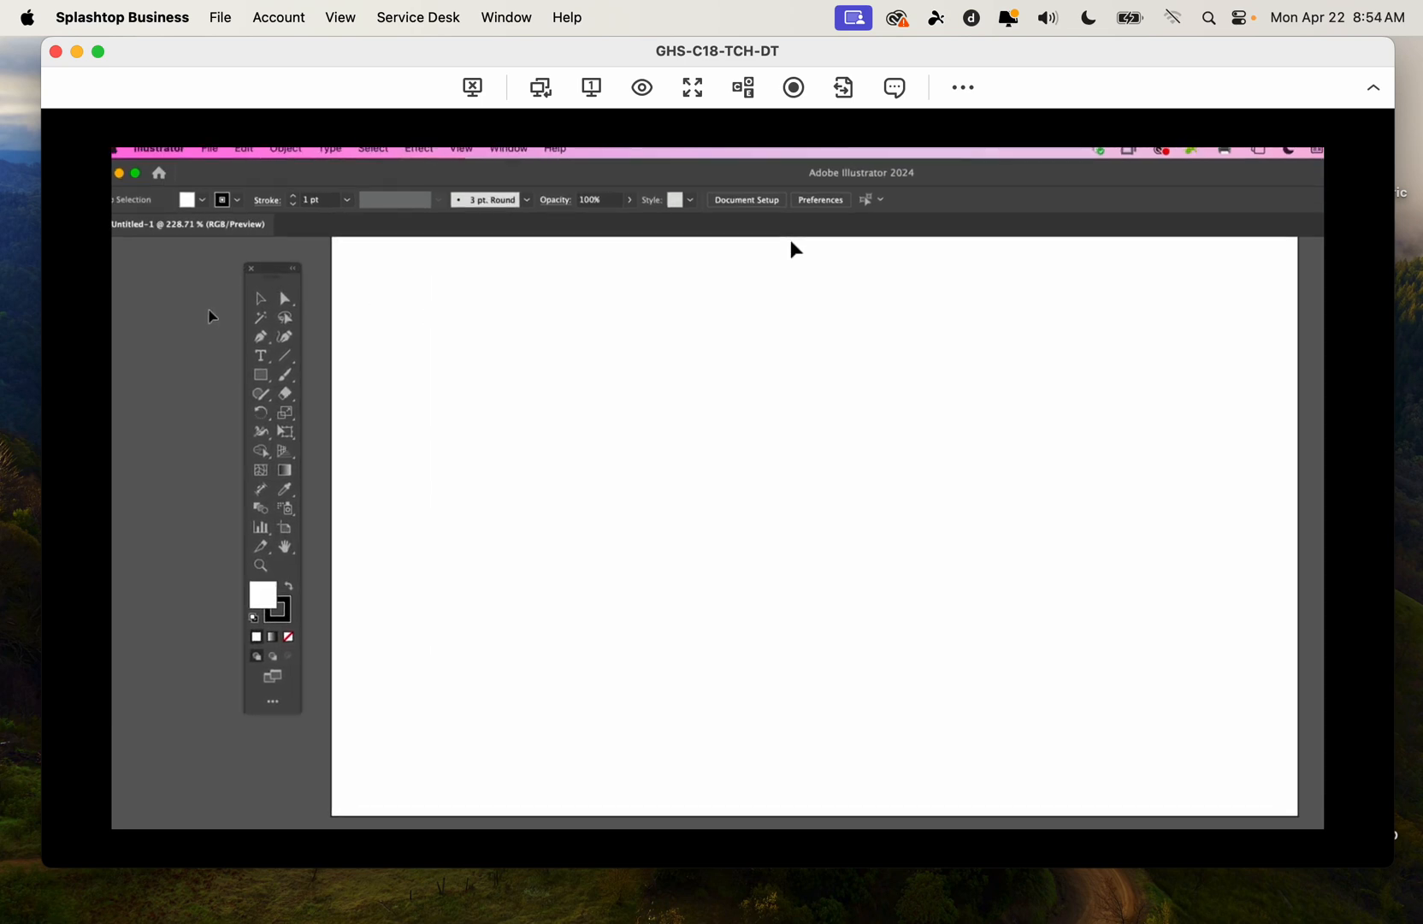
scroll(213, 304, "up", 1)
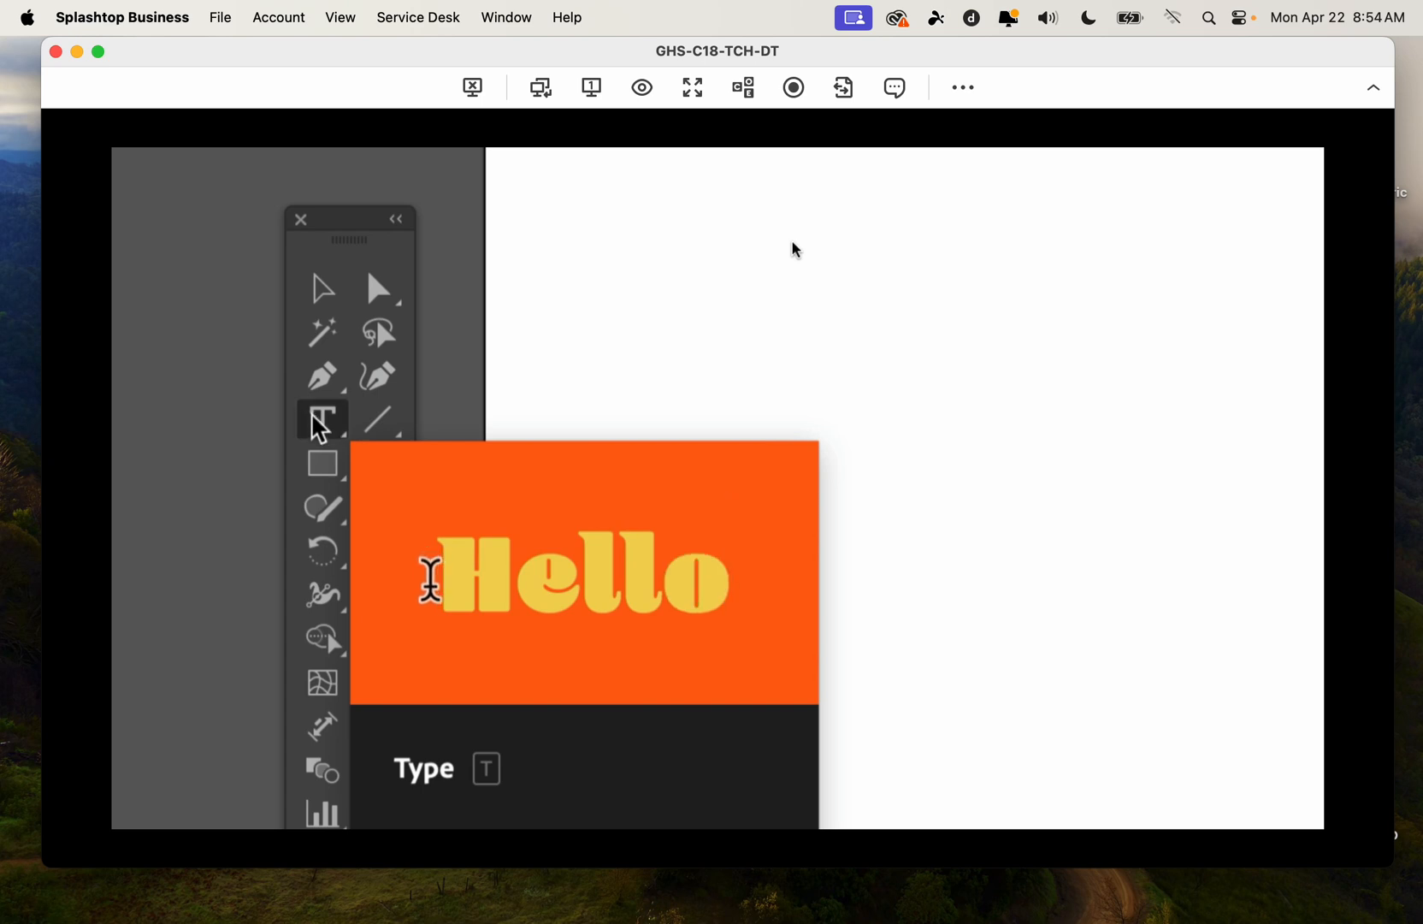
scroll(794, 248, "up", 2)
scroll(794, 248, "down", 3)
scroll(794, 248, "down", 4)
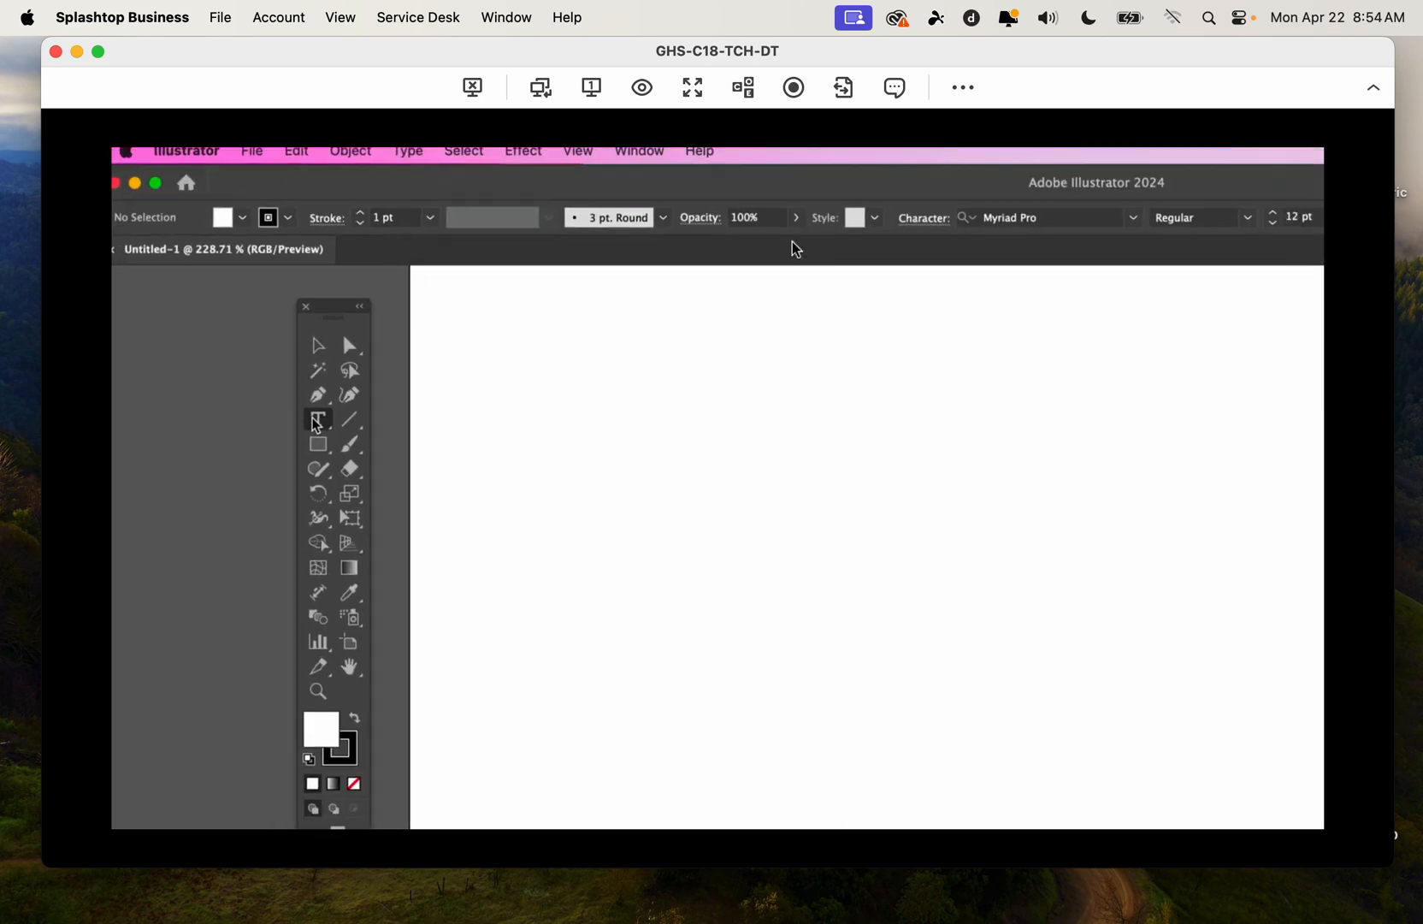
scroll(792, 248, "down", 1)
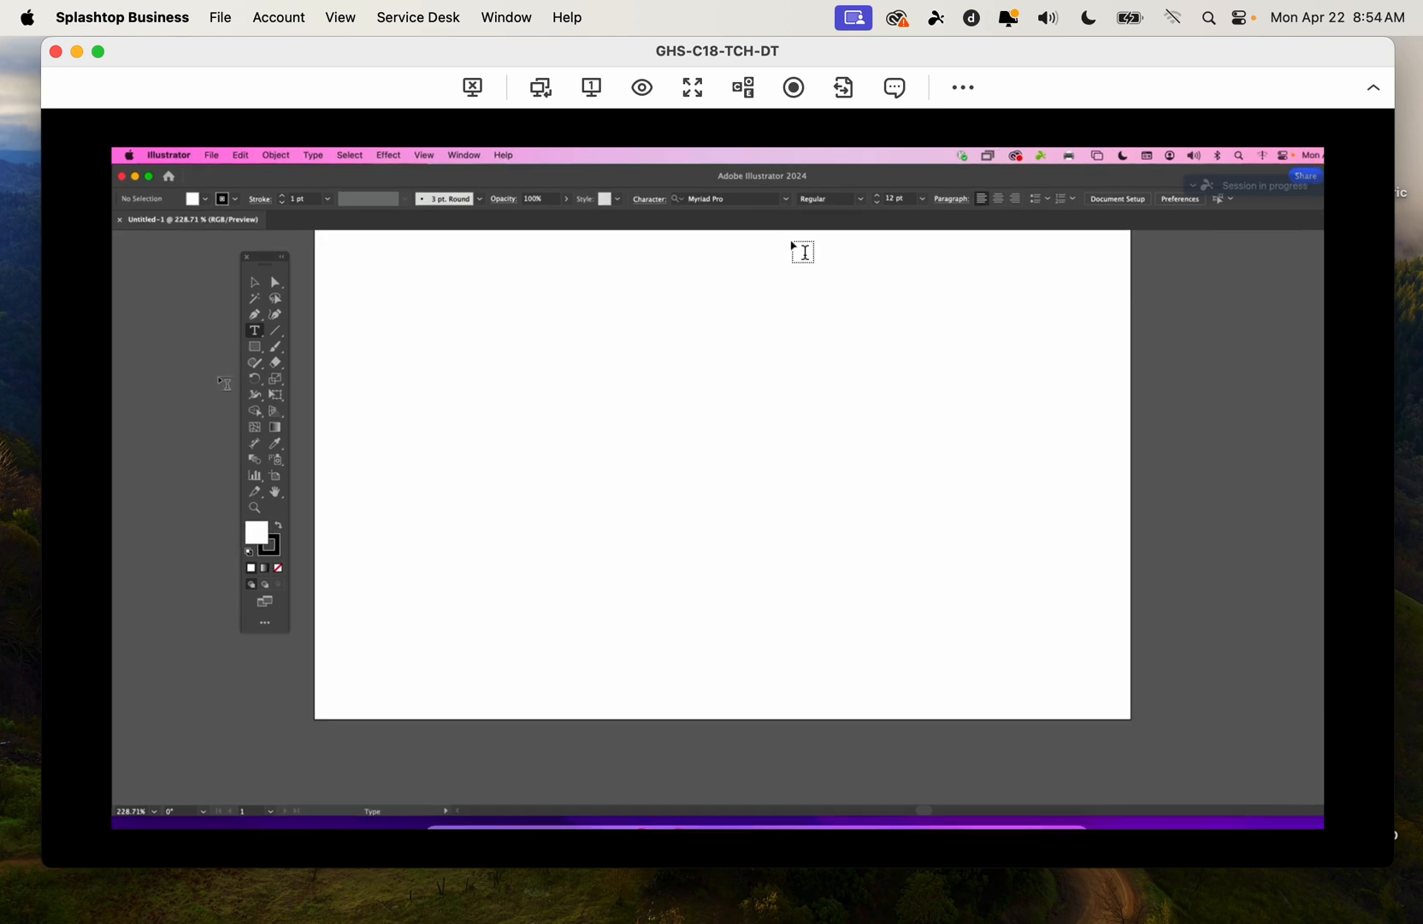
left_click(468, 362)
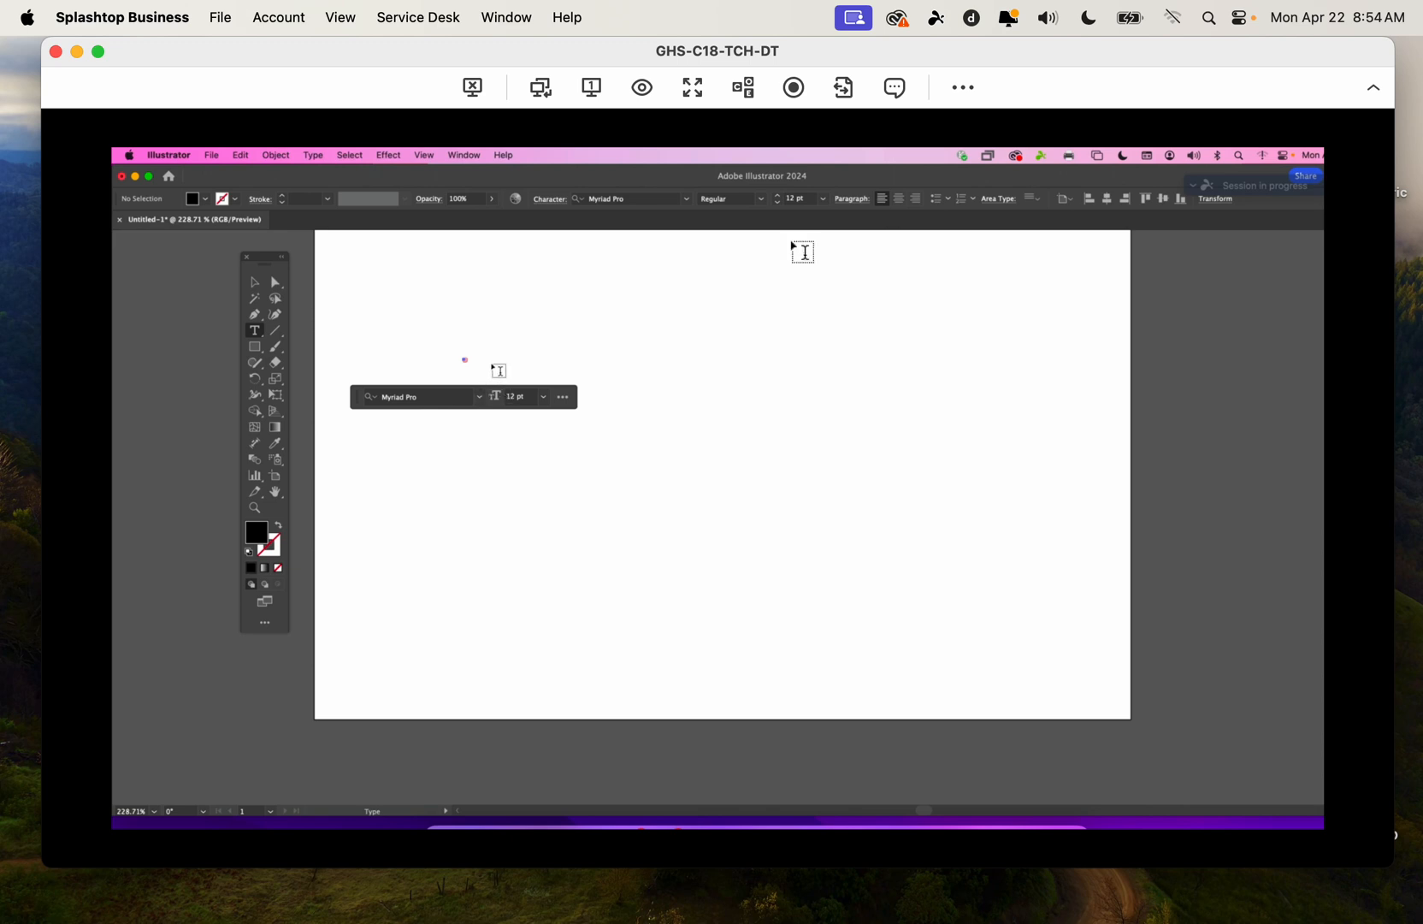
left_click(490, 367)
key("s")
key("d")
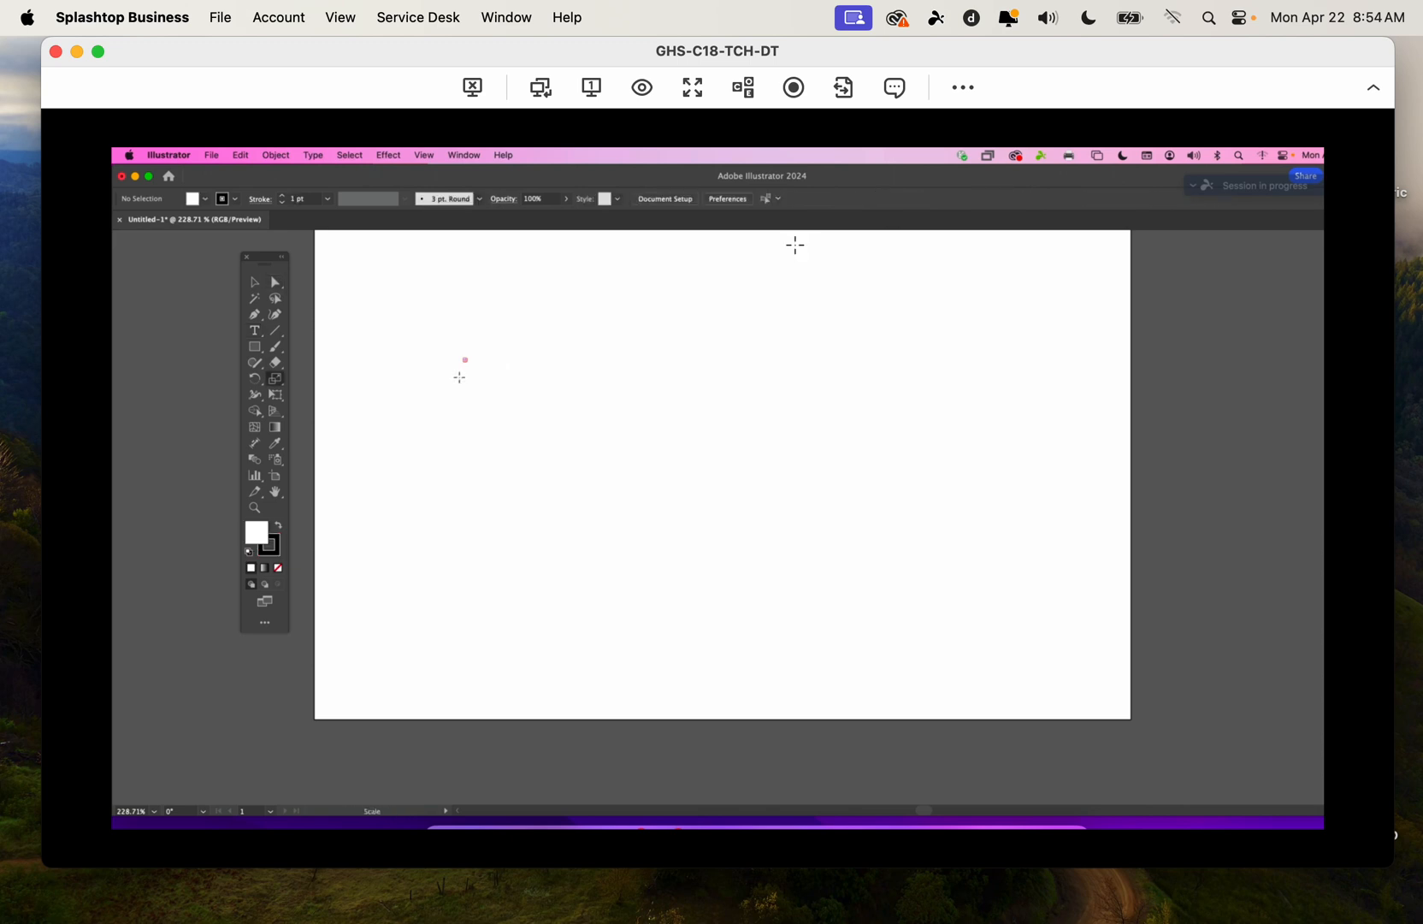
key("f")
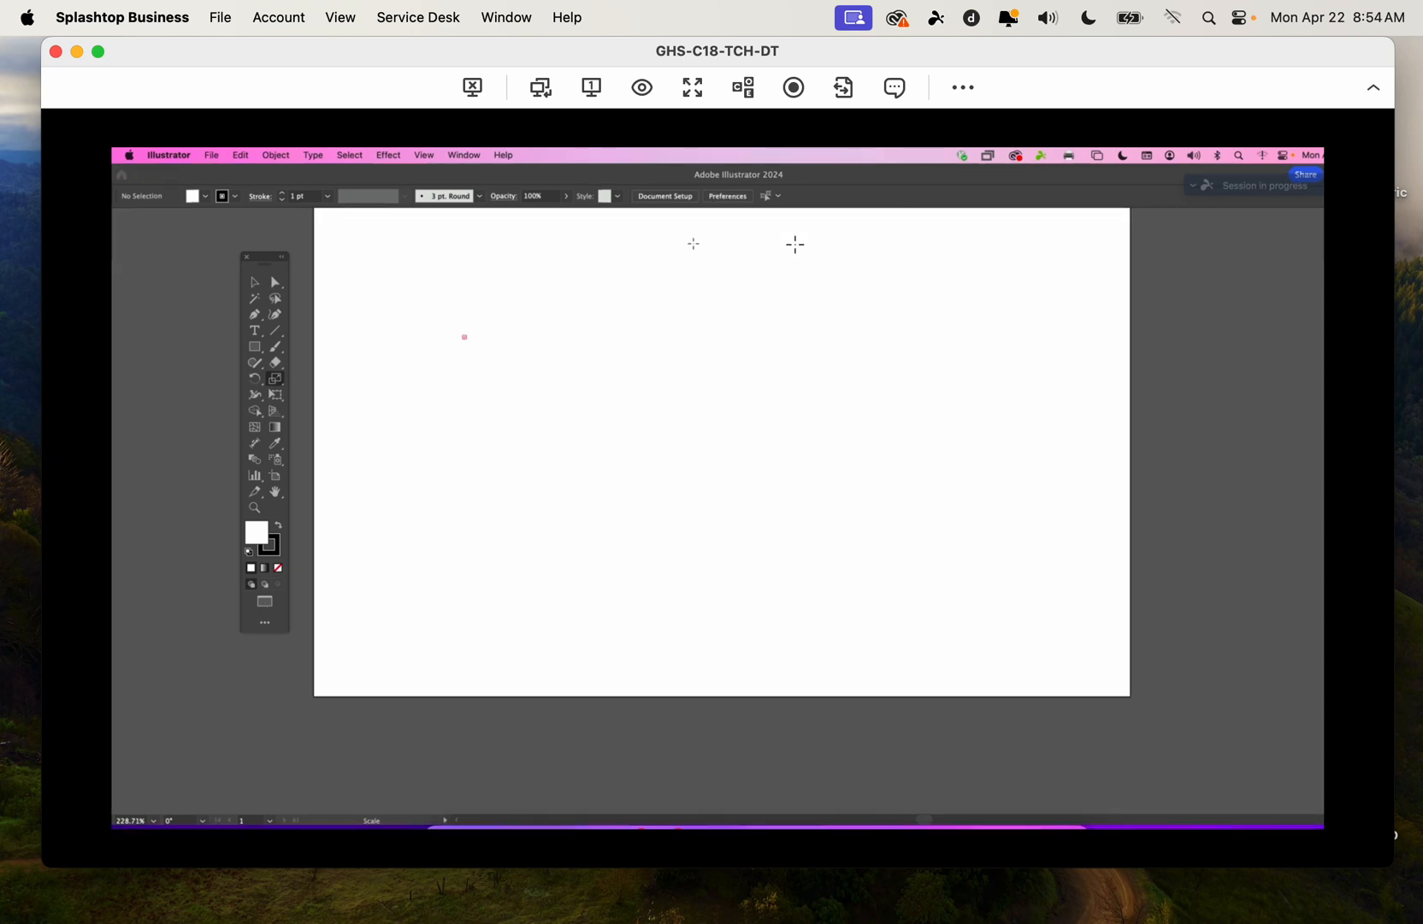
left_click(247, 337)
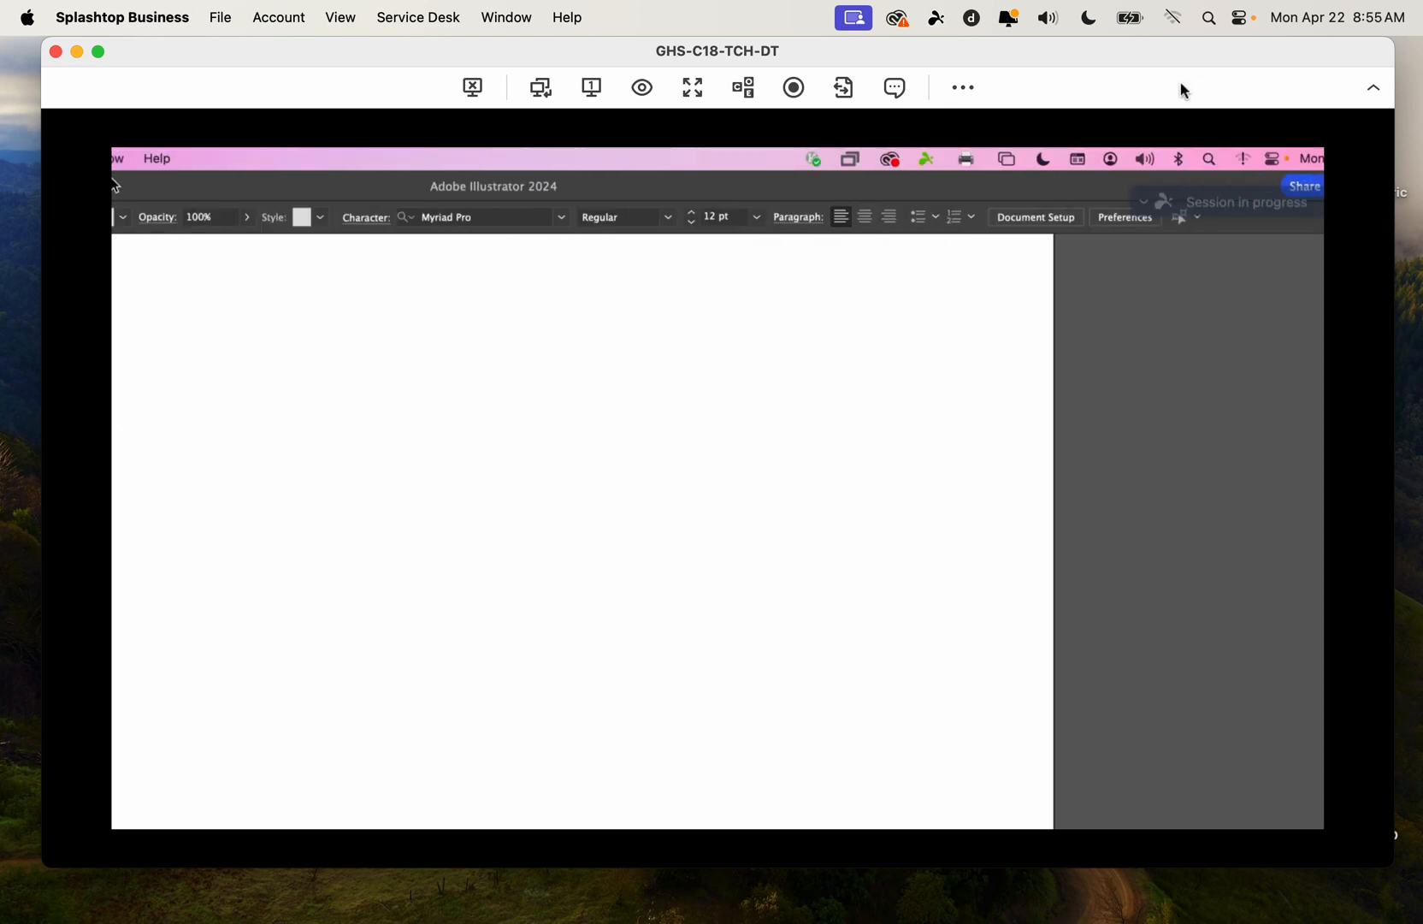
Show the Layers panel and move it off the artboard, alongside the artboard's right edge
left_click(516, 165)
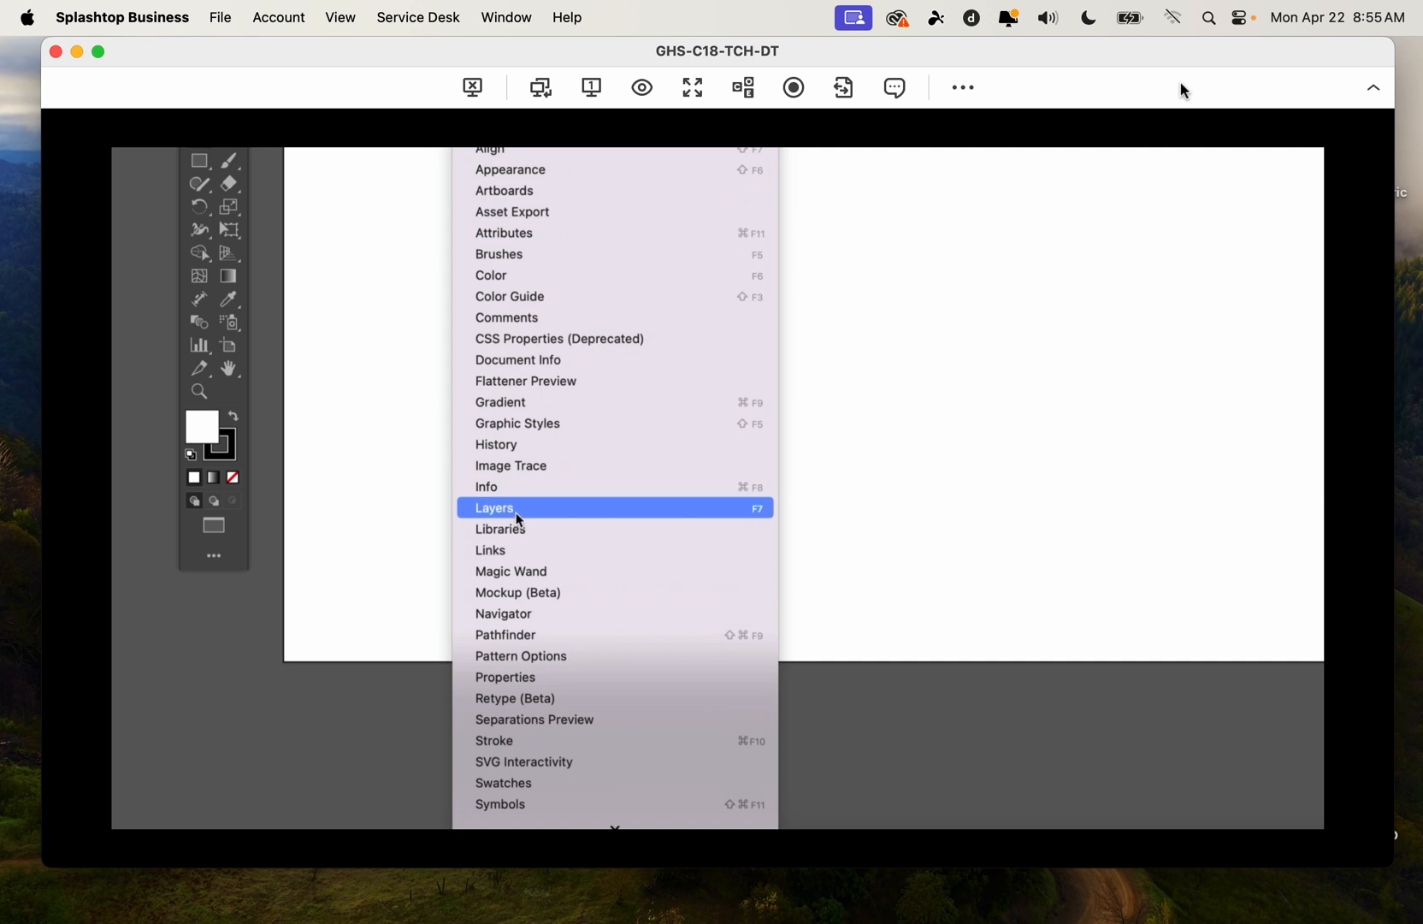
left_click(515, 509)
scroll(908, 683, "down", 3)
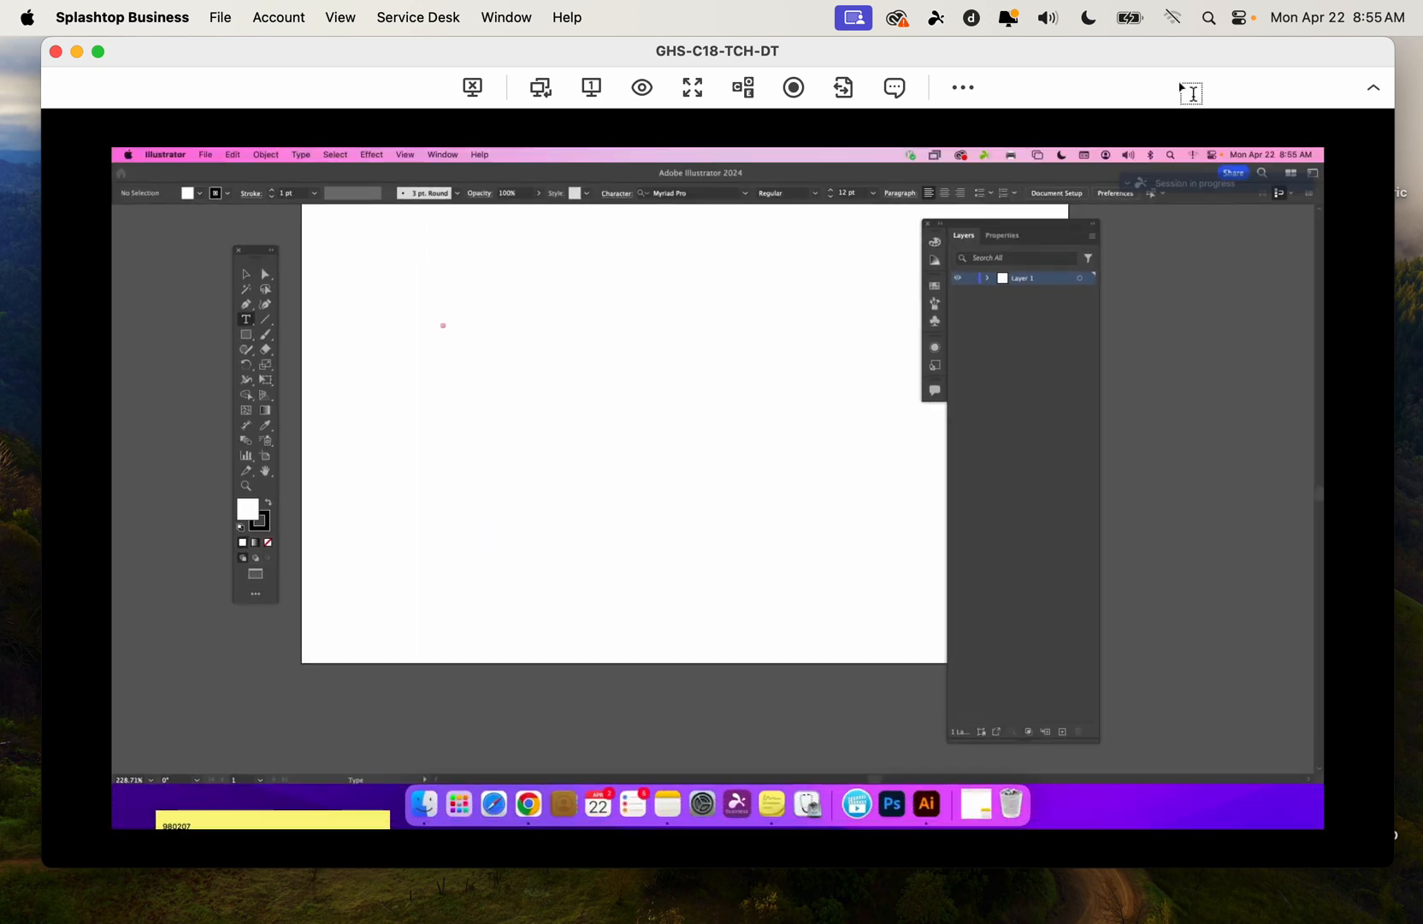
scroll(1296, 624, "up", 3)
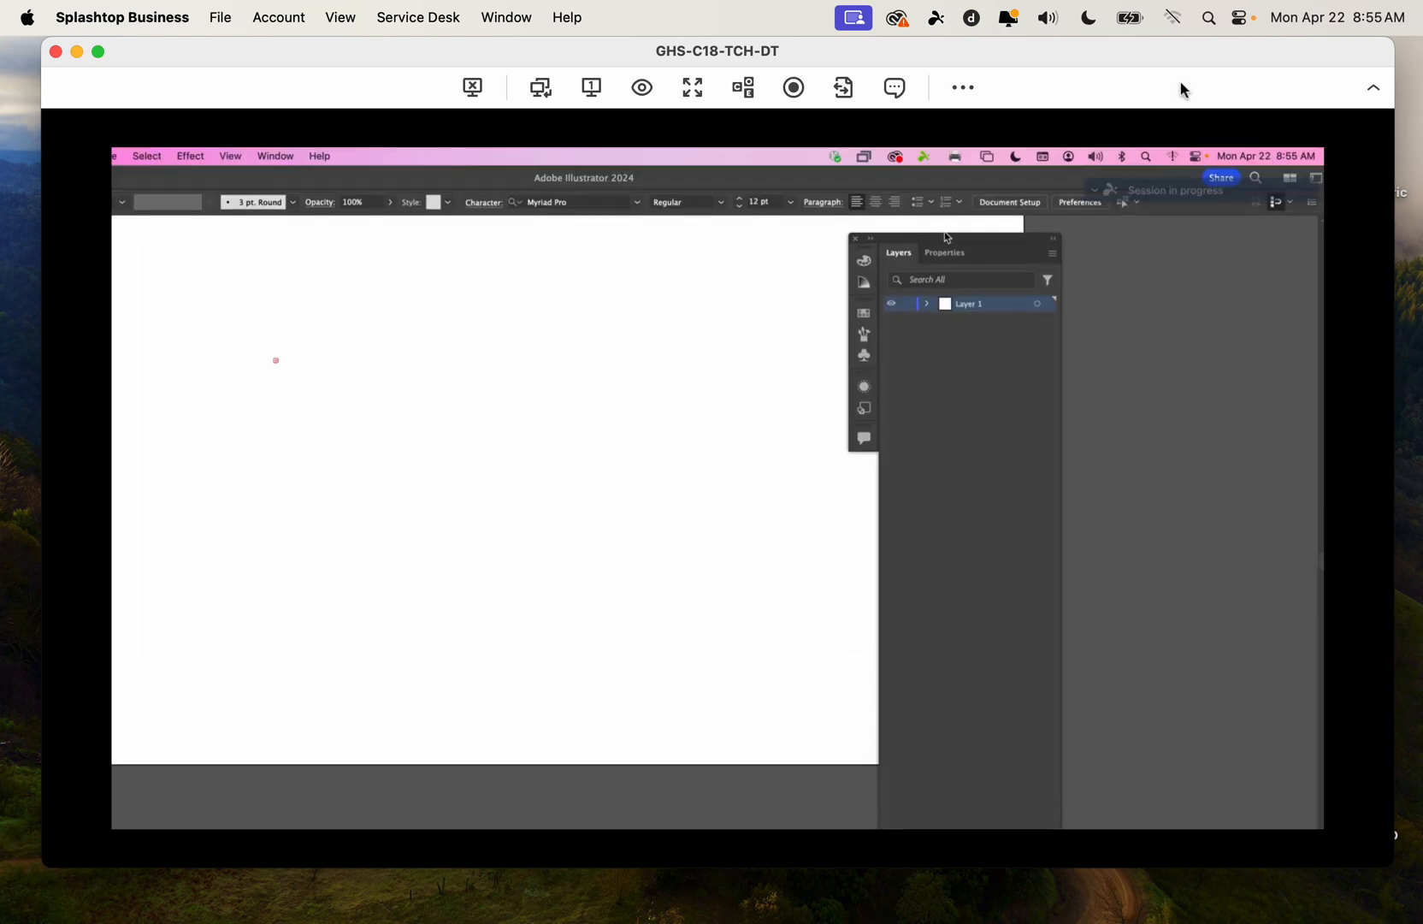
left_click_drag(944, 242, 1120, 230)
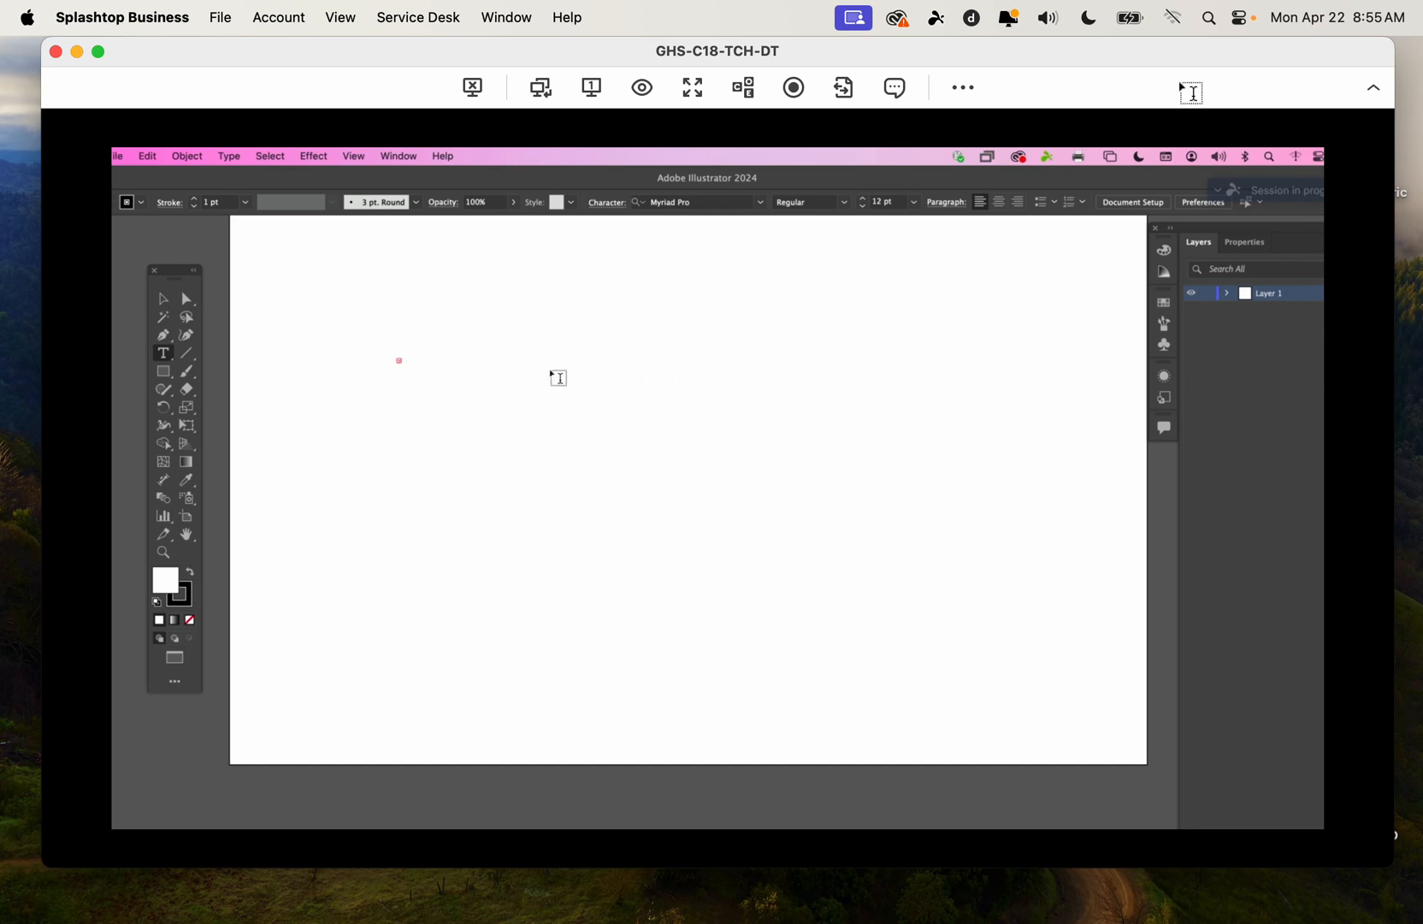
Add a line of placeholder text in the upper middle of the artboard and set its font size to 60 pt
left_click(553, 375)
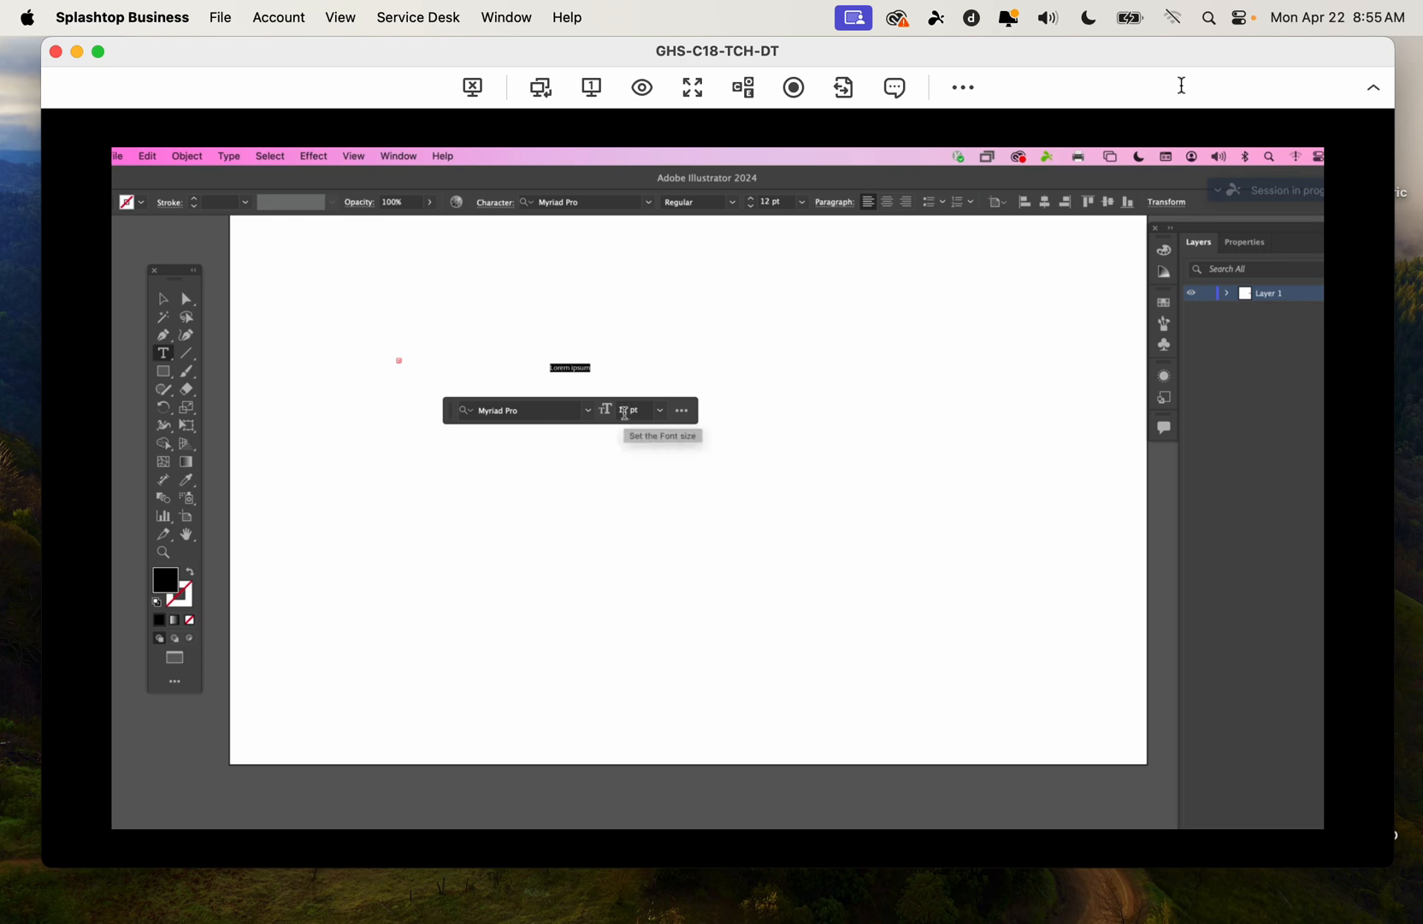
scroll(624, 413, "up", 3)
scroll(624, 413, "up", 5)
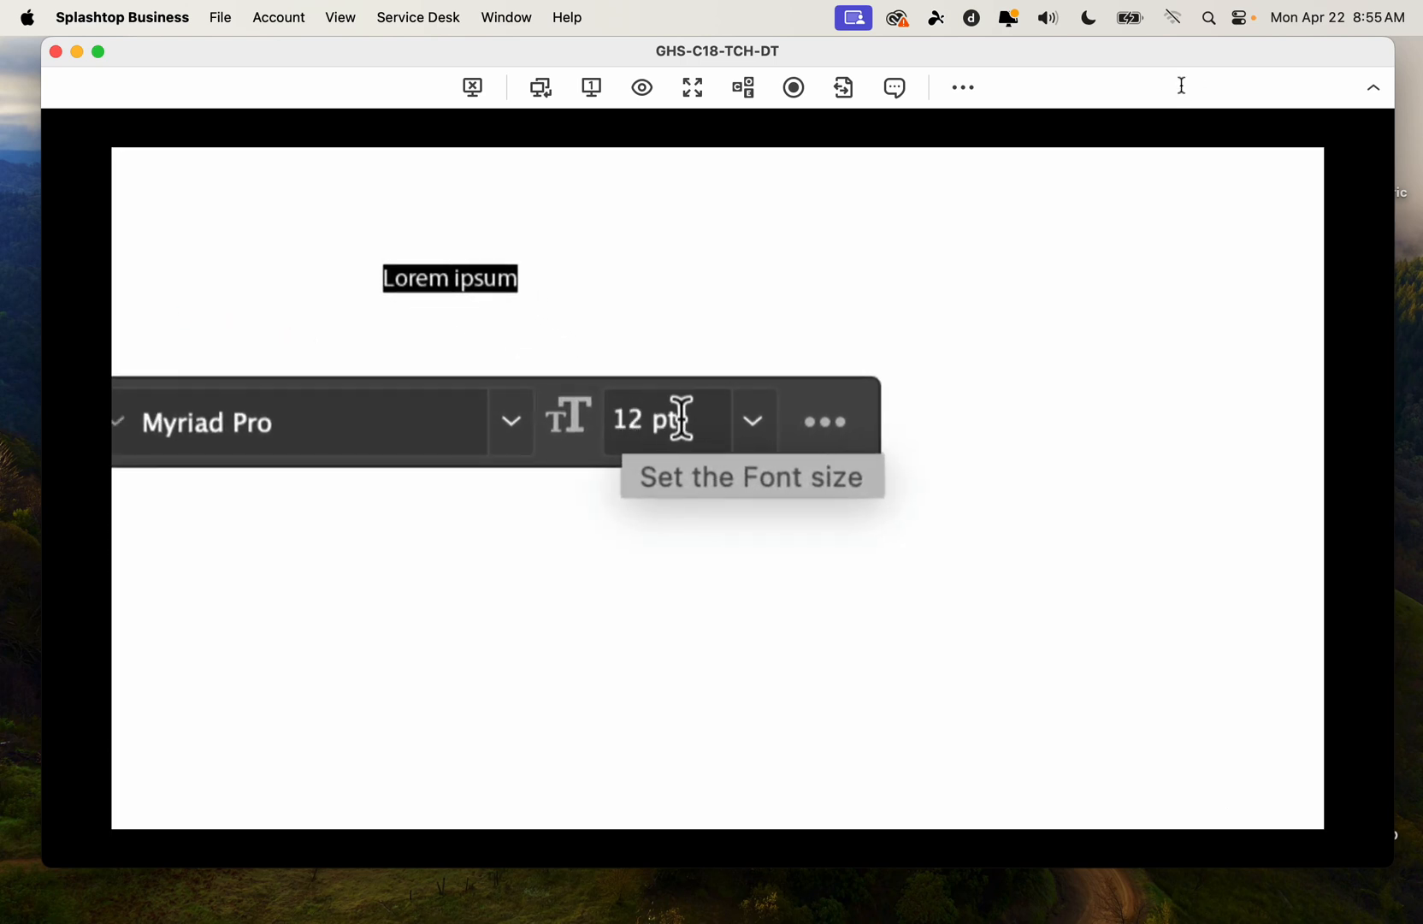
left_click(750, 427)
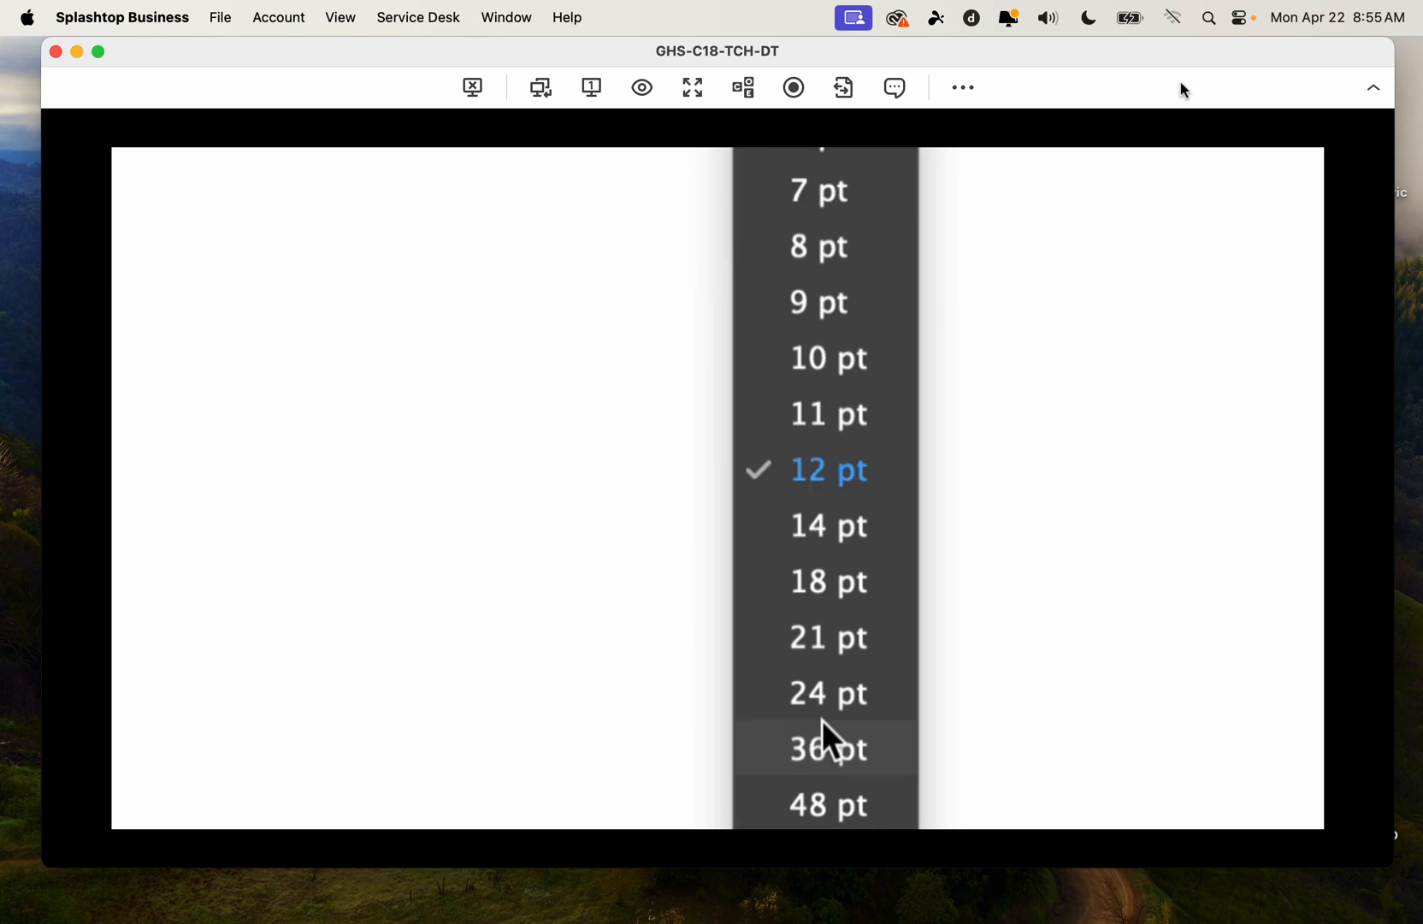
left_click(826, 807)
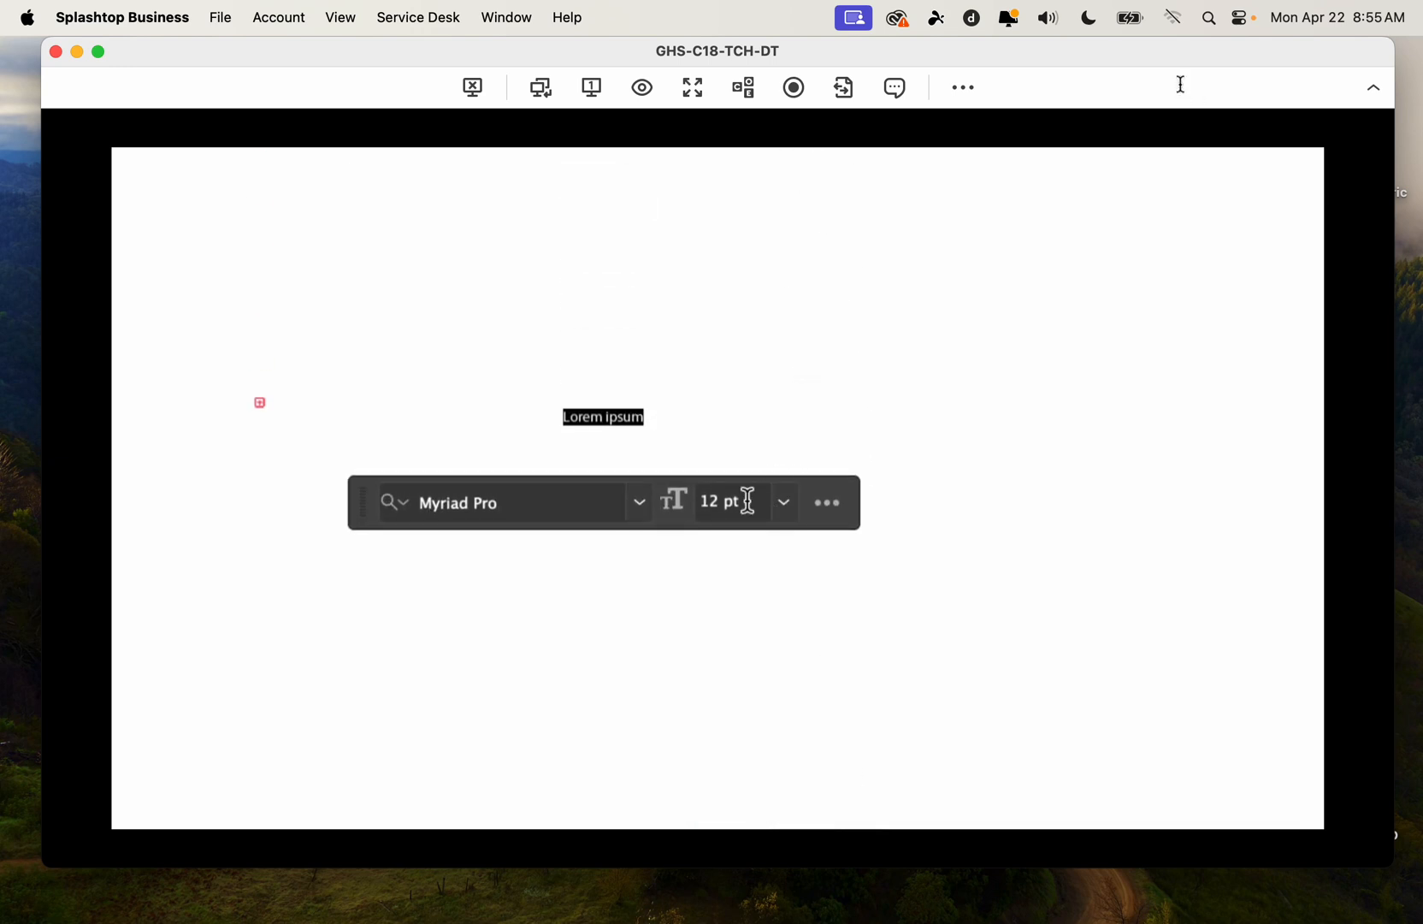
left_click(726, 500)
type("60")
key("Return")
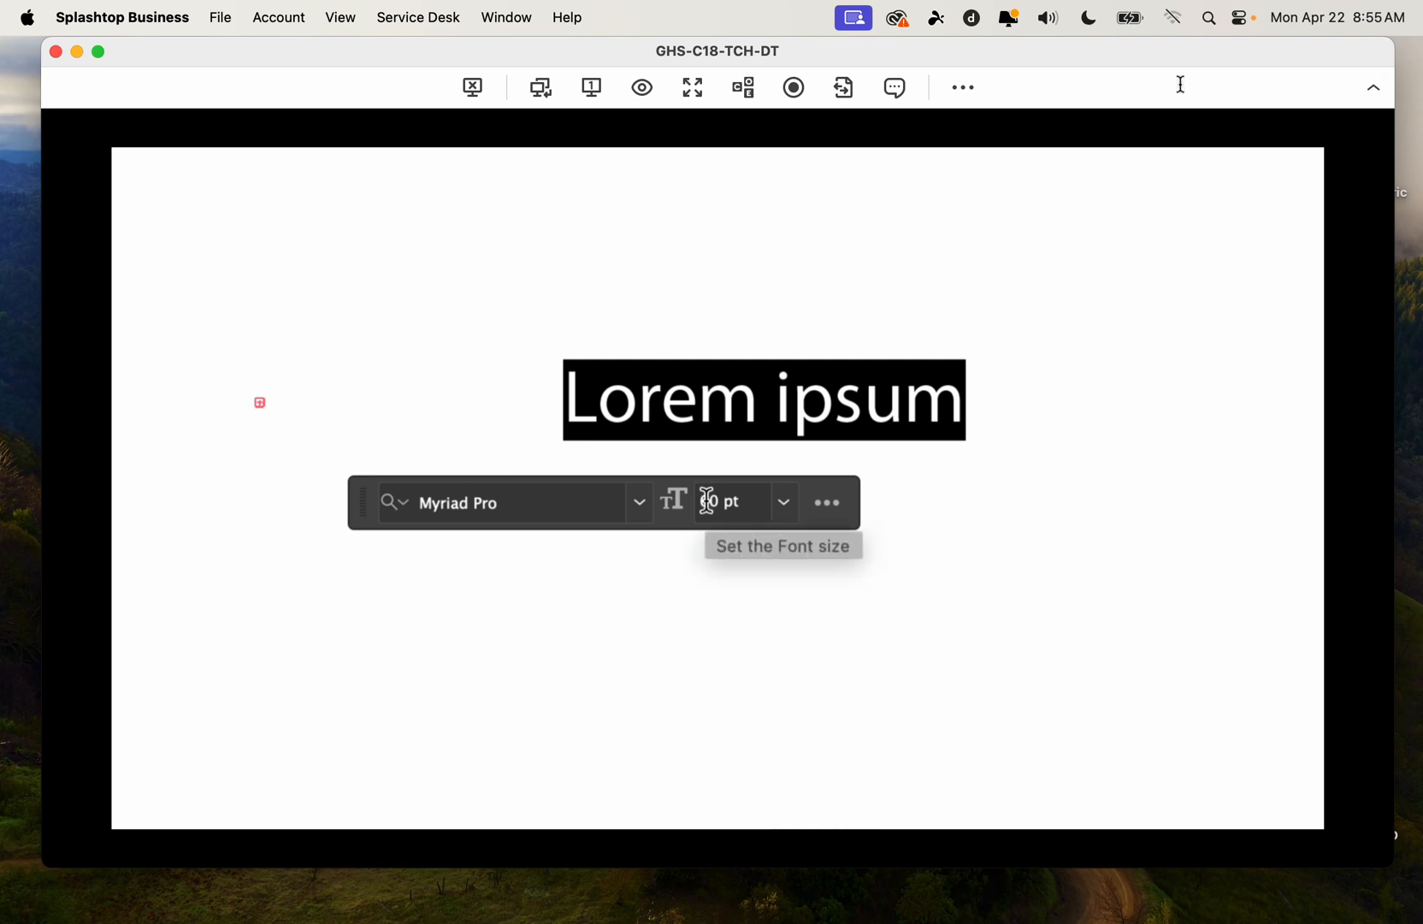
Vary the selected Lorem ipsum text's font size up and down, finishing at 69 pt
scroll(706, 501, "down", 5)
scroll(707, 500, "up", 2)
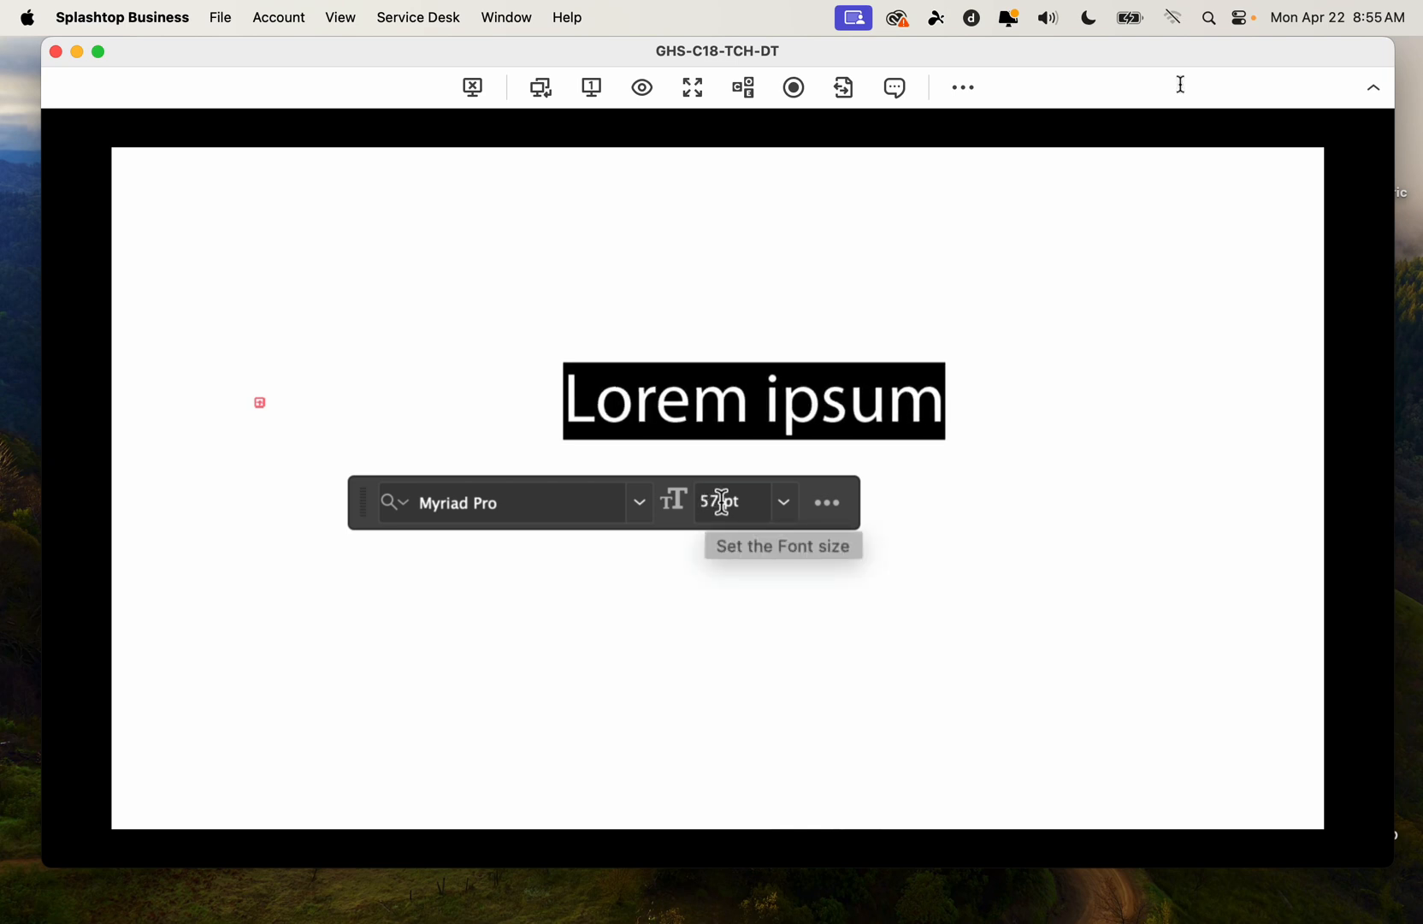
scroll(727, 501, "up", 5)
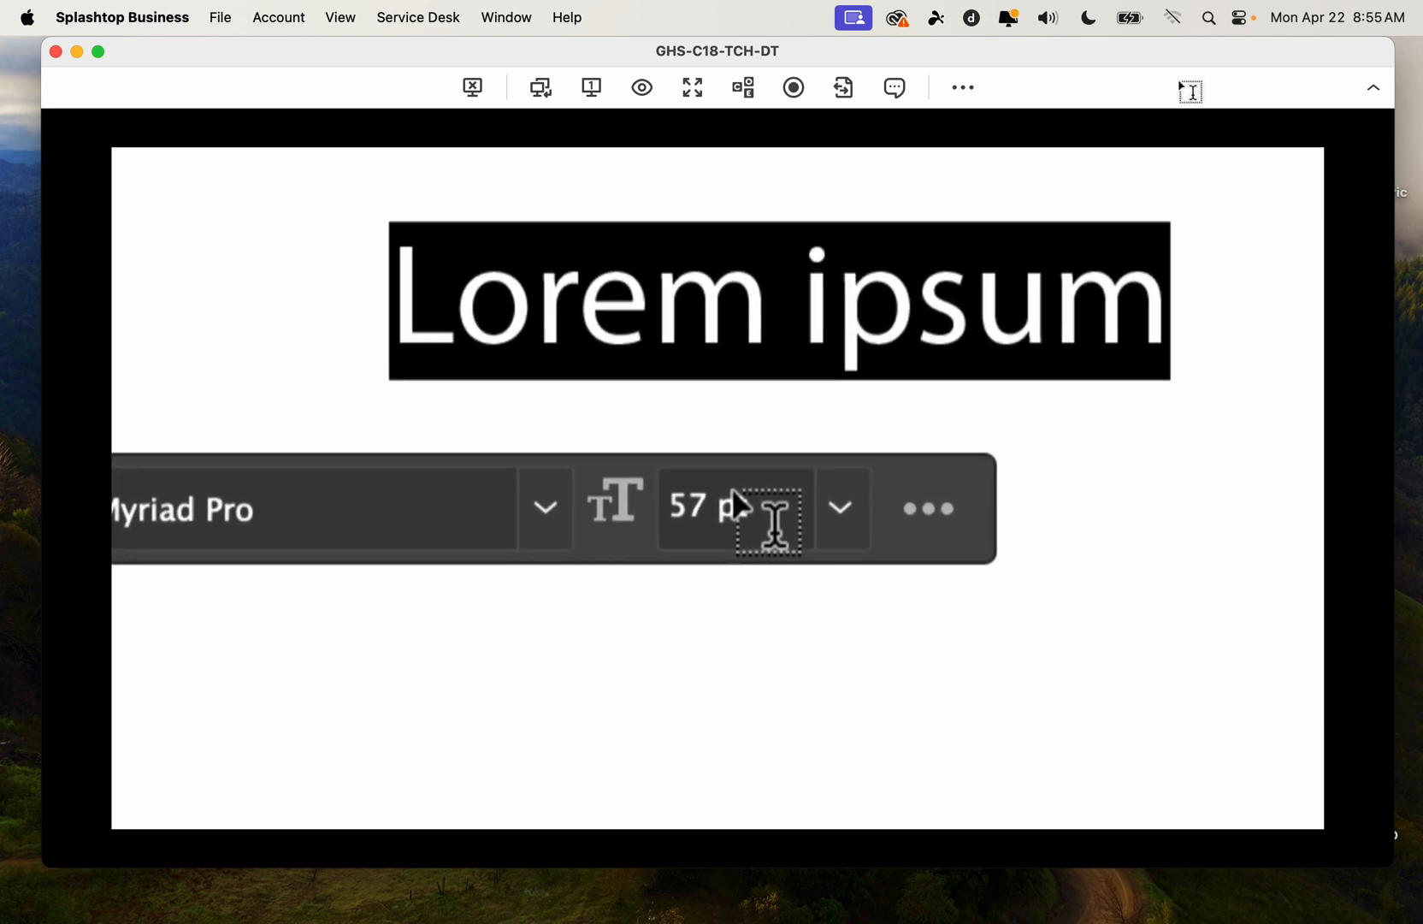
scroll(739, 506, "up", 3)
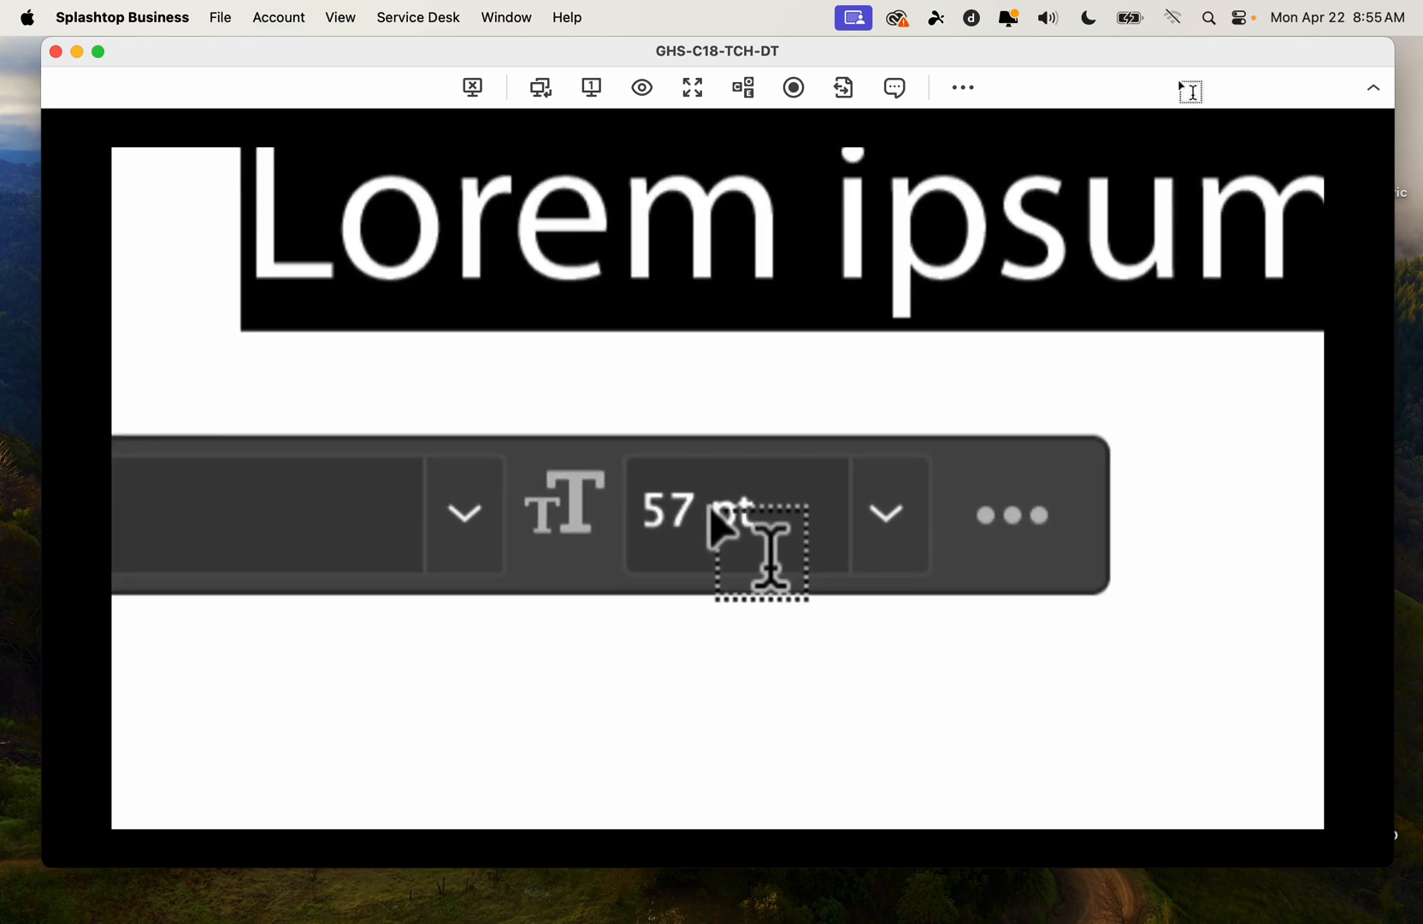
scroll(701, 513, "down", 7)
scroll(698, 513, "up", 5)
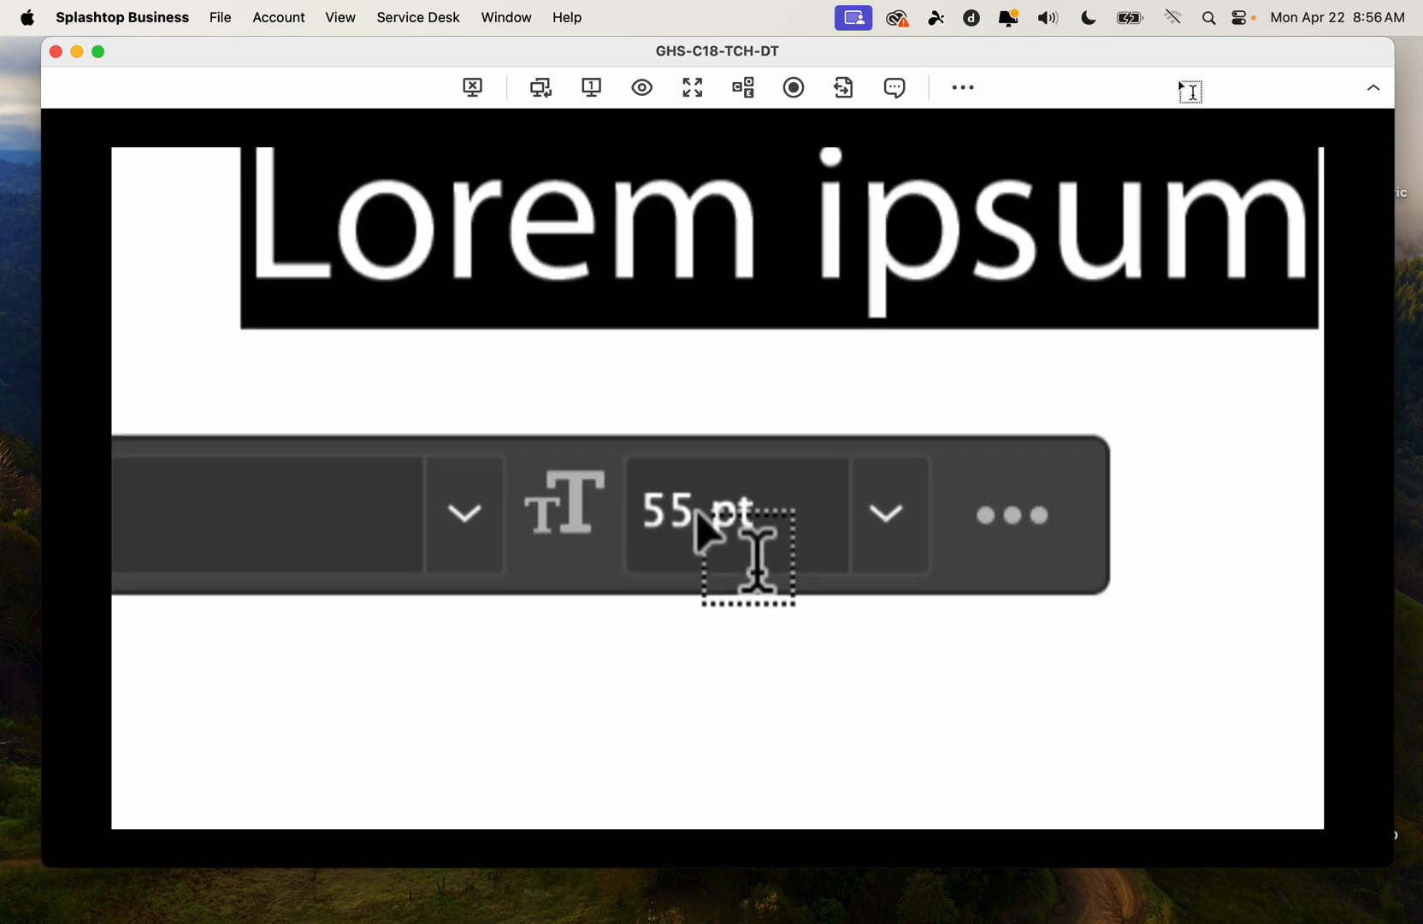
scroll(697, 514, "up", 12)
scroll(693, 518, "down", 5)
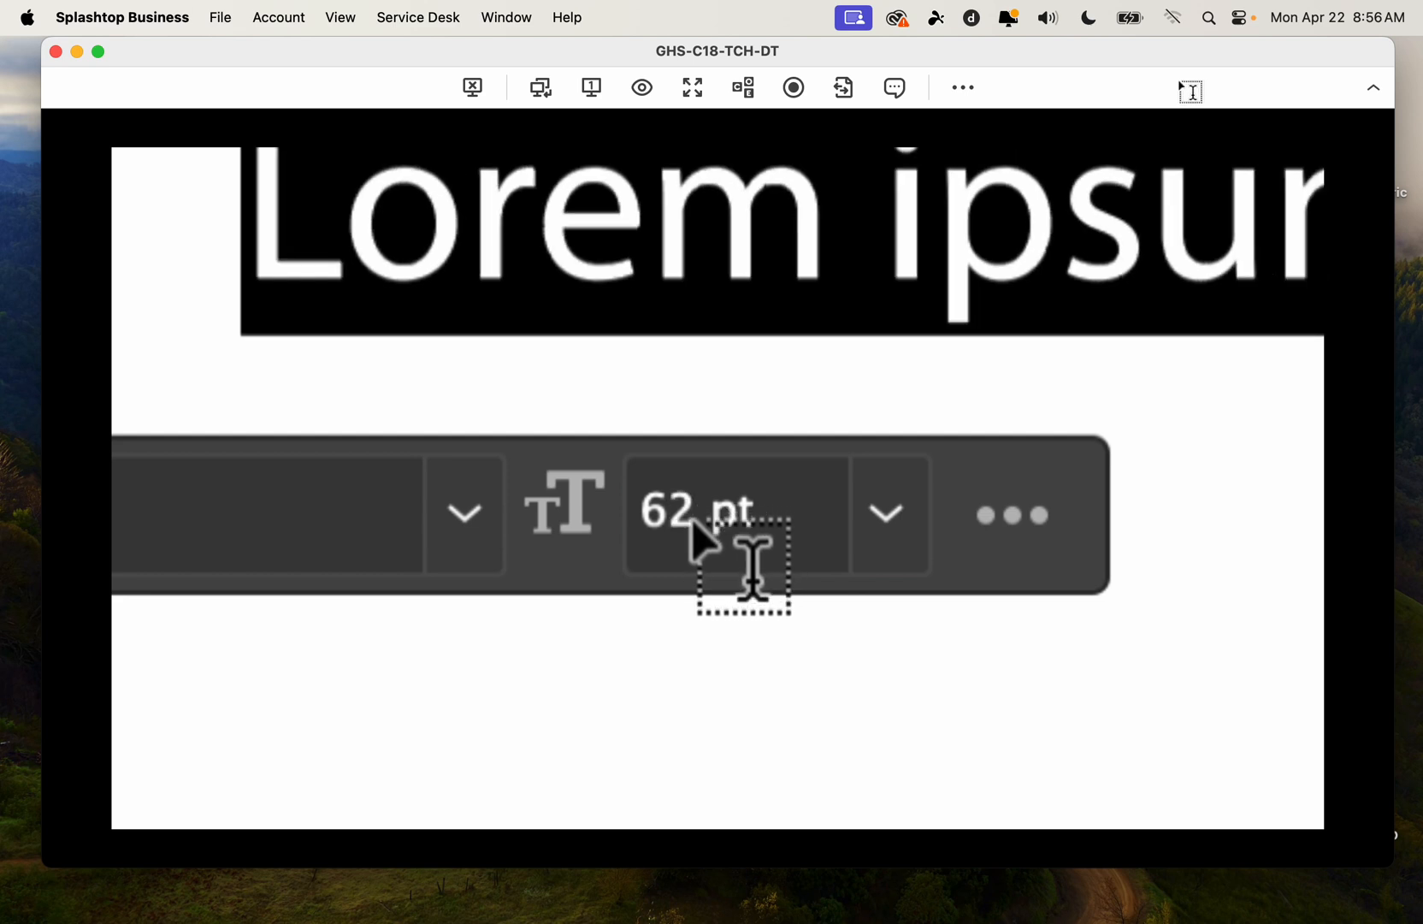
scroll(693, 521, "up", 6)
scroll(693, 523, "down", 10)
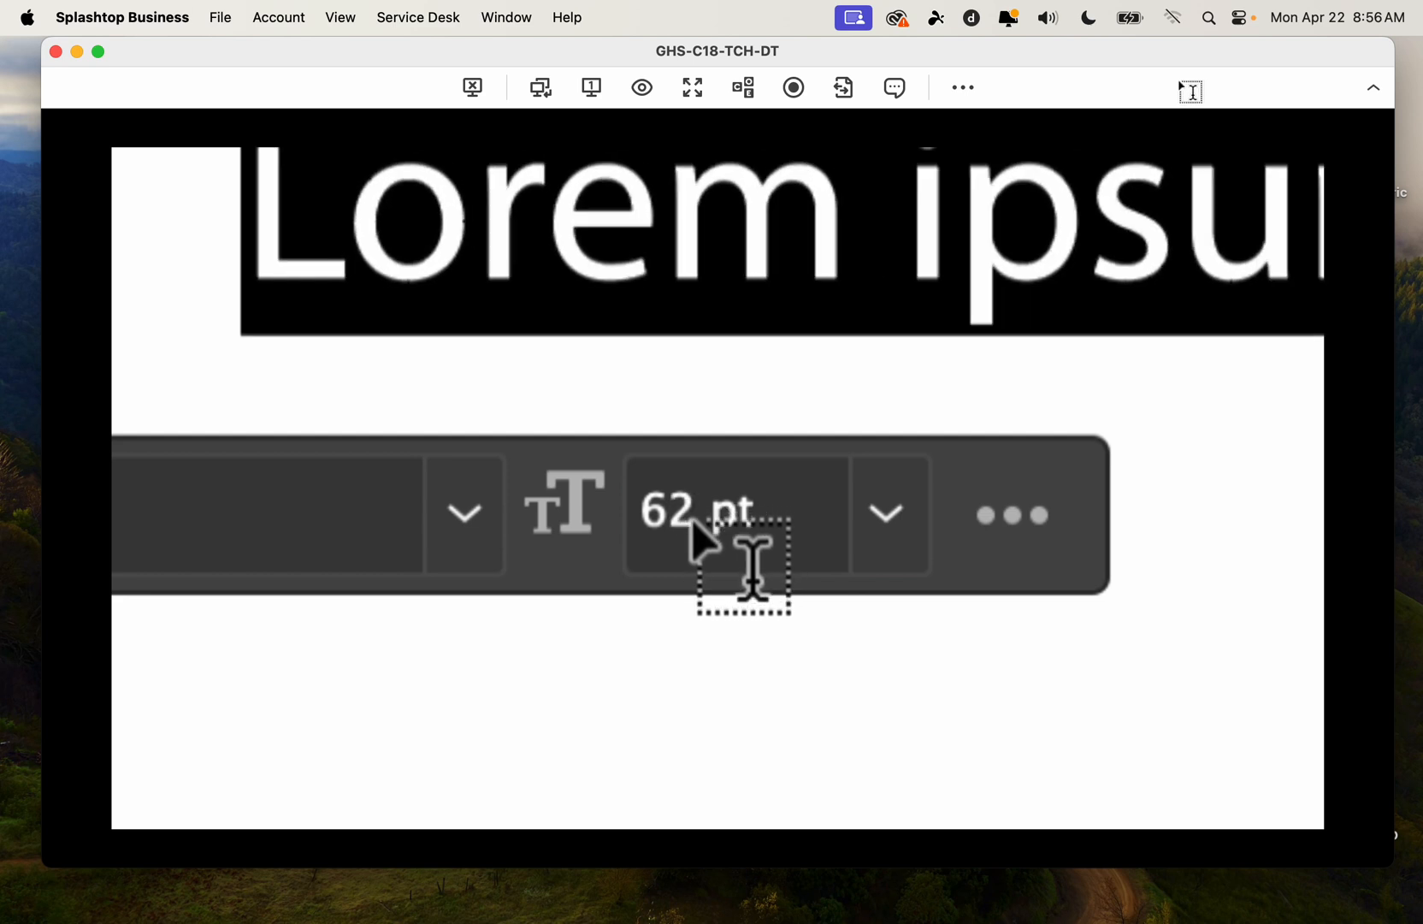
scroll(703, 539, "up", 16)
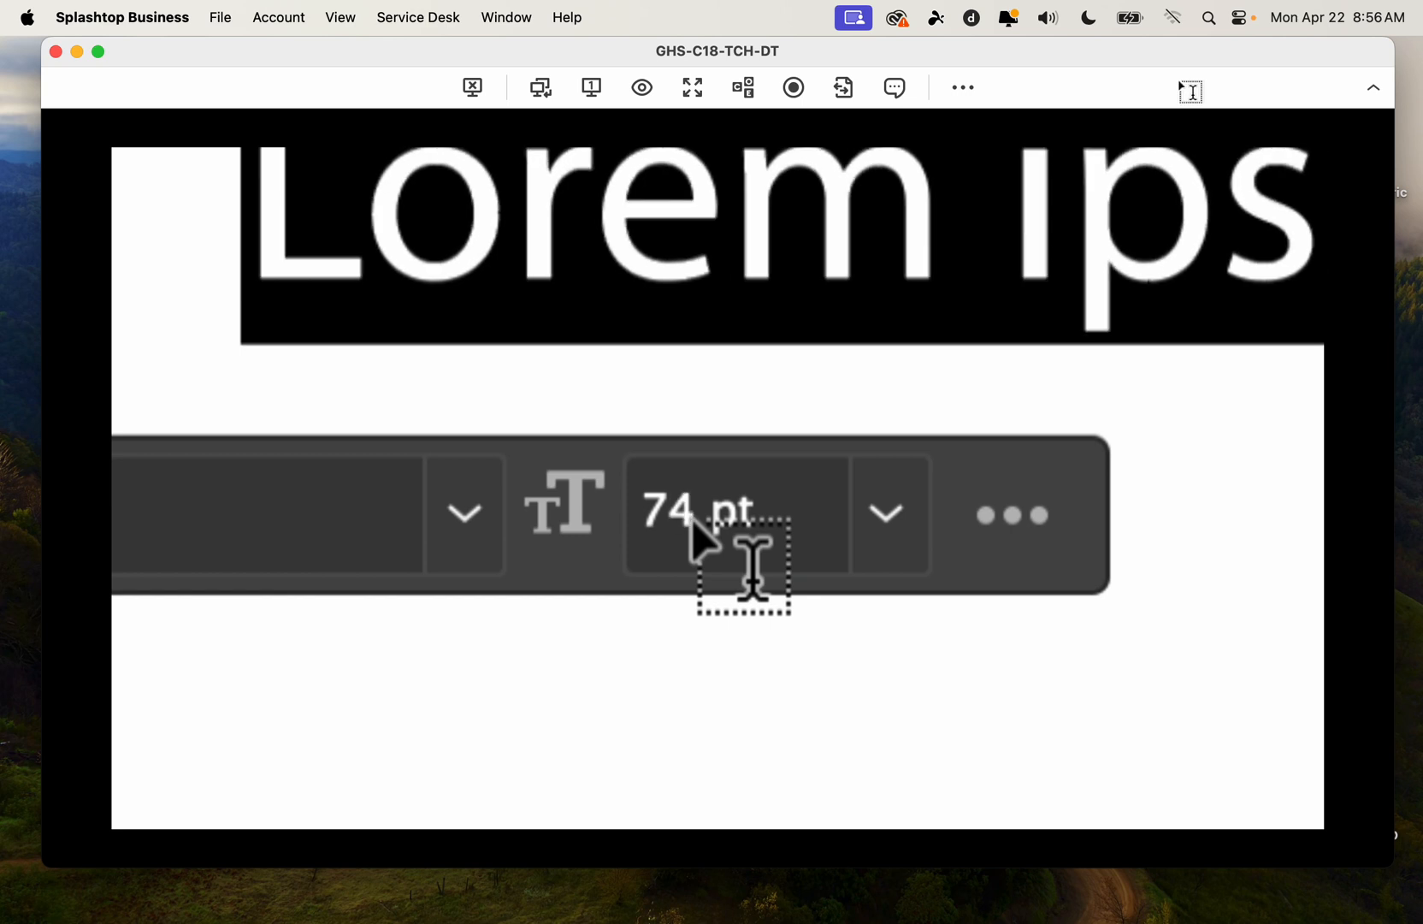
scroll(693, 520, "down", 6)
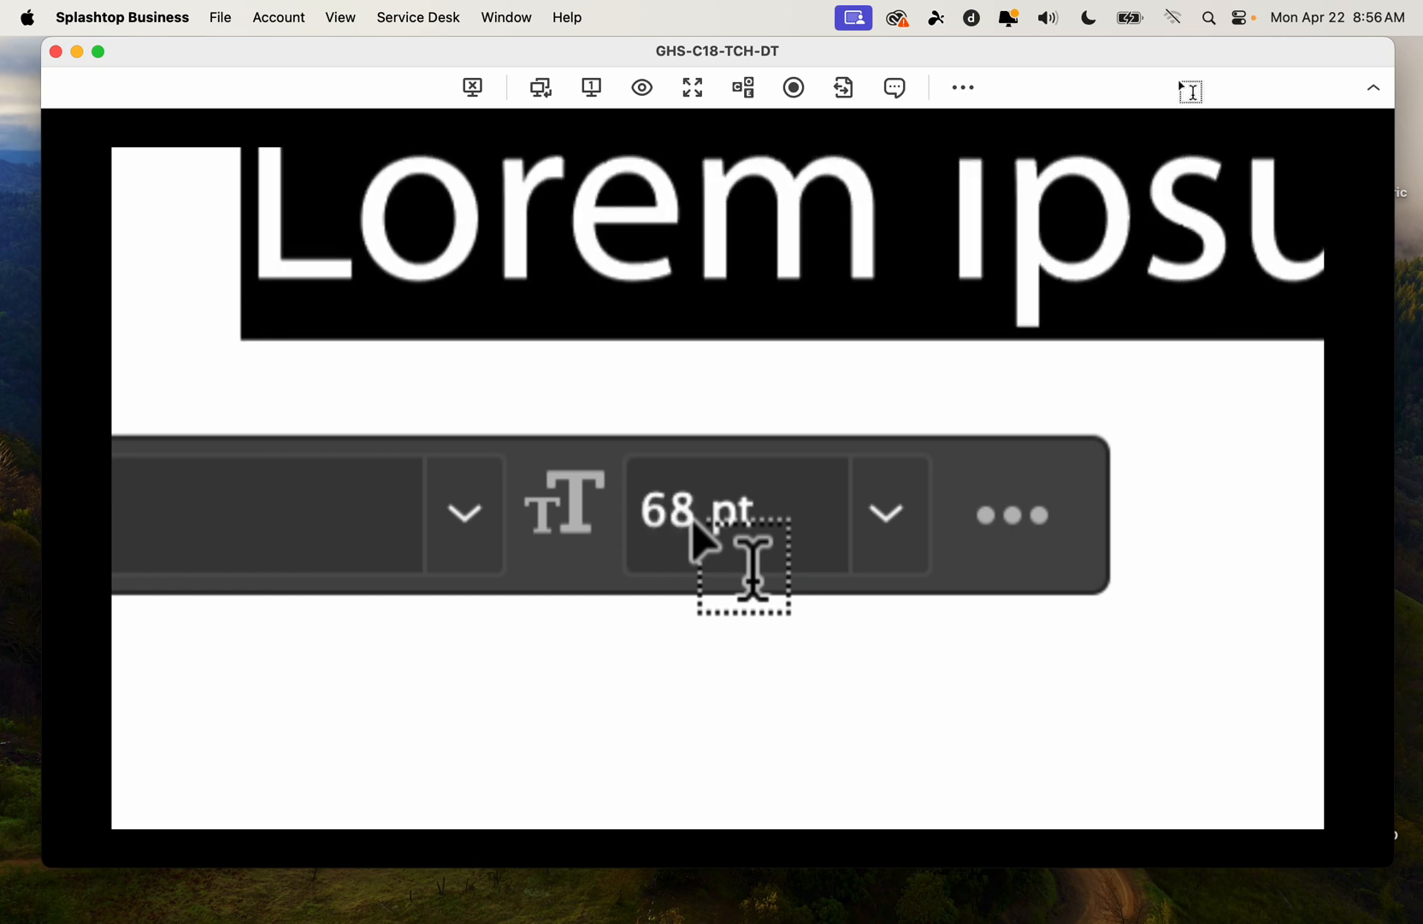
scroll(694, 520, "up", 7)
scroll(697, 488, "down", 1)
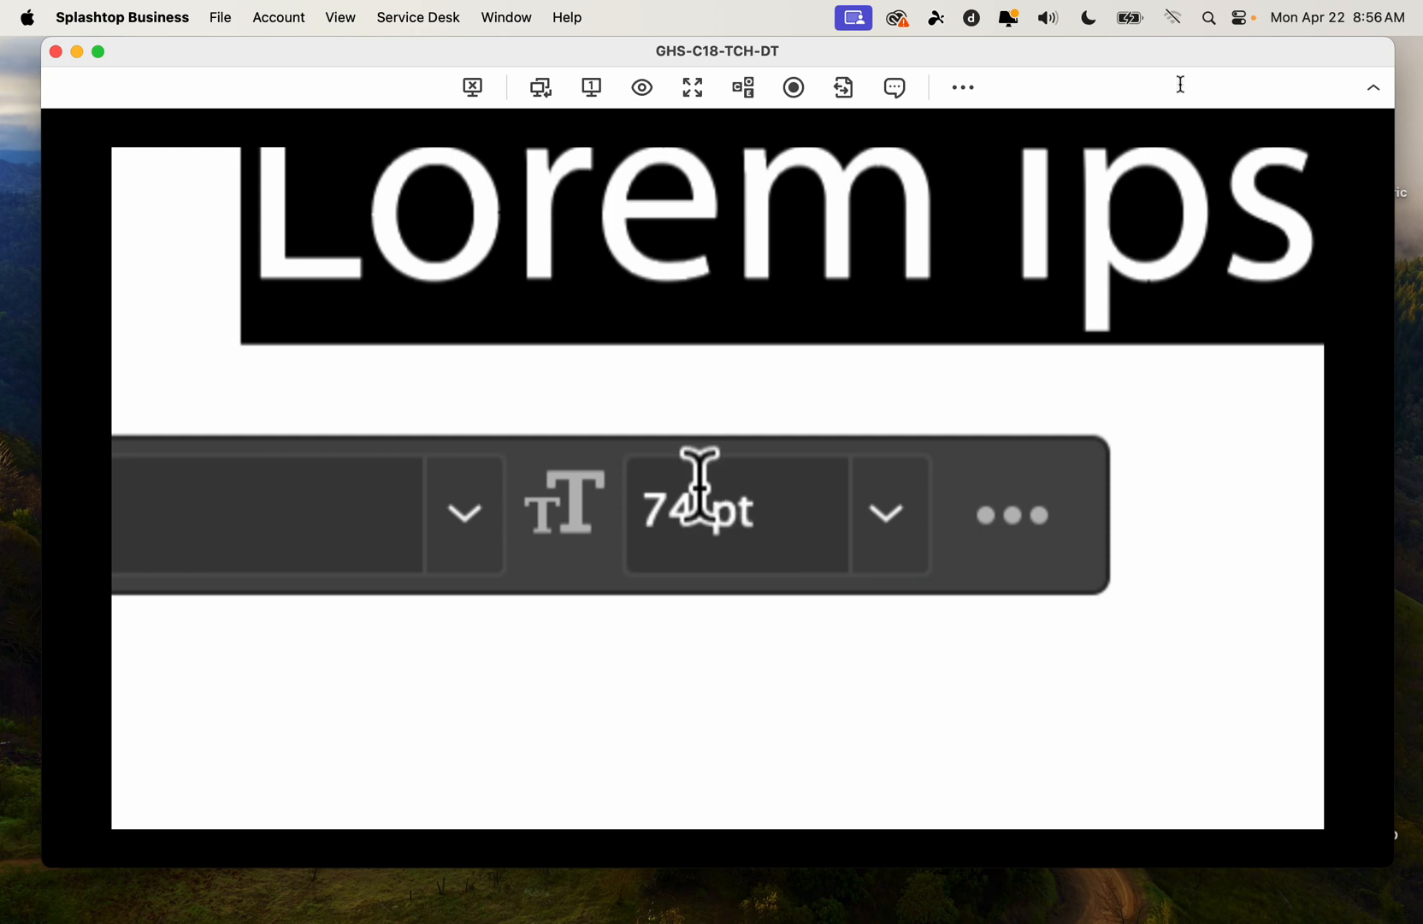
scroll(697, 489, "down", 5)
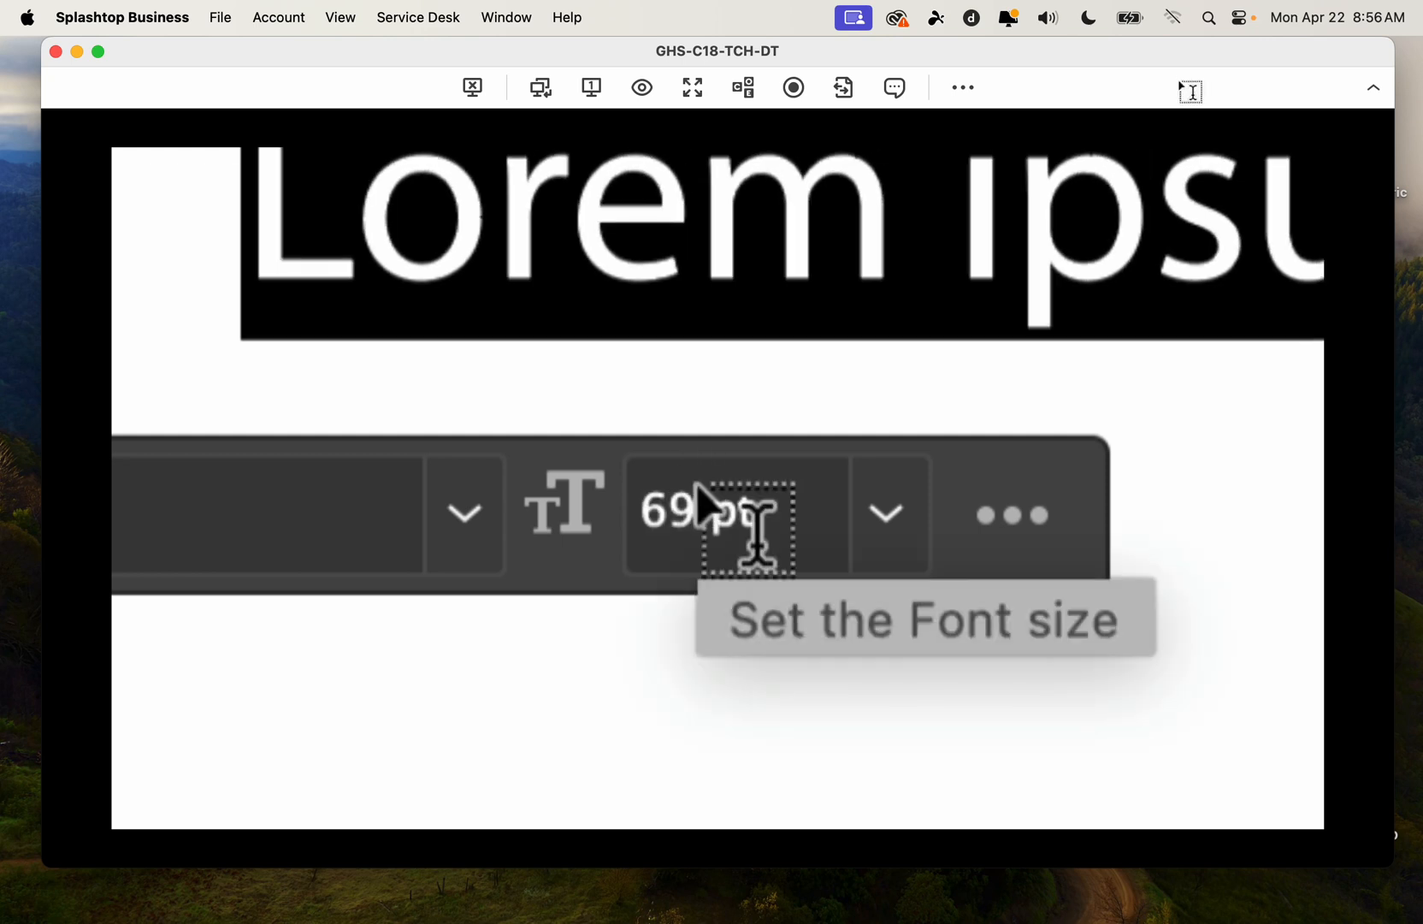
Replace the selected Lorem ipsum placeholder with the text Period 1
scroll(699, 505, "down", 10)
scroll(698, 505, "down", 8)
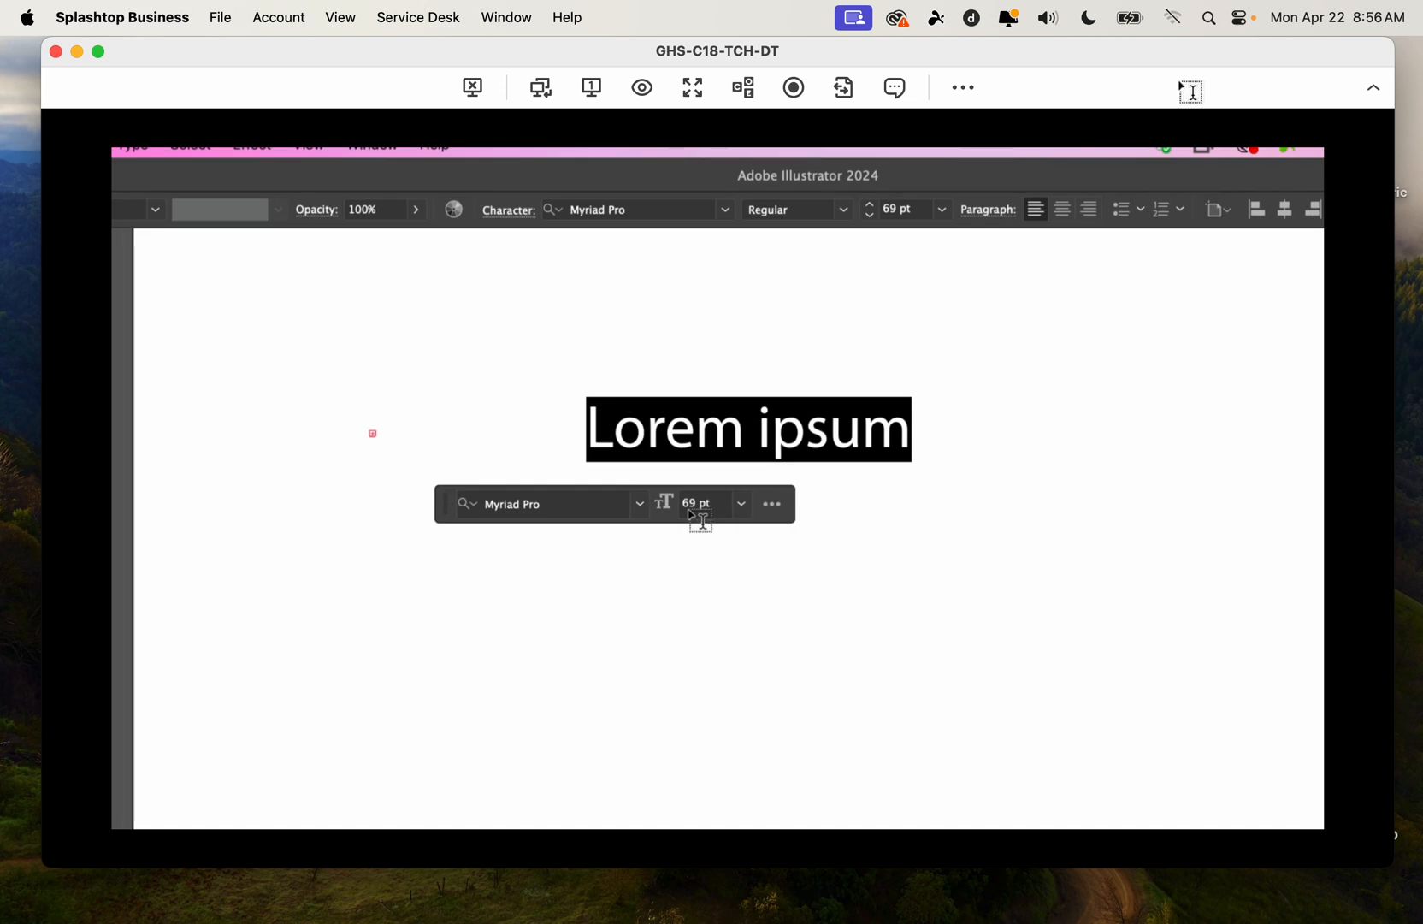
type("Period 1")
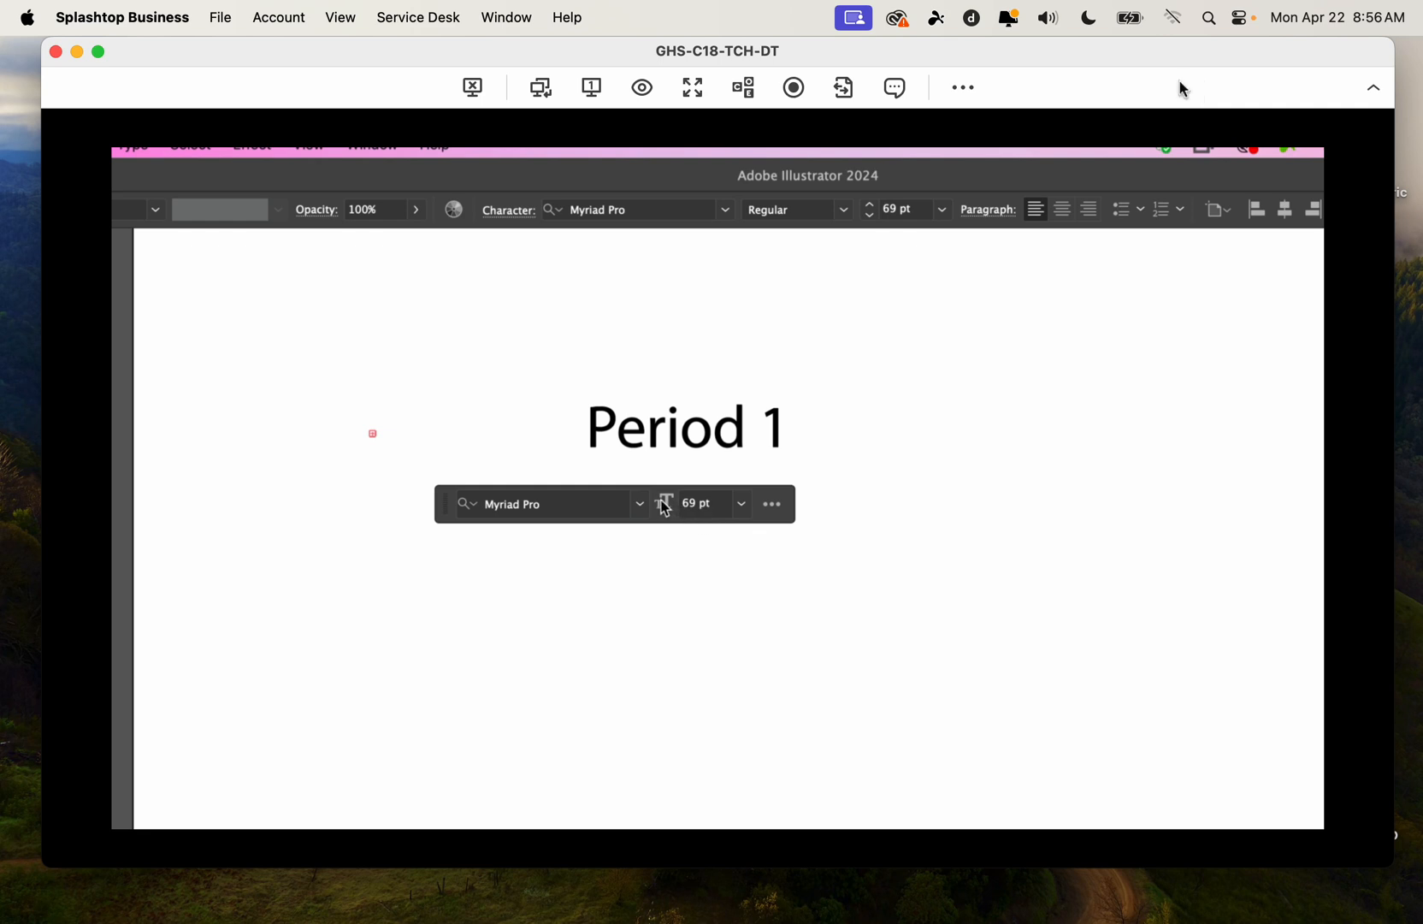
scroll(664, 506, "down", 5)
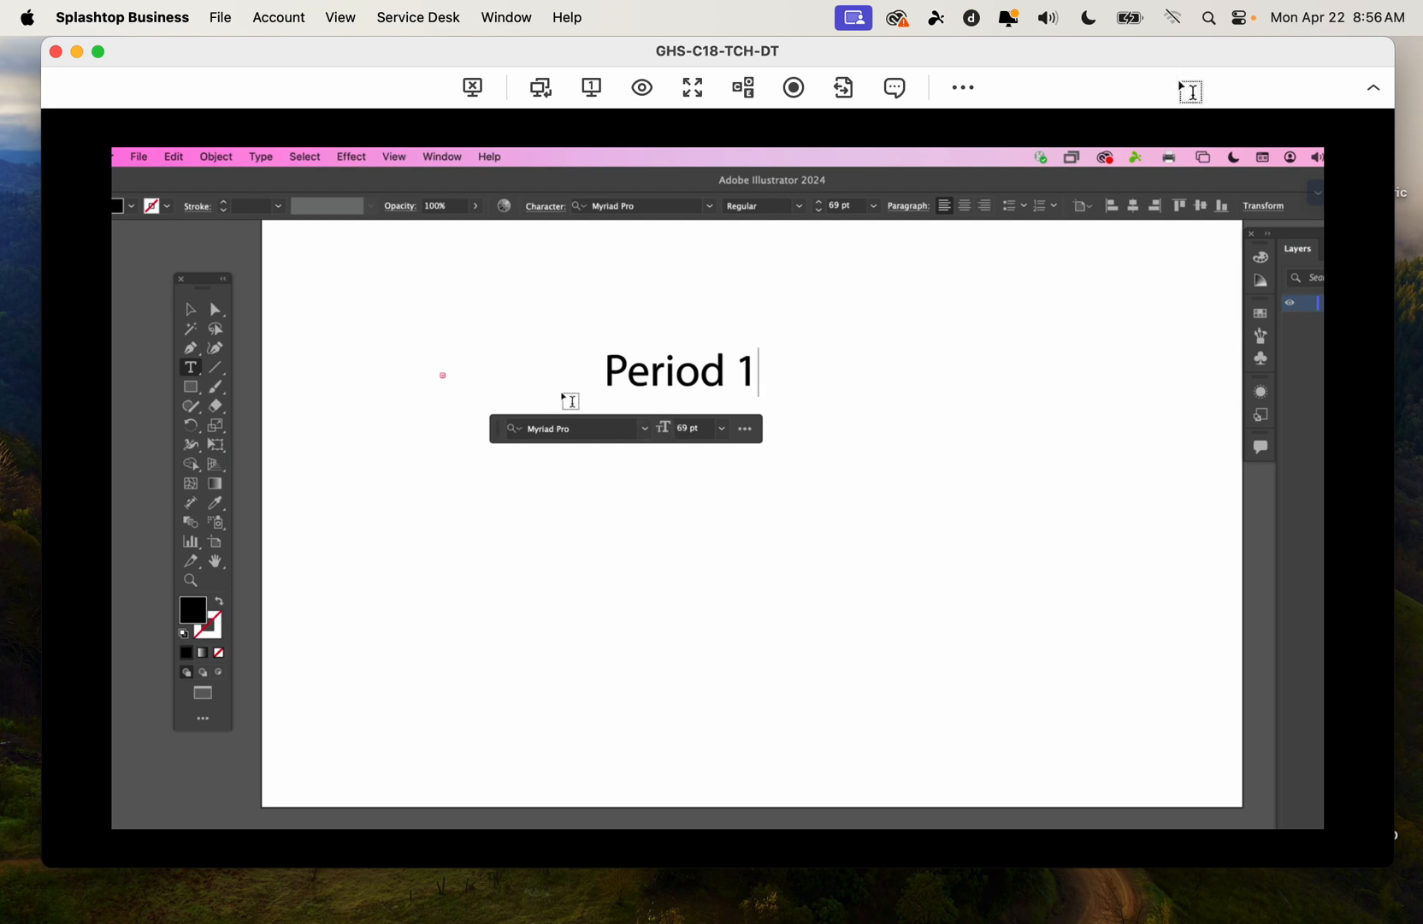
Select only the letter P at the start of the Period 1 text with the Type Tool
scroll(650, 395, "up", 4)
scroll(643, 390, "up", 4)
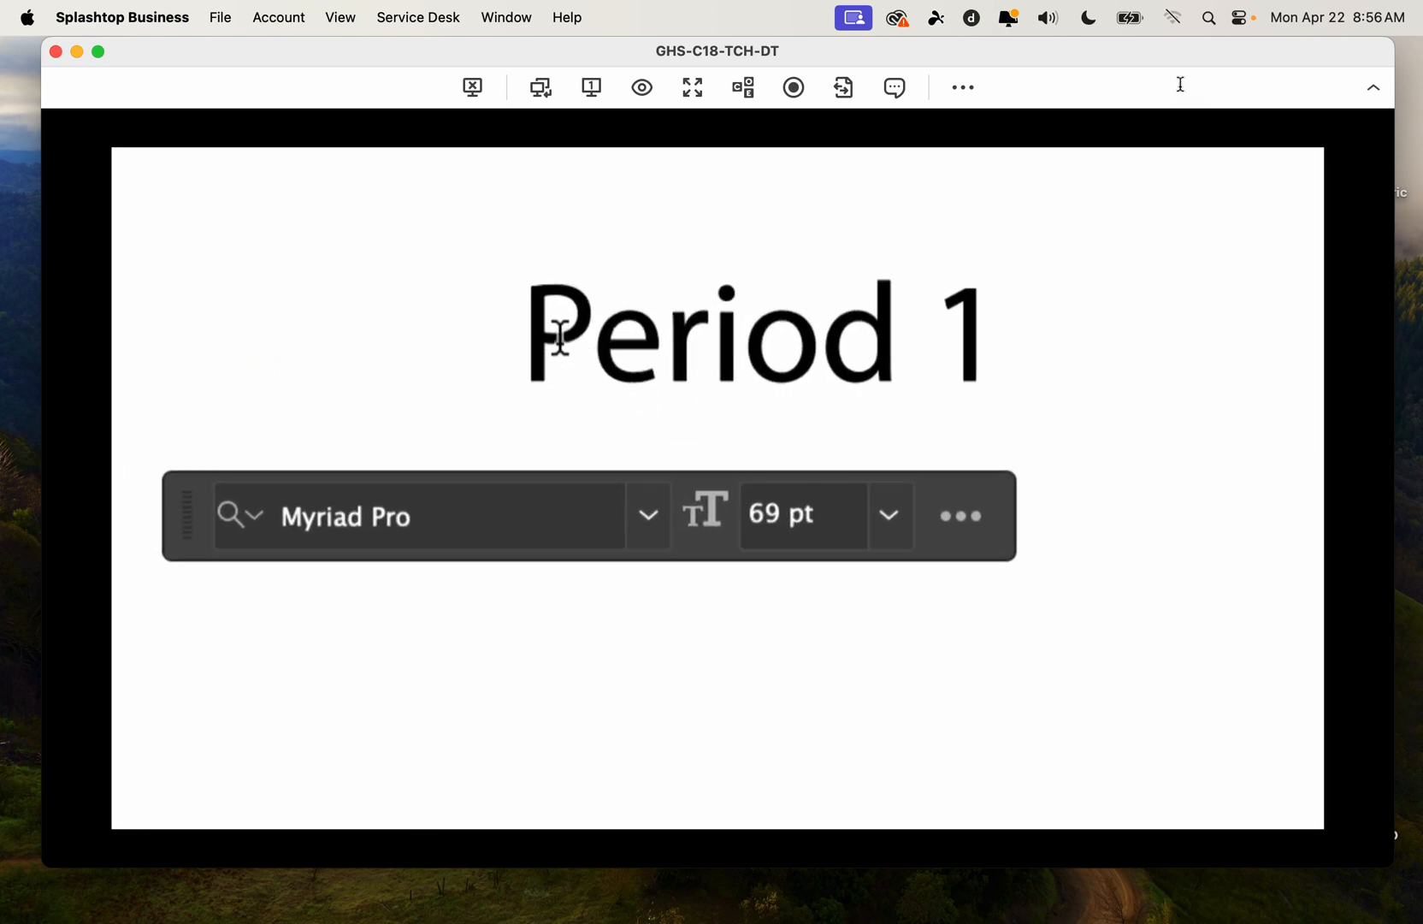
scroll(556, 358, "down", 8)
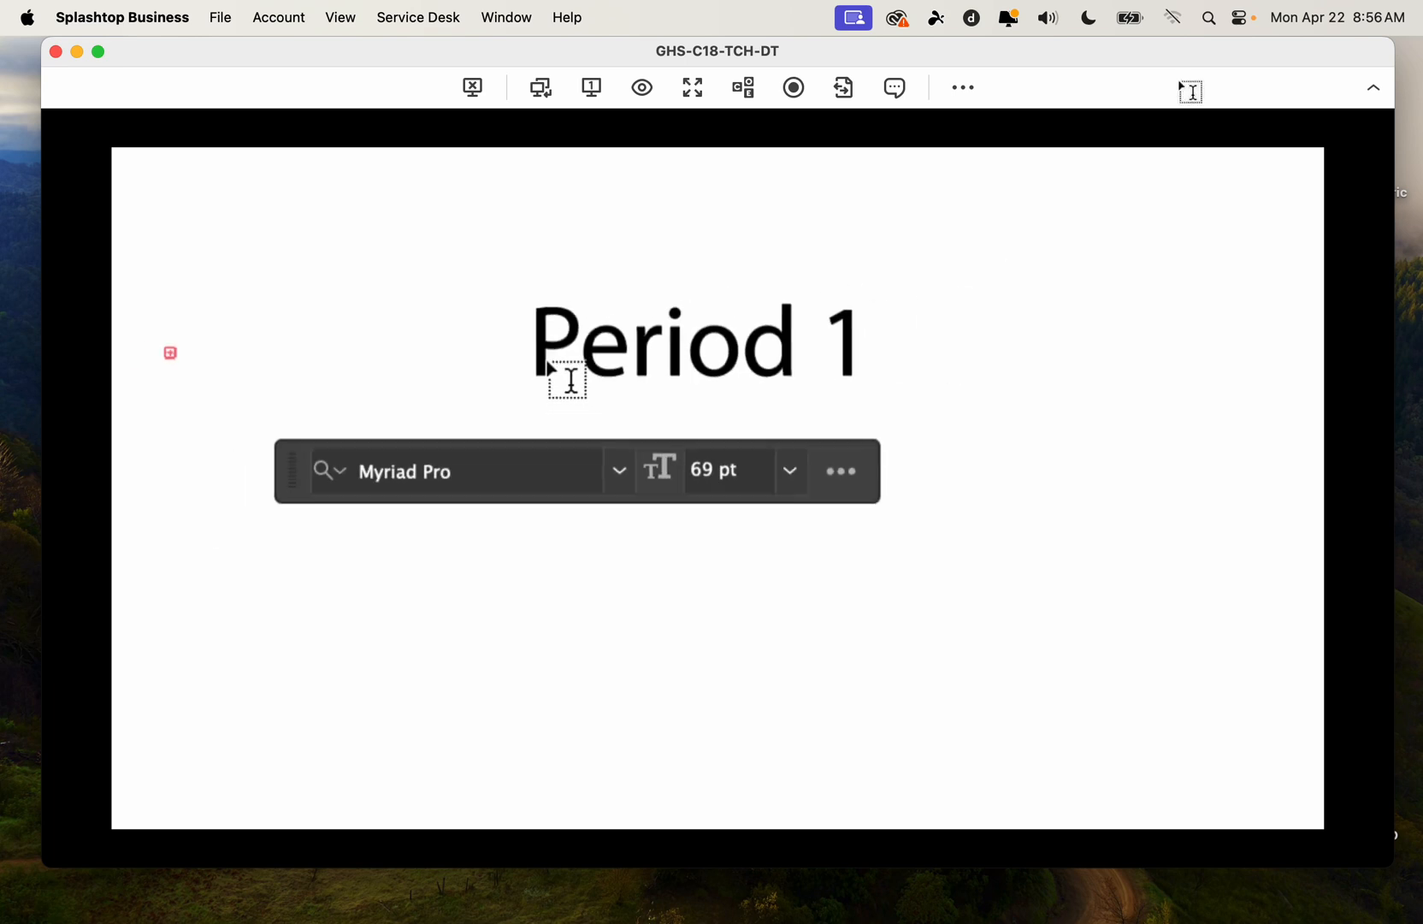
scroll(550, 386, "down", 3)
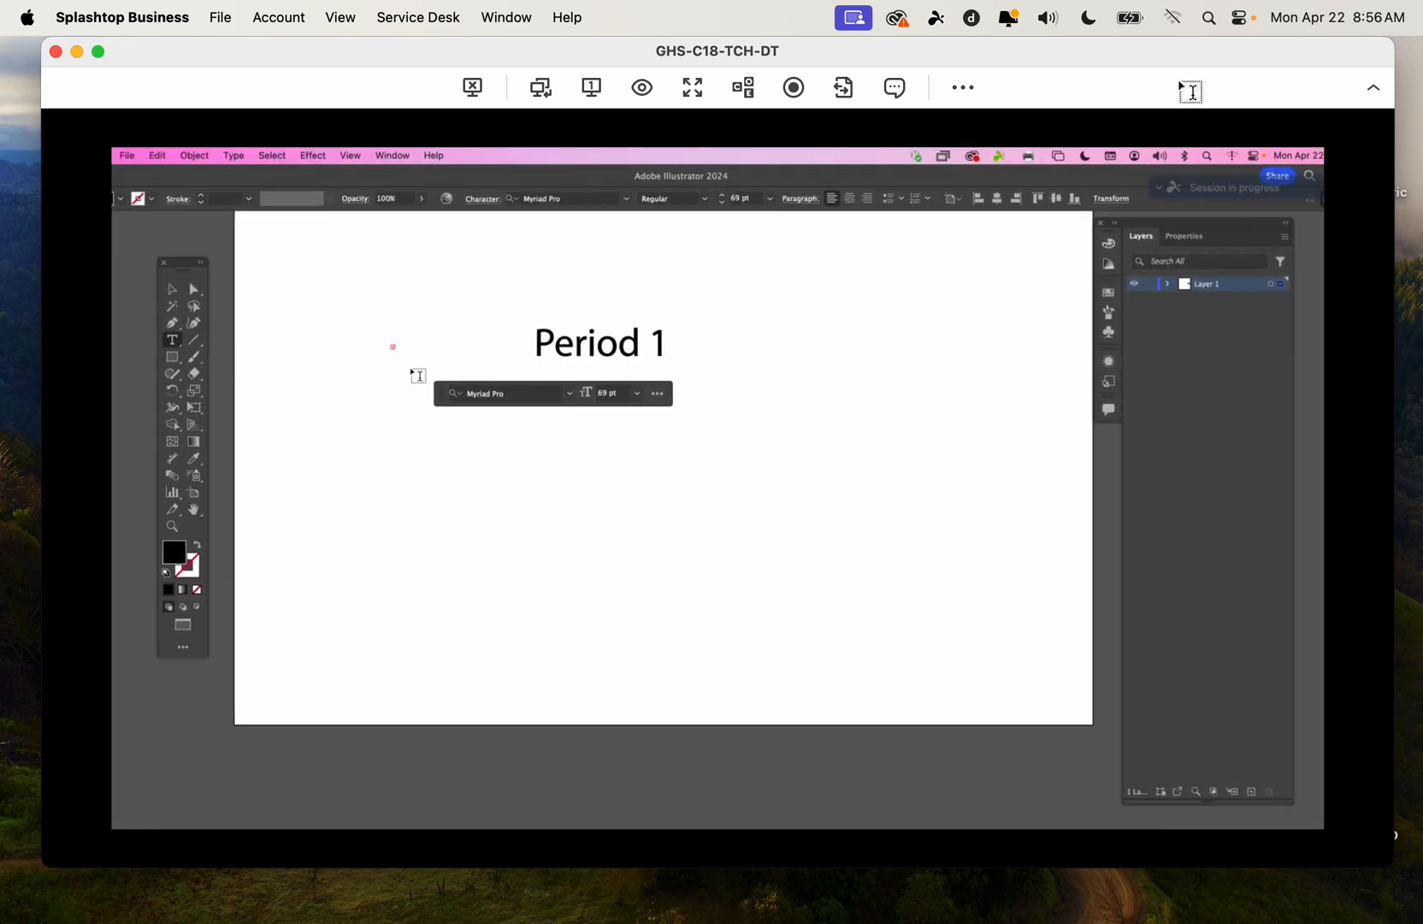
left_click(182, 333)
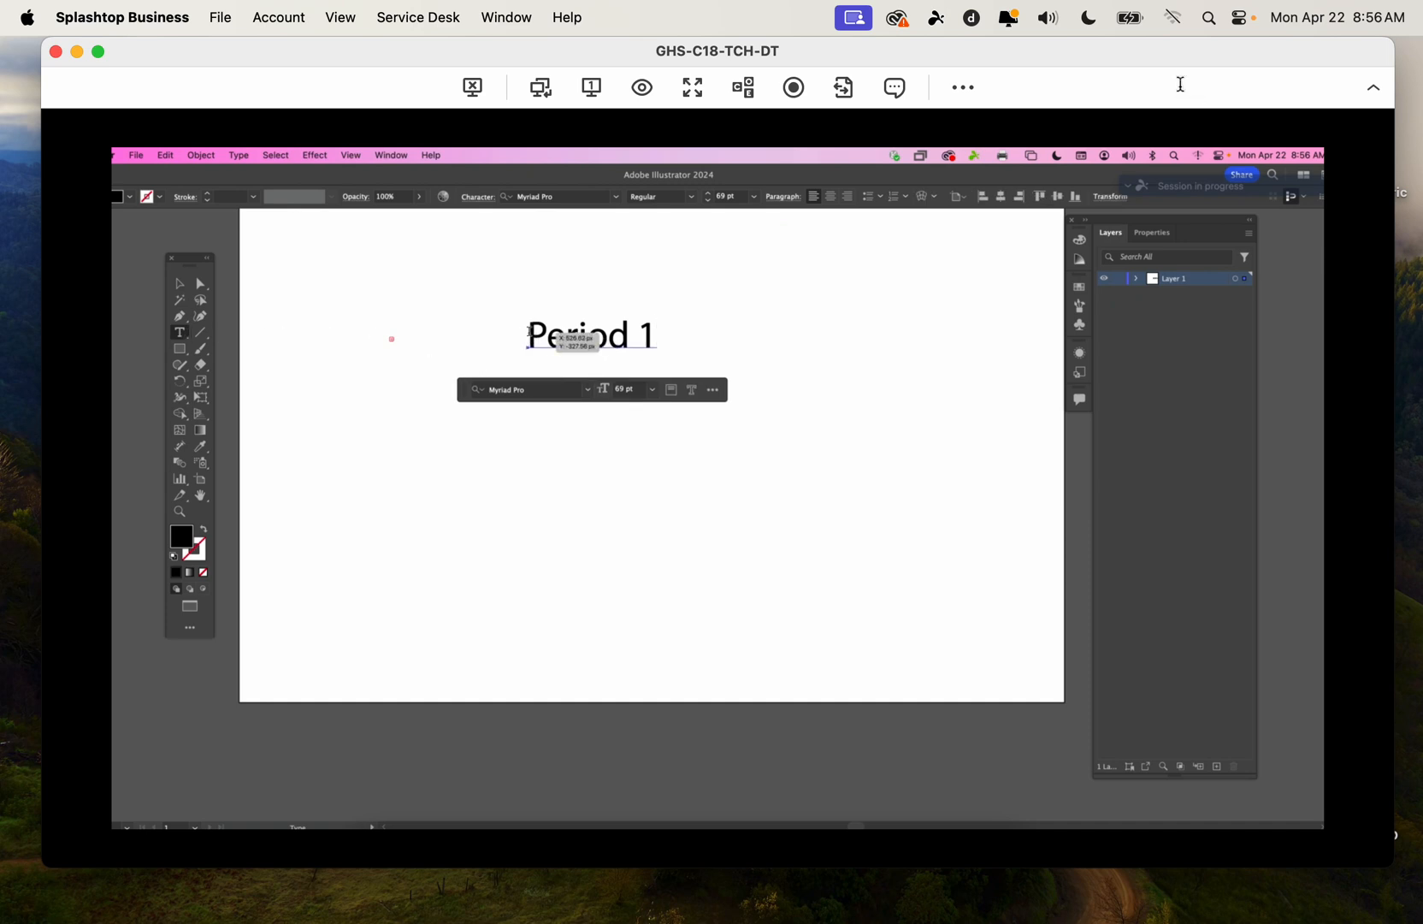
left_click(188, 286)
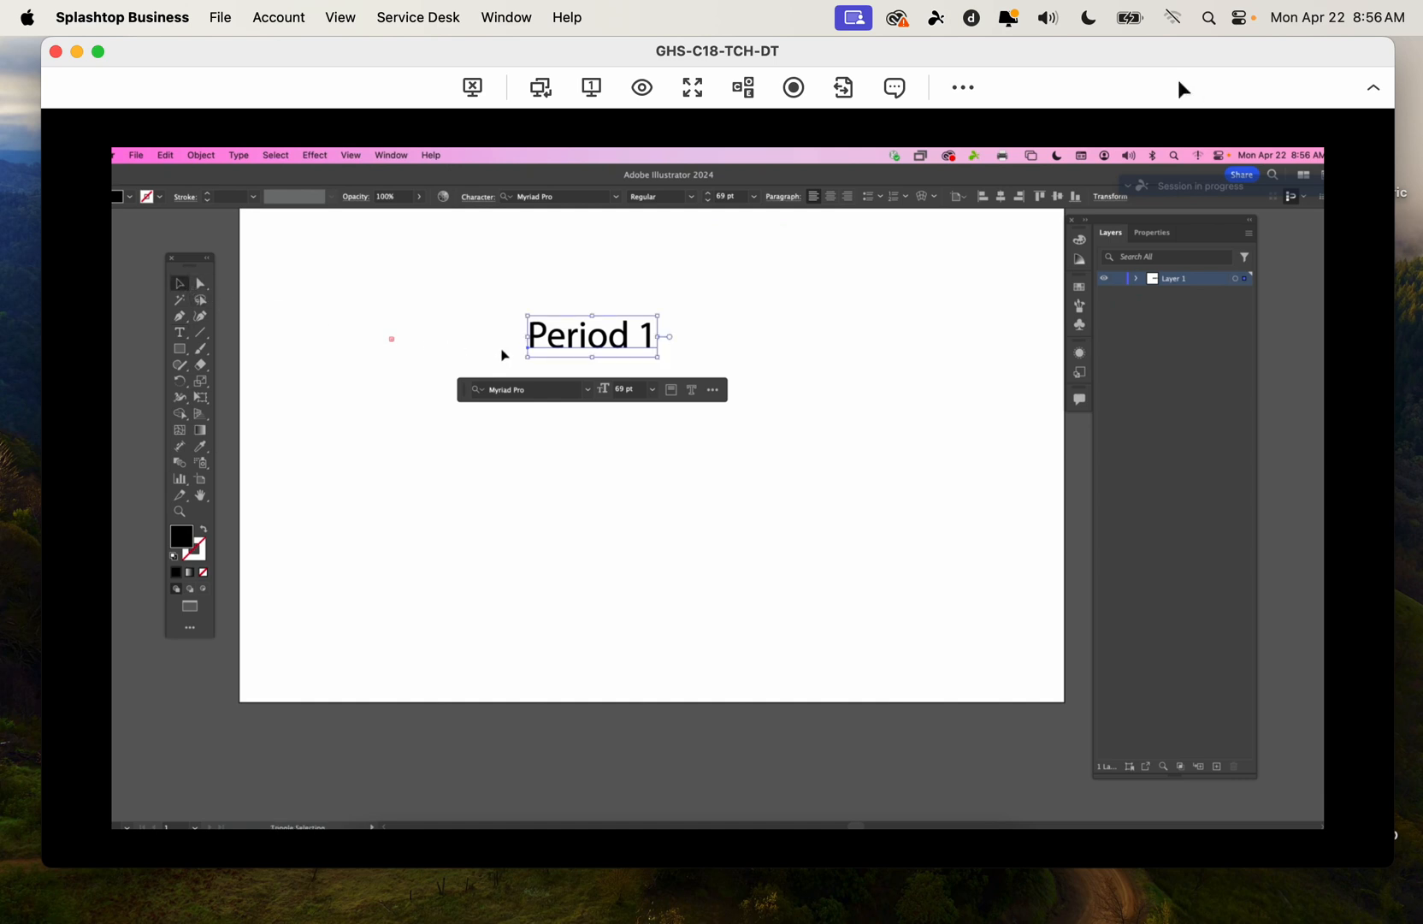
key("super+shift+a")
double_click(541, 340)
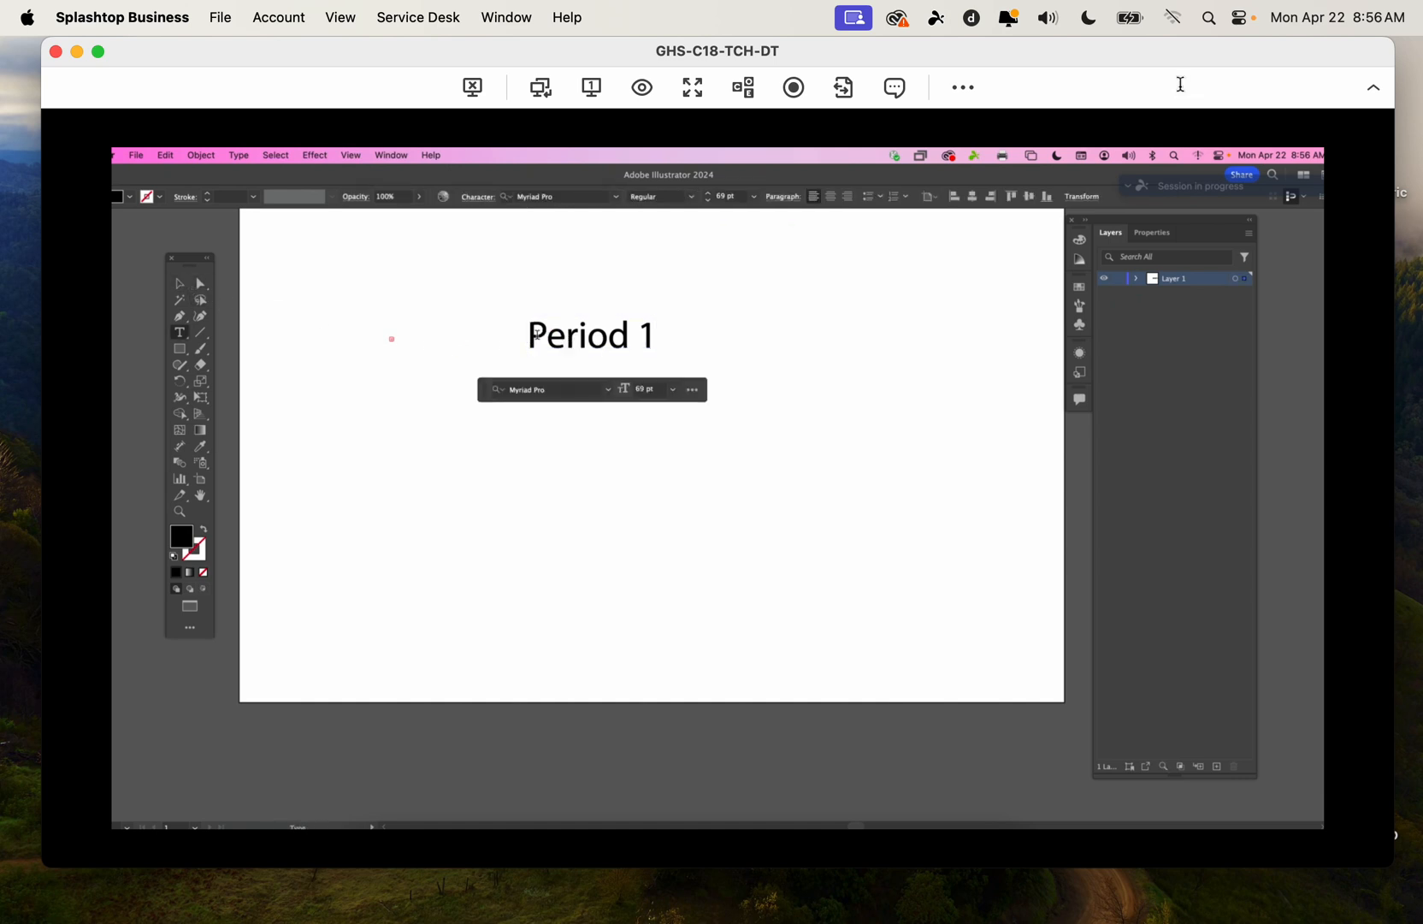
key("shift+Right")
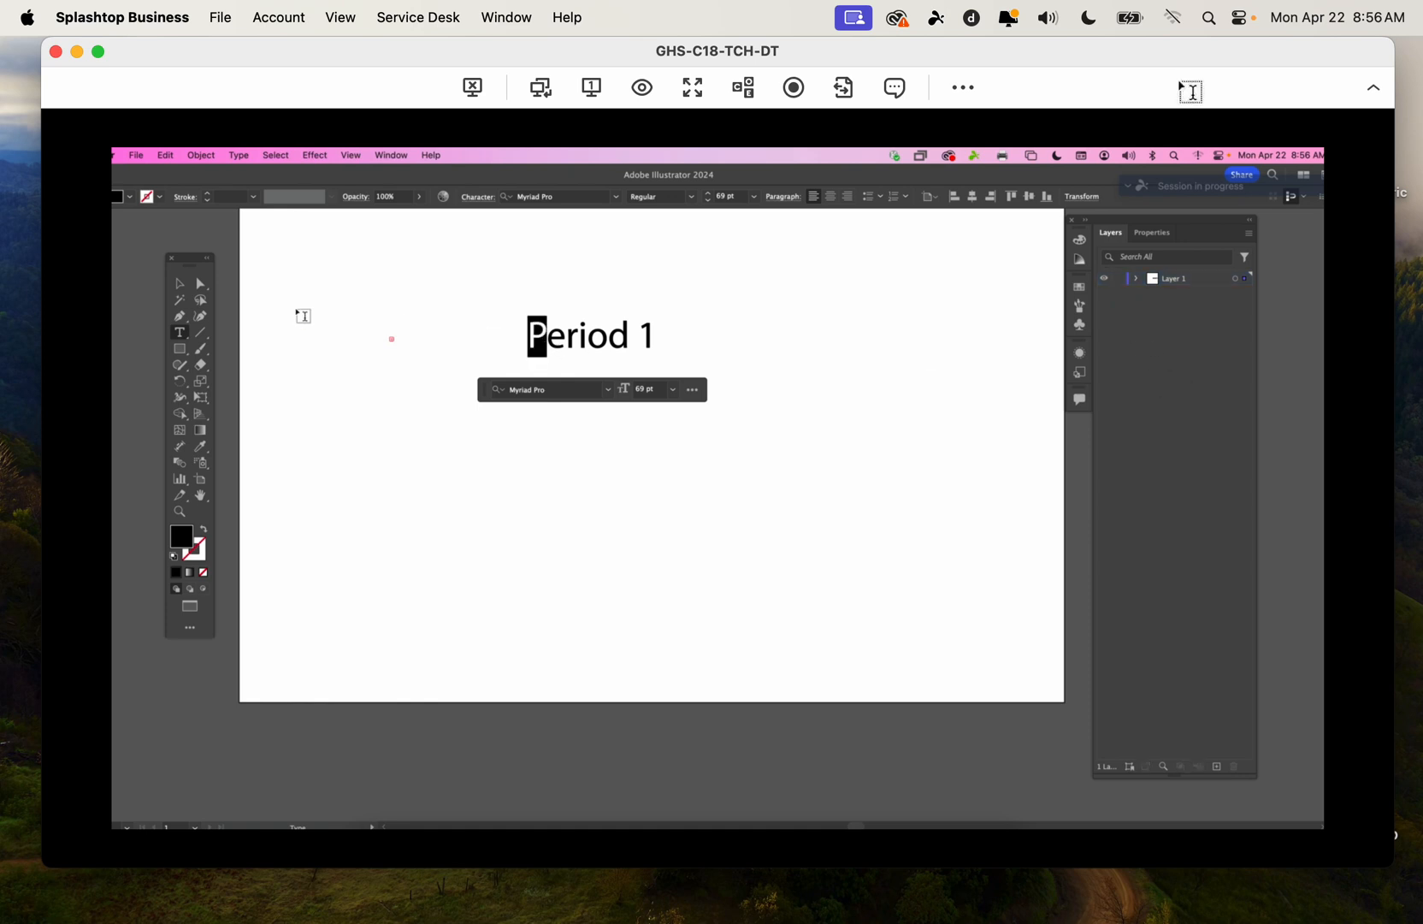
Deselect and reselect the Period 1 text as a whole object, and place the text cursor before its P
left_click(184, 288)
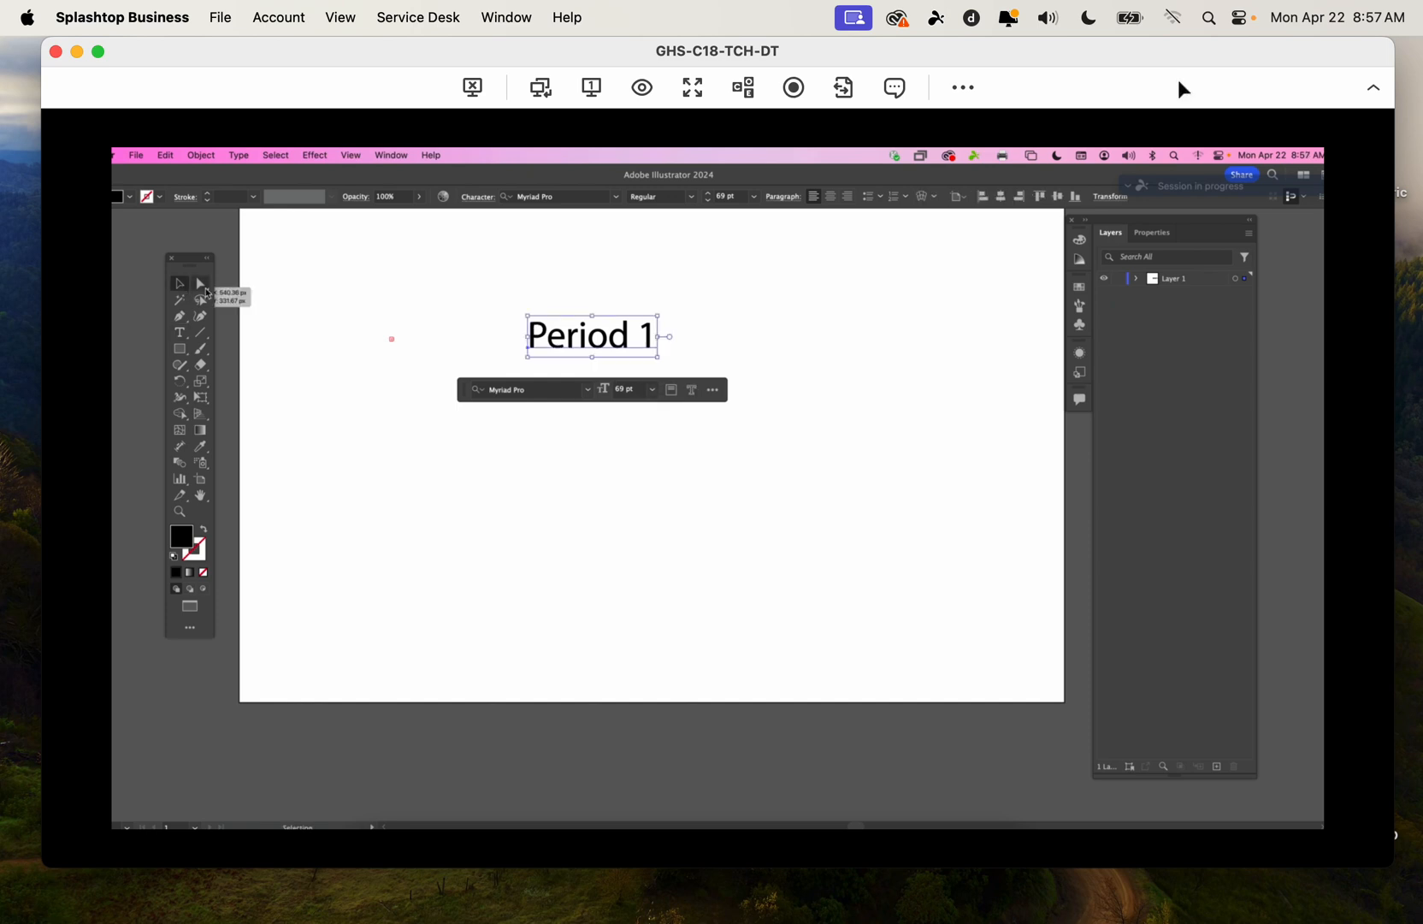
left_click(426, 302)
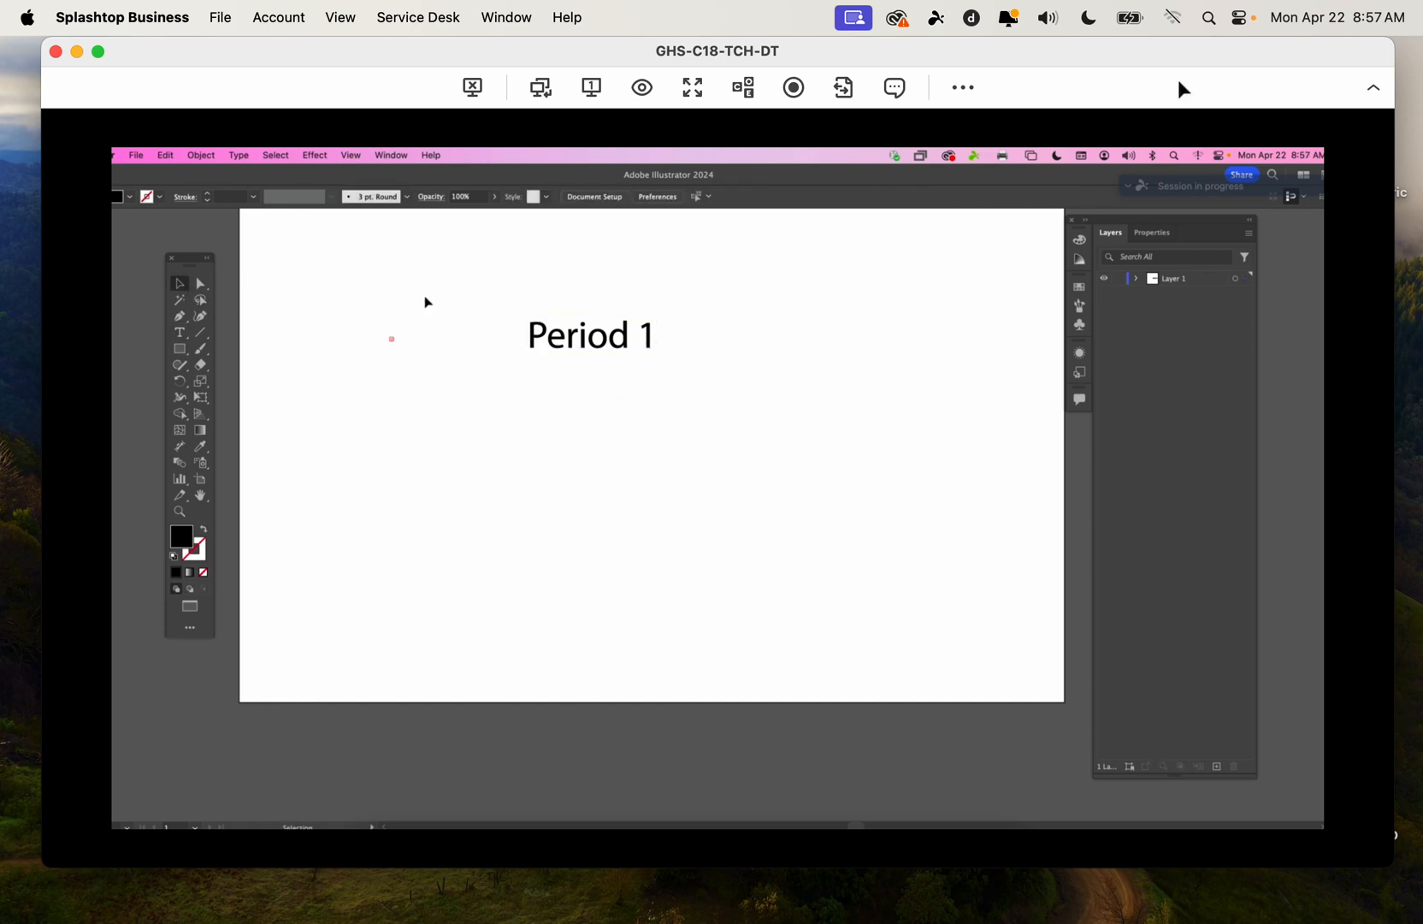
left_click(565, 342)
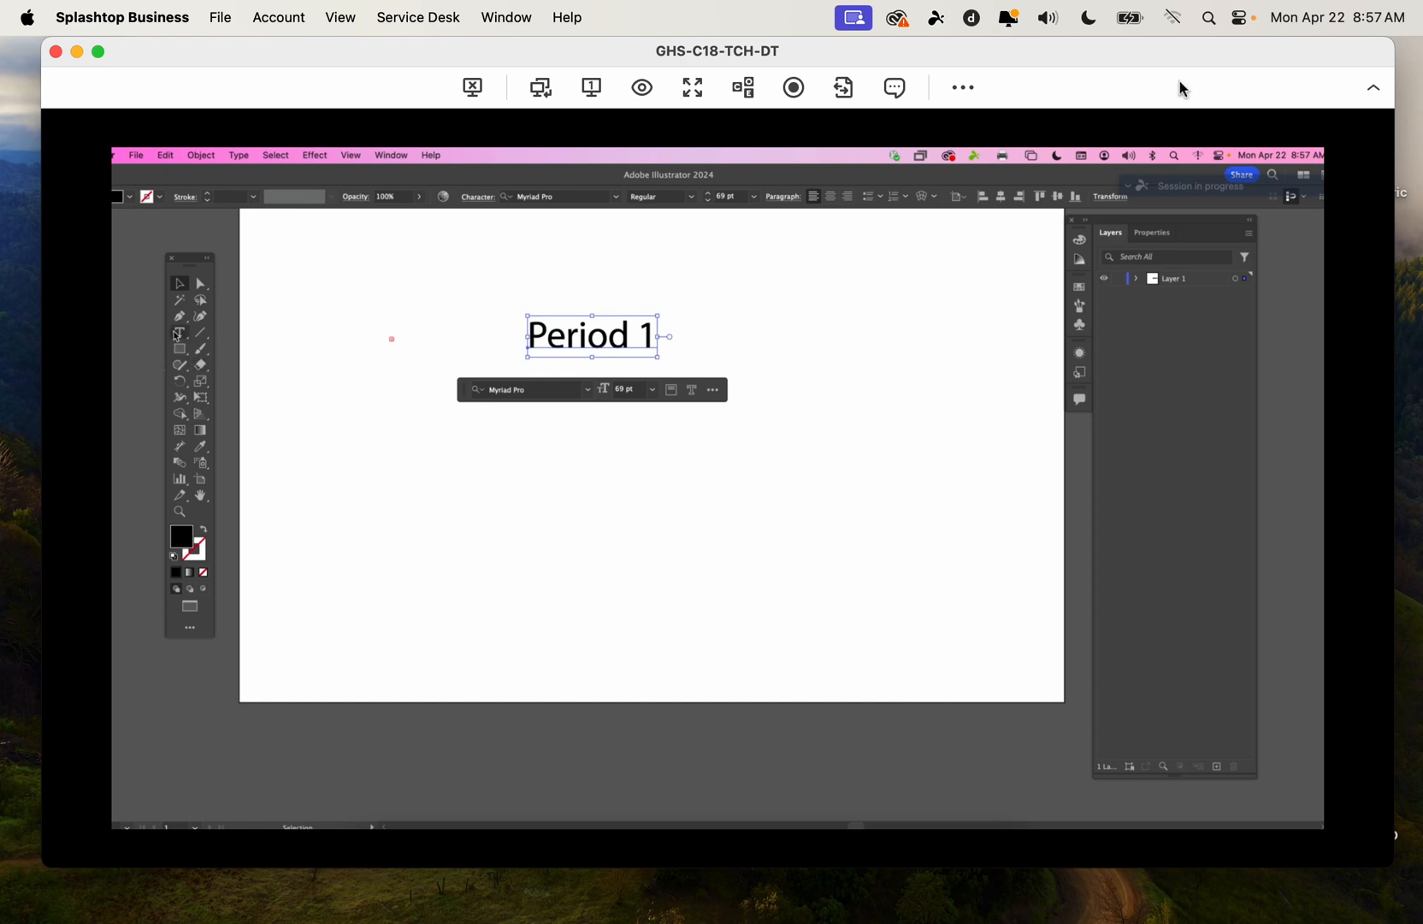
left_click(179, 335)
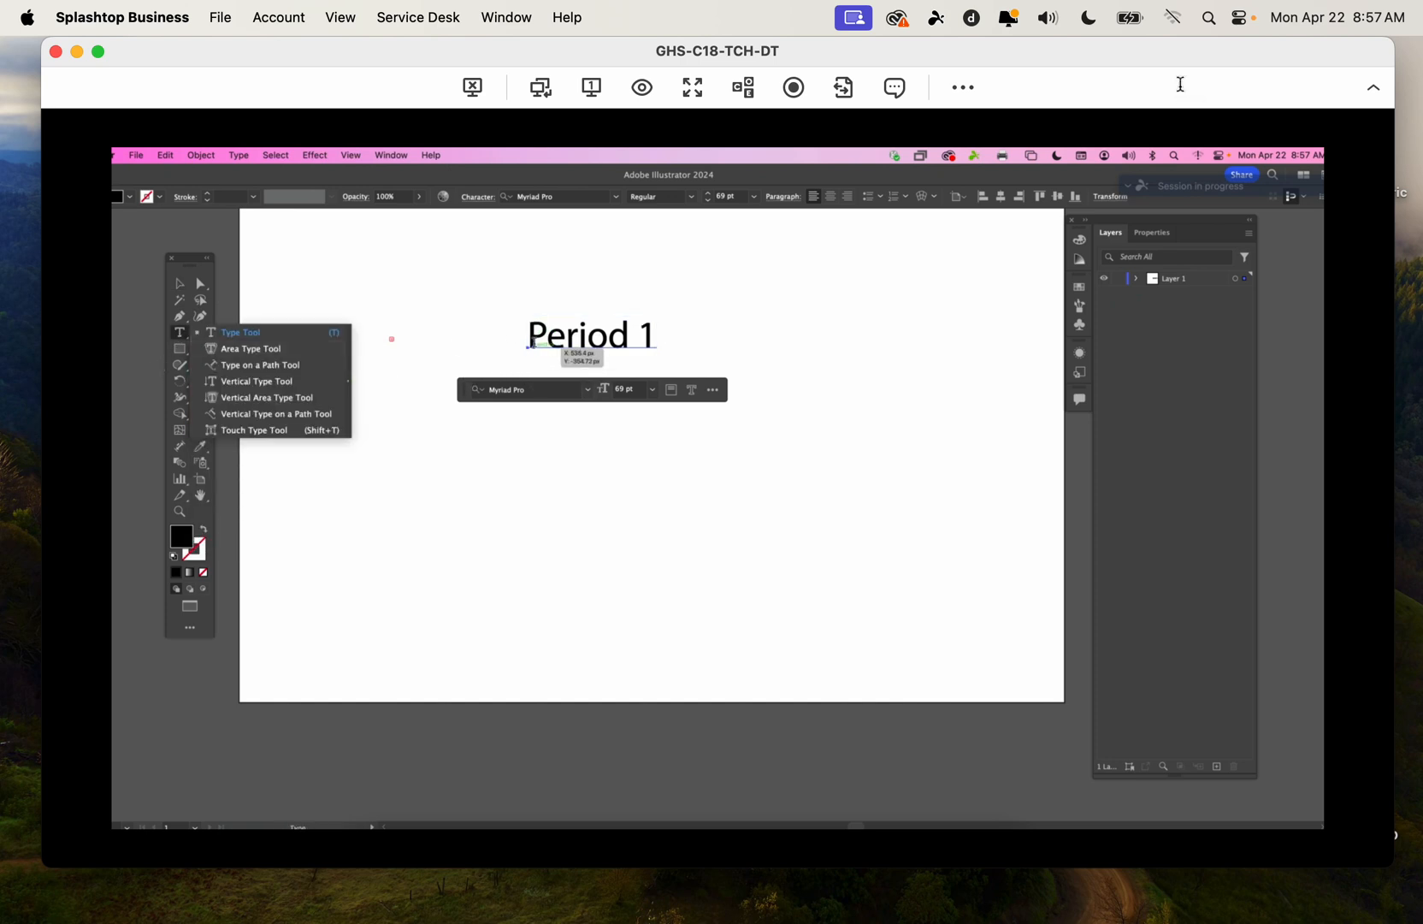
left_click(531, 342)
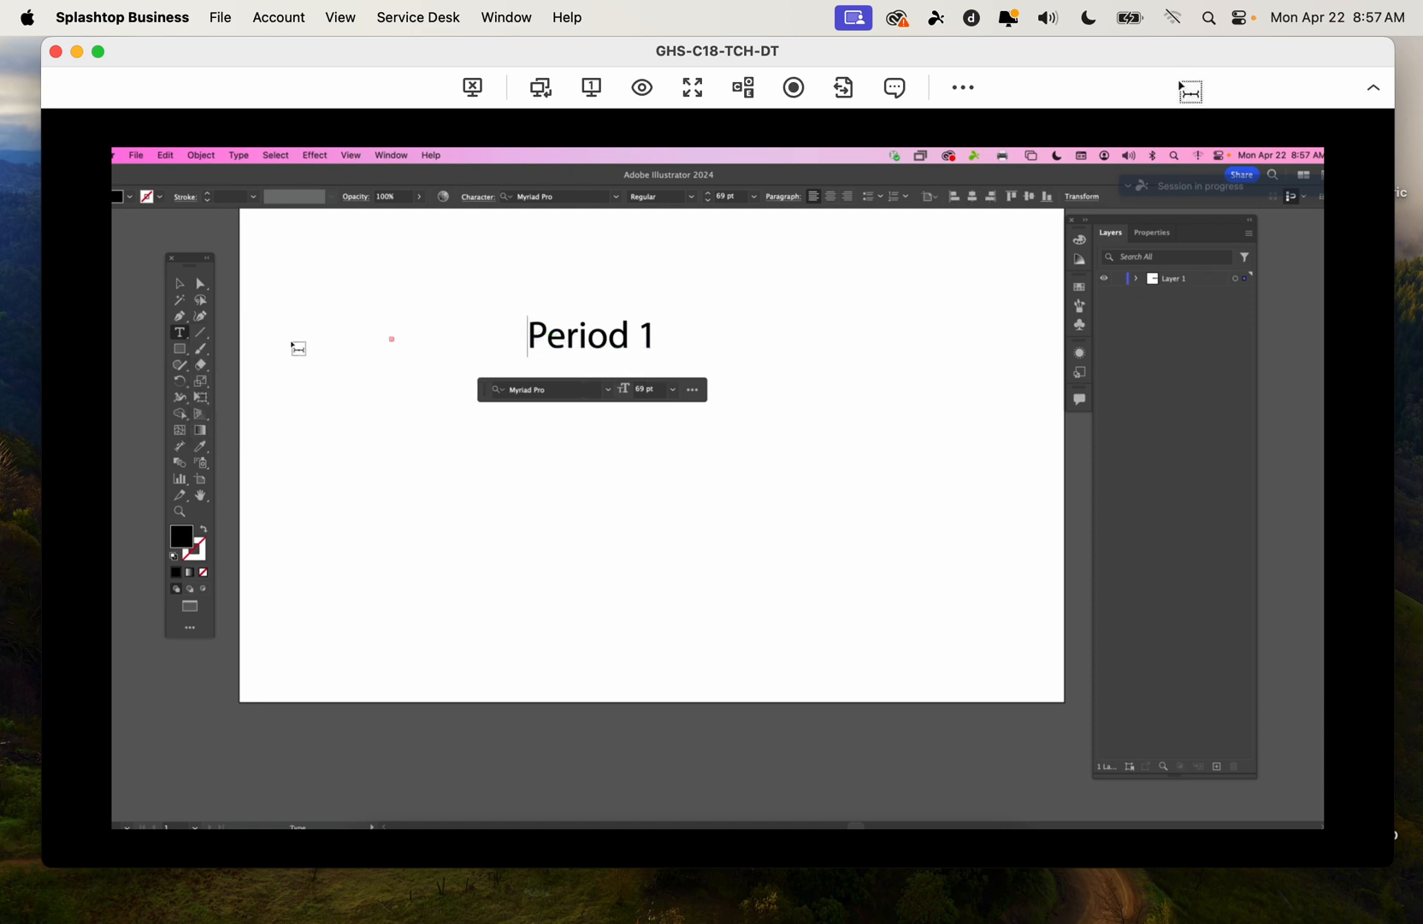
Switch from the Area Type Tool to the Touch Type Tool and select the letter P of Period 1
scroll(290, 348, "up", 5)
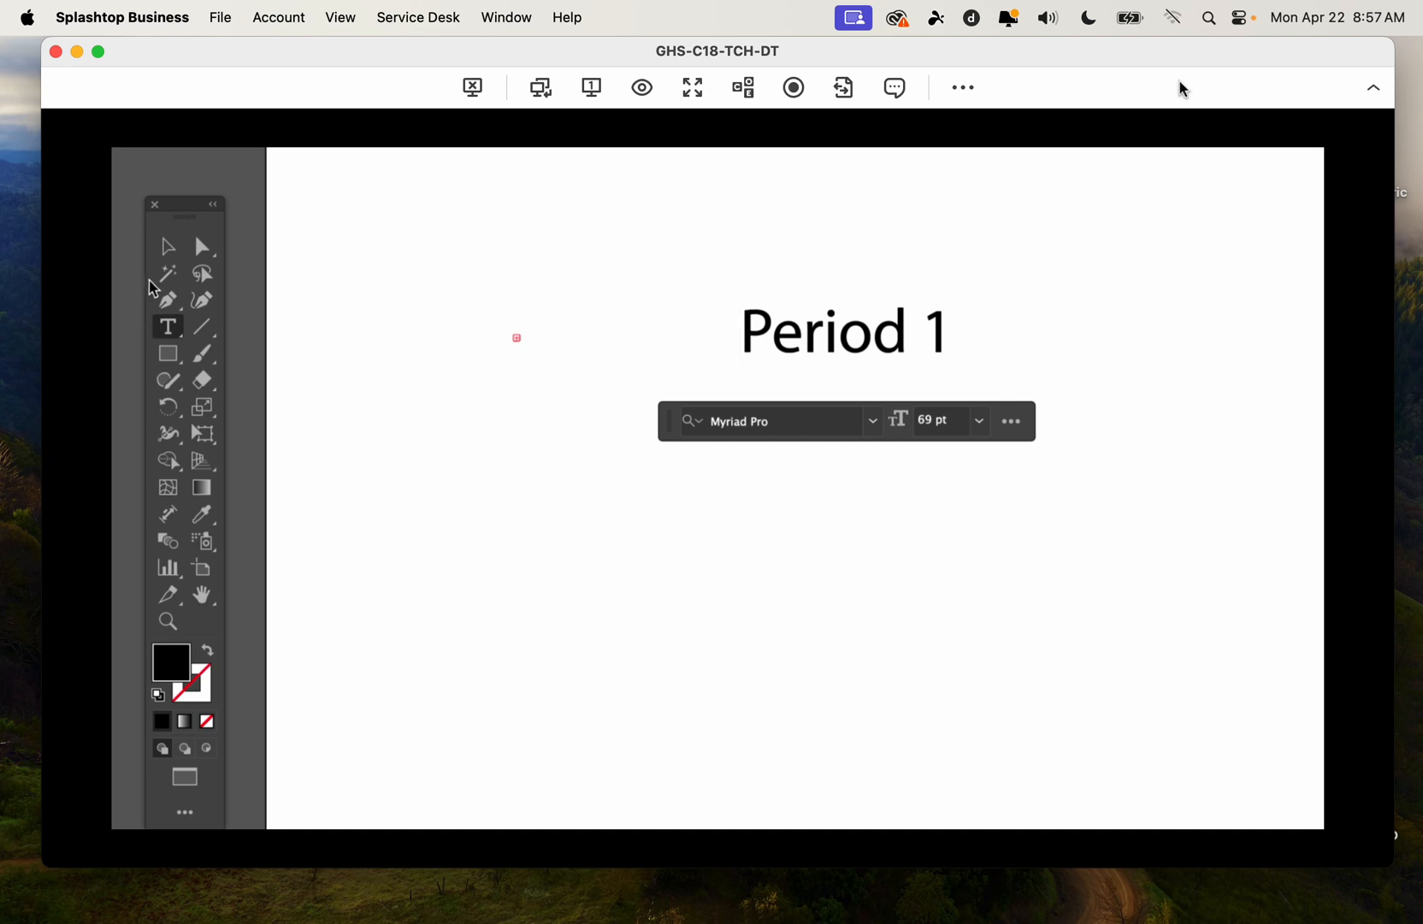
left_click(174, 322)
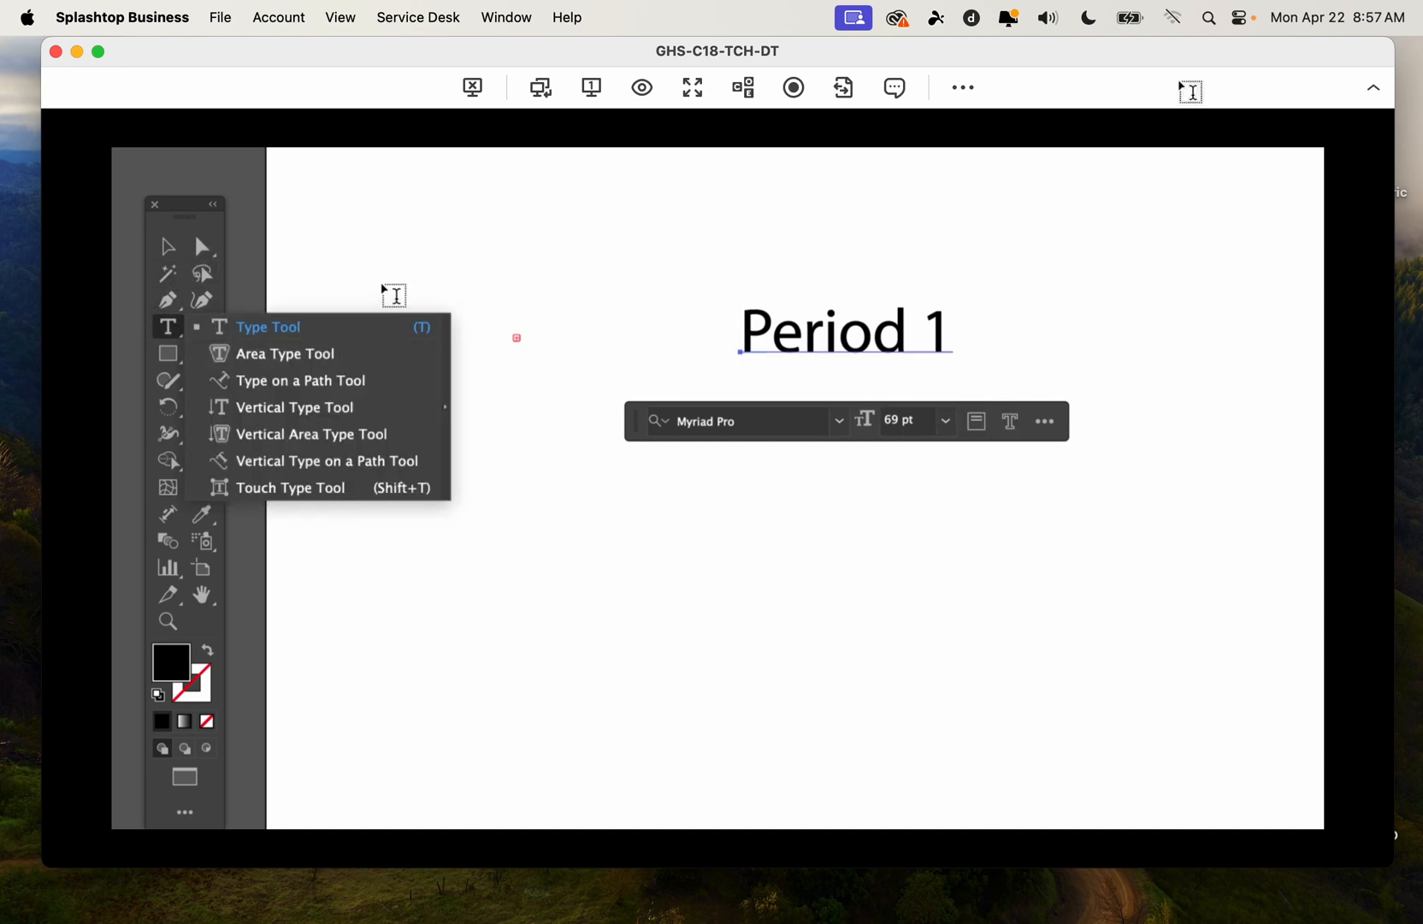
left_click(282, 353)
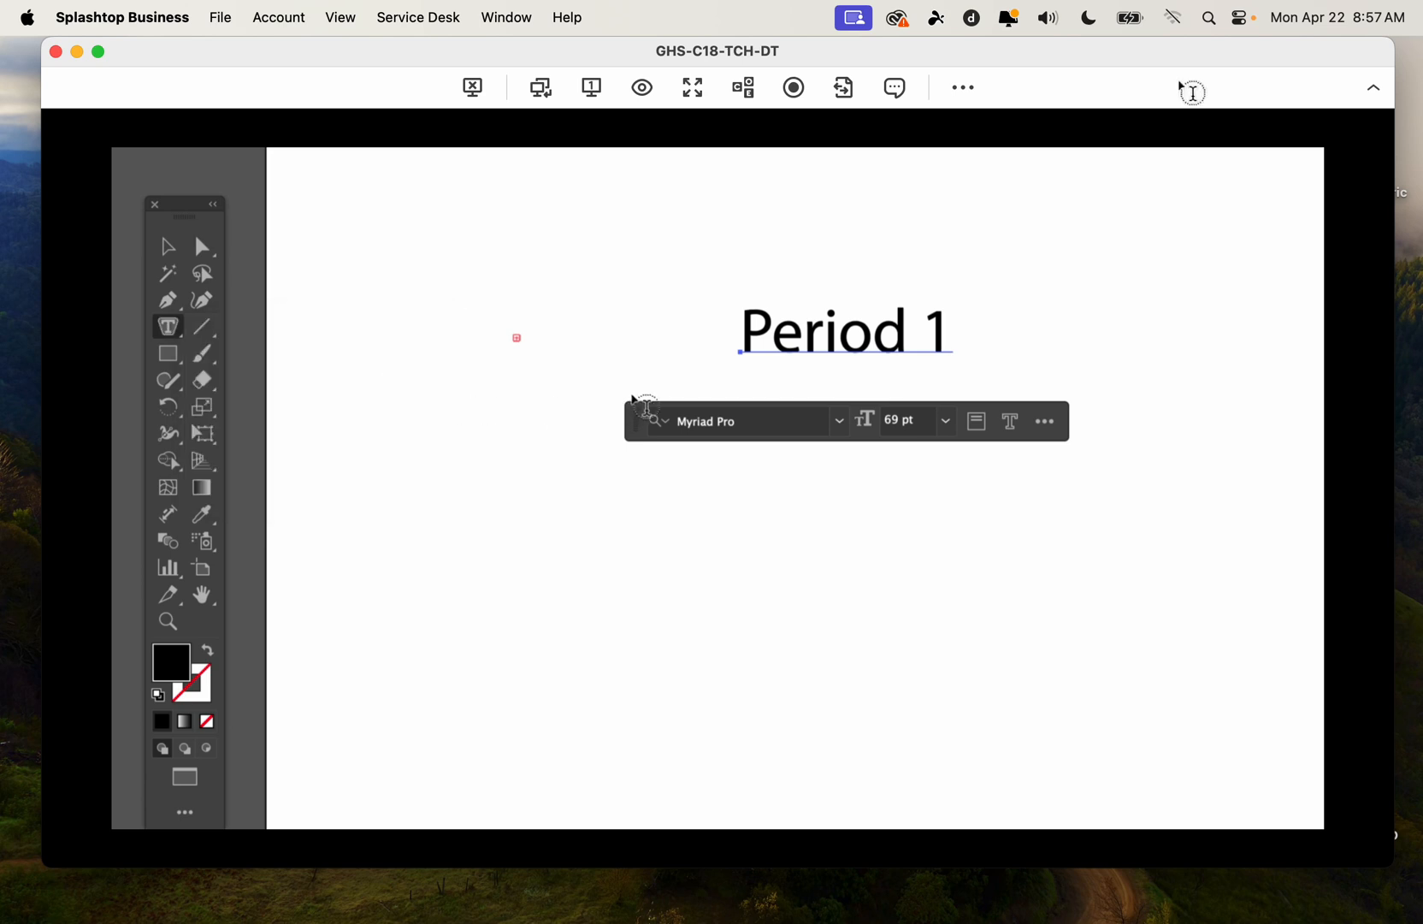
left_click(175, 328)
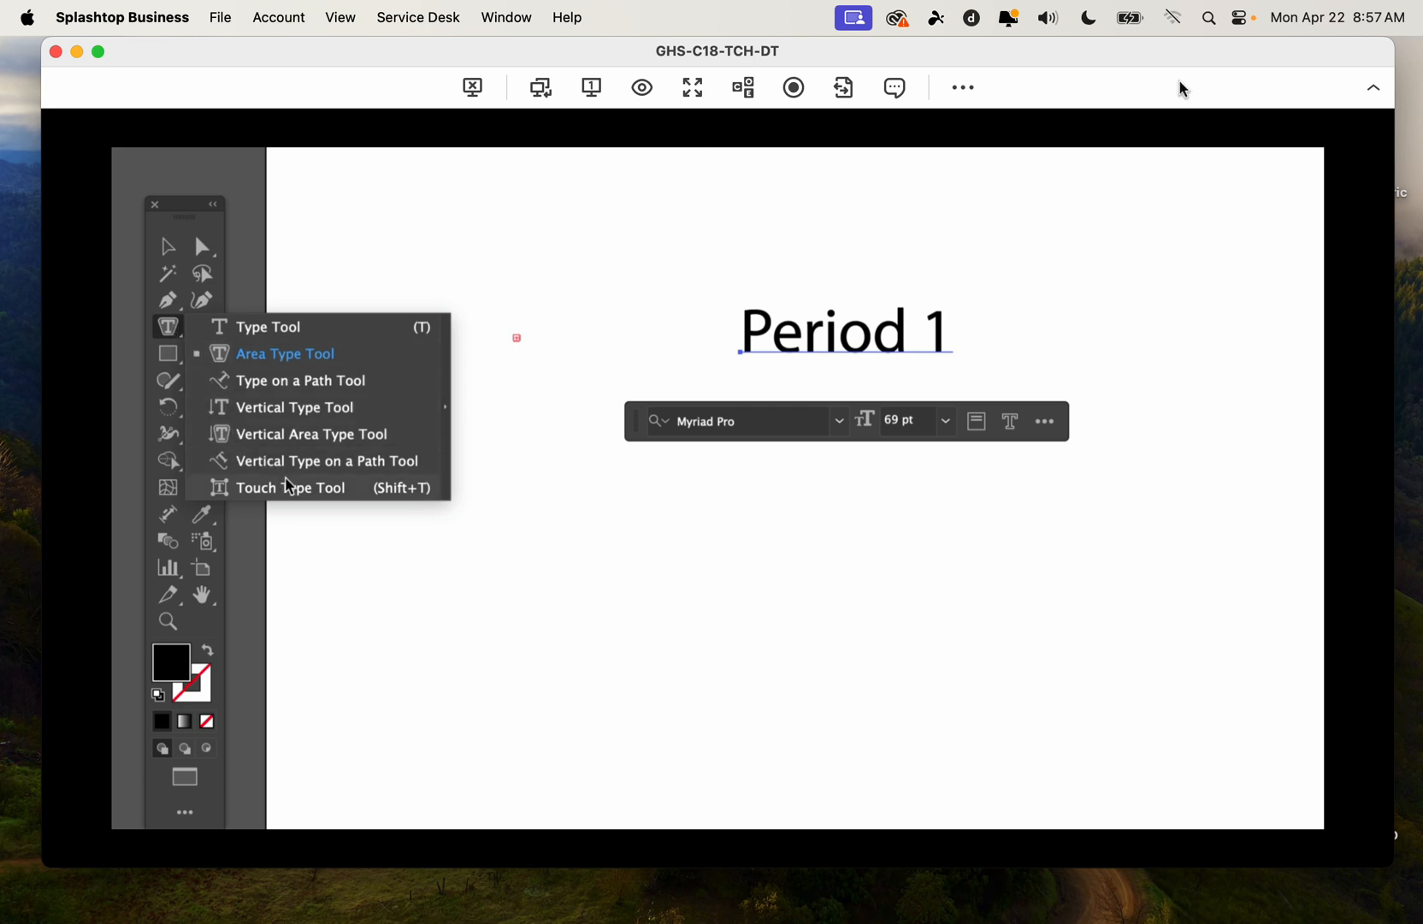
left_click(289, 489)
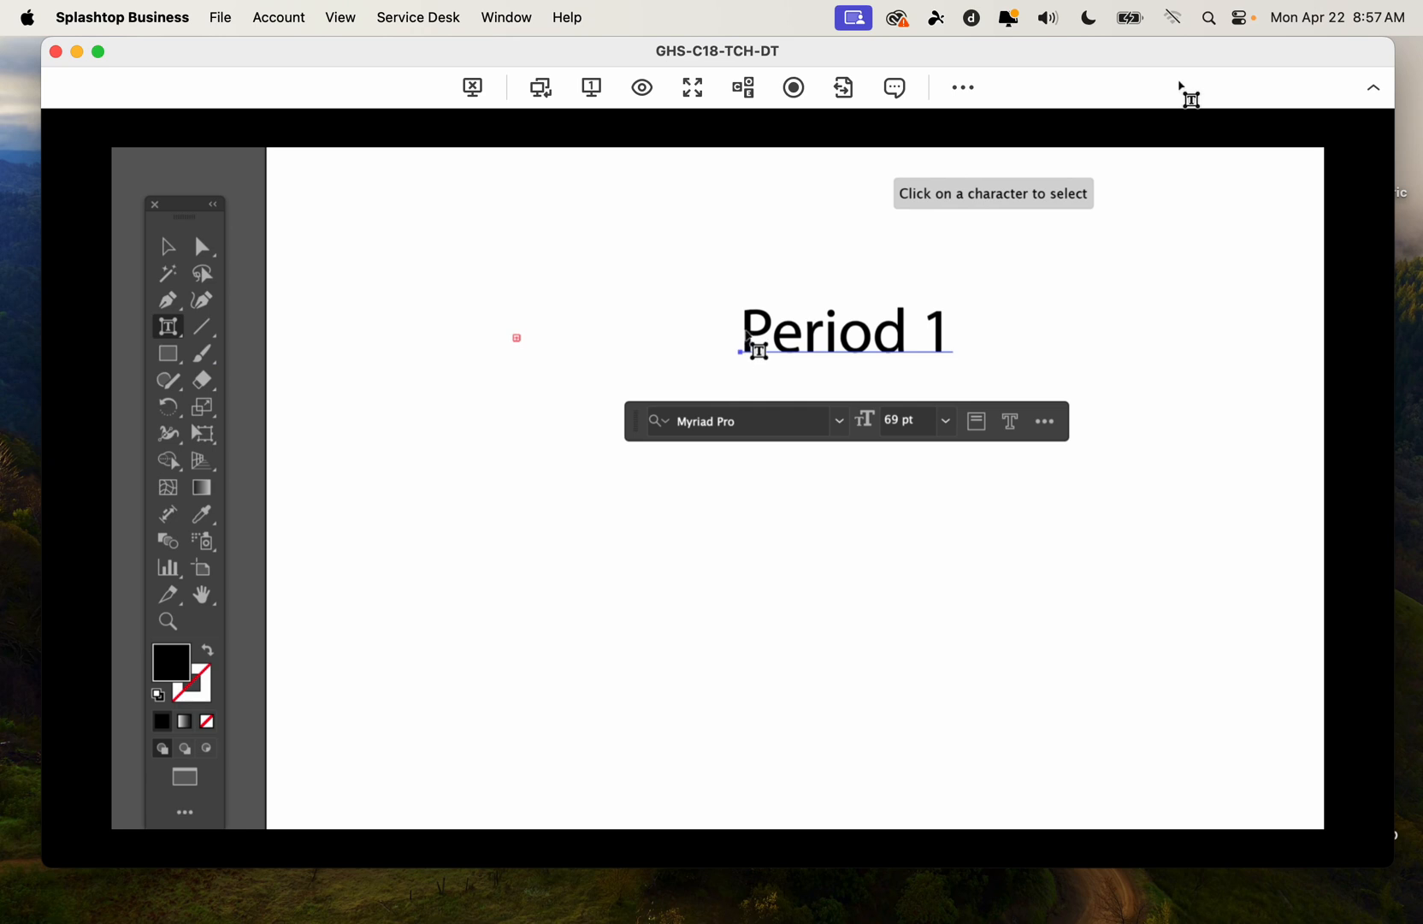
left_click(756, 345)
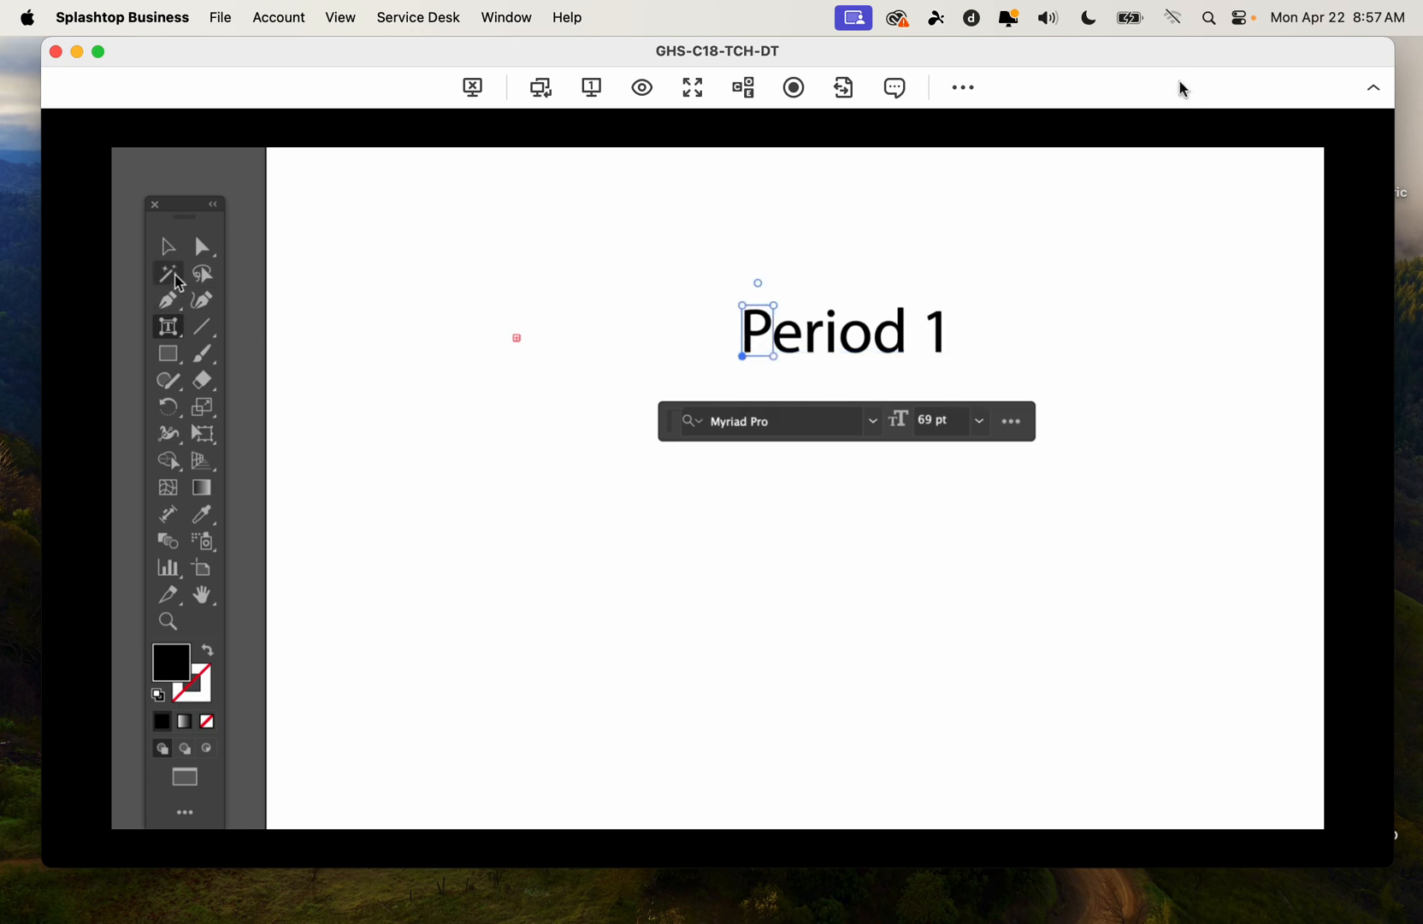
Return to the Selection tool, reactivate the Touch Type Tool and select the P of Period 1 again
left_click(171, 253)
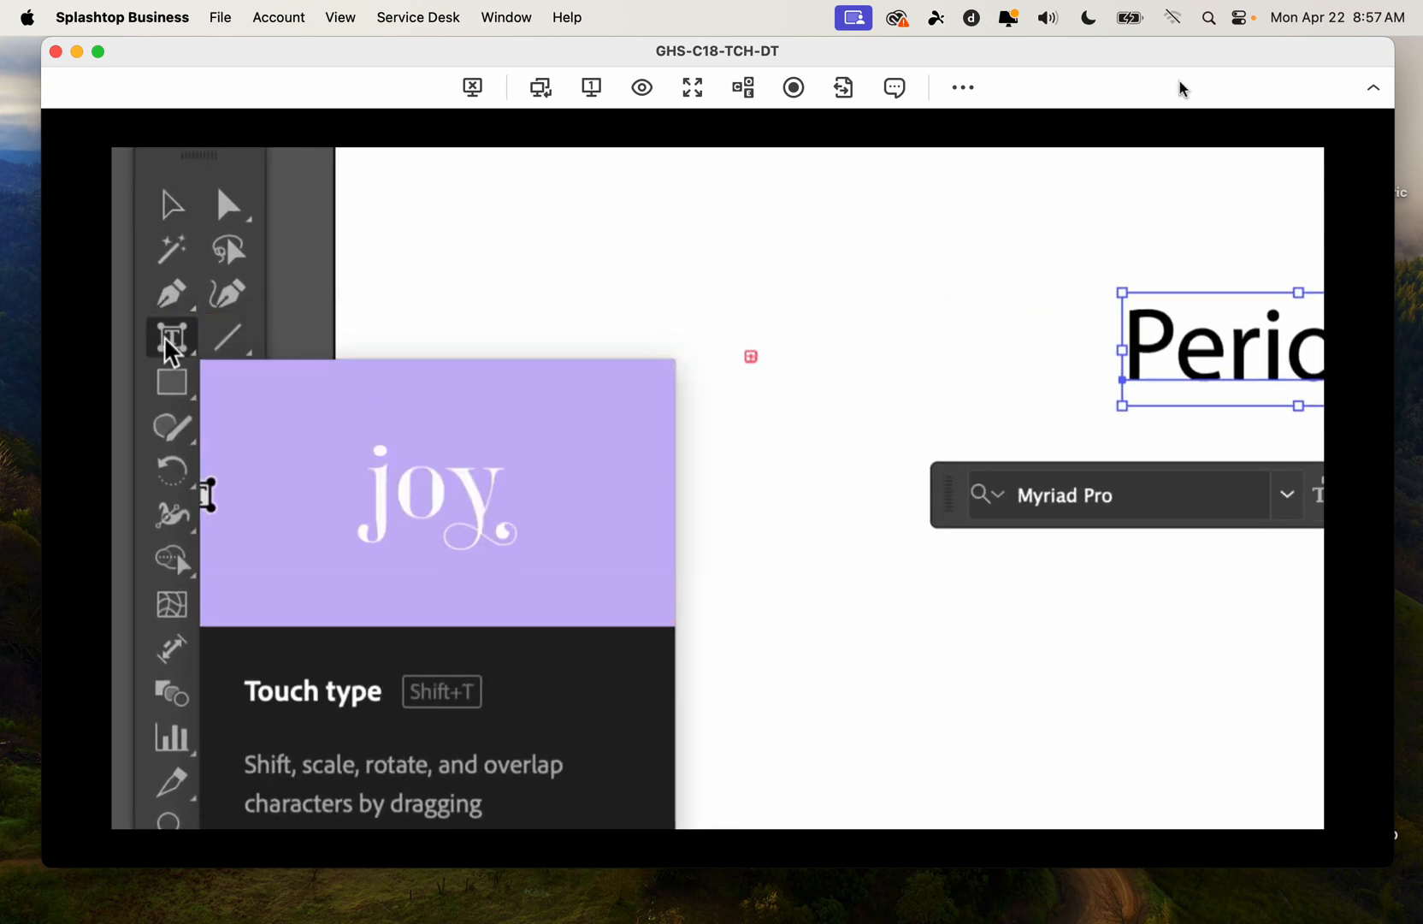
left_click(170, 333)
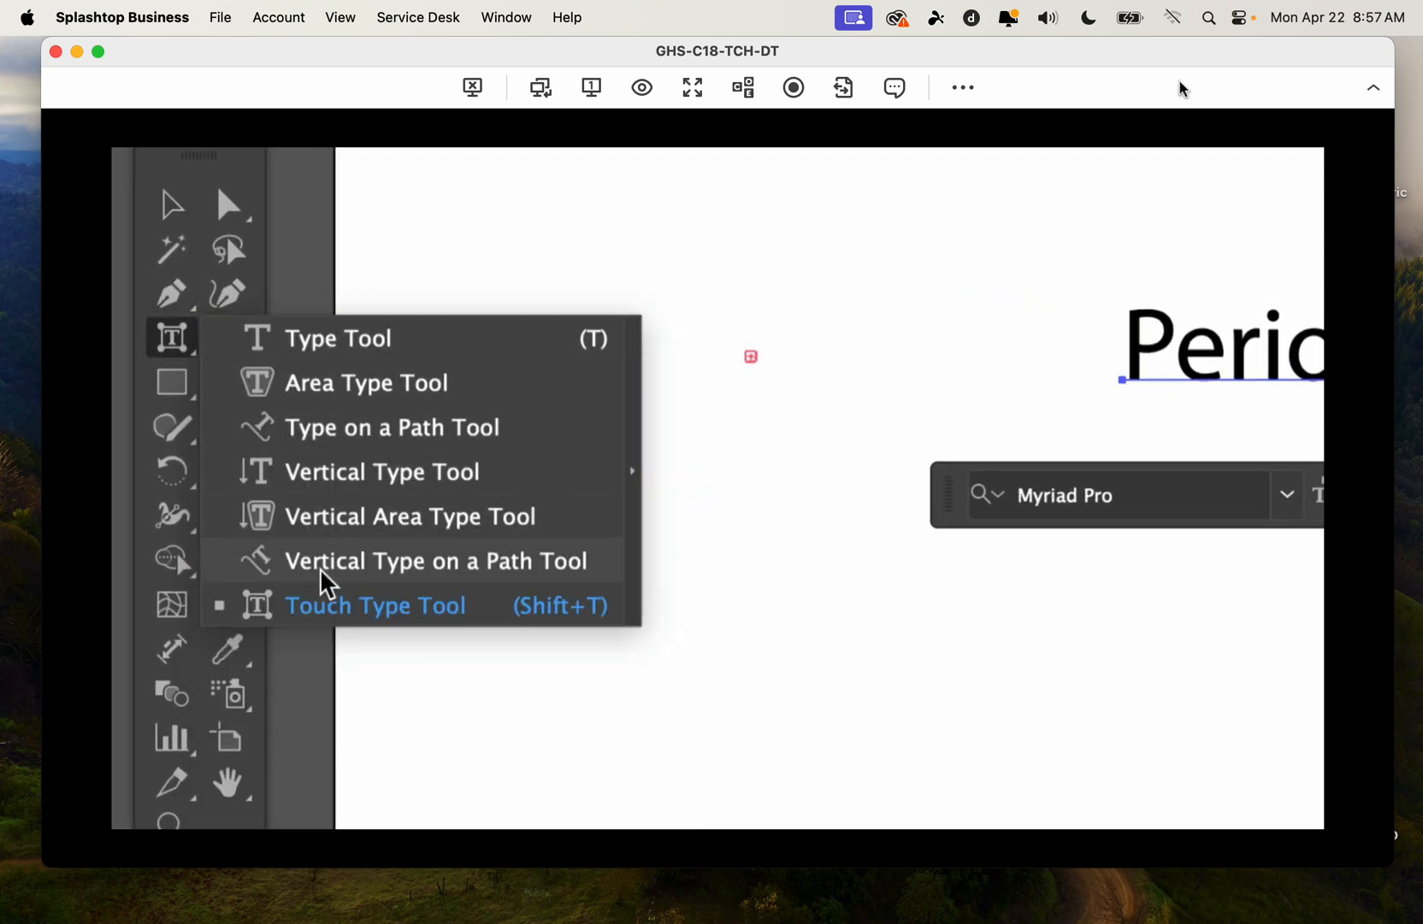
left_click(362, 623)
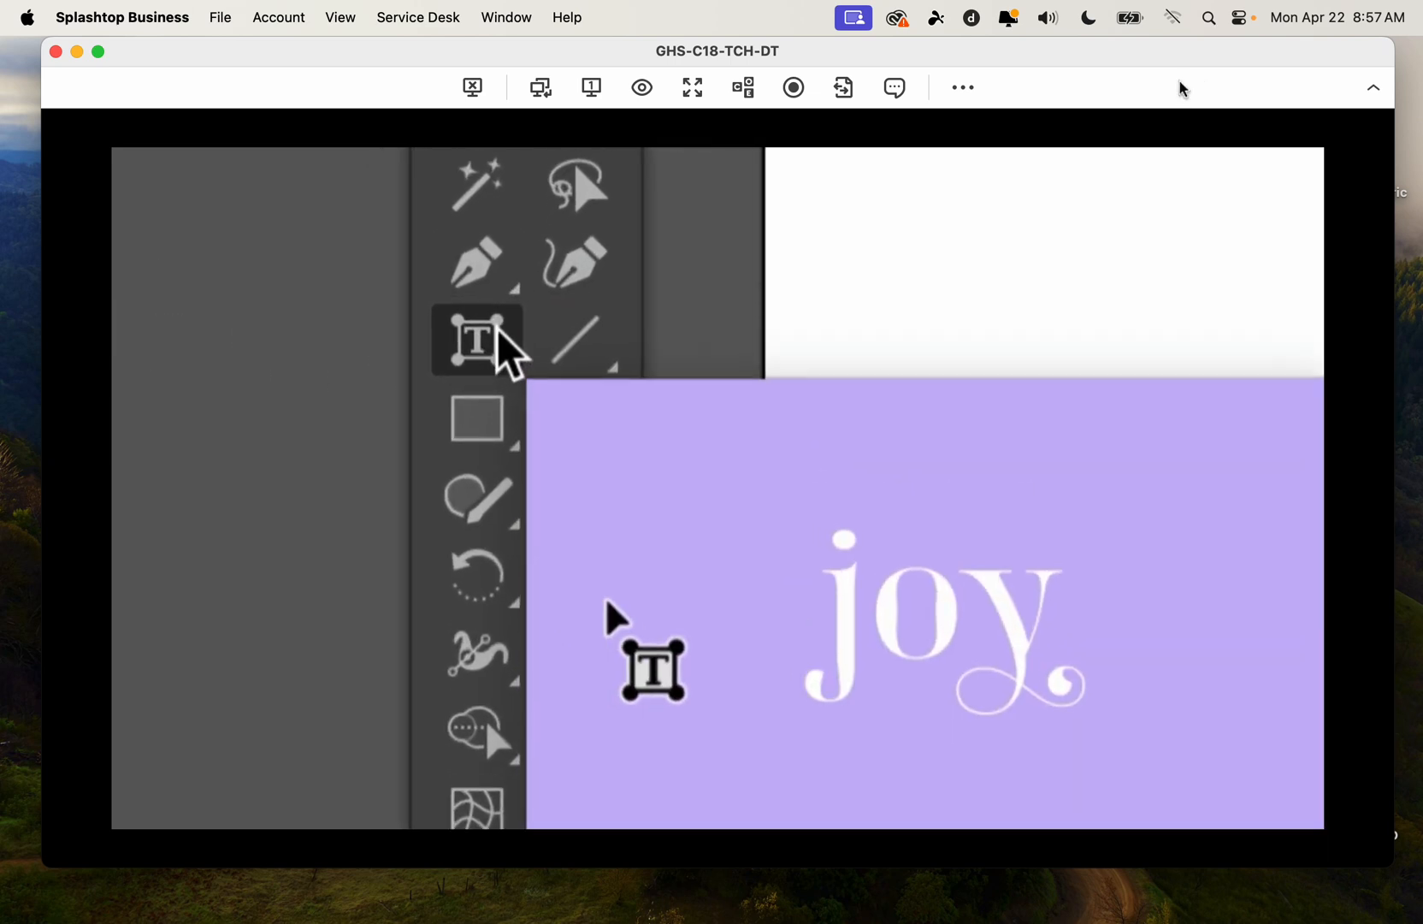
left_click(500, 338)
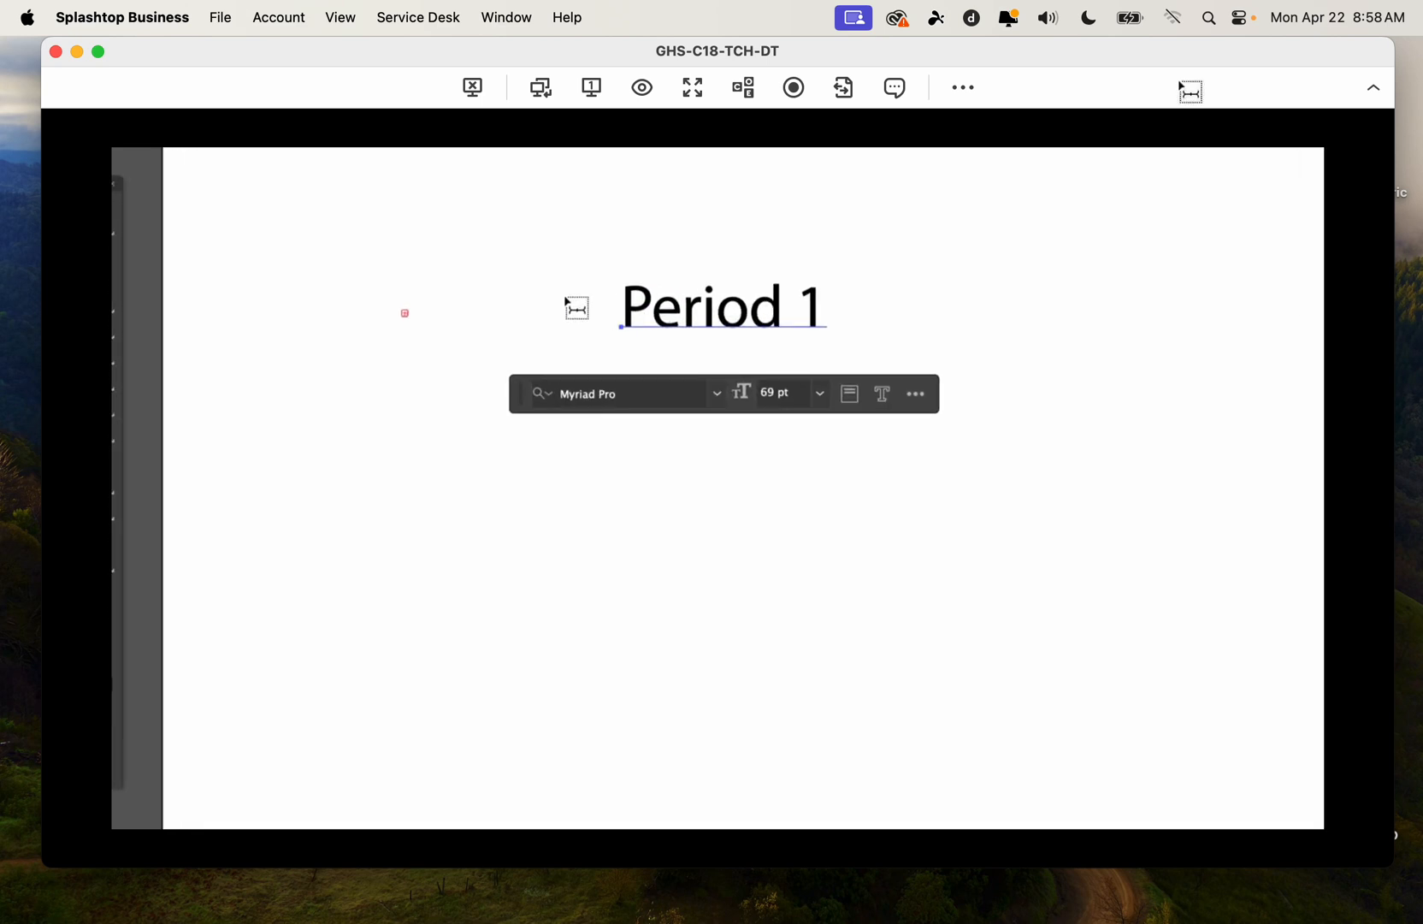
scroll(579, 282, "up", 1)
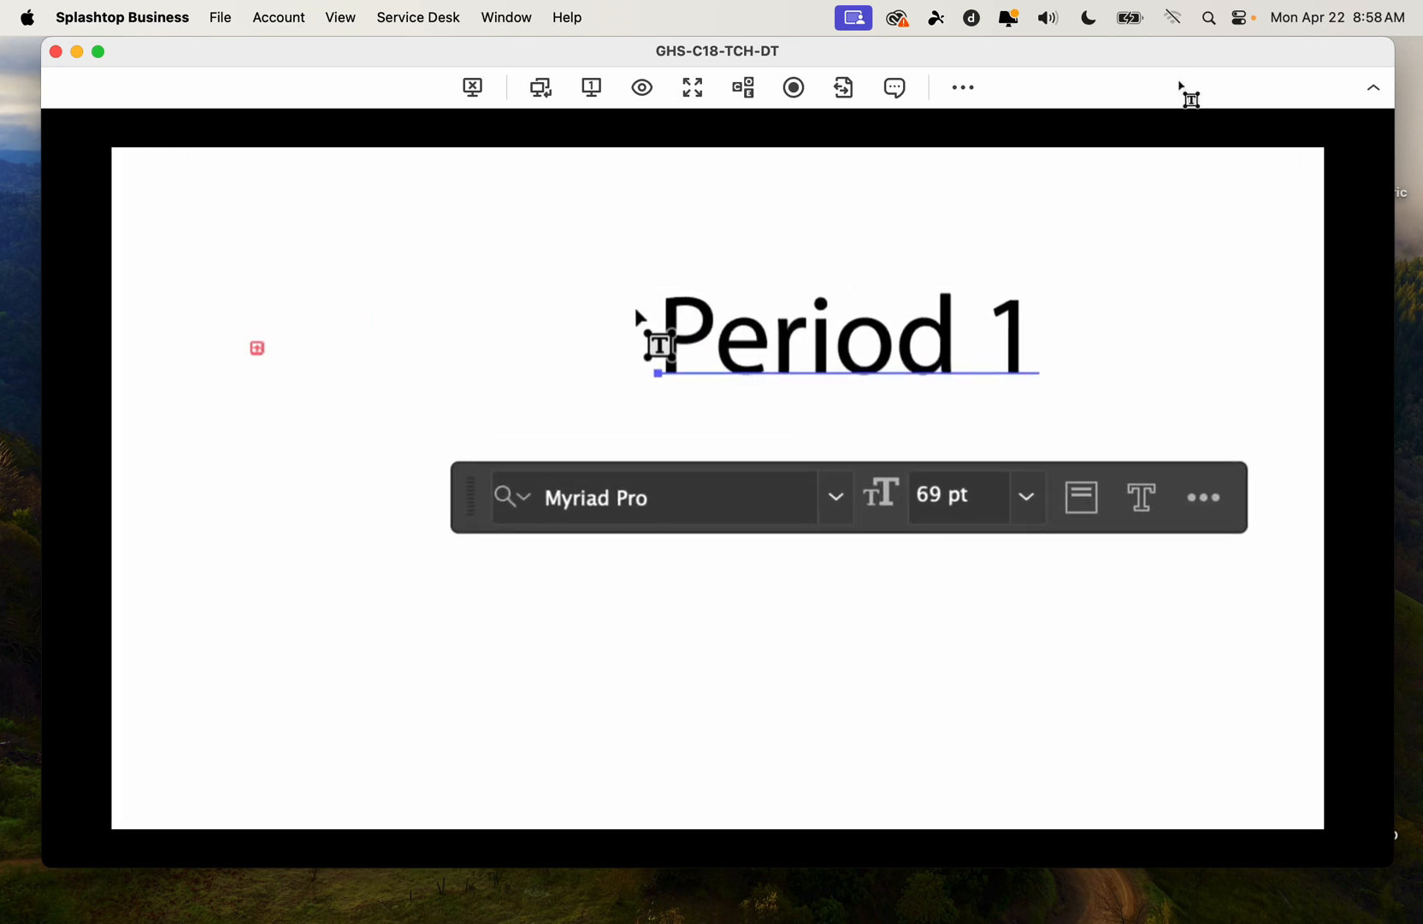
left_click(675, 342)
scroll(675, 351, "down", 3)
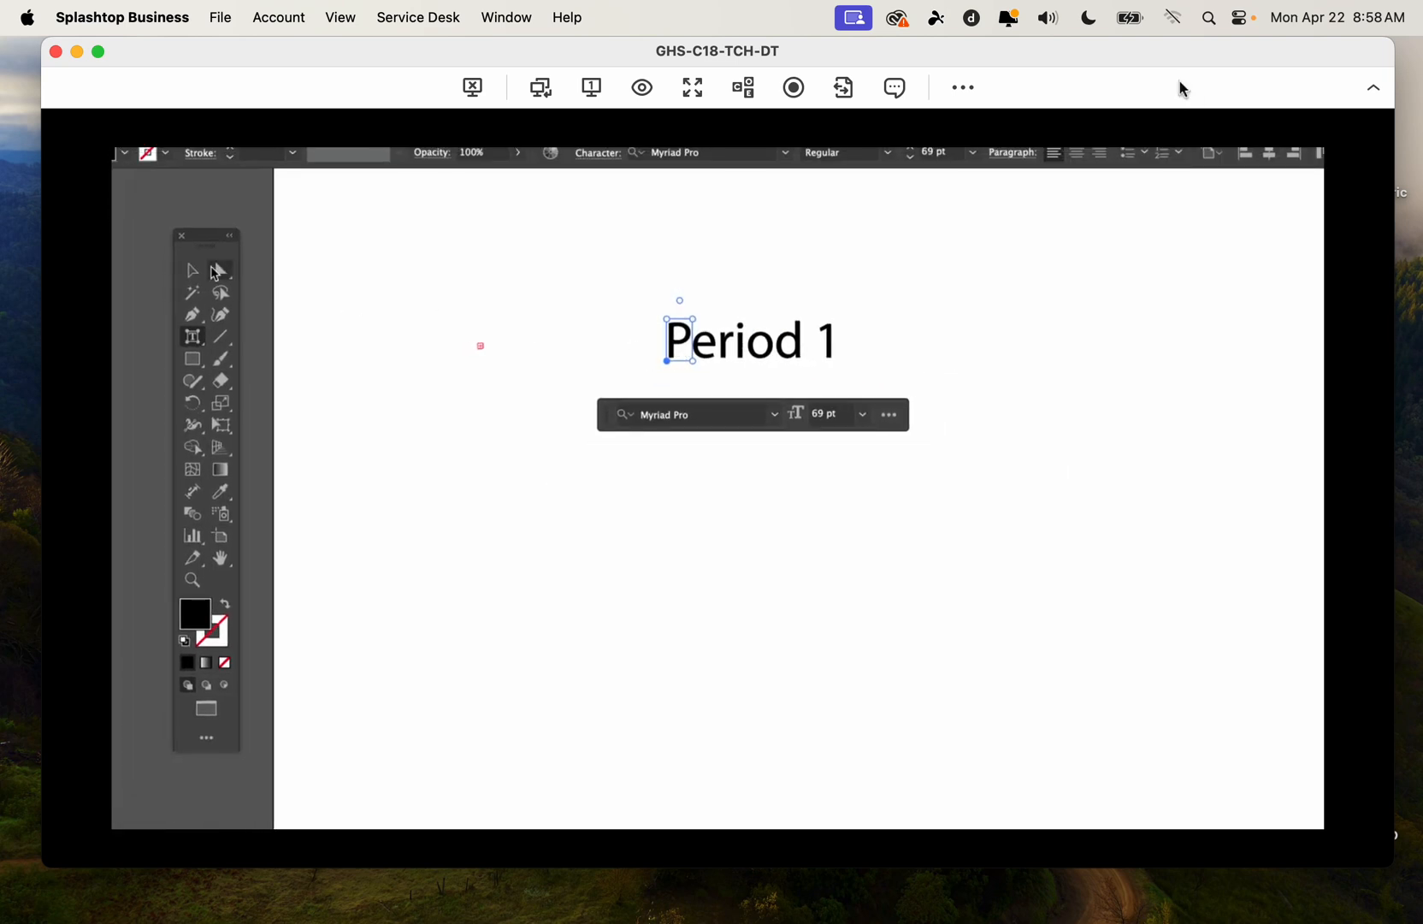
Deselect the Period 1 text and select the whole text object with the Selection tool
scroll(192, 270, "up", 4)
left_click(196, 282)
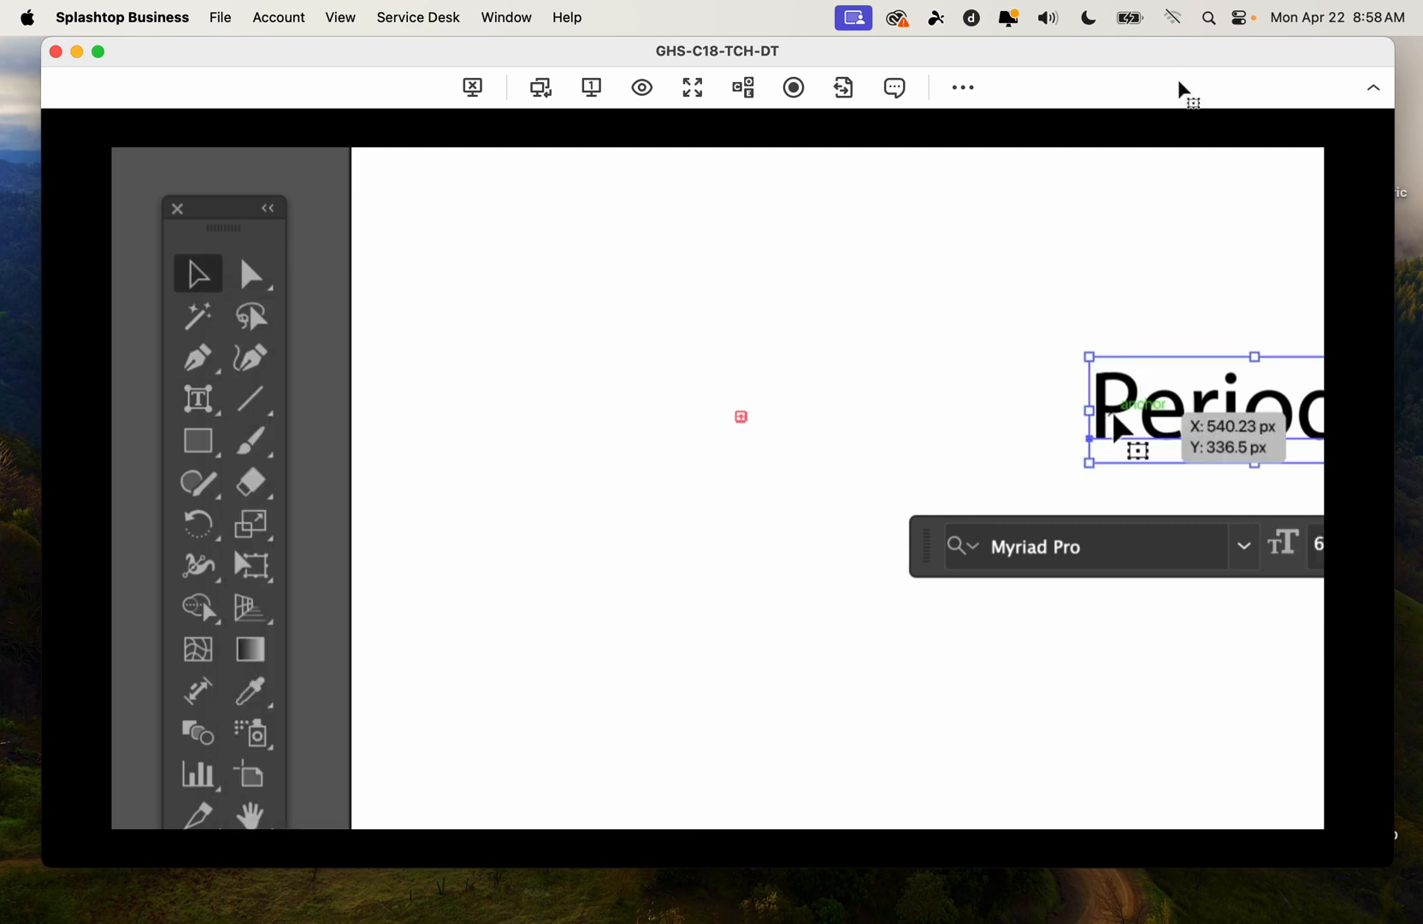
left_click(1048, 415)
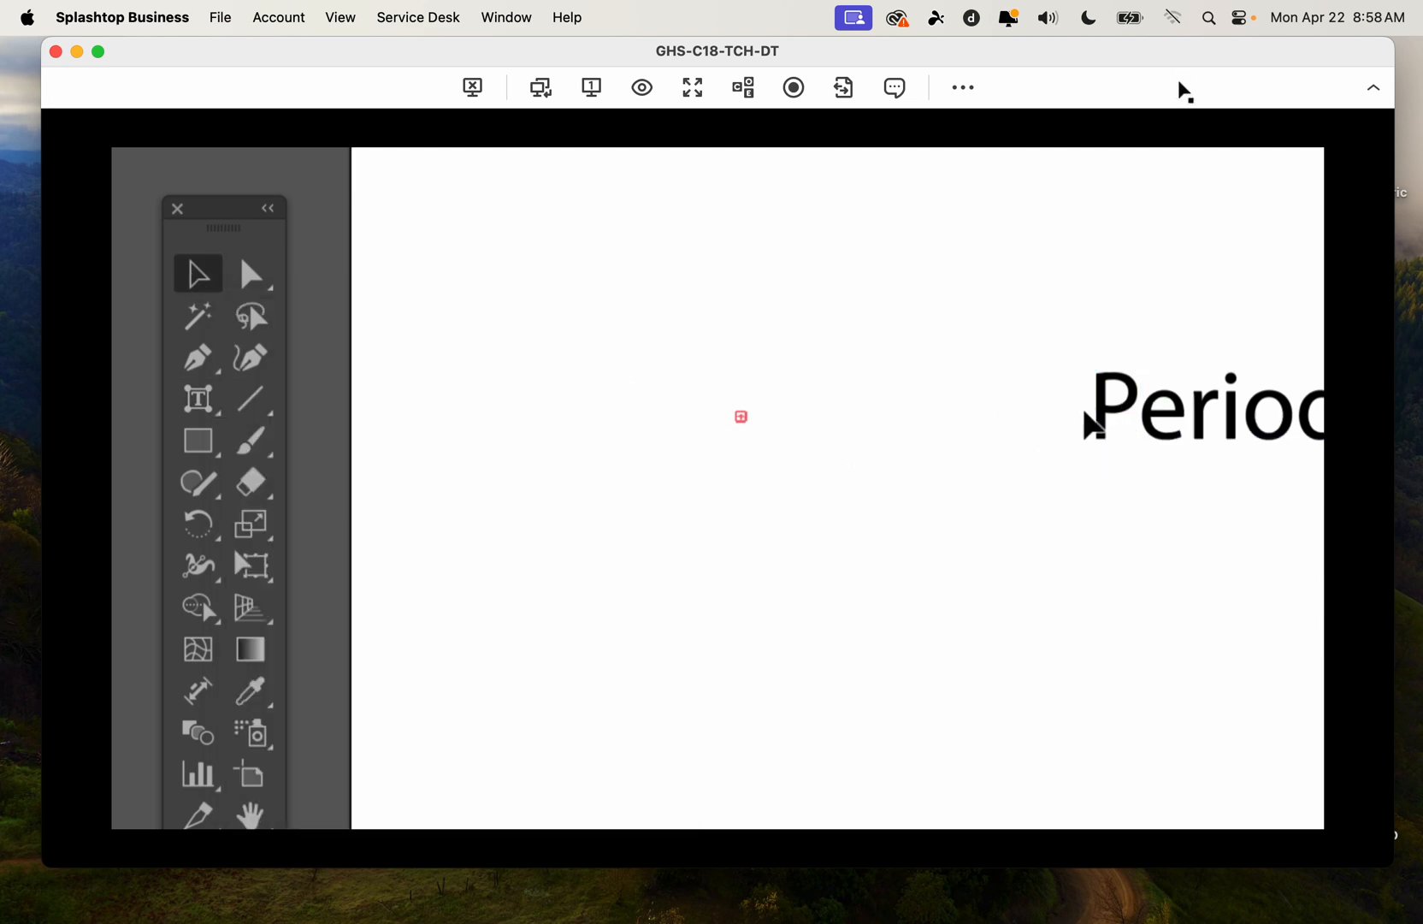
left_click(1108, 409)
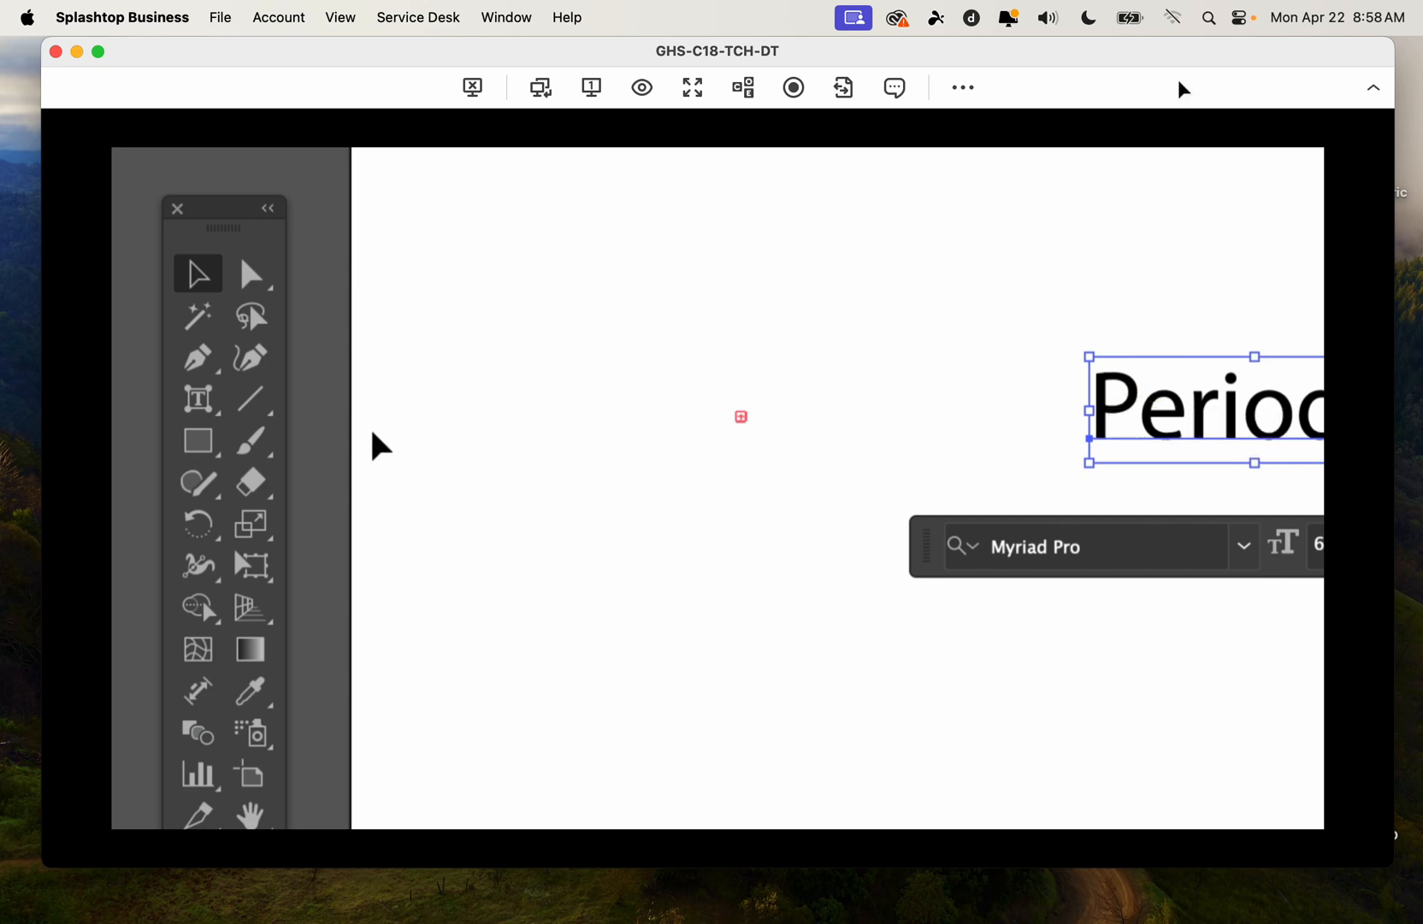
Raise the P of Period 1 with the Touch Type Tool, rotate it clockwise, and lower it back toward the other letters
left_click(211, 402)
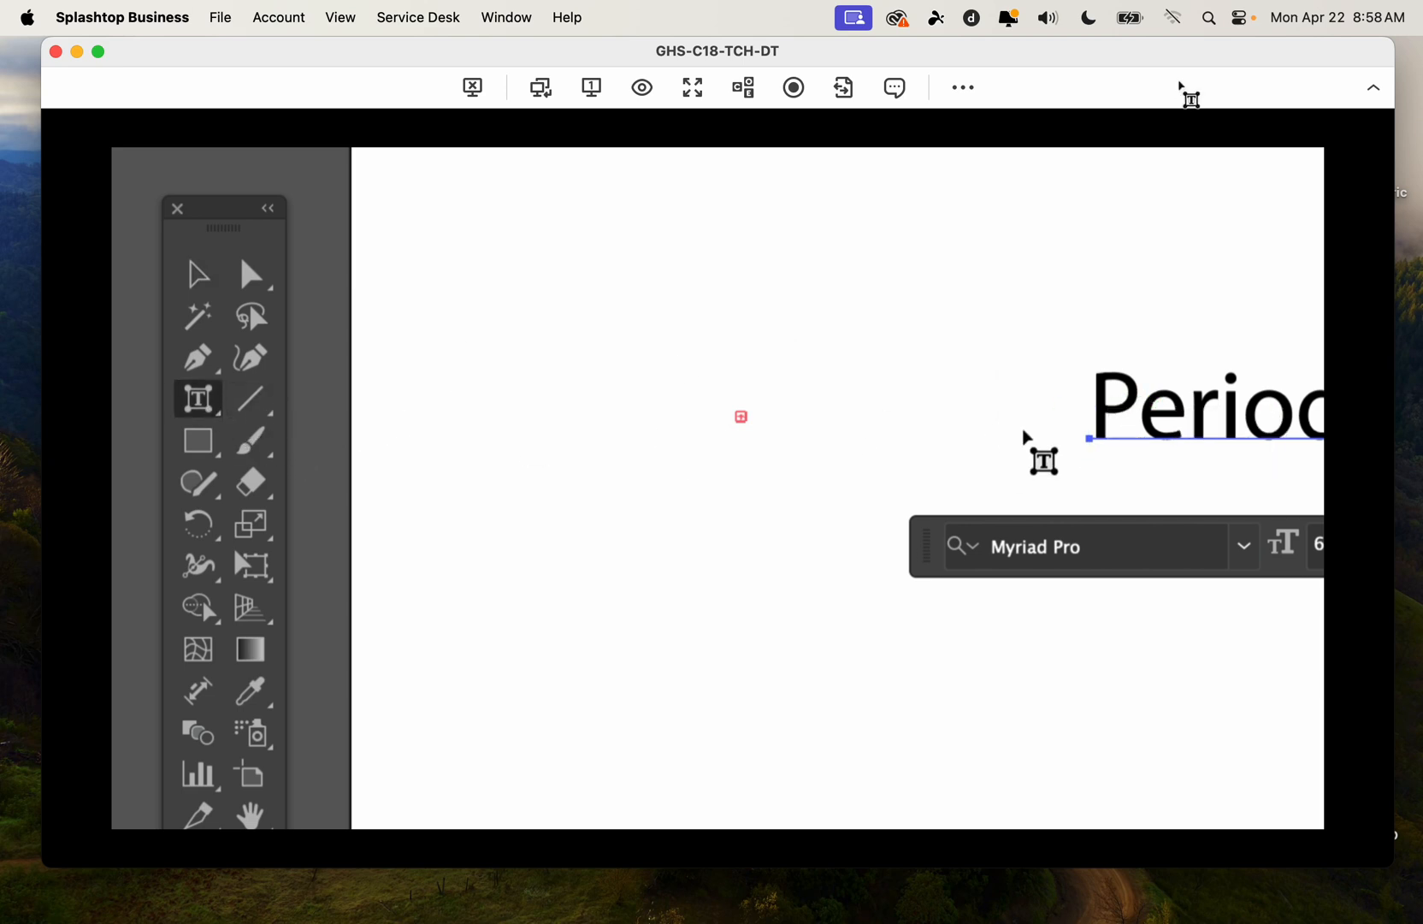
left_click_drag(1118, 414, 1123, 376)
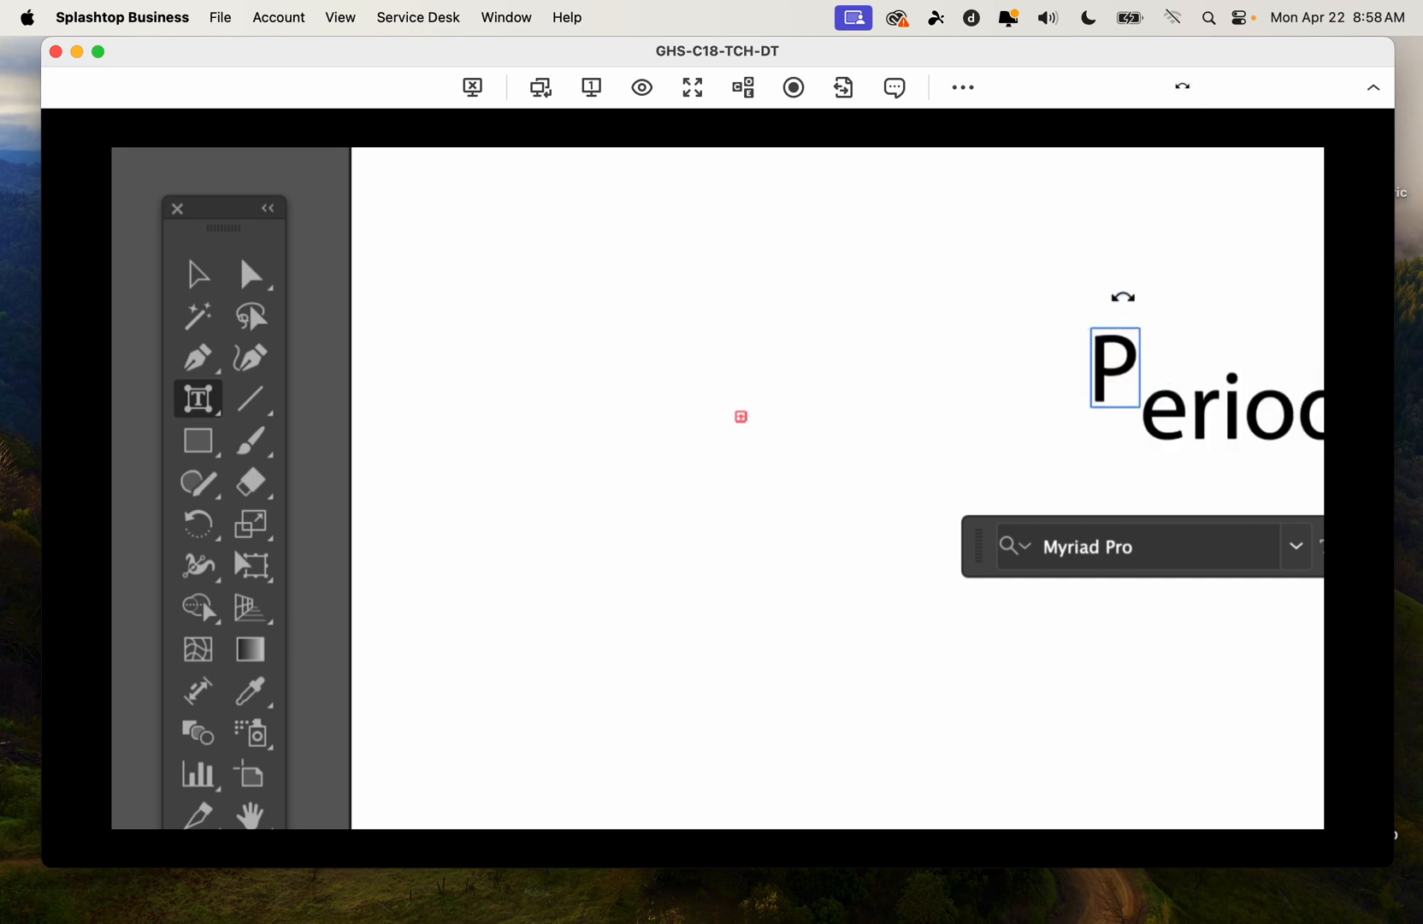
left_click_drag(1123, 297, 1159, 299)
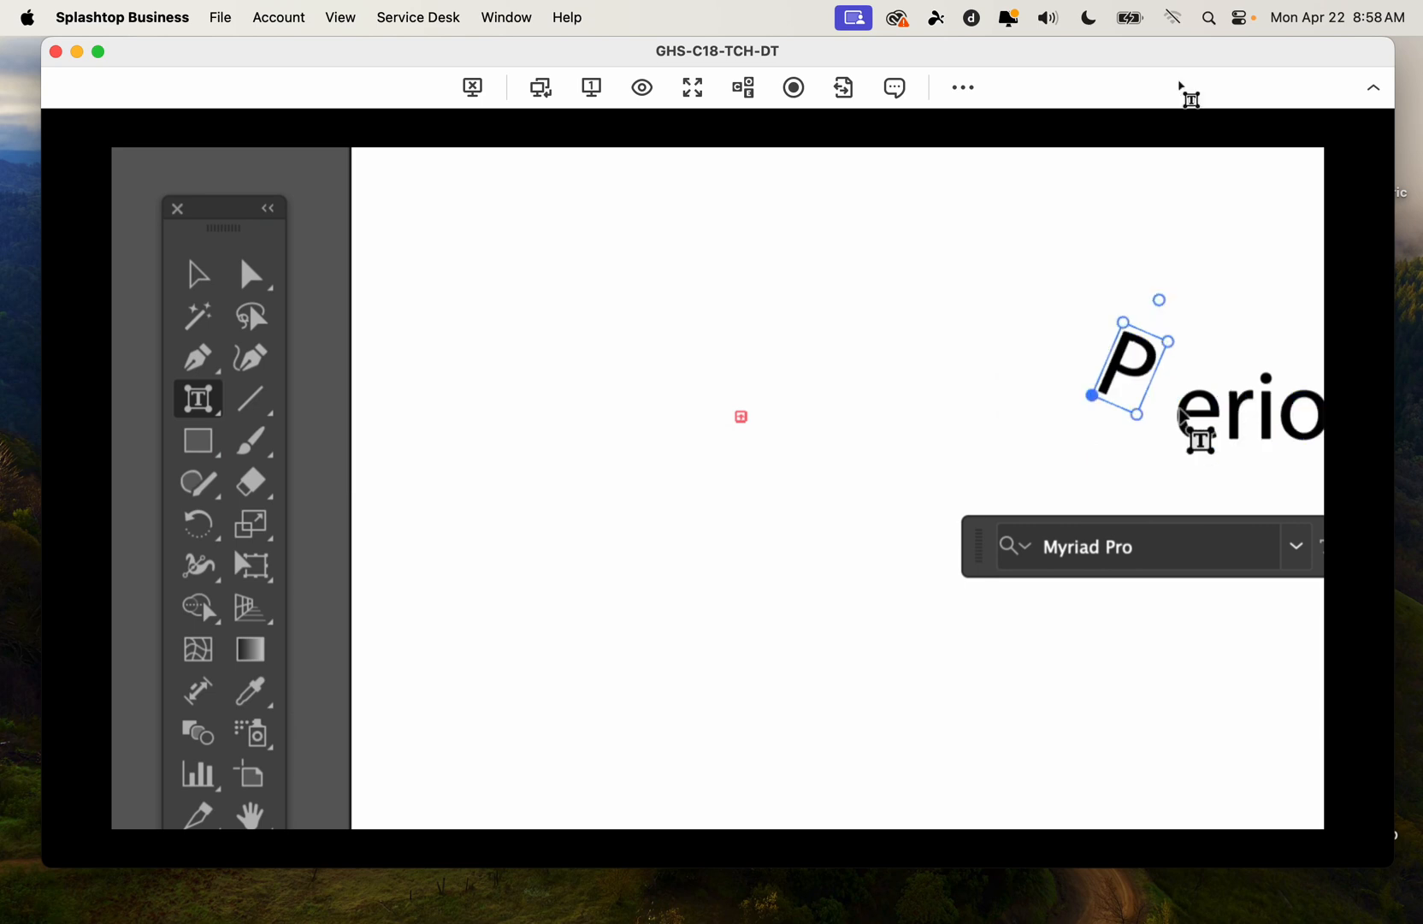
scroll(1165, 467, "down", 3)
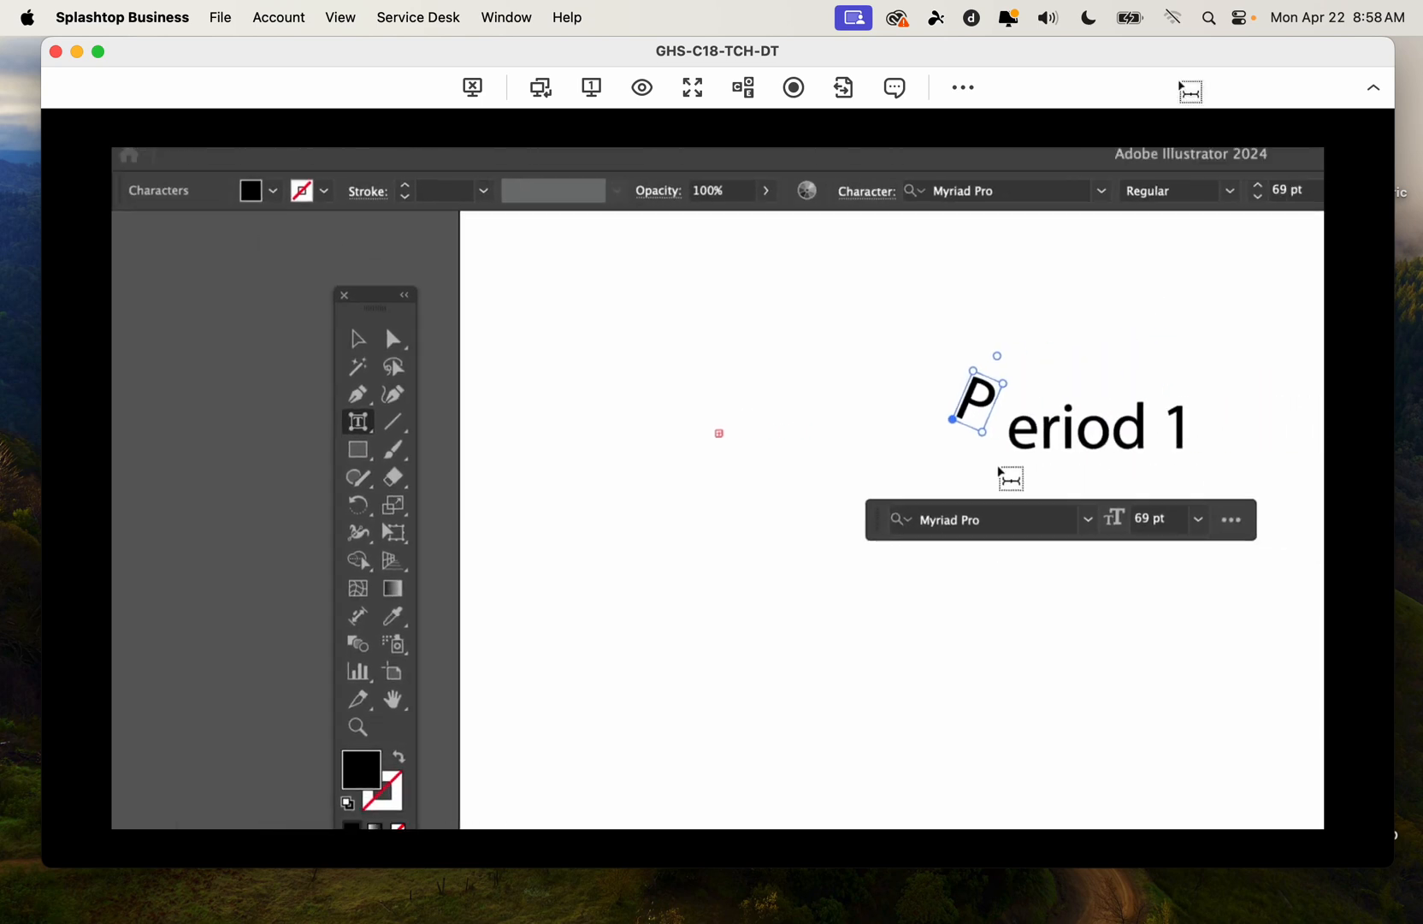
scroll(999, 469, "down", 2)
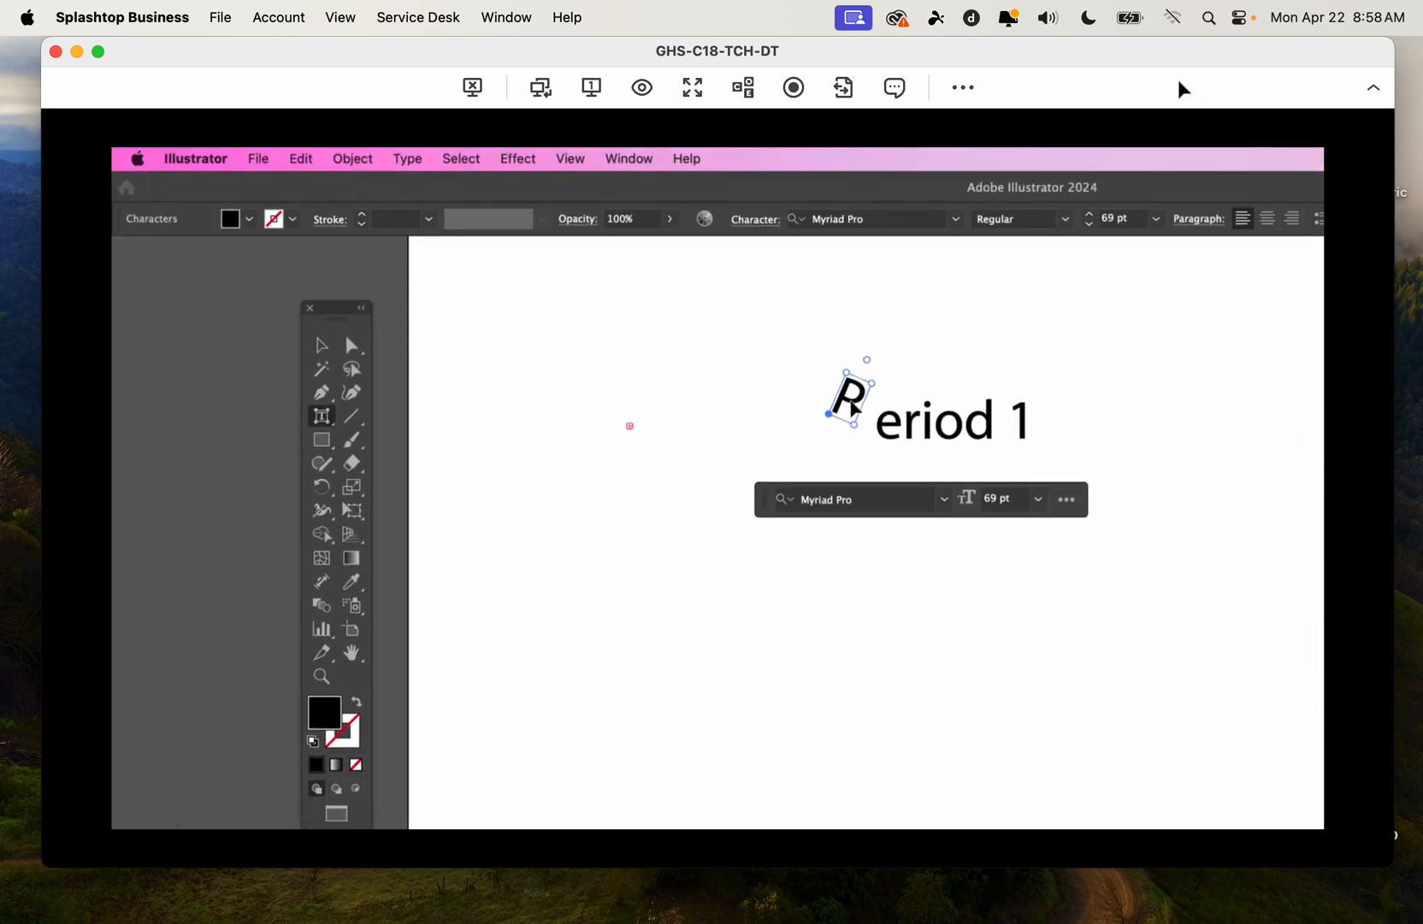
left_click_drag(853, 409, 860, 419)
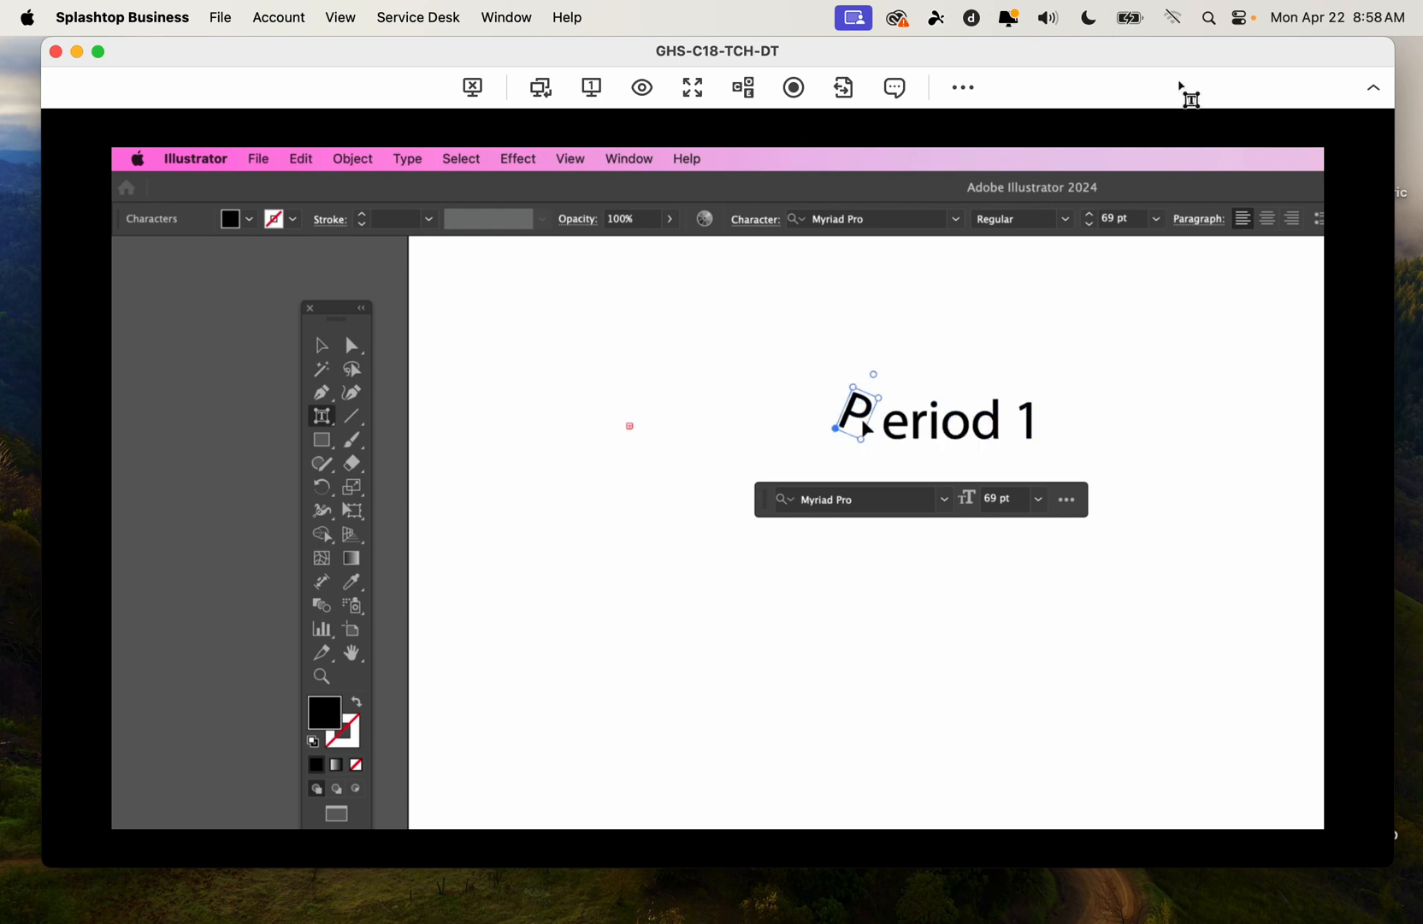
Change the font of the selected letter P in Period 1 to Chalkduster
left_click(937, 497)
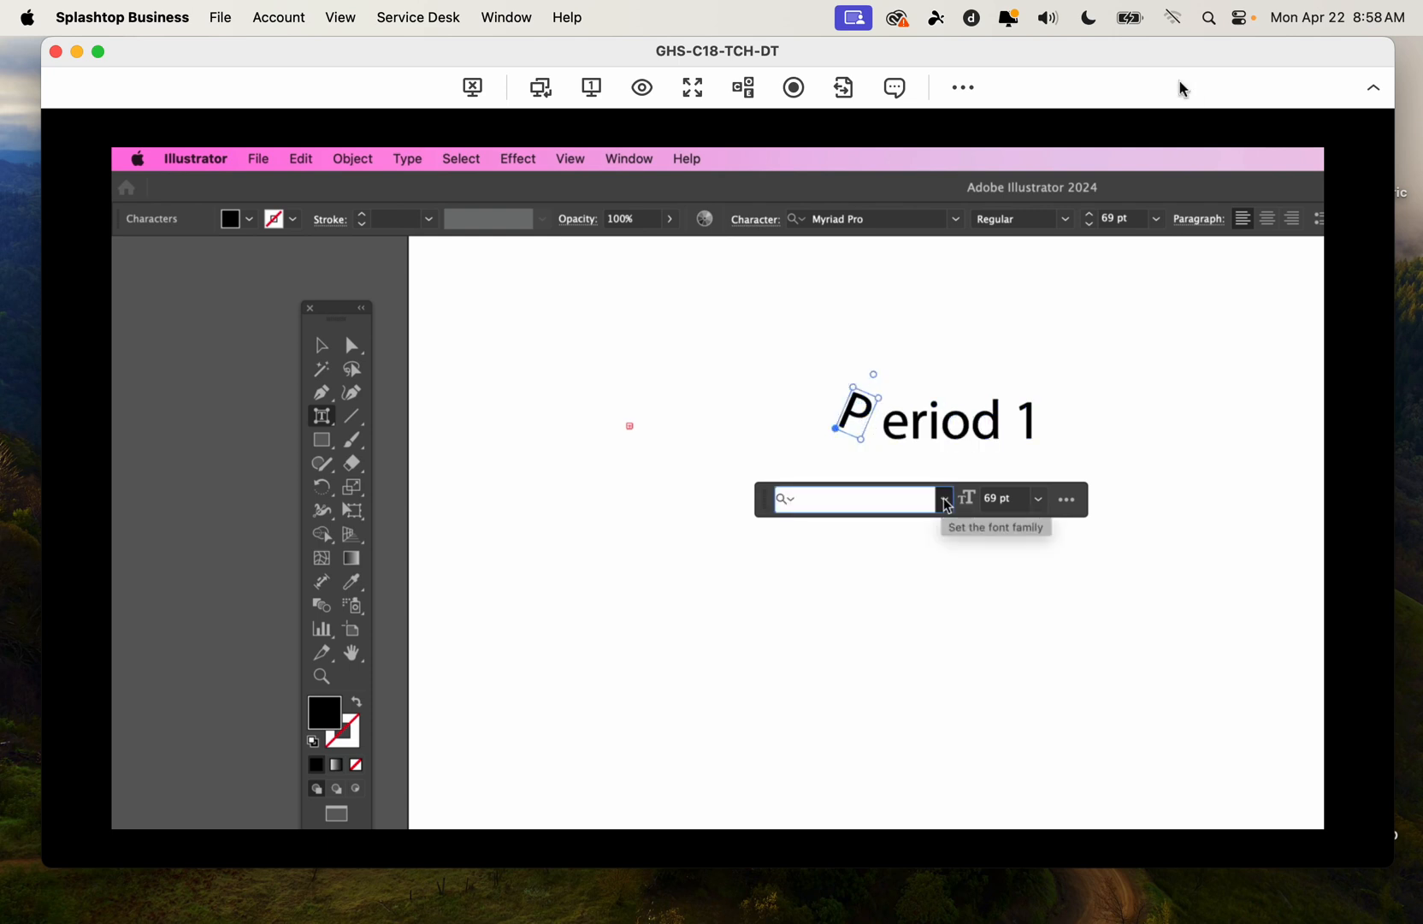
left_click(945, 500)
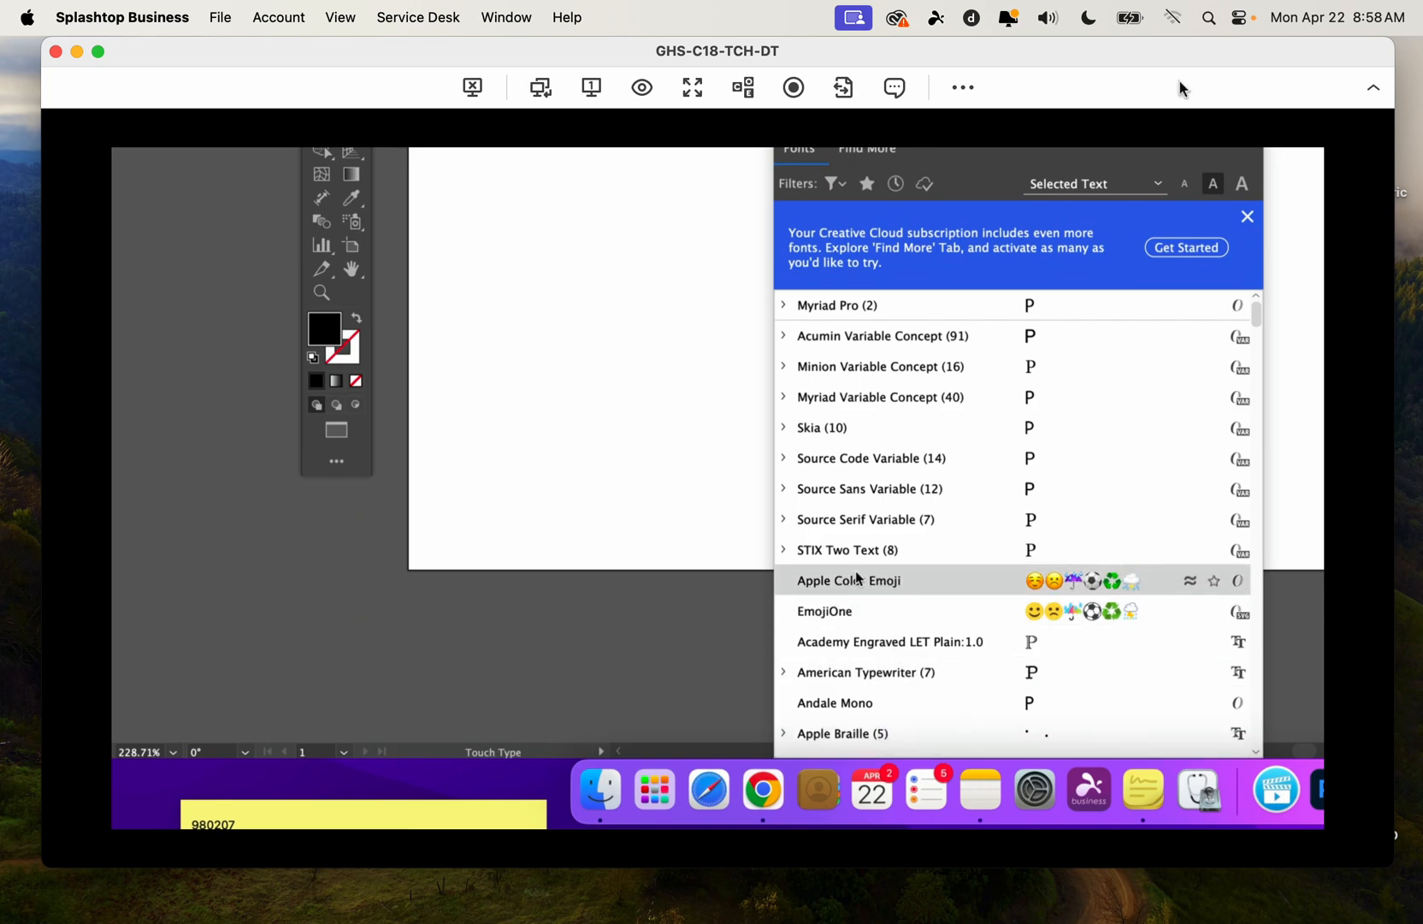
scroll(859, 578, "down", 5)
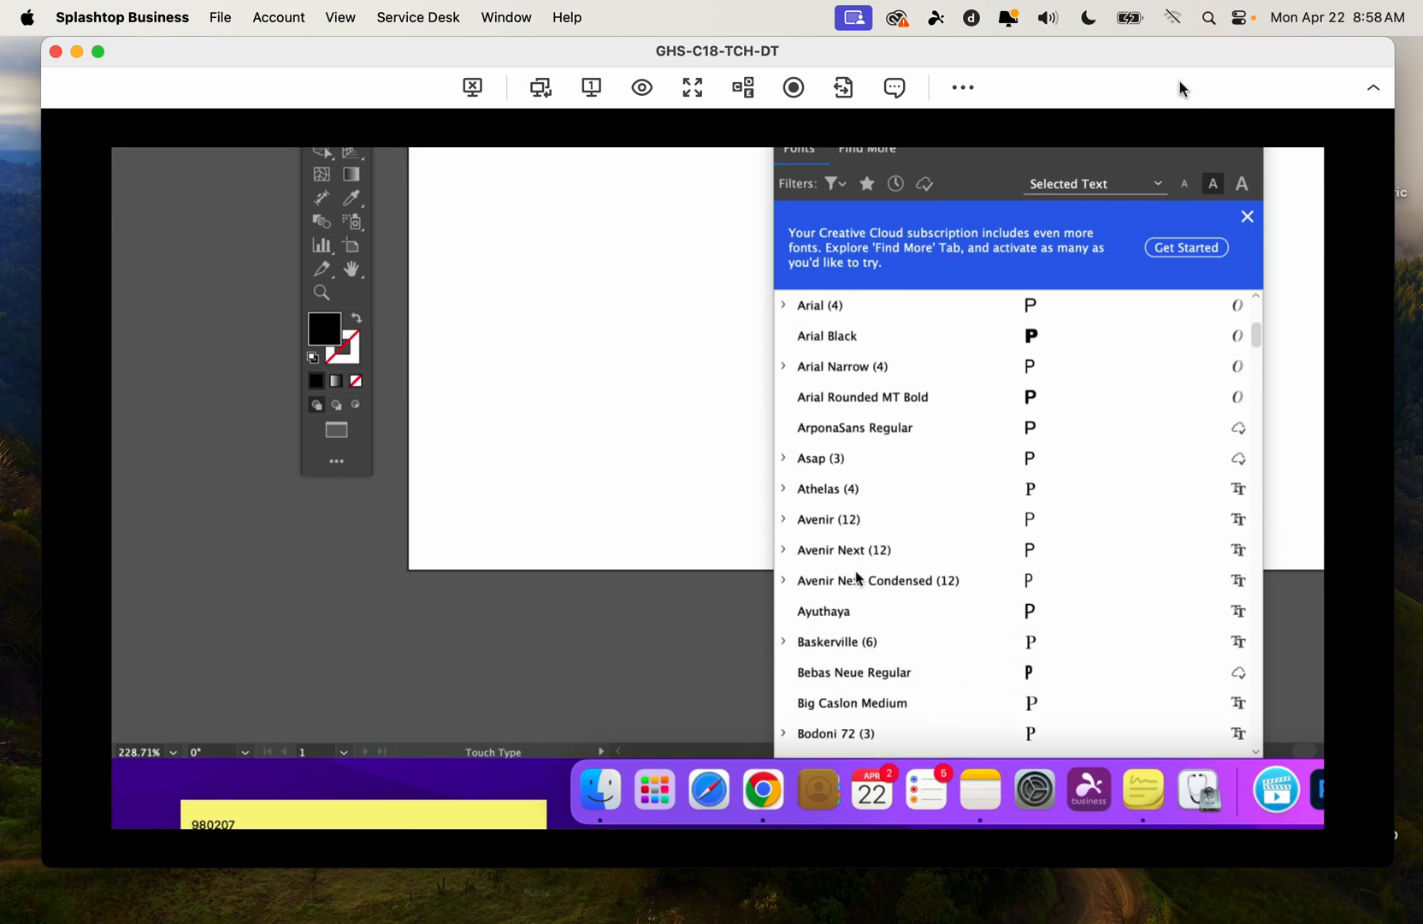
scroll(859, 579, "down", 5)
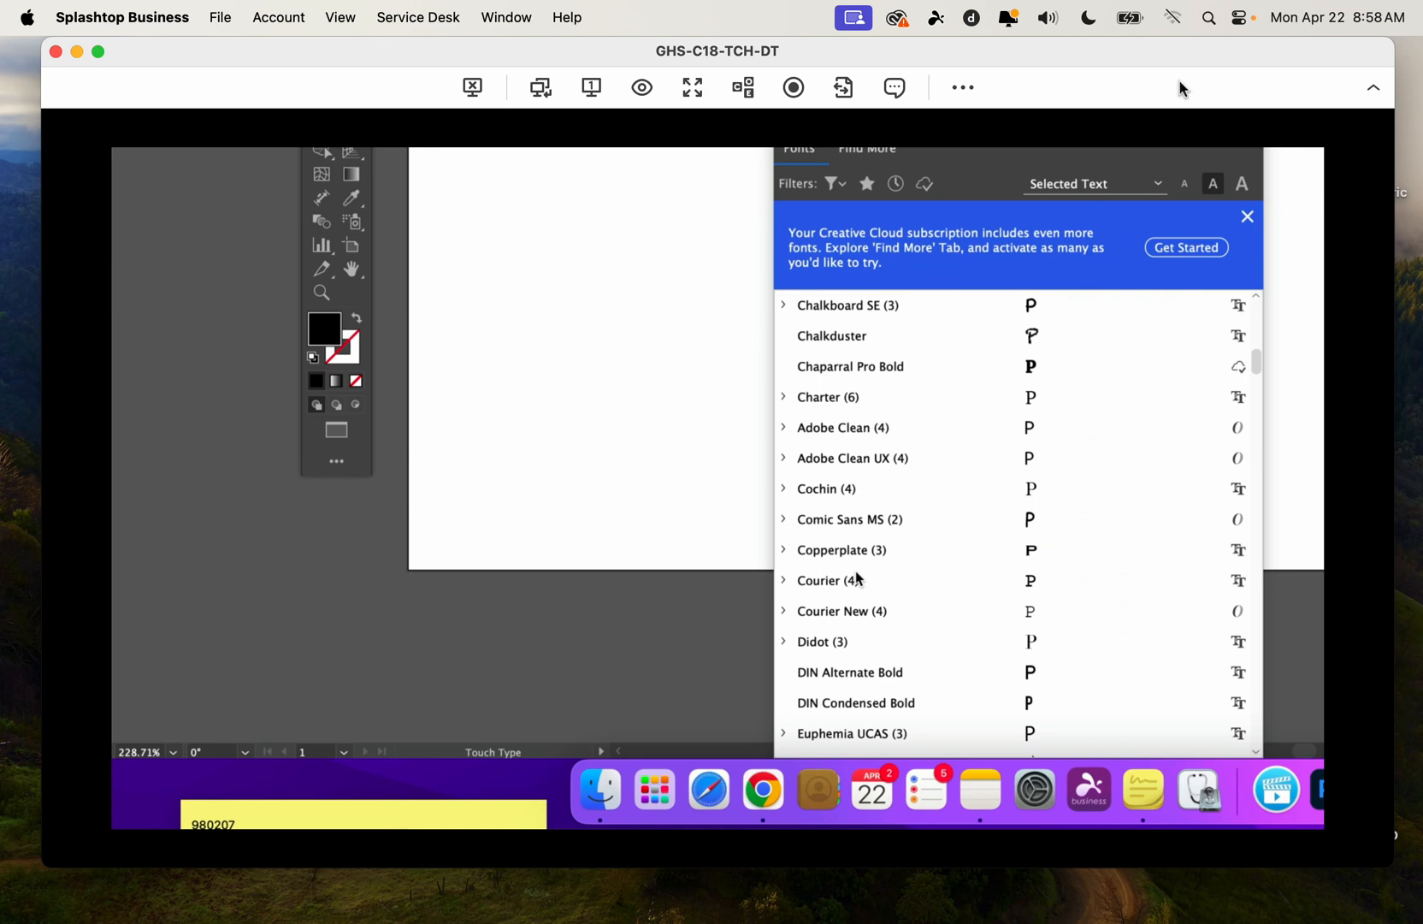
left_click(837, 335)
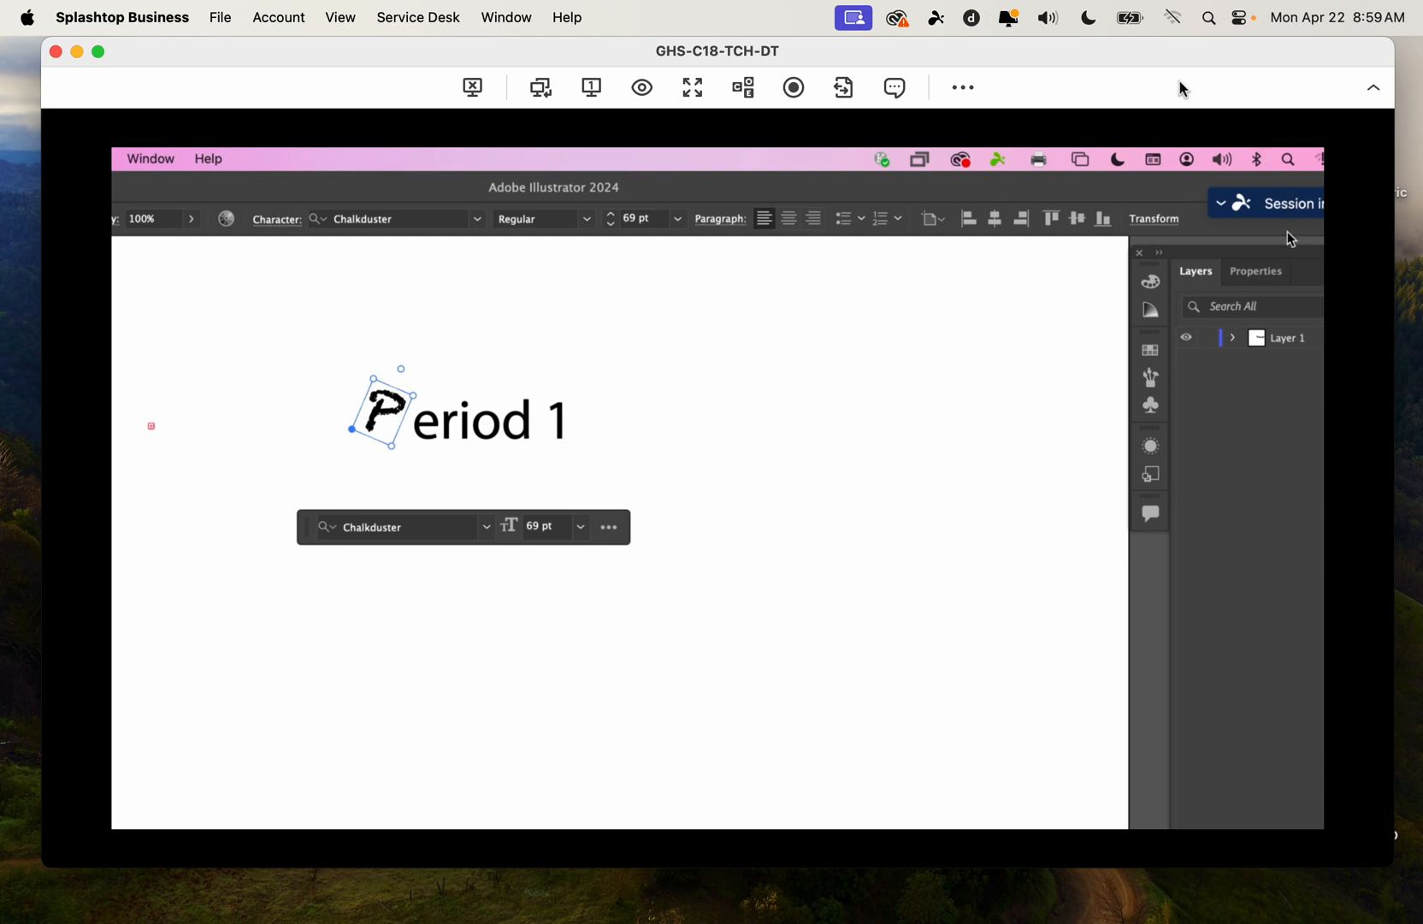
Set the fill of the selected letter P to the red swatch in its appearance properties and close the swatches
left_click(1257, 272)
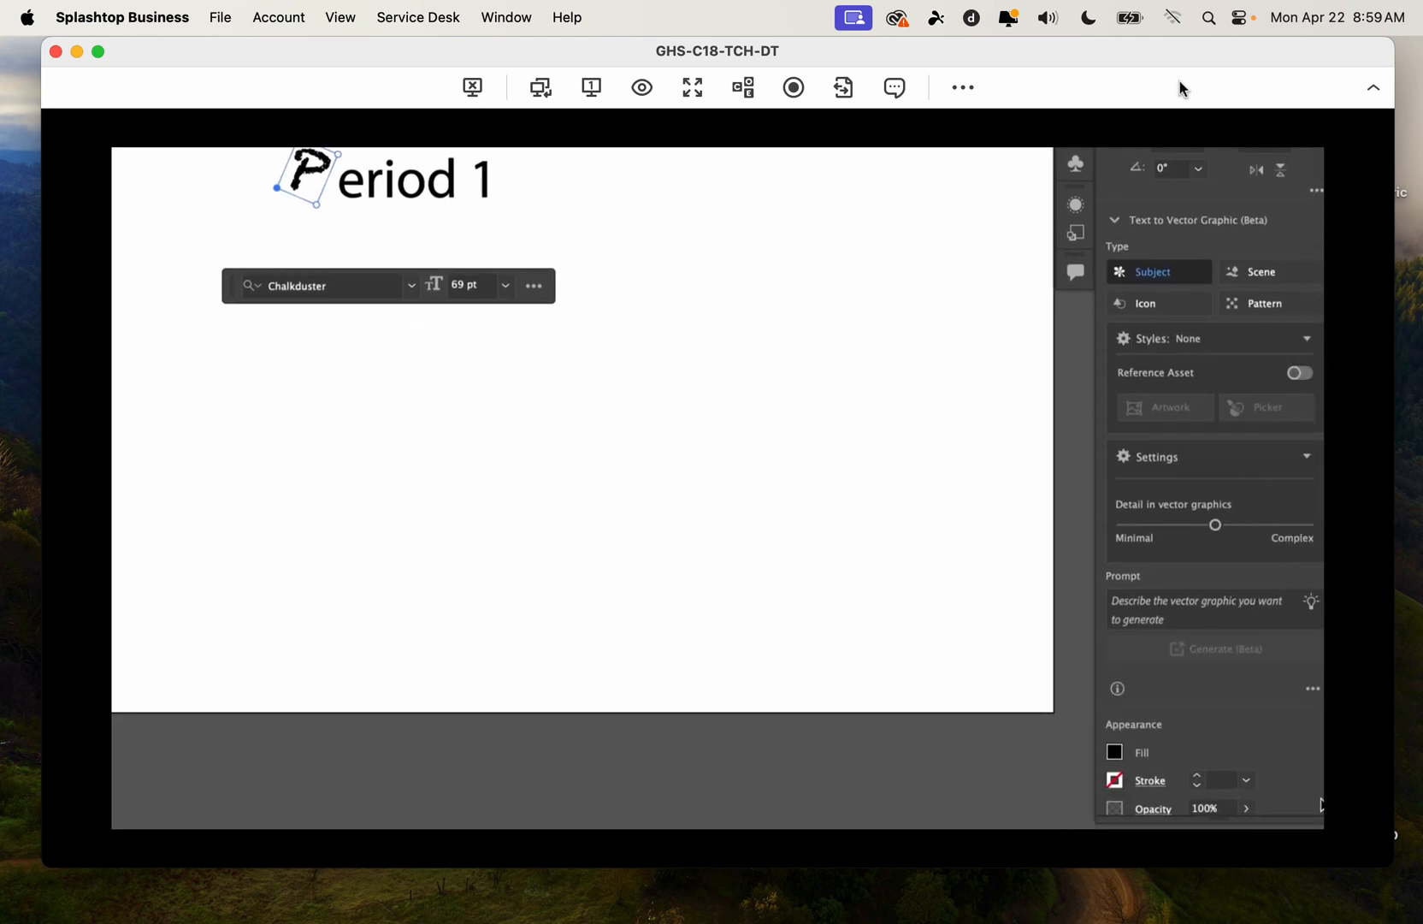
scroll(1304, 643, "down", 2)
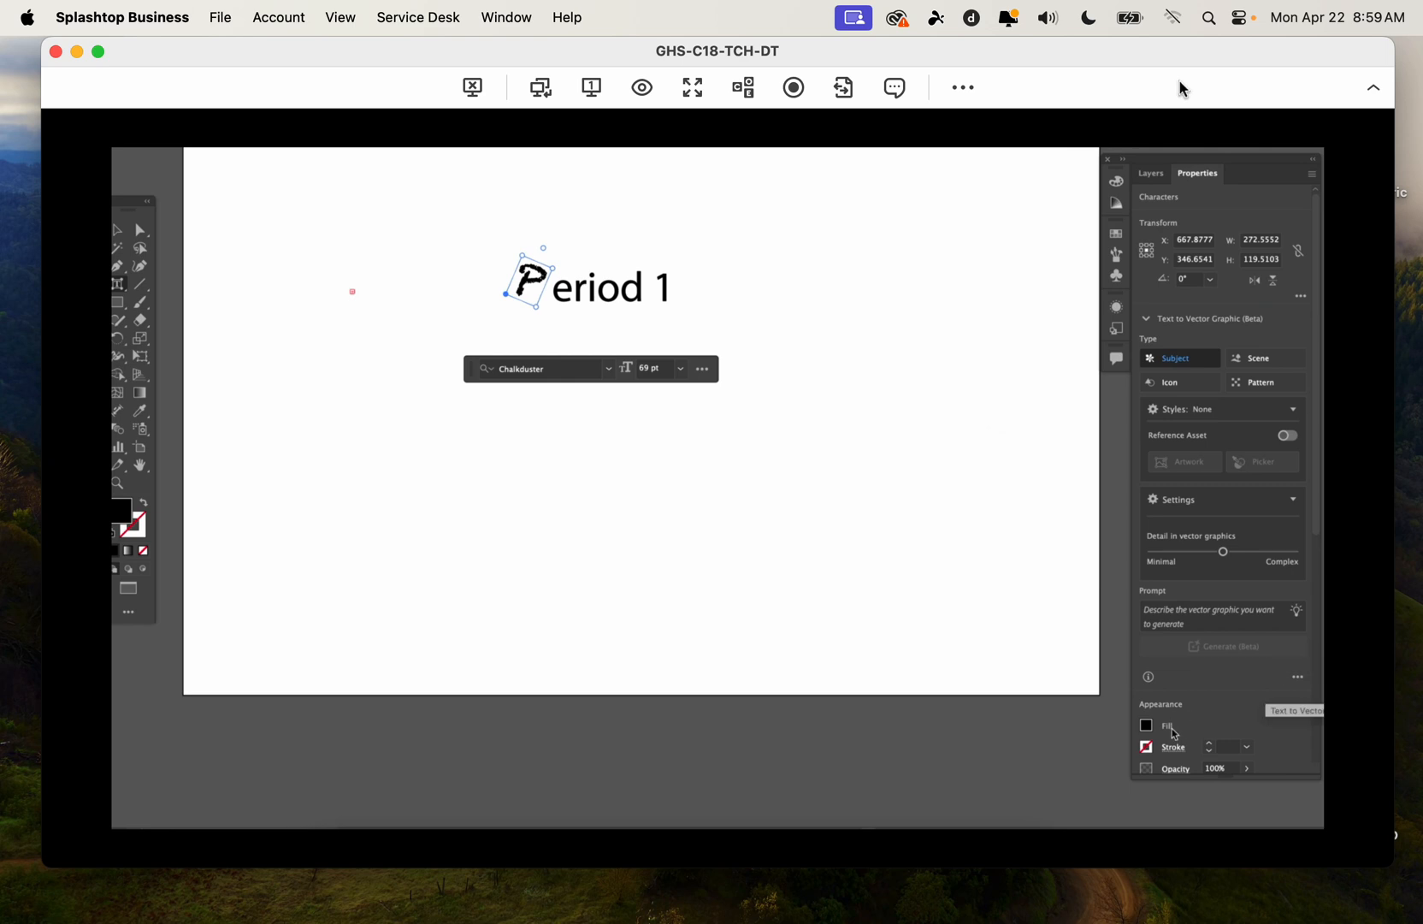
scroll(1169, 733, "up", 5)
scroll(1126, 737, "up", 3)
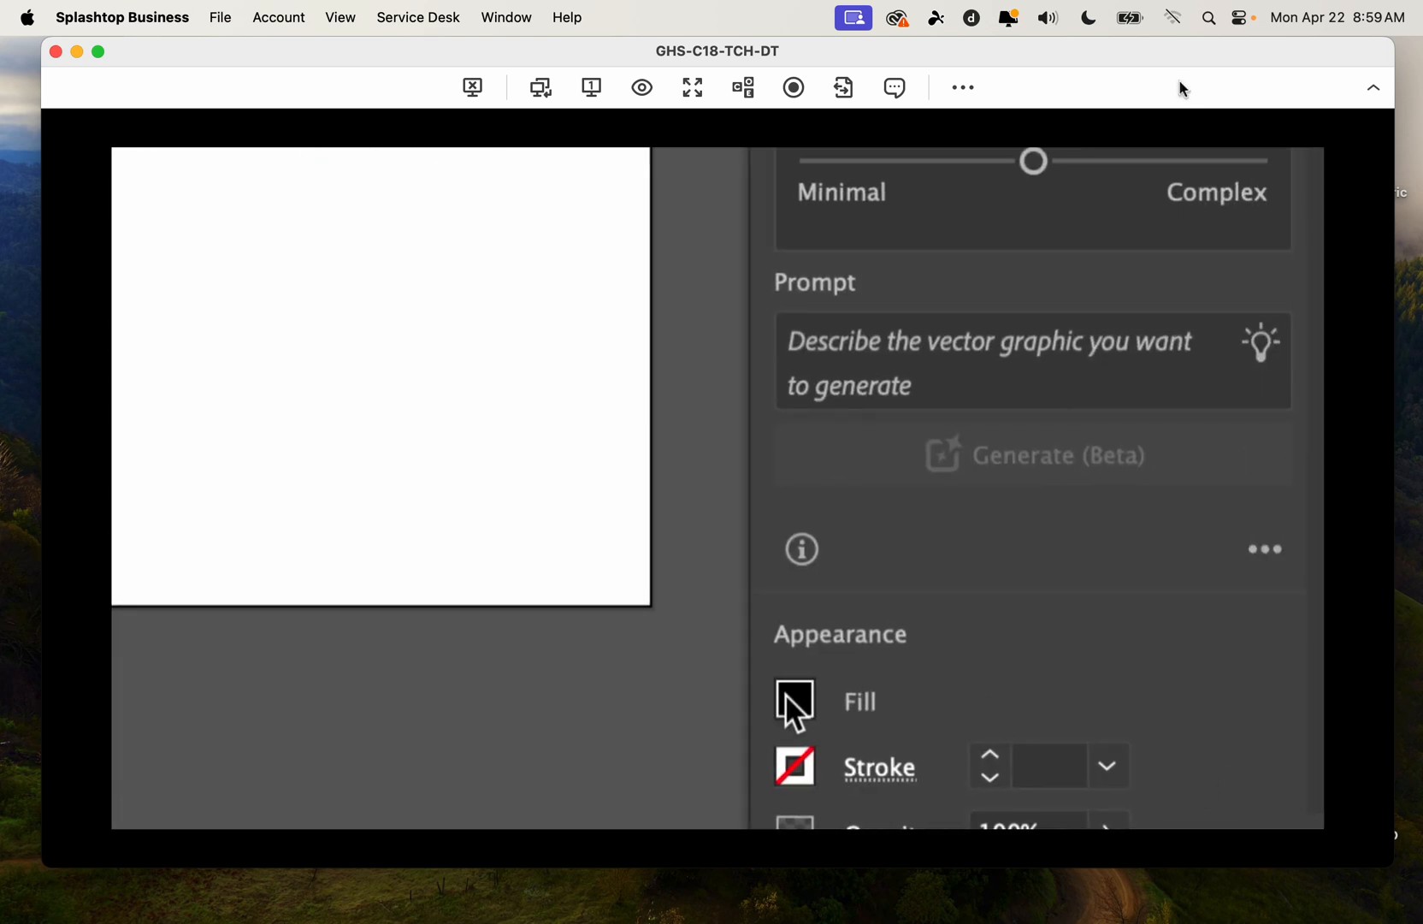
left_click(794, 703)
scroll(800, 700, "down", 3)
scroll(925, 707, "down", 4)
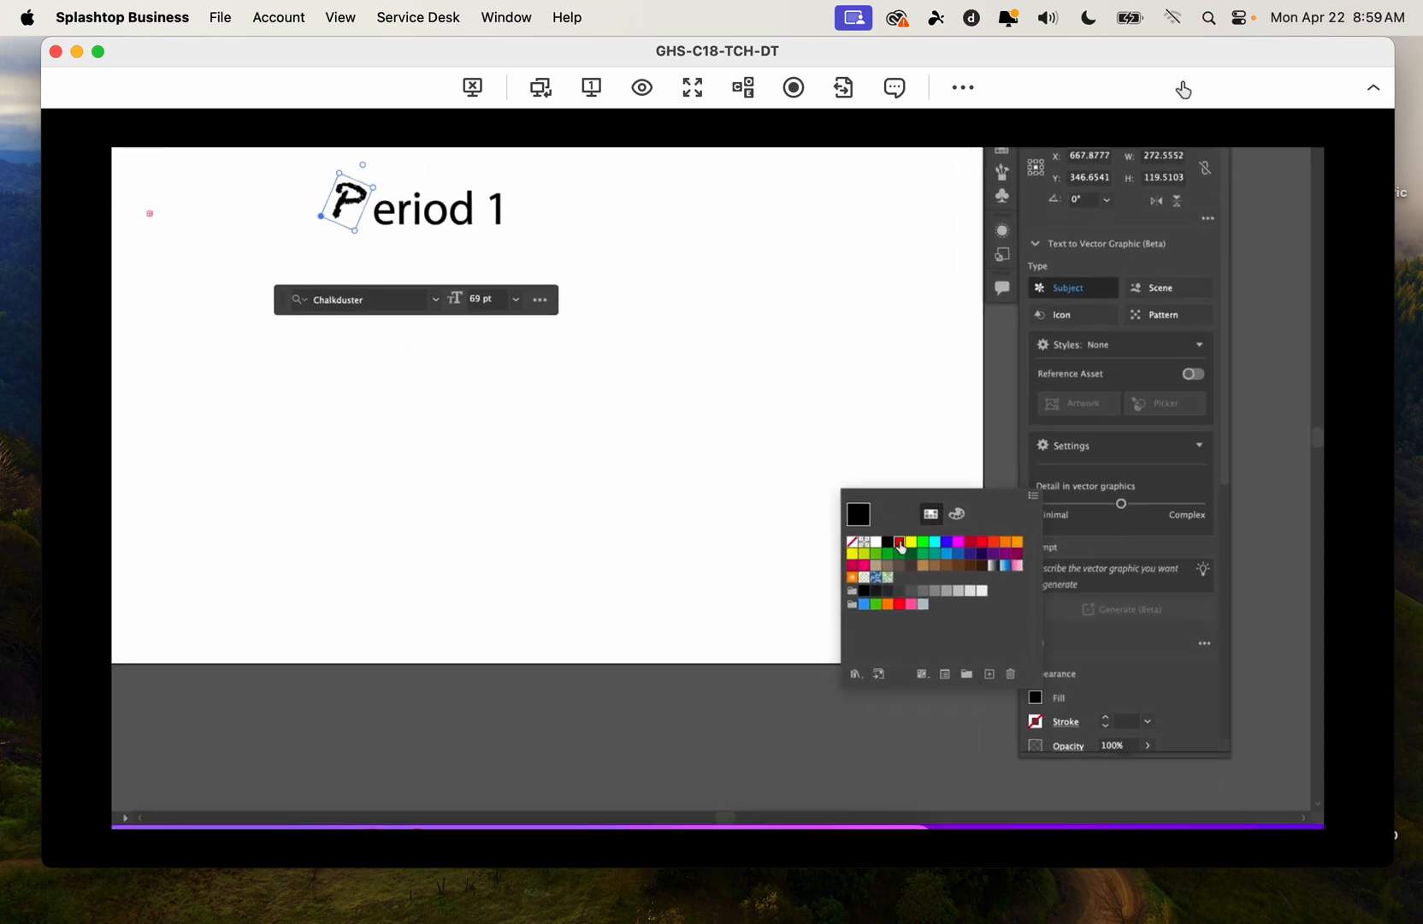
left_click(900, 544)
scroll(901, 544, "up", 5)
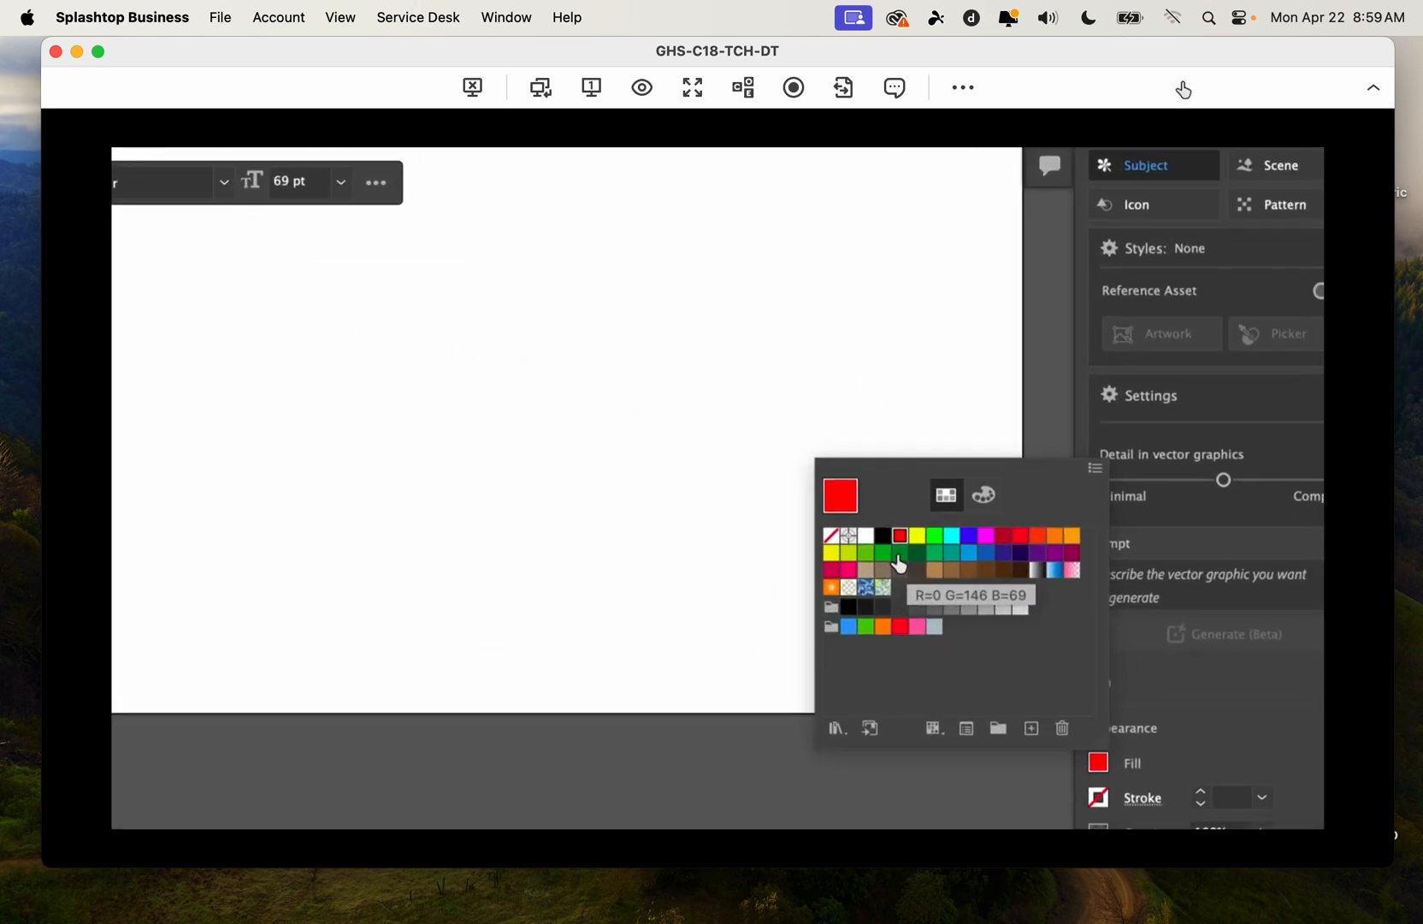
scroll(834, 622, "up", 3)
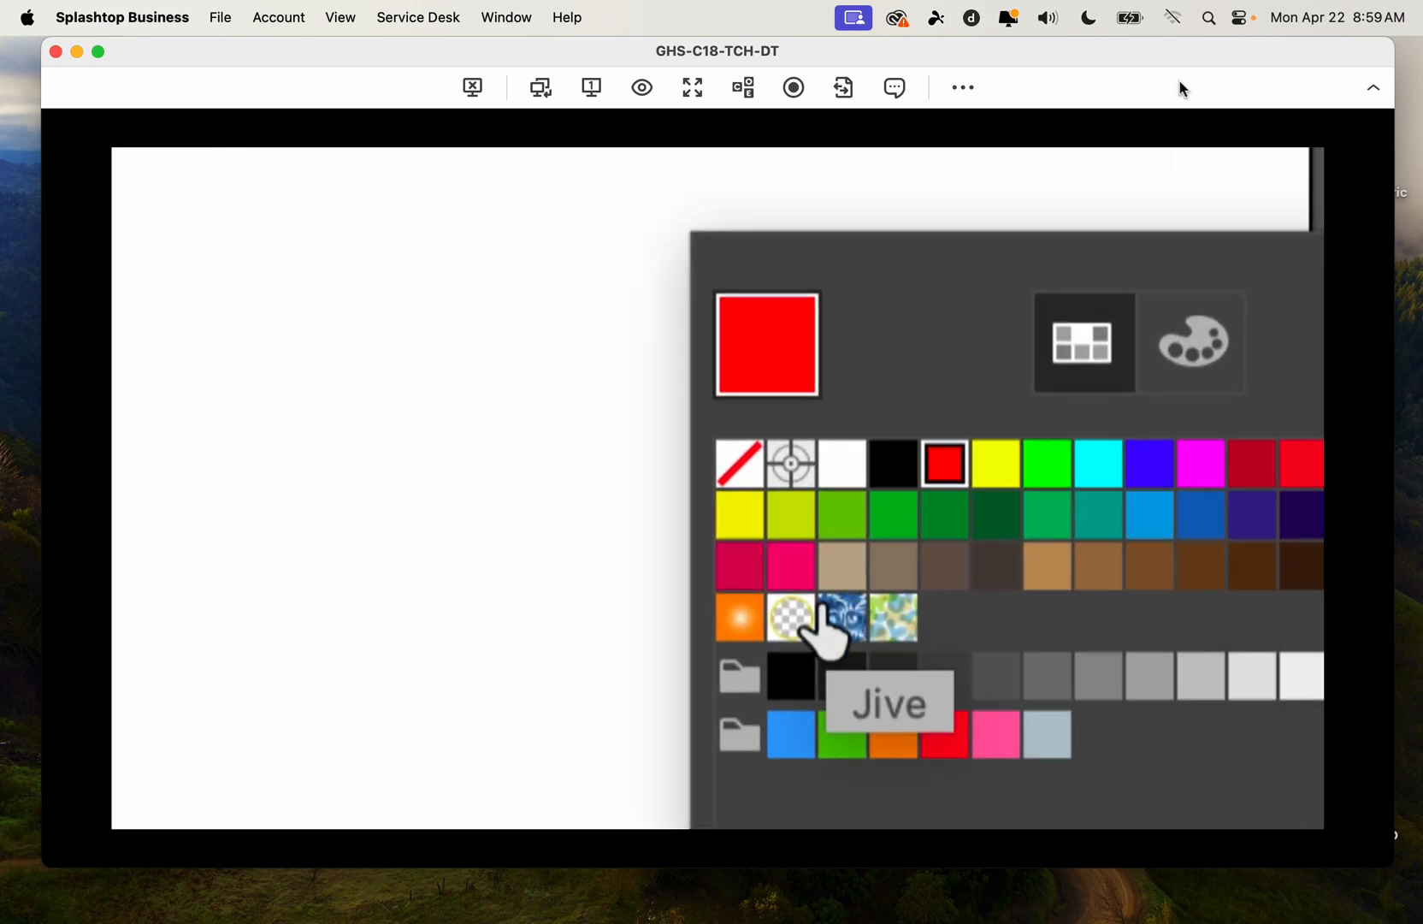
scroll(894, 628, "down", 5)
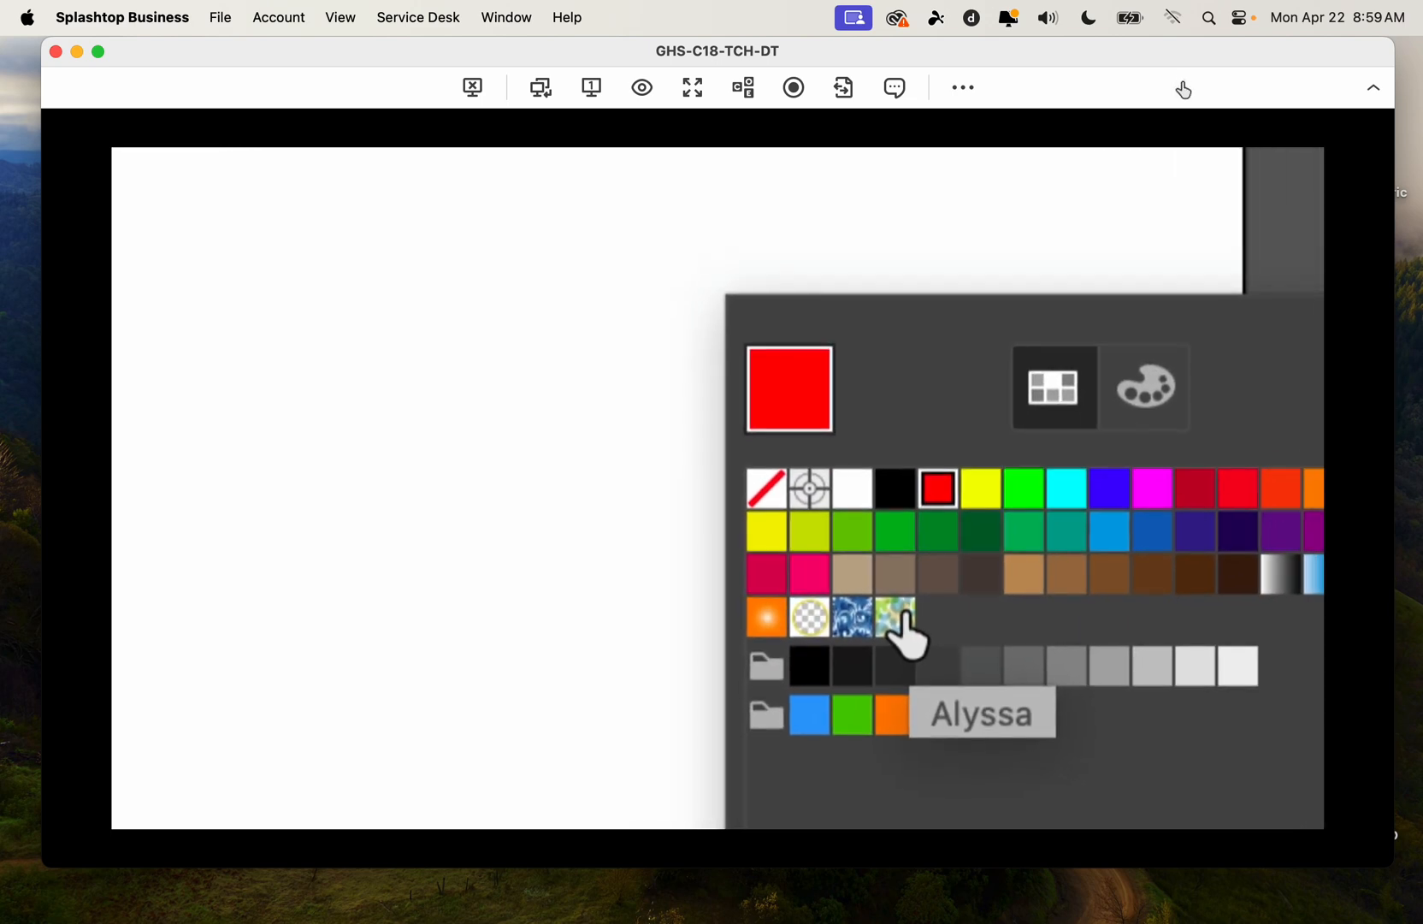
scroll(901, 631, "down", 6)
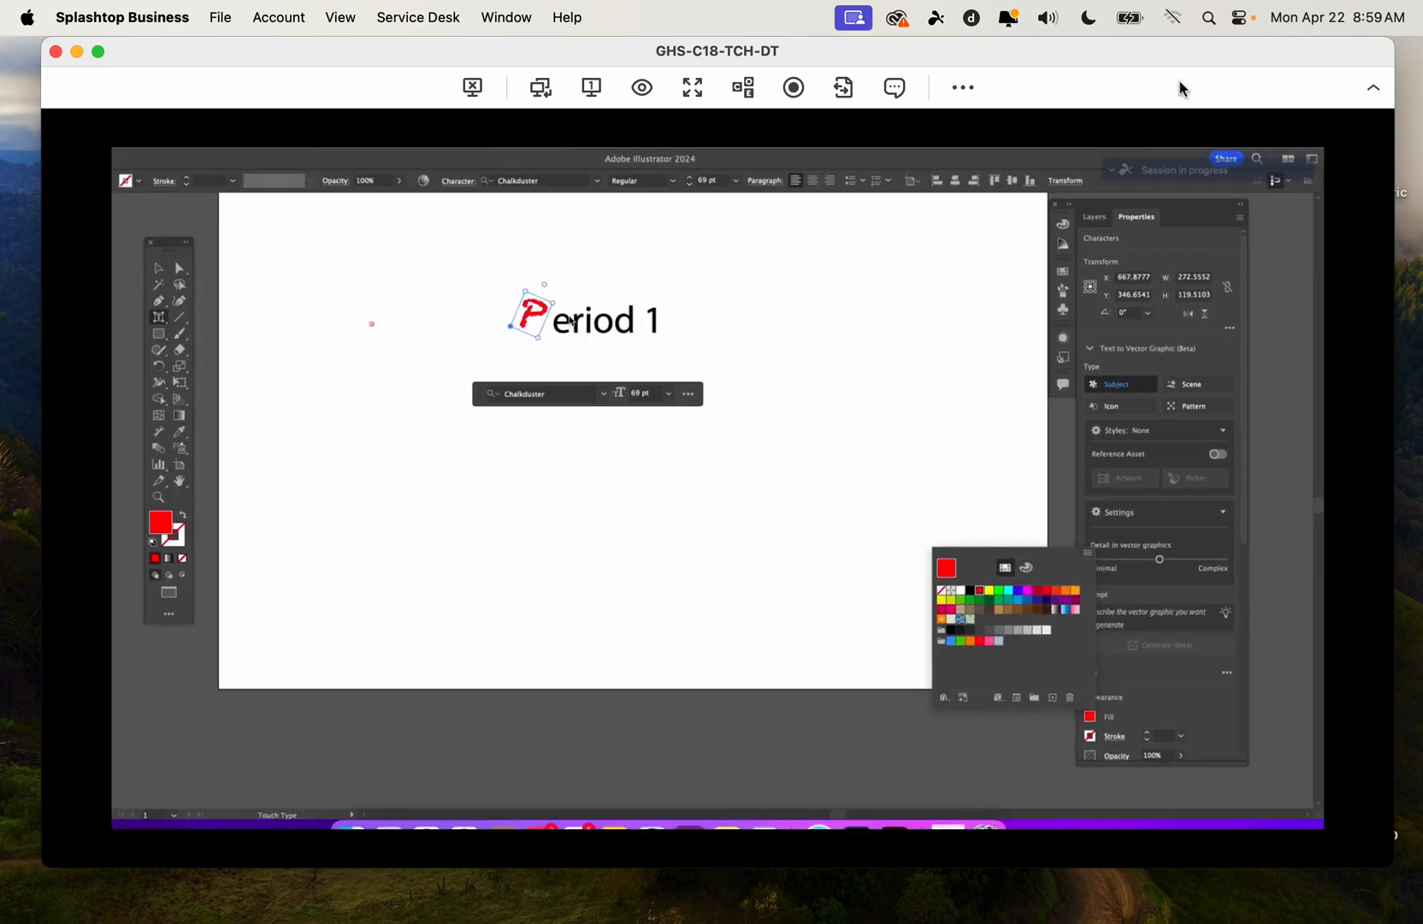
left_click(552, 302)
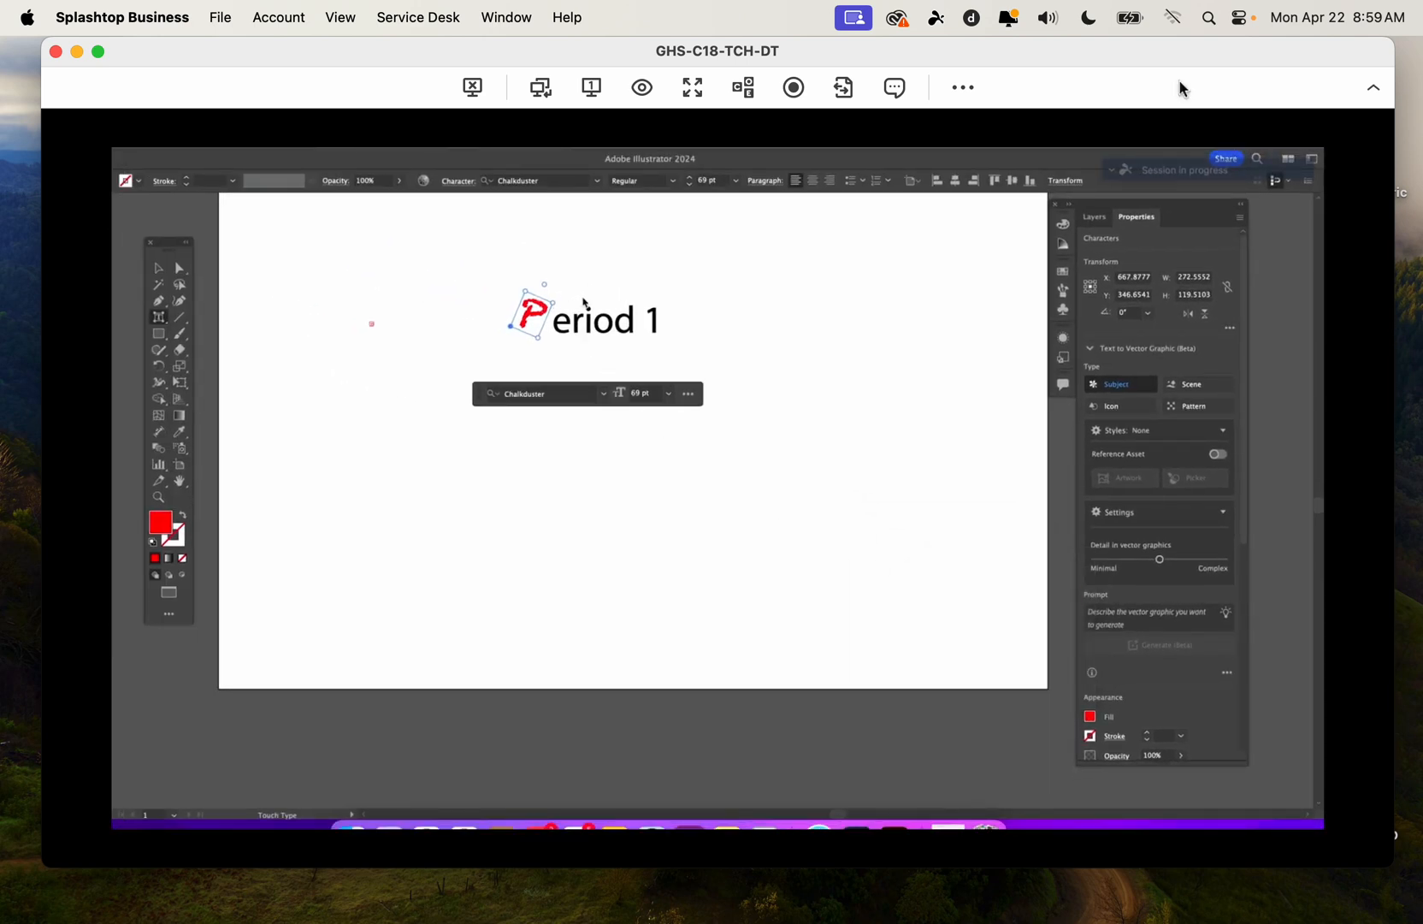
Stretch the red P horizontally with the Touch Type Tool and raise it slightly above the other letters
scroll(525, 330, "up", 3)
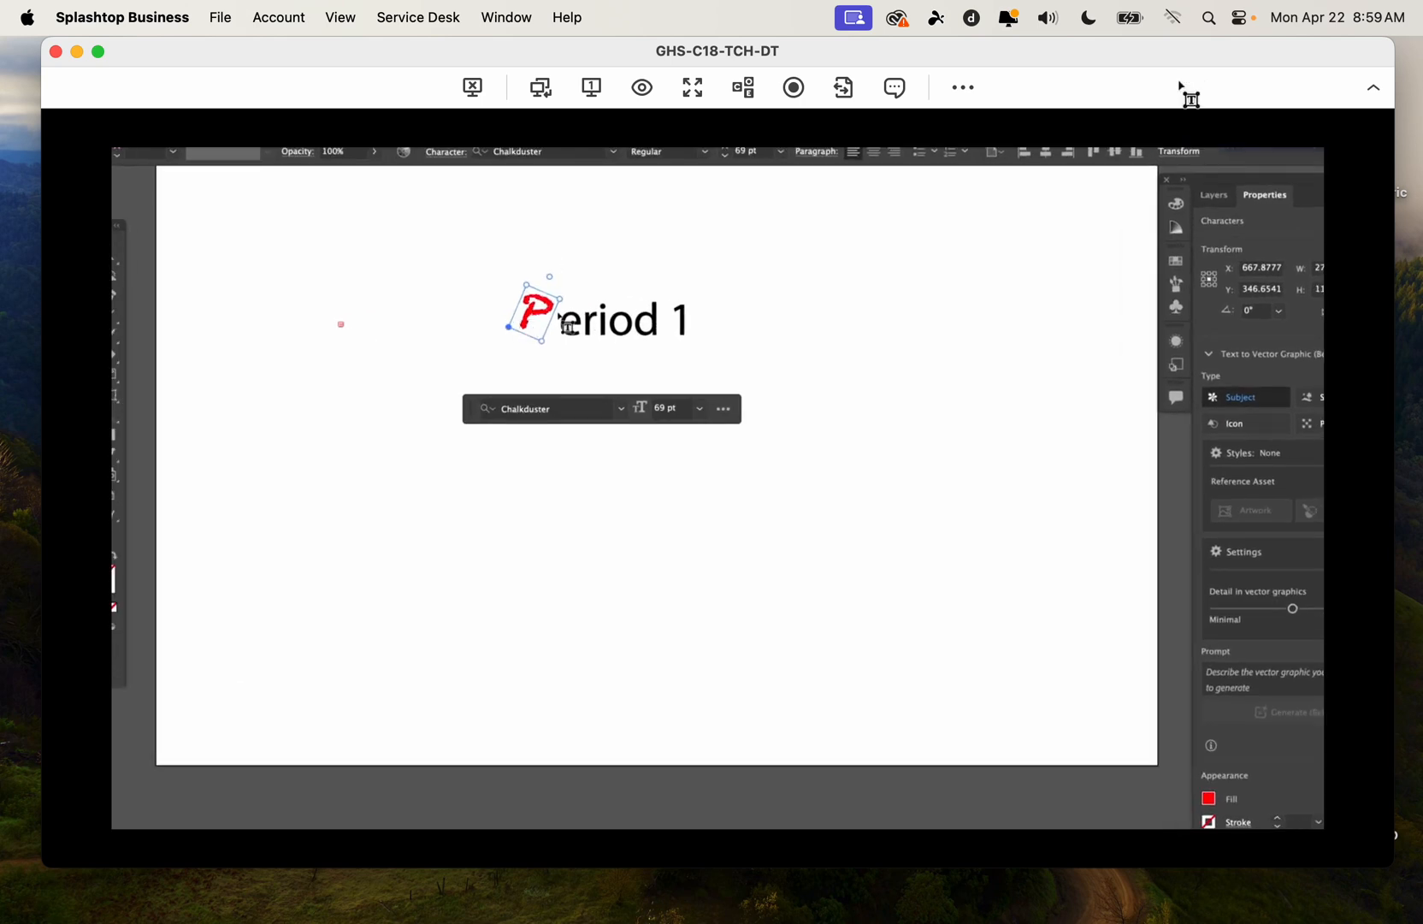
left_click_drag(543, 346, 567, 384)
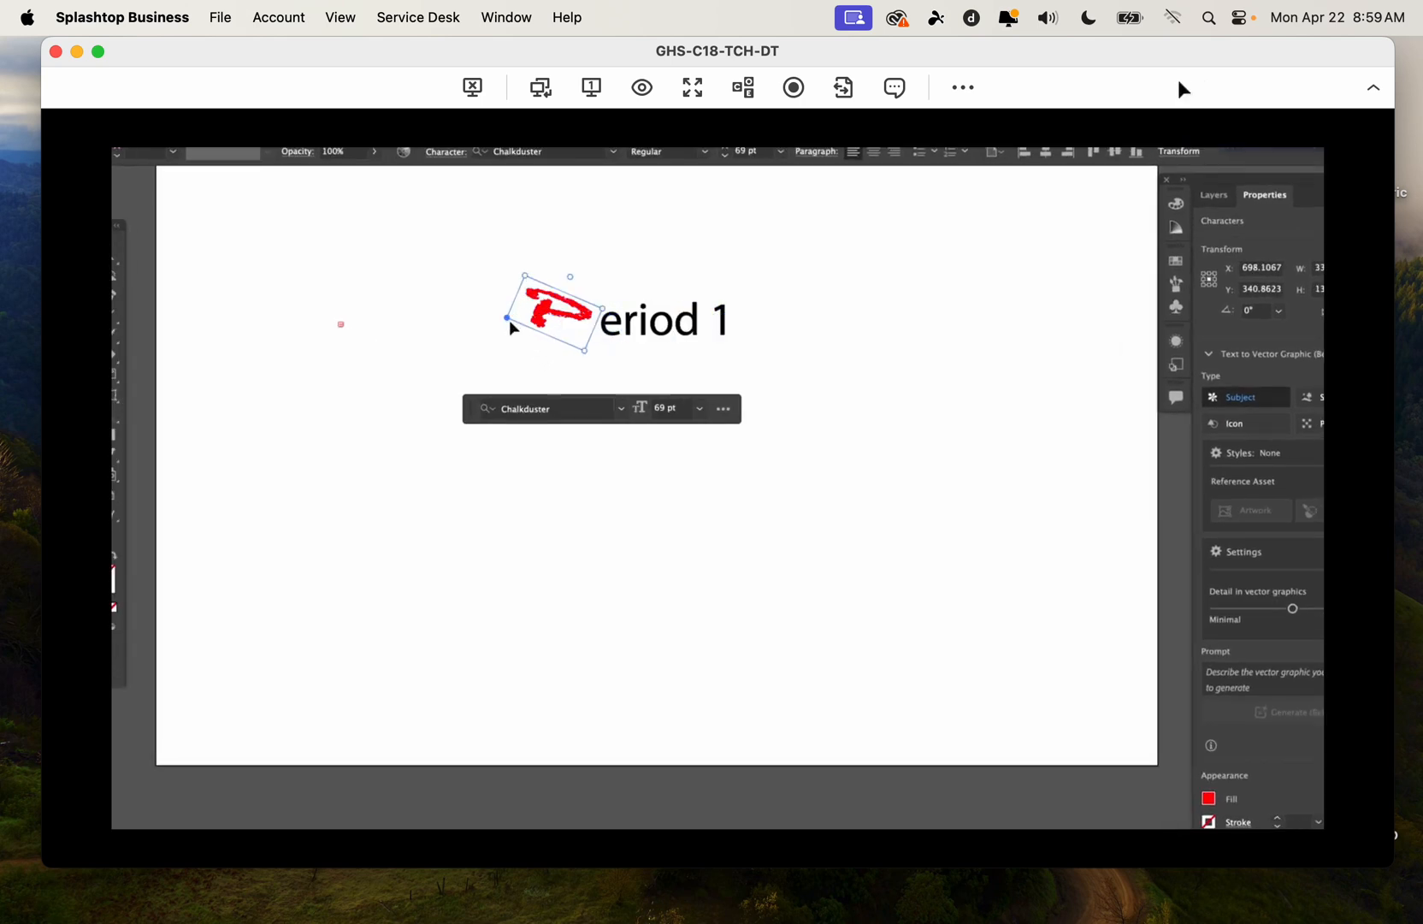
mouse_move(507, 317)
left_mouse_down()
mouse_move(487, 339)
mouse_move(502, 305)
left_mouse_up()
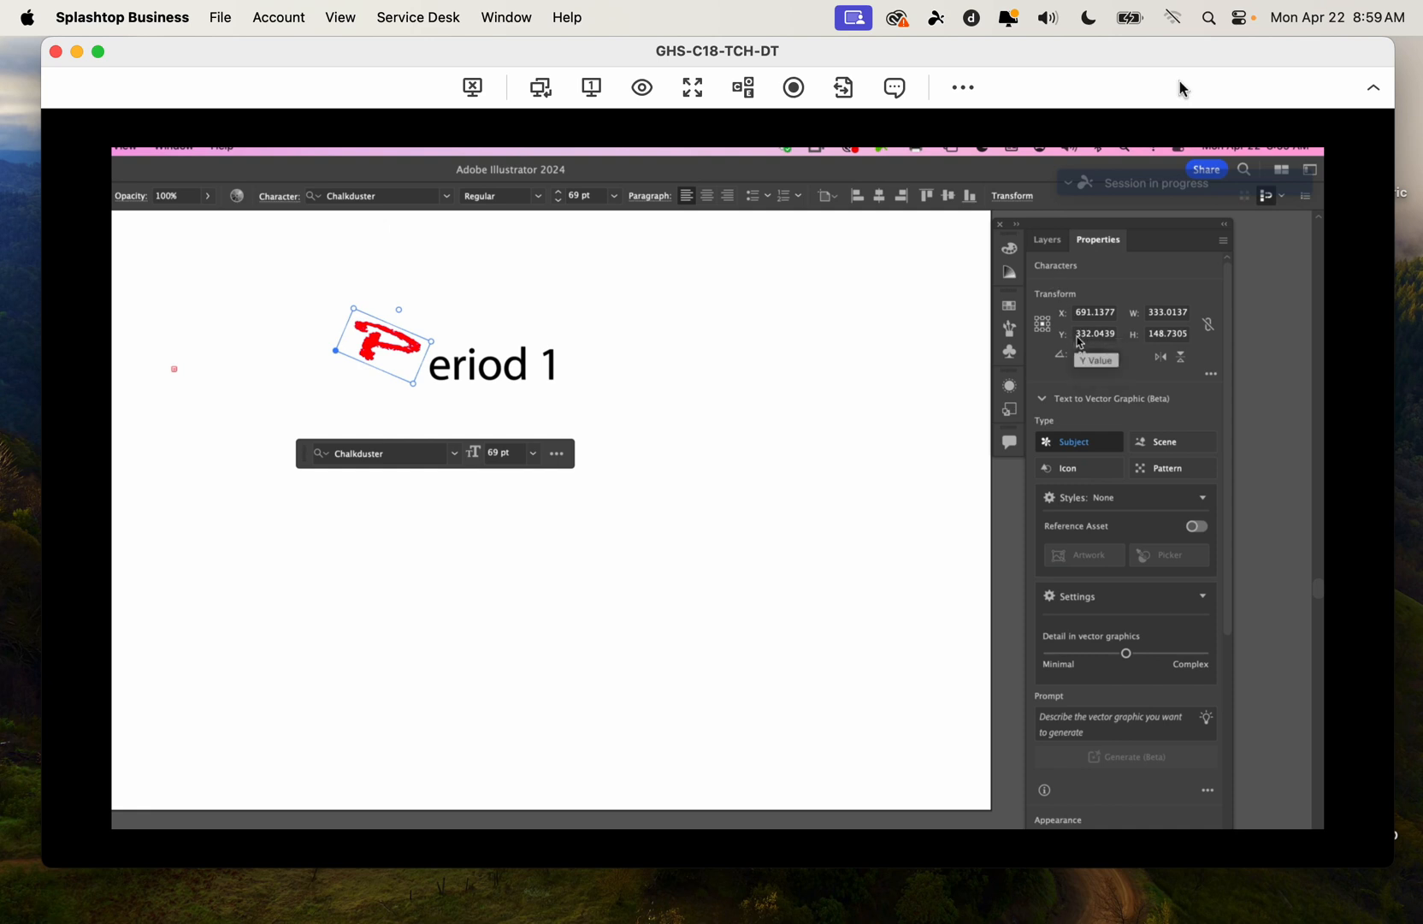
Try a Y position of 329 px for the text and set it back to 332 px
scroll(1093, 342, "down", 3)
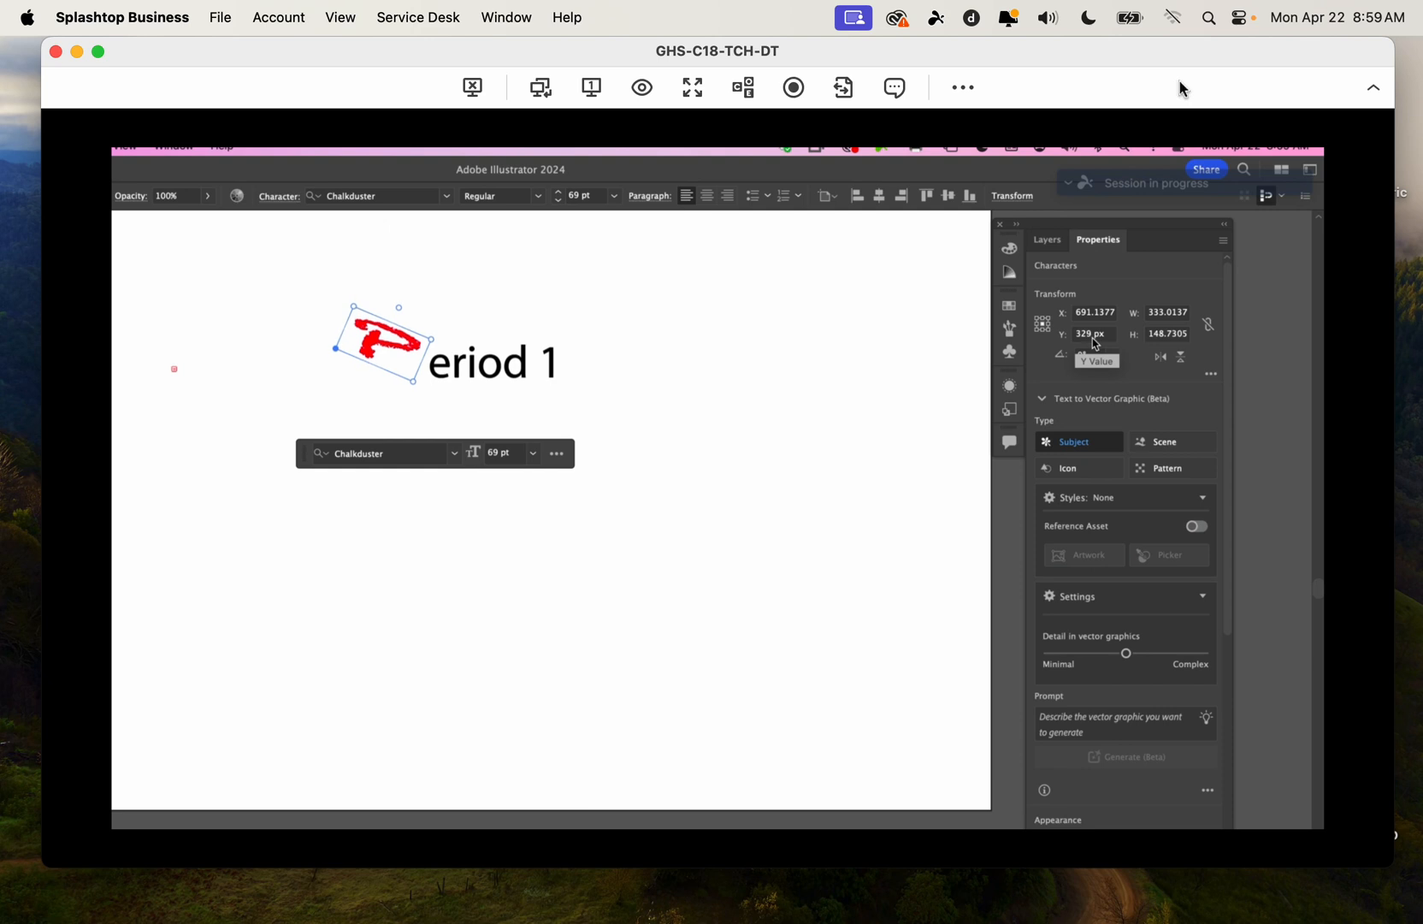
scroll(1093, 342, "up", 2)
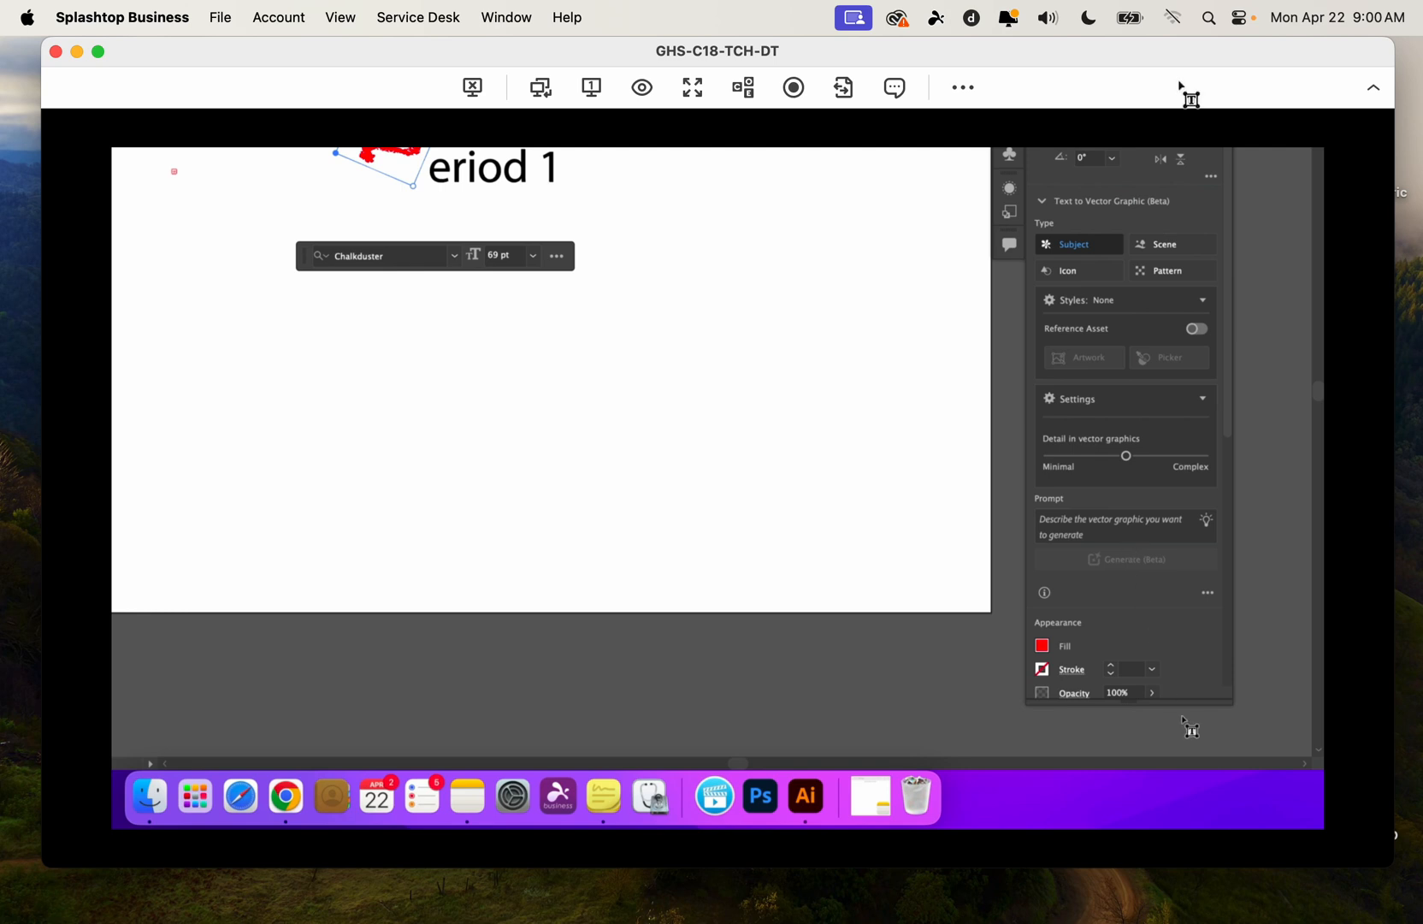
Lengthen the Properties panel and detach it from Layers so that it floats over the artboard
left_click_drag(1135, 706, 1132, 794)
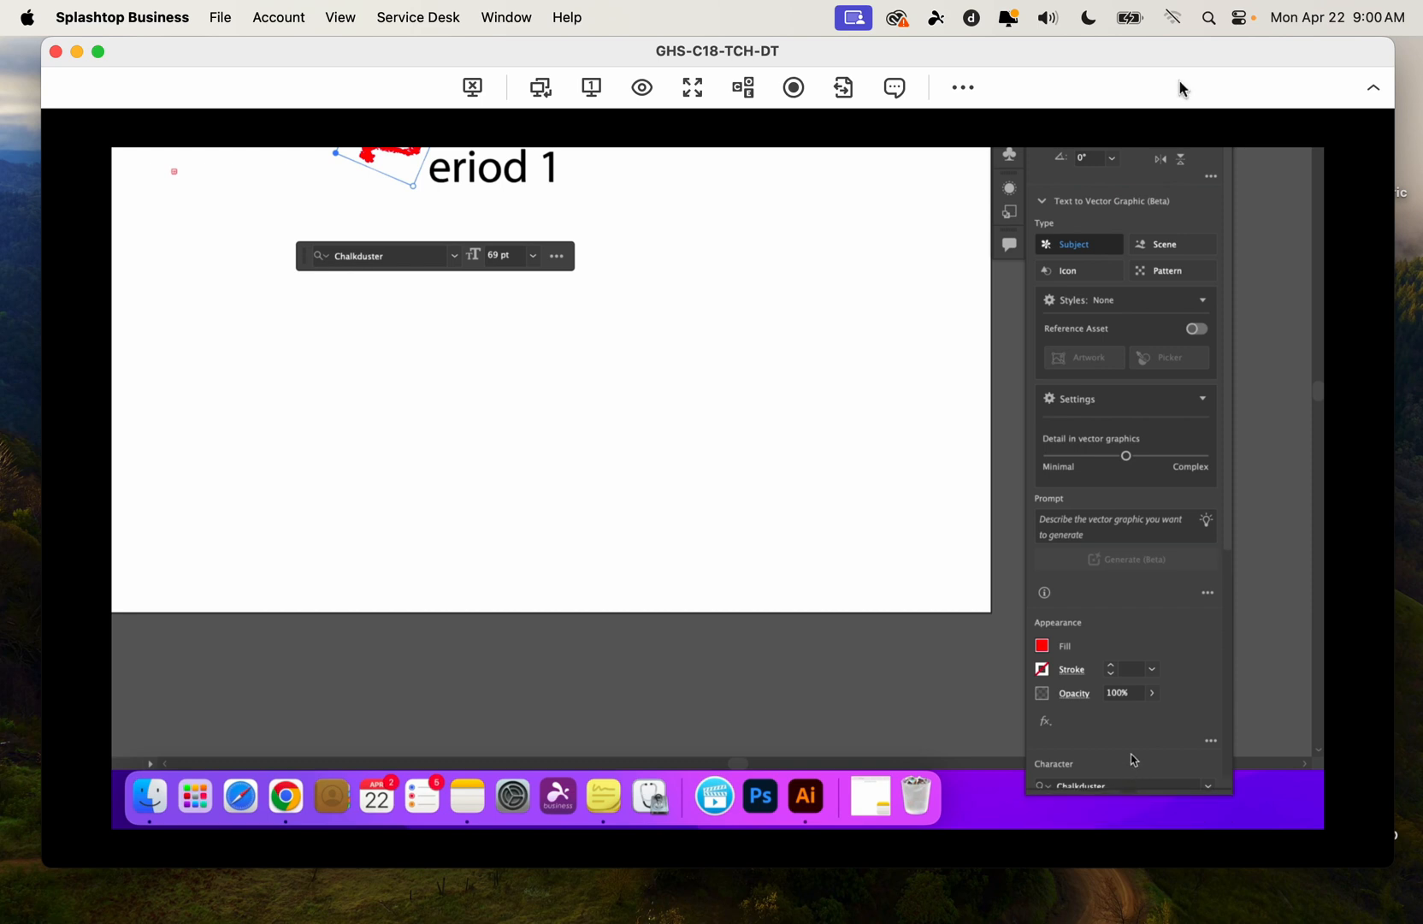
scroll(1131, 755, "up", 3)
scroll(1137, 761, "down", 5)
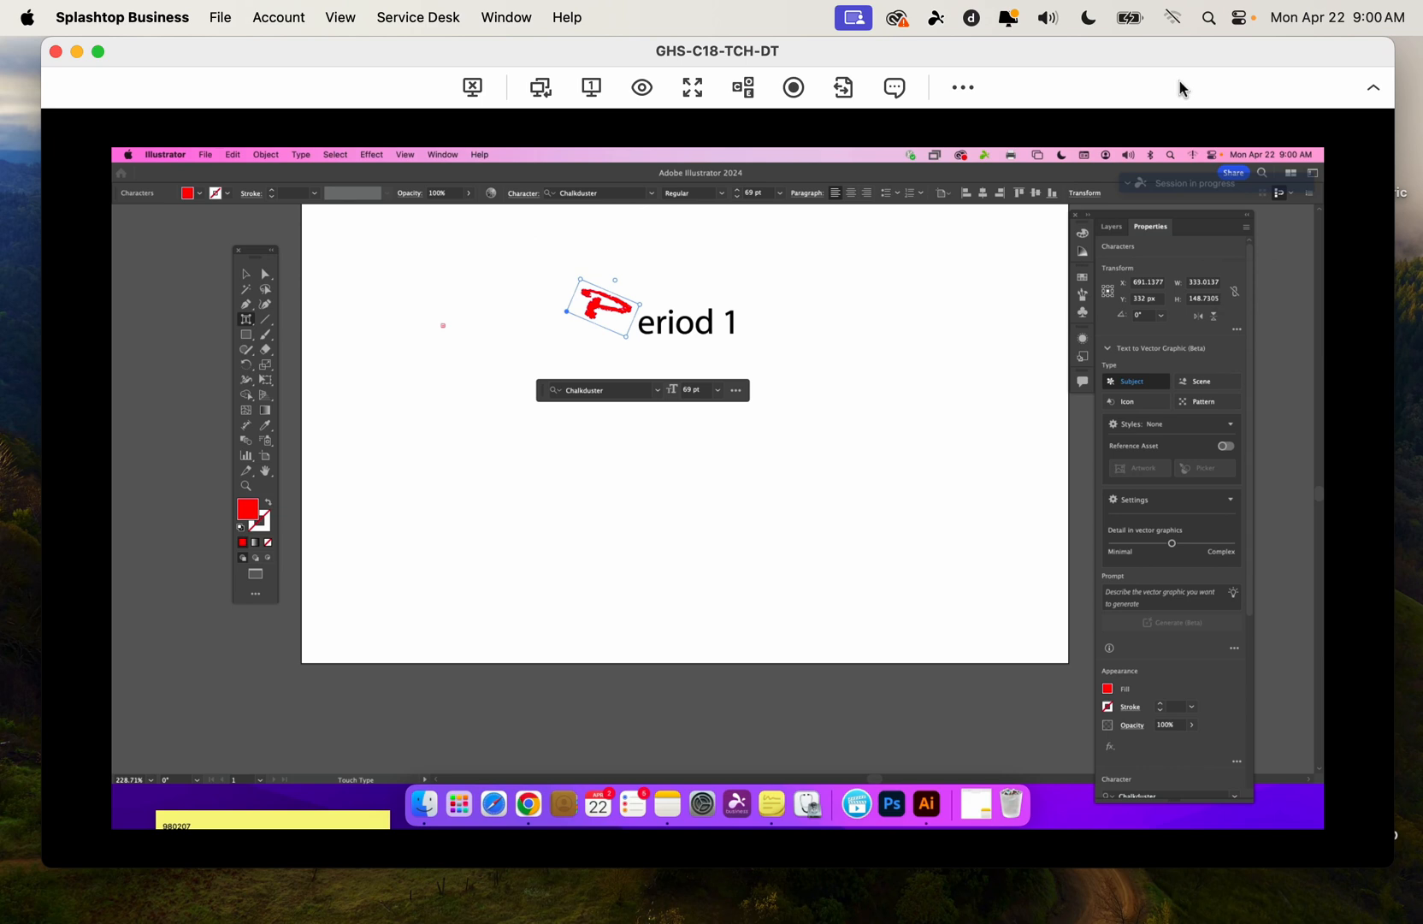
scroll(1170, 308, "up", 2)
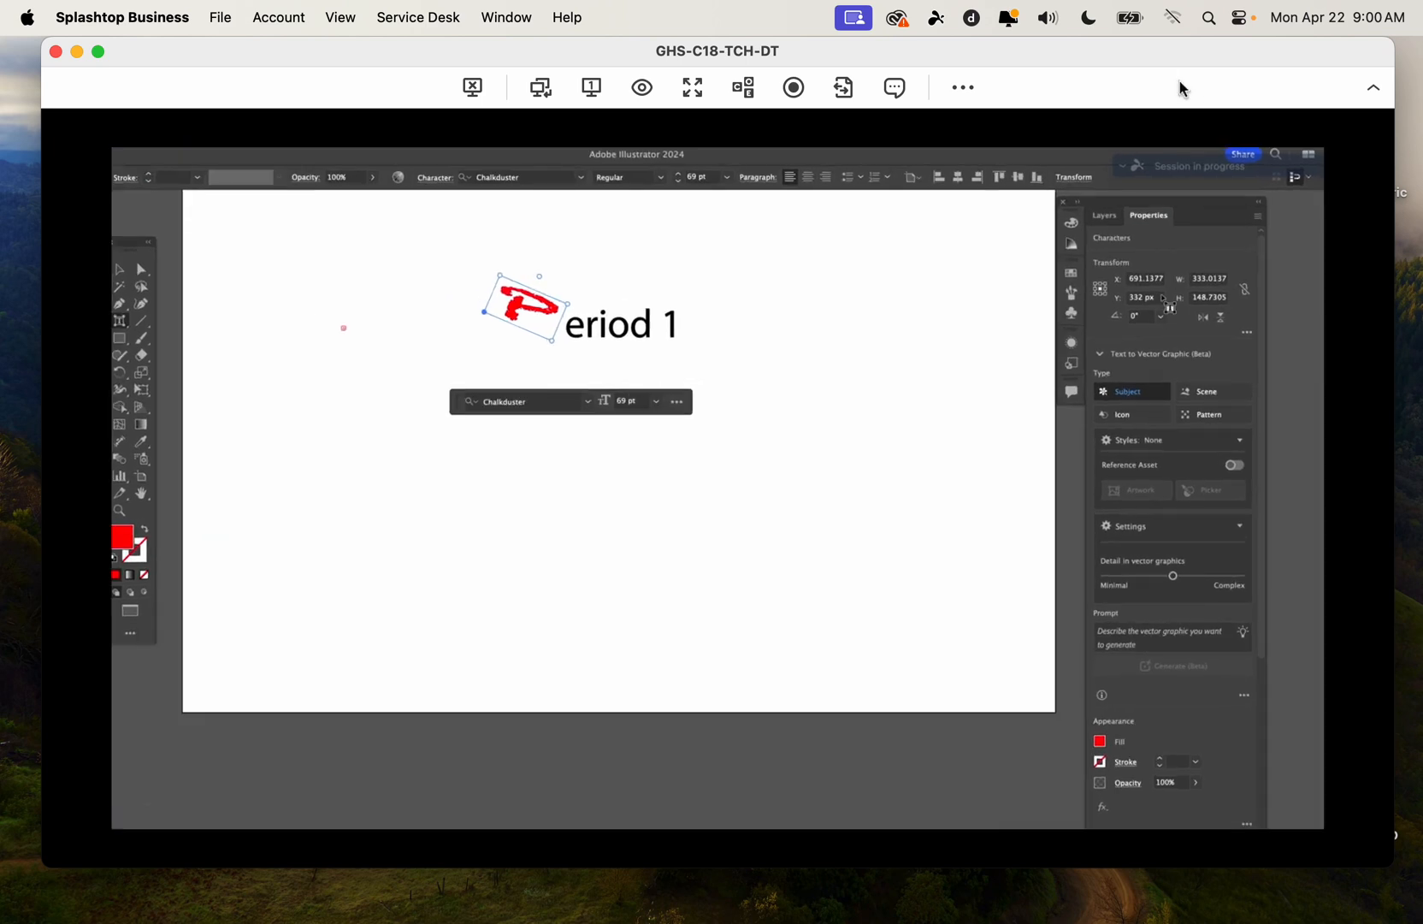
left_click_drag(1147, 217, 828, 207)
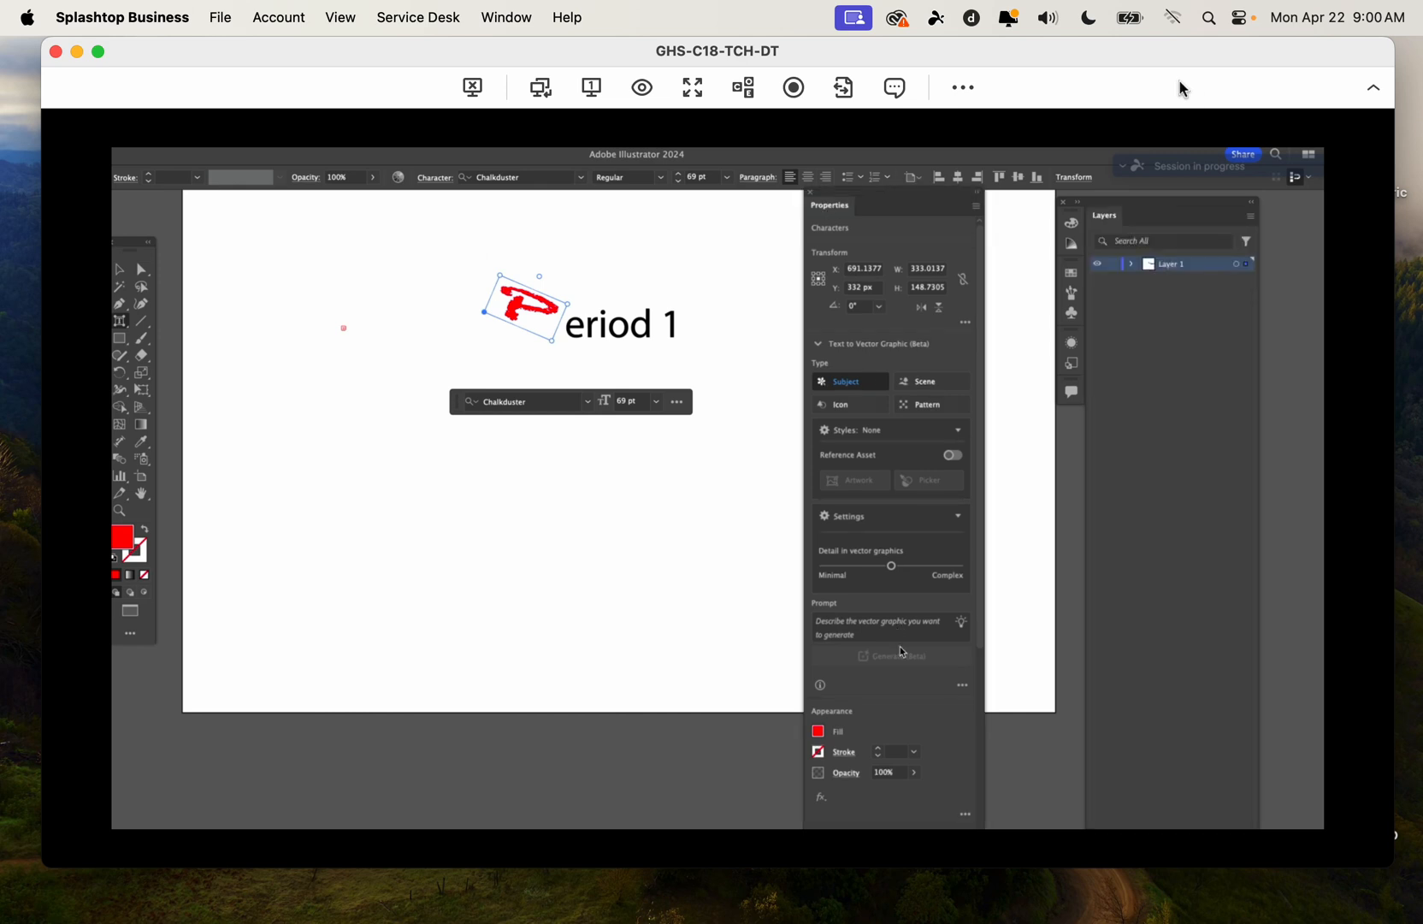
Go through other font families for the letter P in its character properties and settle on Bodoni 72 Smallcaps Book
scroll(912, 697, "down", 5)
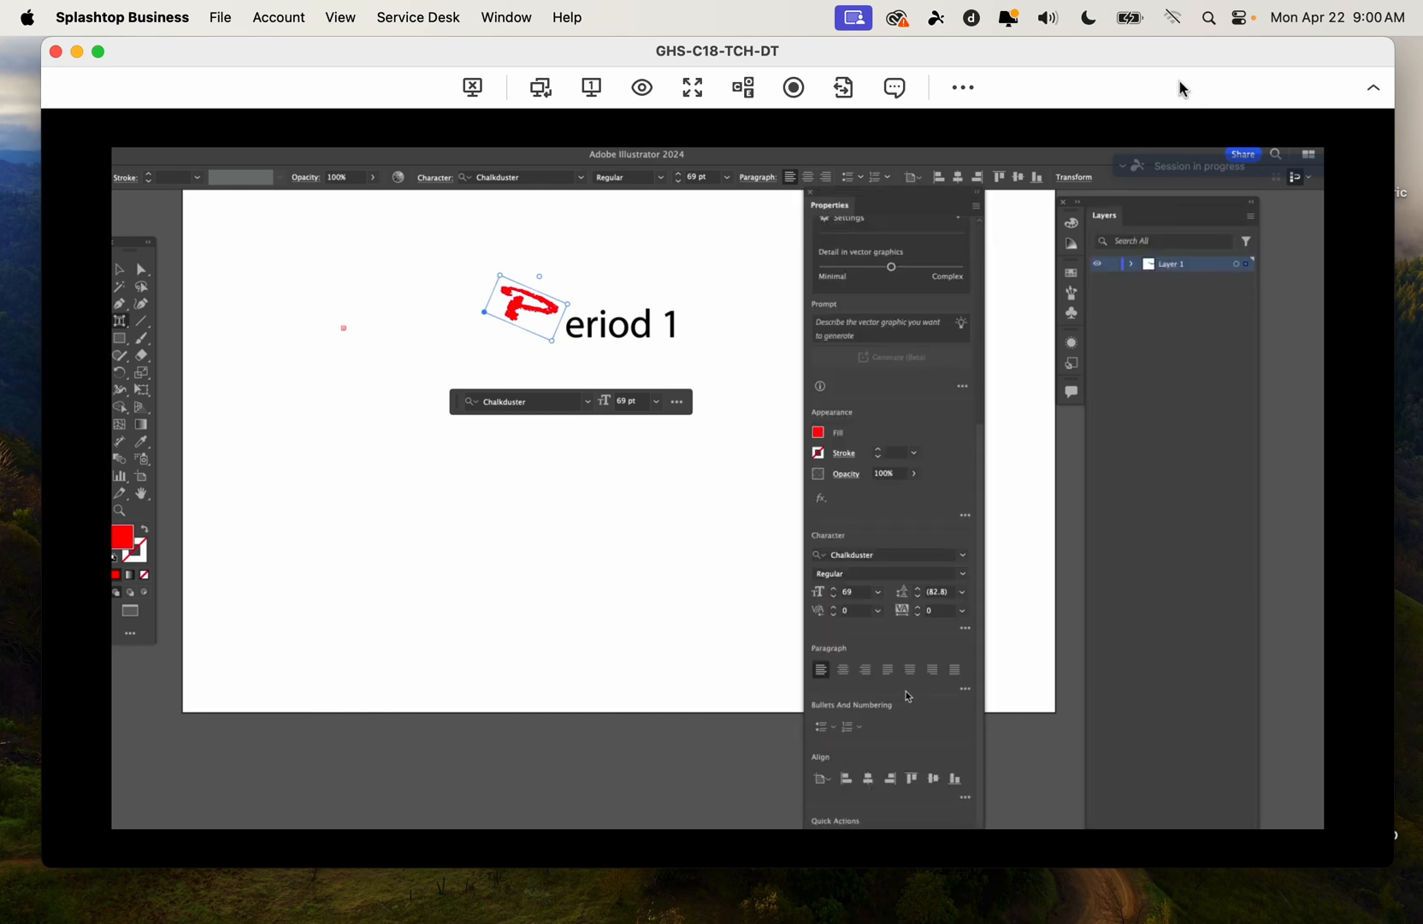
scroll(883, 552, "up", 8)
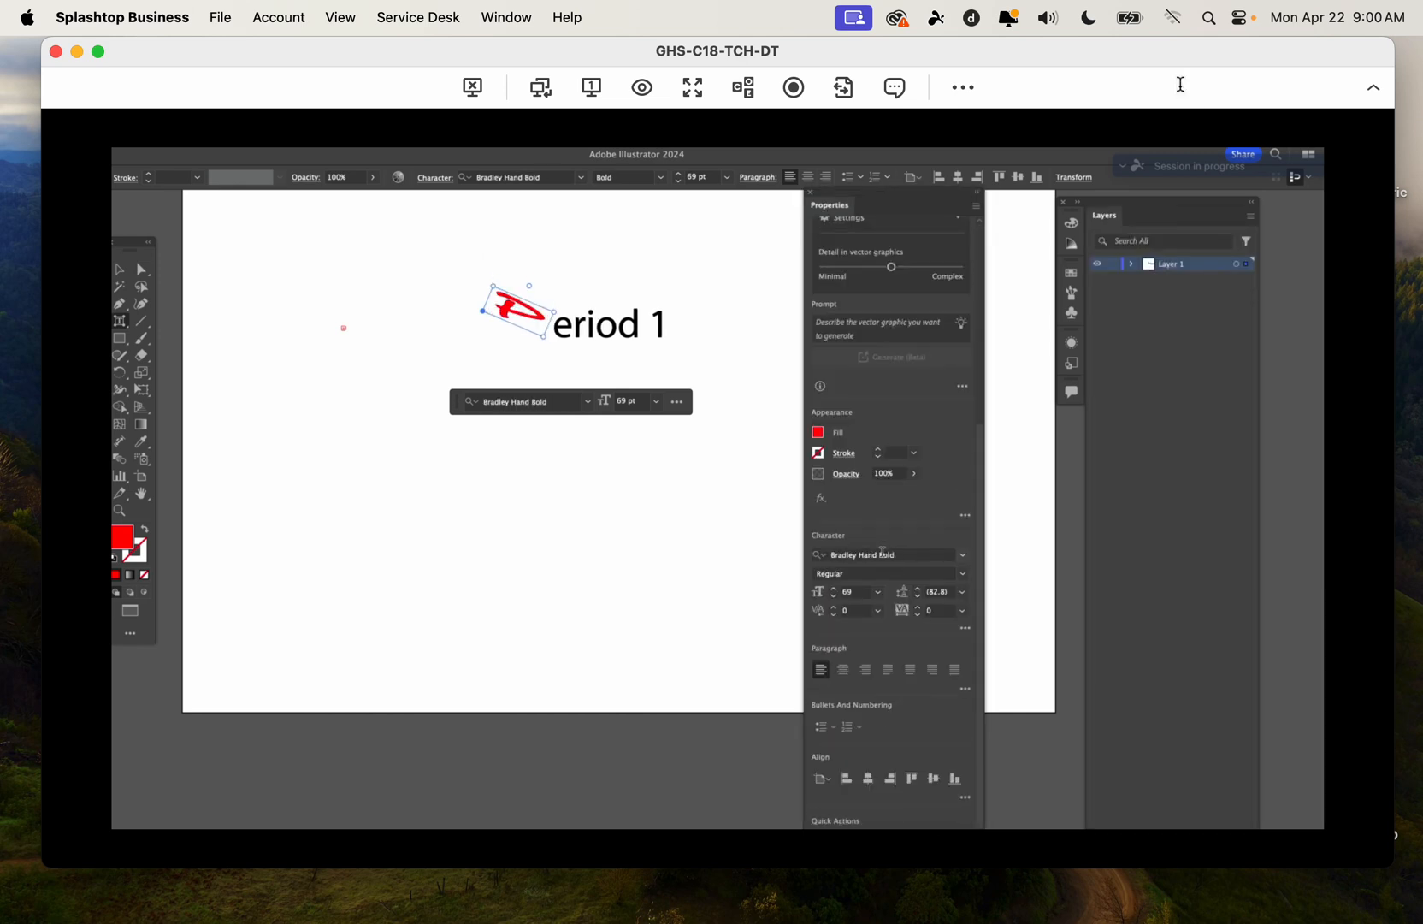
scroll(885, 552, "up", 4)
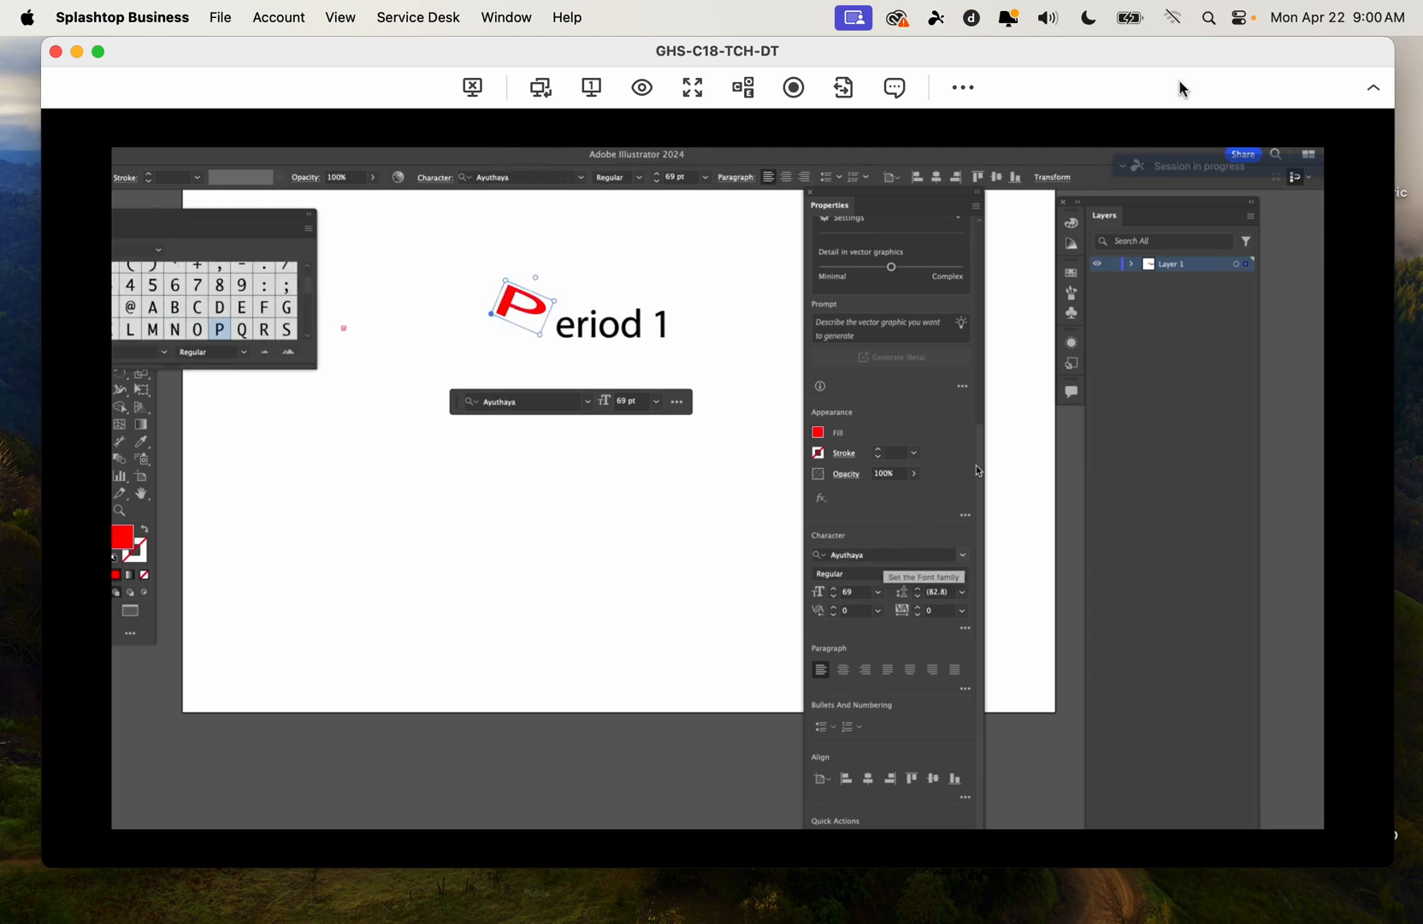
scroll(970, 421, "up", 4)
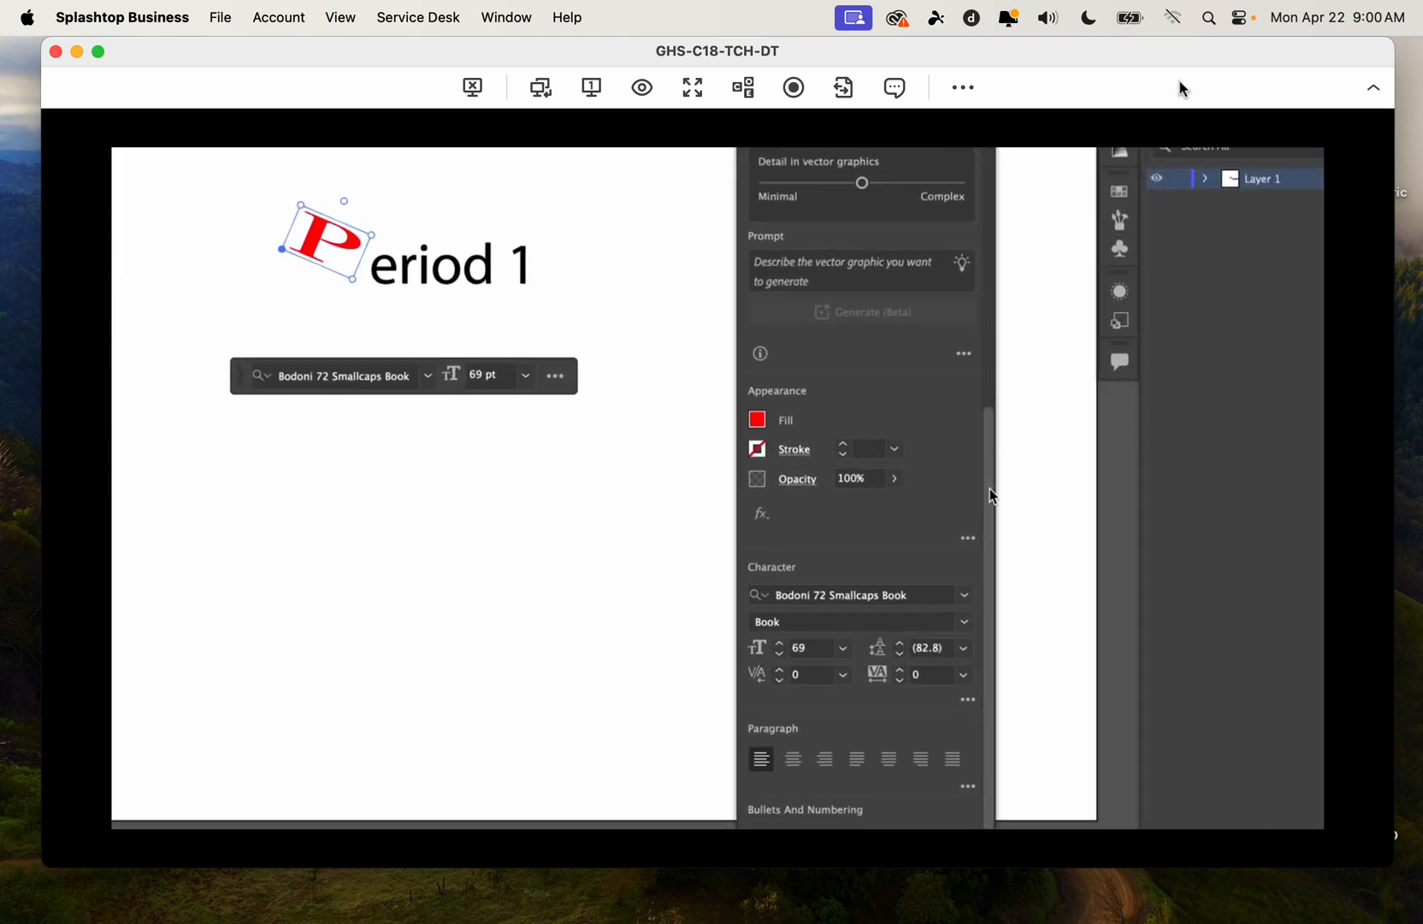
left_click_drag(989, 488, 1013, 611)
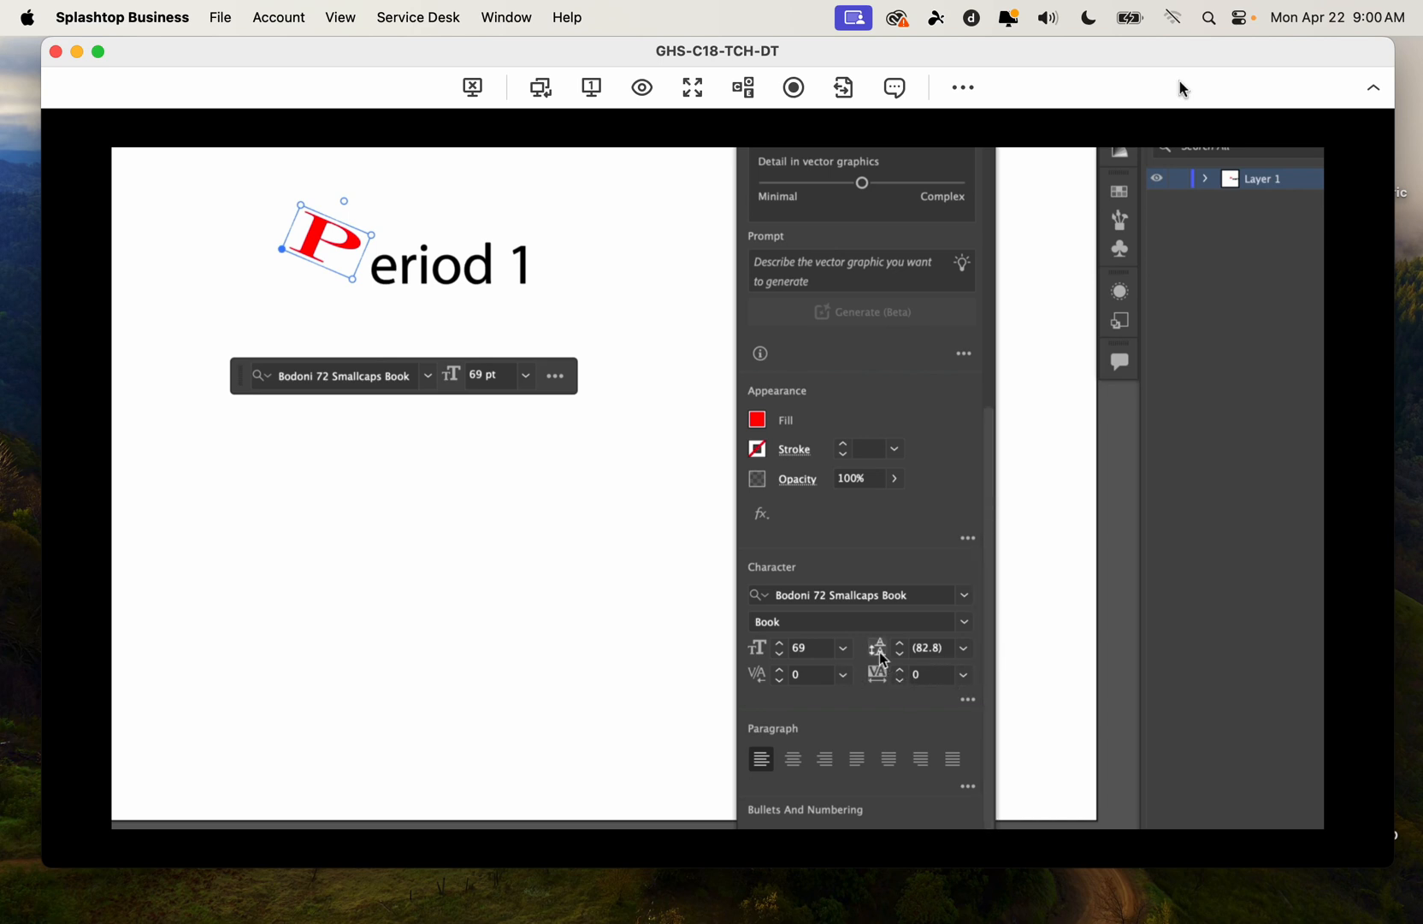
Increase the font size of the letter P to 98 pt
left_click(780, 643)
left_click(780, 643)
left_click(780, 643)
left_click(780, 643)
left_click(780, 643)
left_click(780, 643)
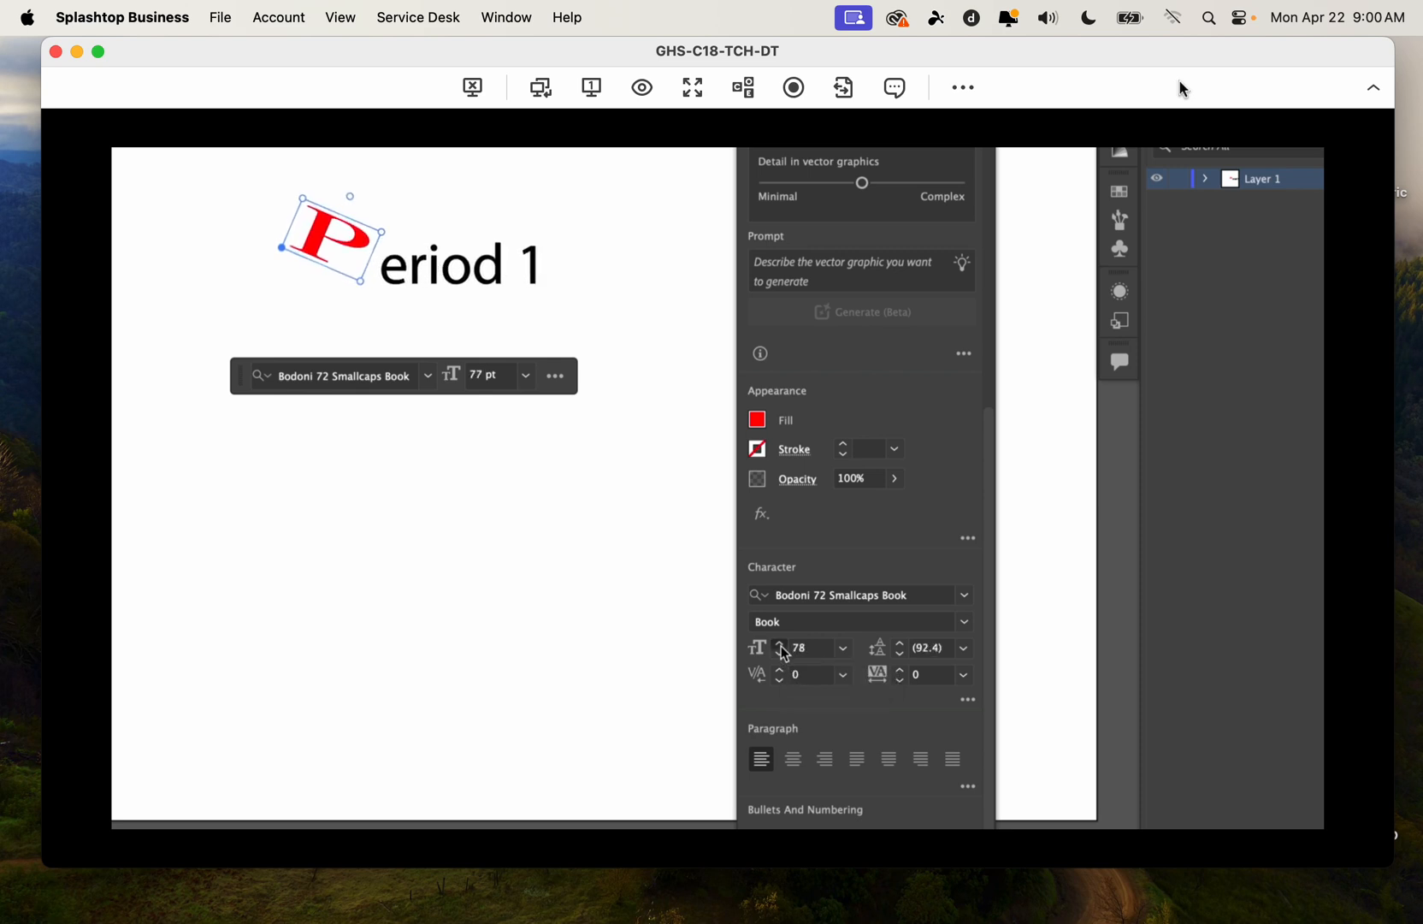
left_click(780, 643)
left_click(780, 644)
left_click(781, 643)
left_click(780, 643)
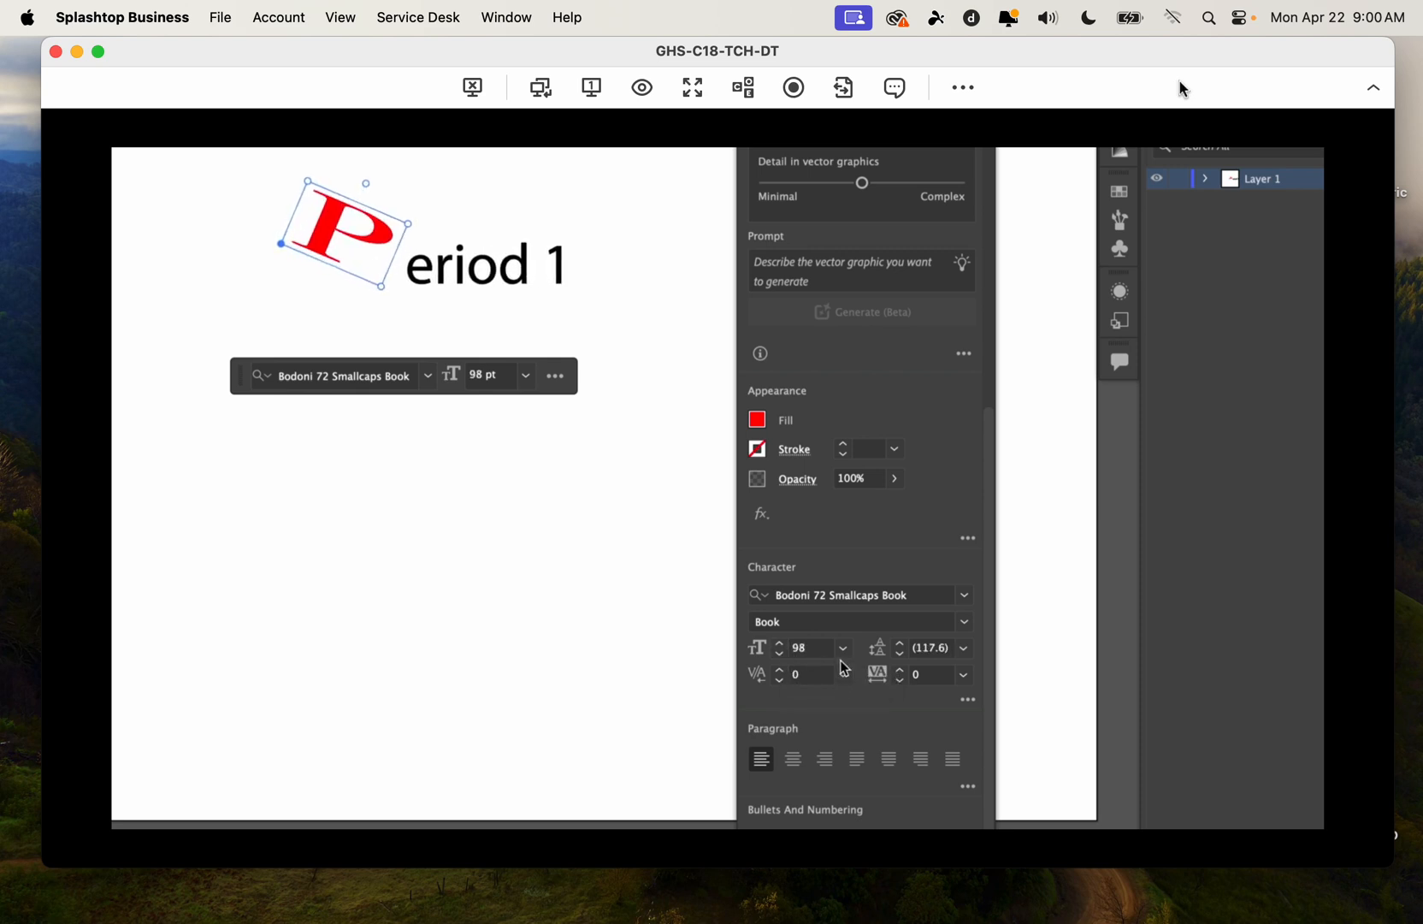
Show the additional character options and raise the vertical scale of the letter P to 106%
left_click(969, 701)
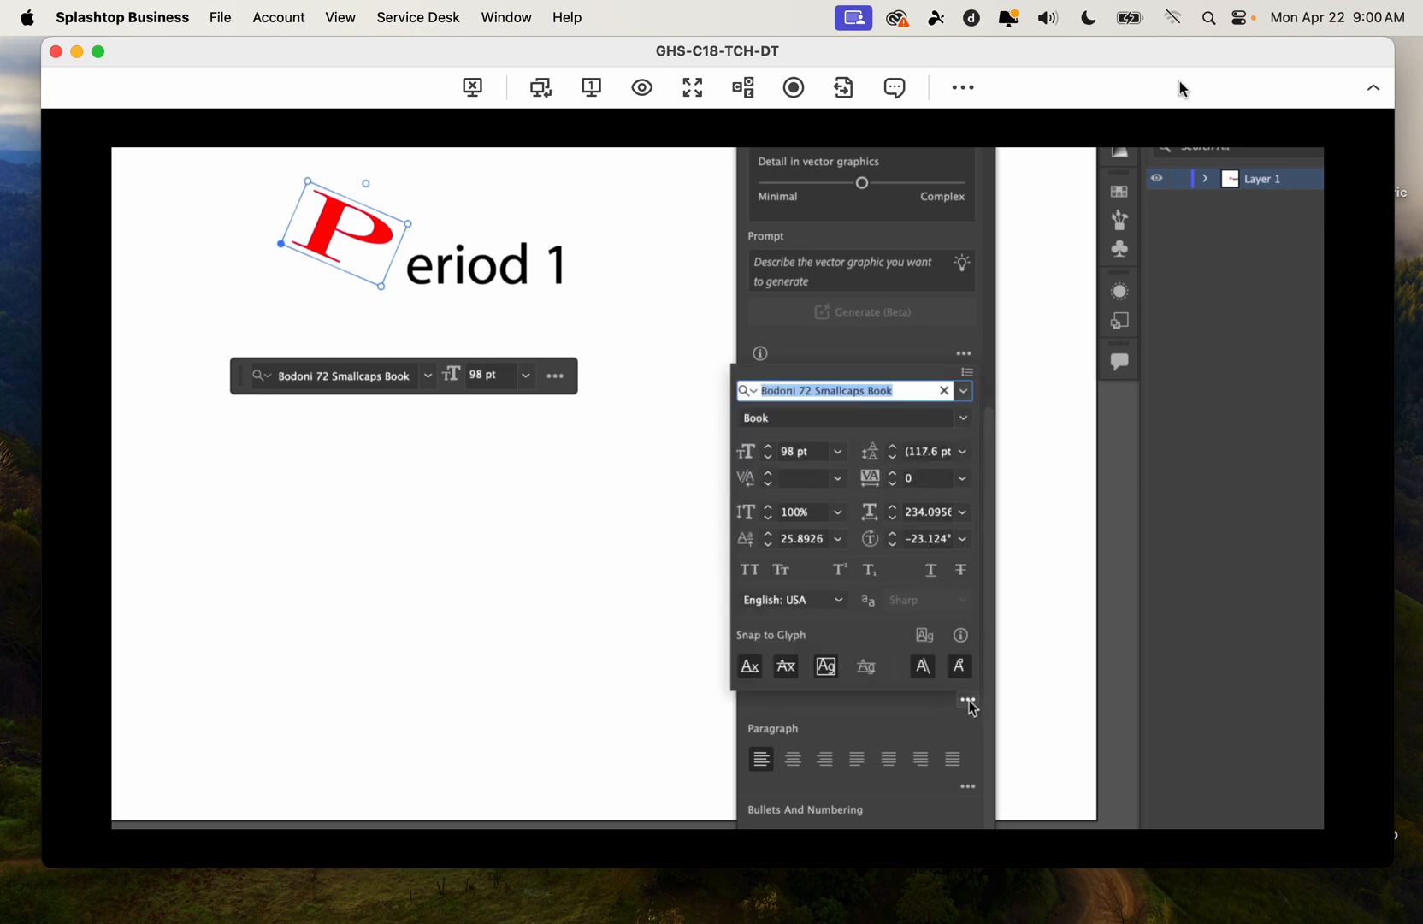
scroll(968, 703, "up", 8)
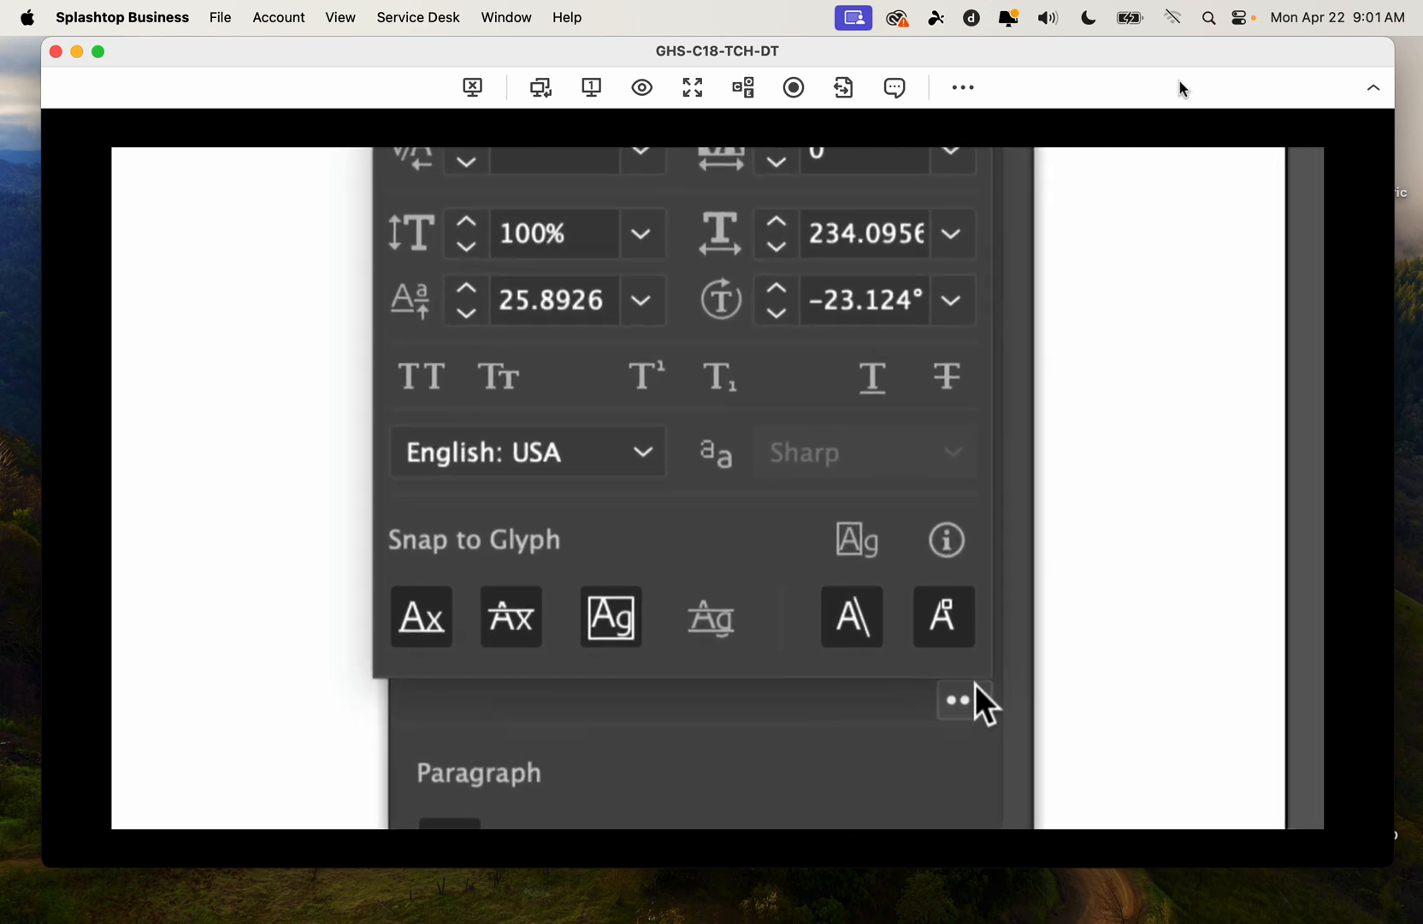
scroll(974, 682, "down", 8)
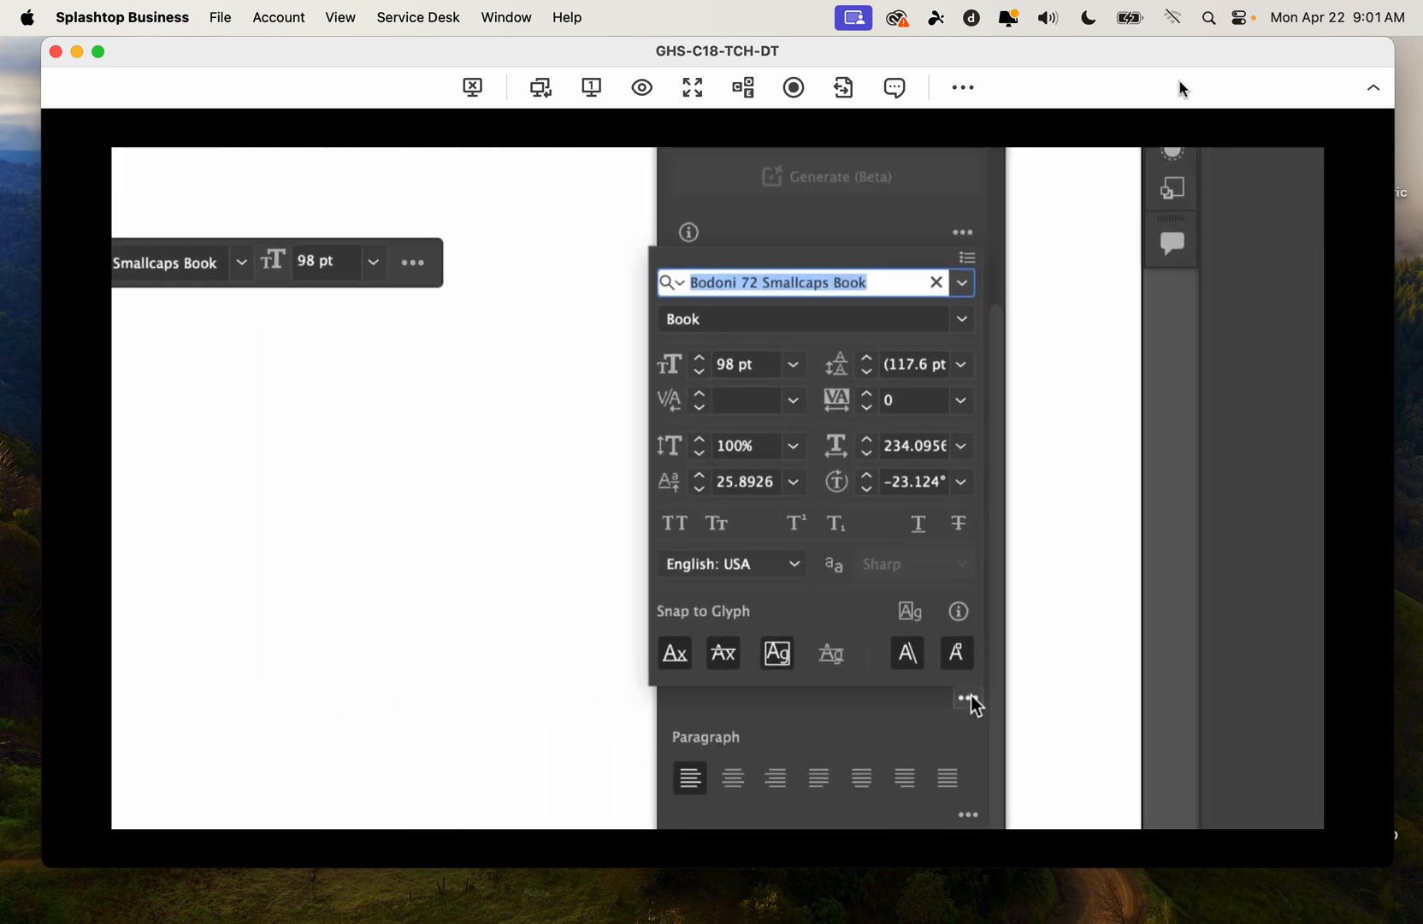
scroll(878, 547, "down", 4)
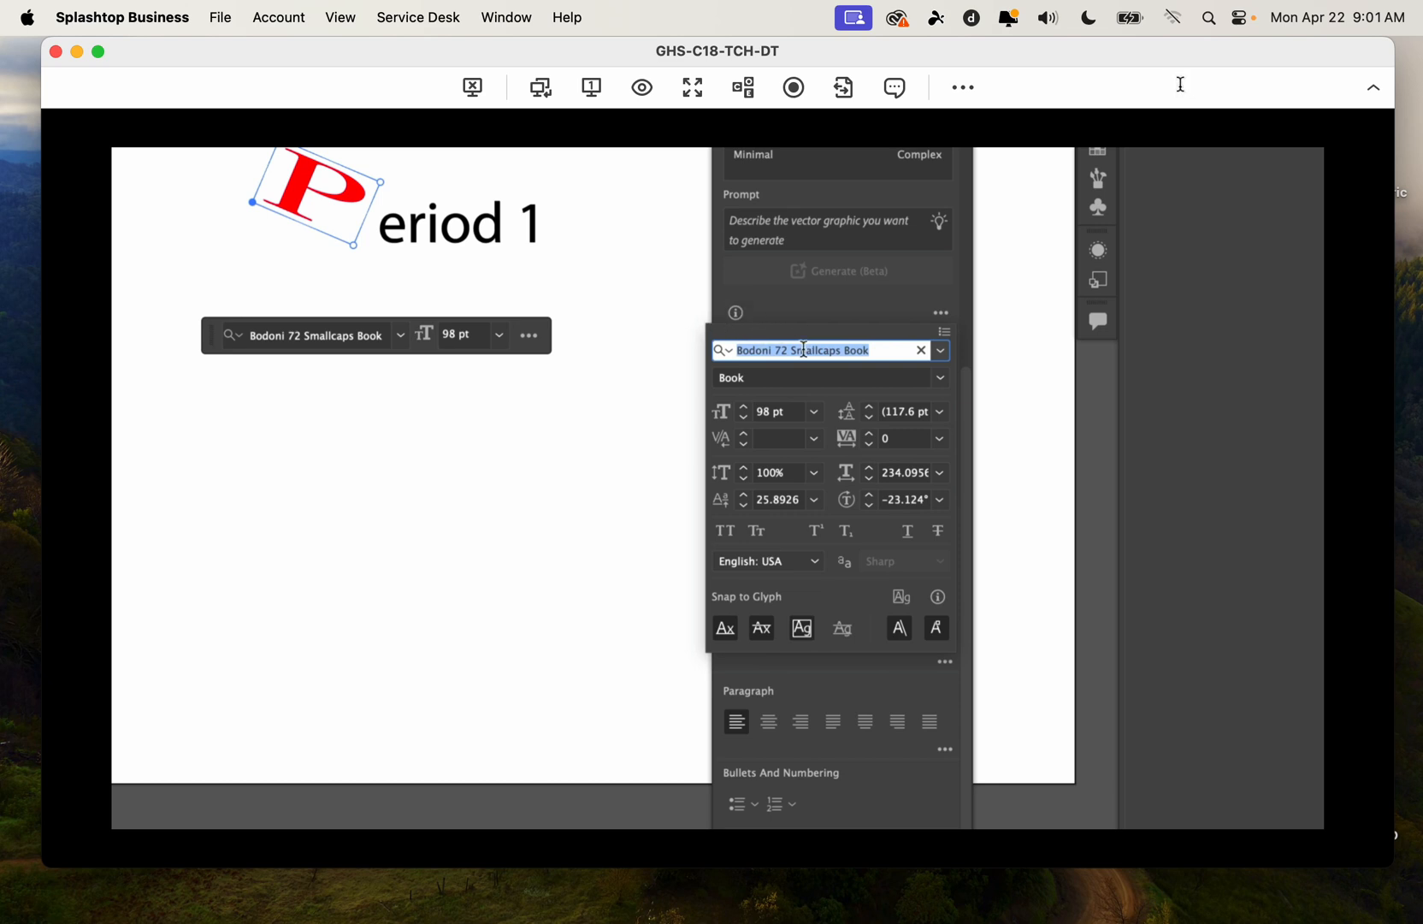
left_click(745, 468)
left_click(745, 469)
left_click(745, 469)
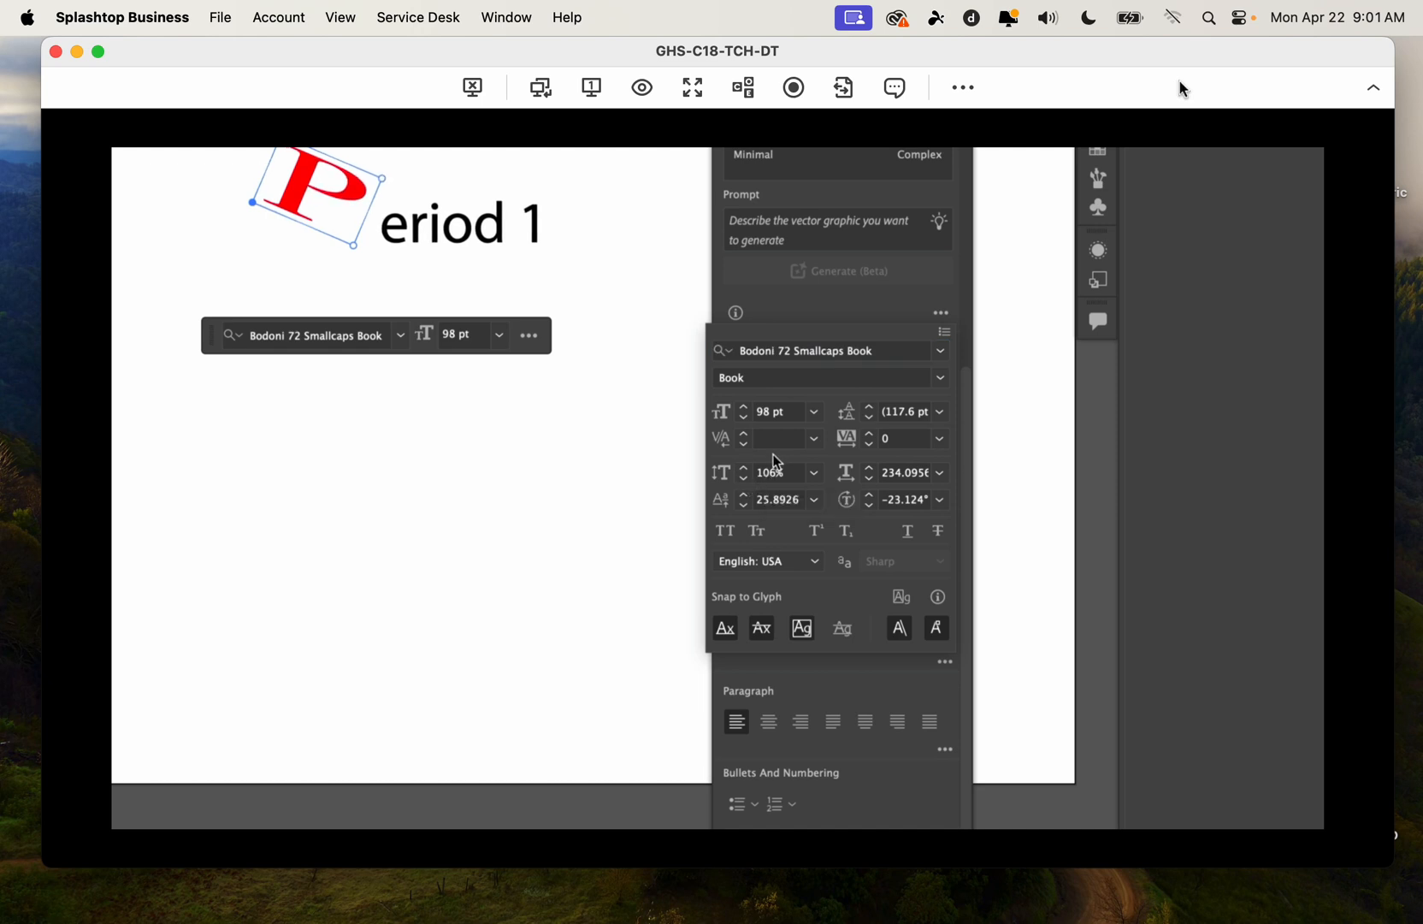
Lower the vertical scale of the letter P to 104% and close the additional character options
left_click(769, 473)
key("Down")
key("Down")
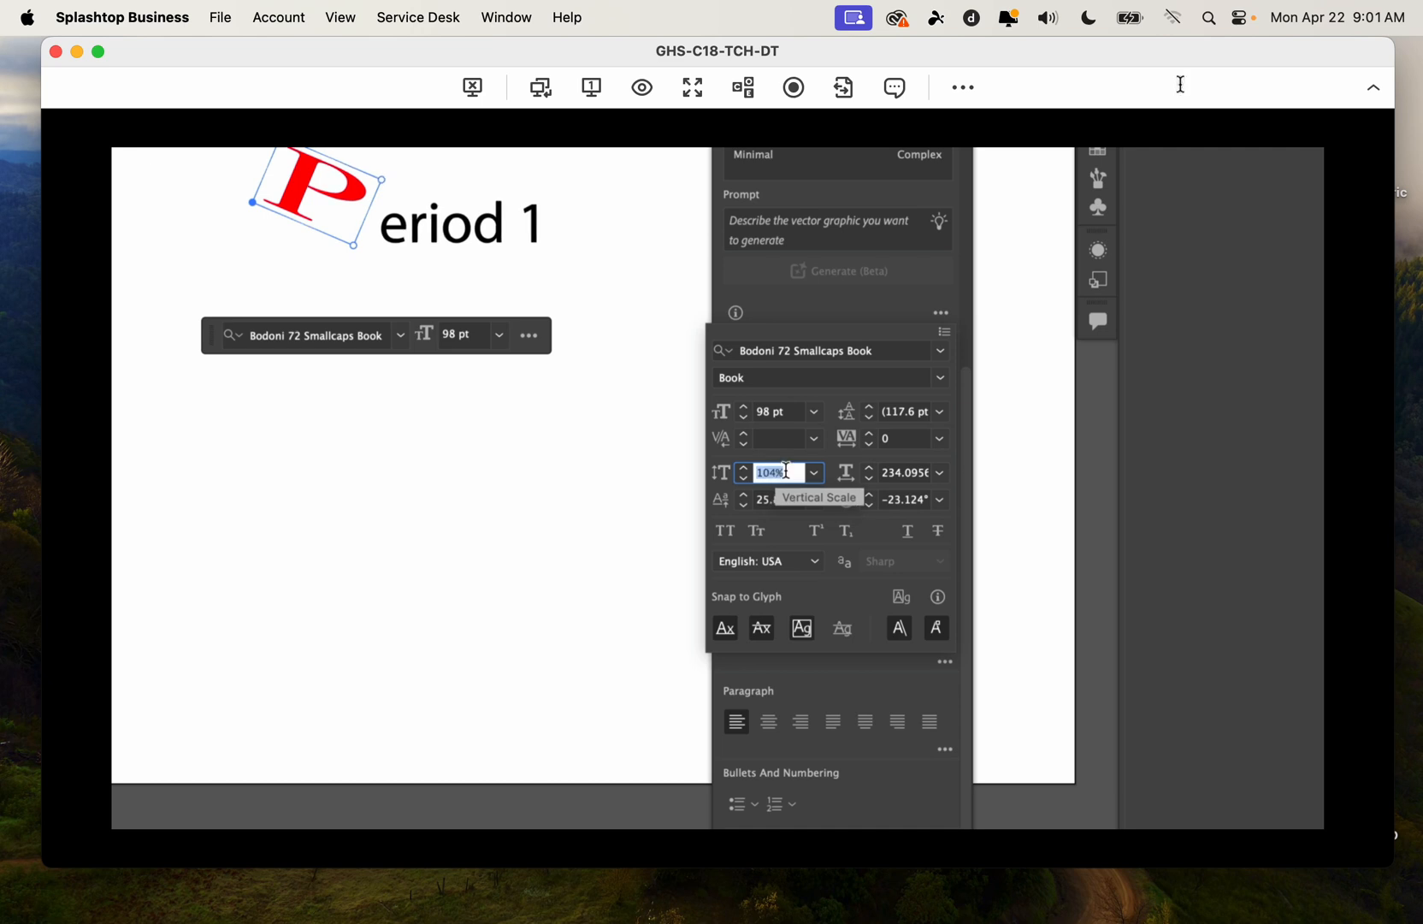
left_click(676, 491)
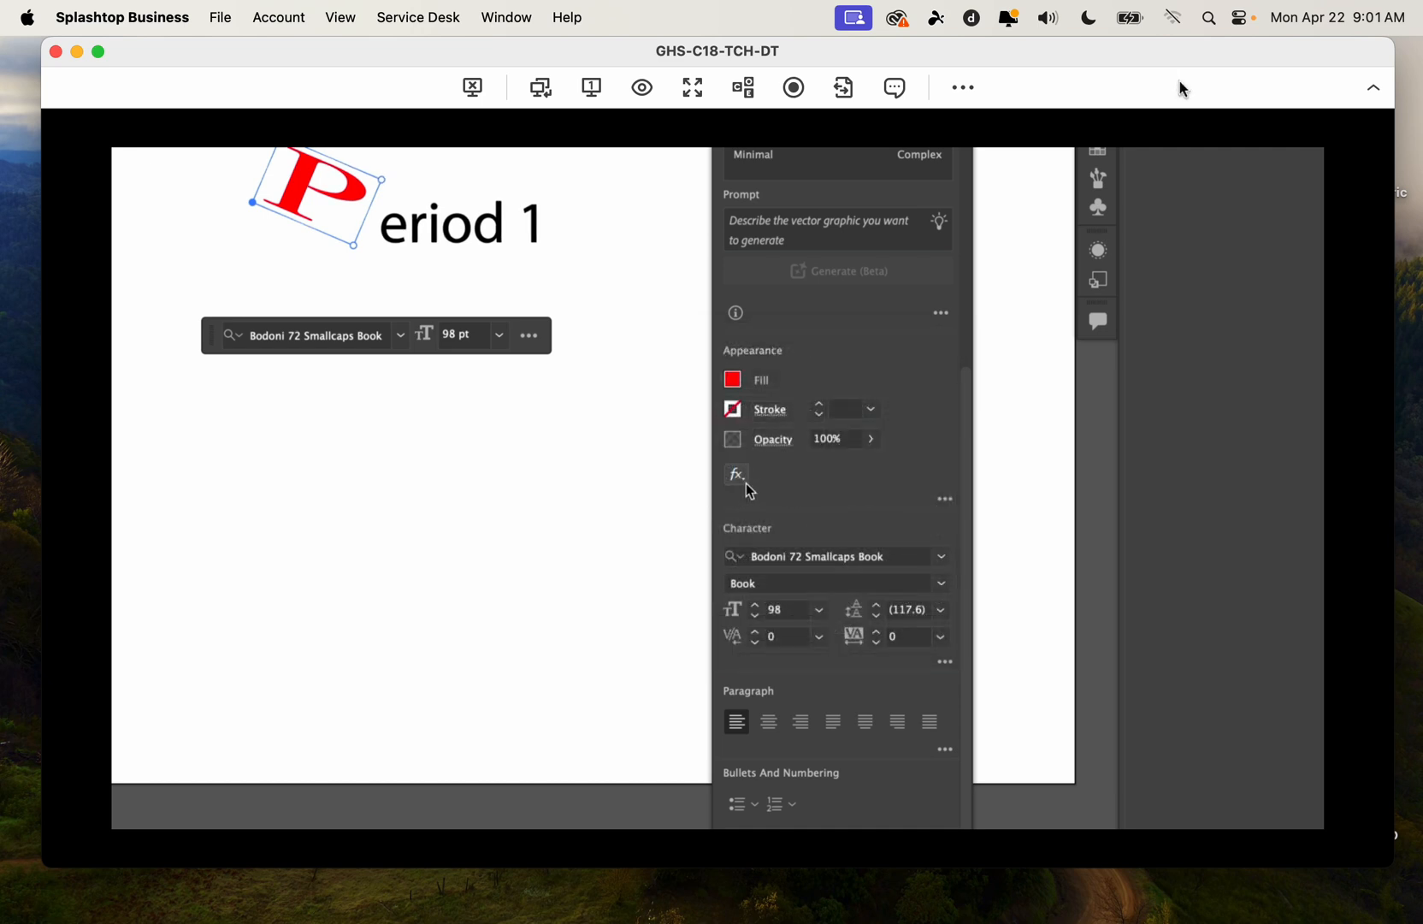
Show the additional character options again and raise the vertical scale of the letter P to 142%
left_click(945, 662)
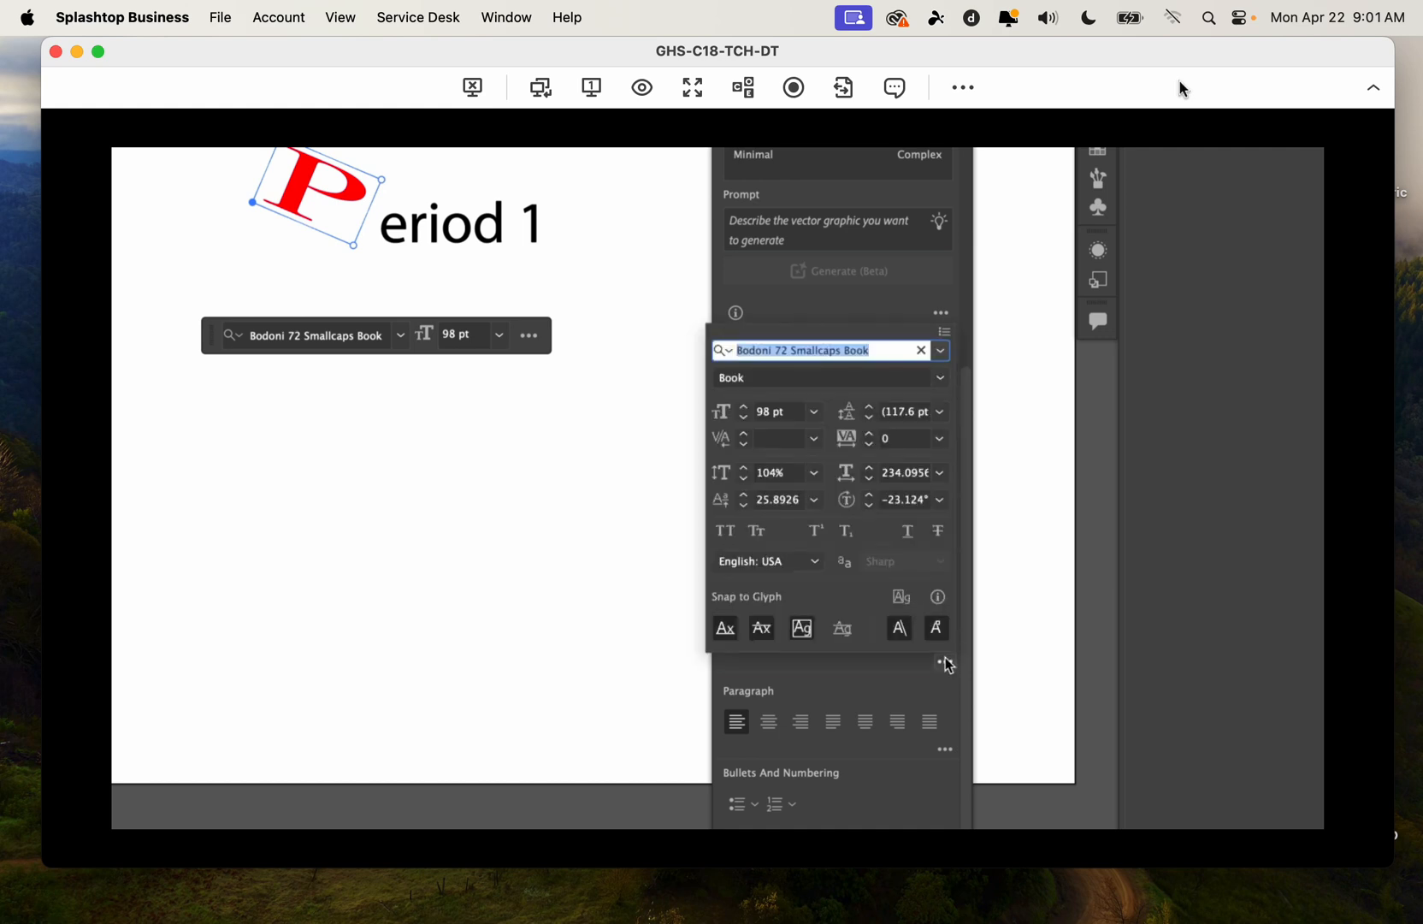
left_click(772, 472)
type("98")
key("Return")
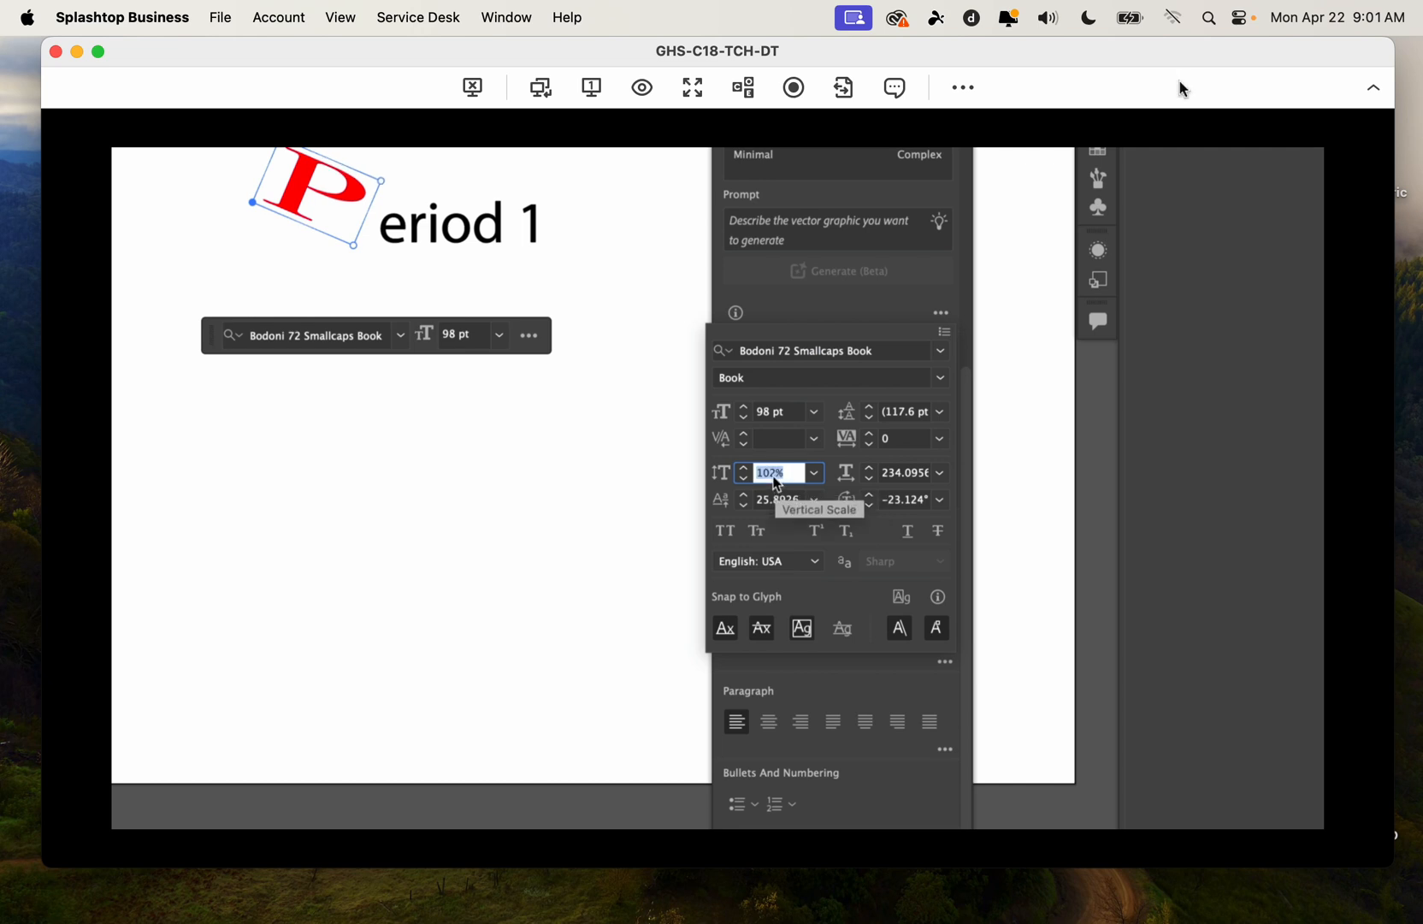
scroll(772, 477, "up", 20)
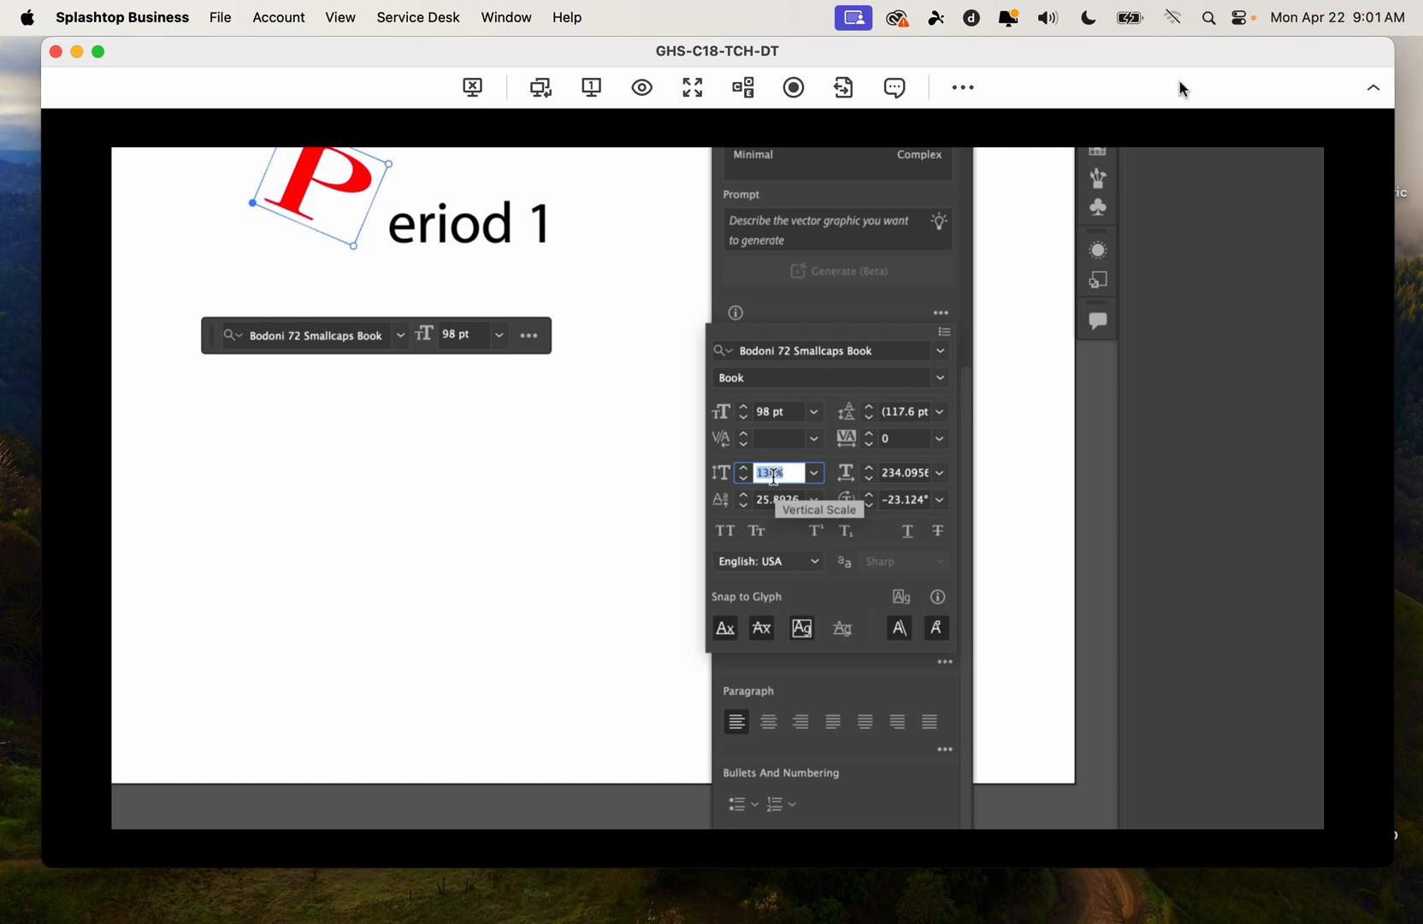
key("Up")
key("Up")
key("Up")
key("Up")
key("Up")
key("Up")
key("Up")
key("Up")
key("Up")
key("Up")
key("Up")
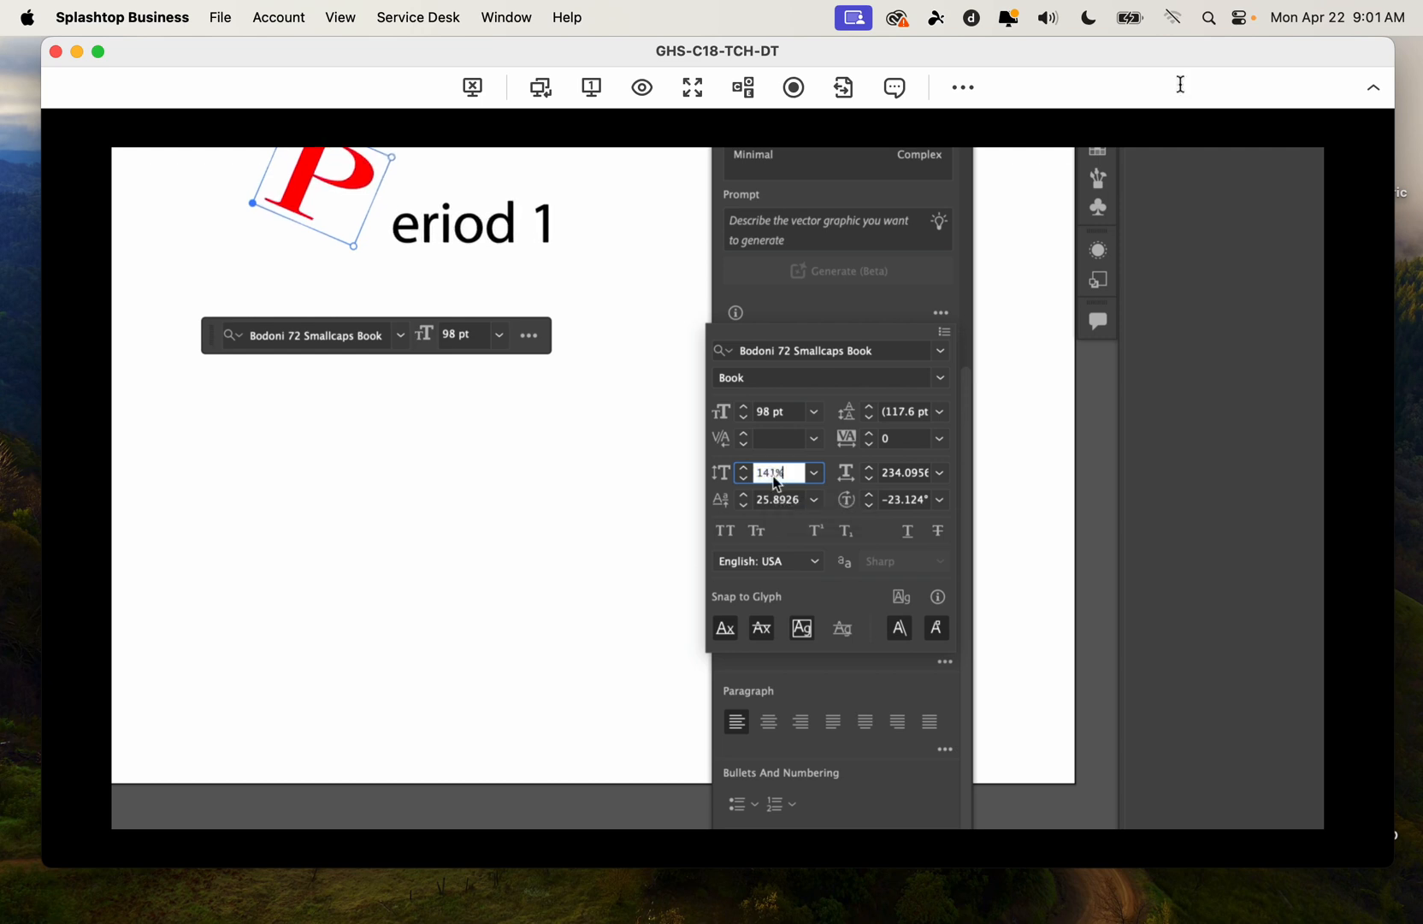
key("Up")
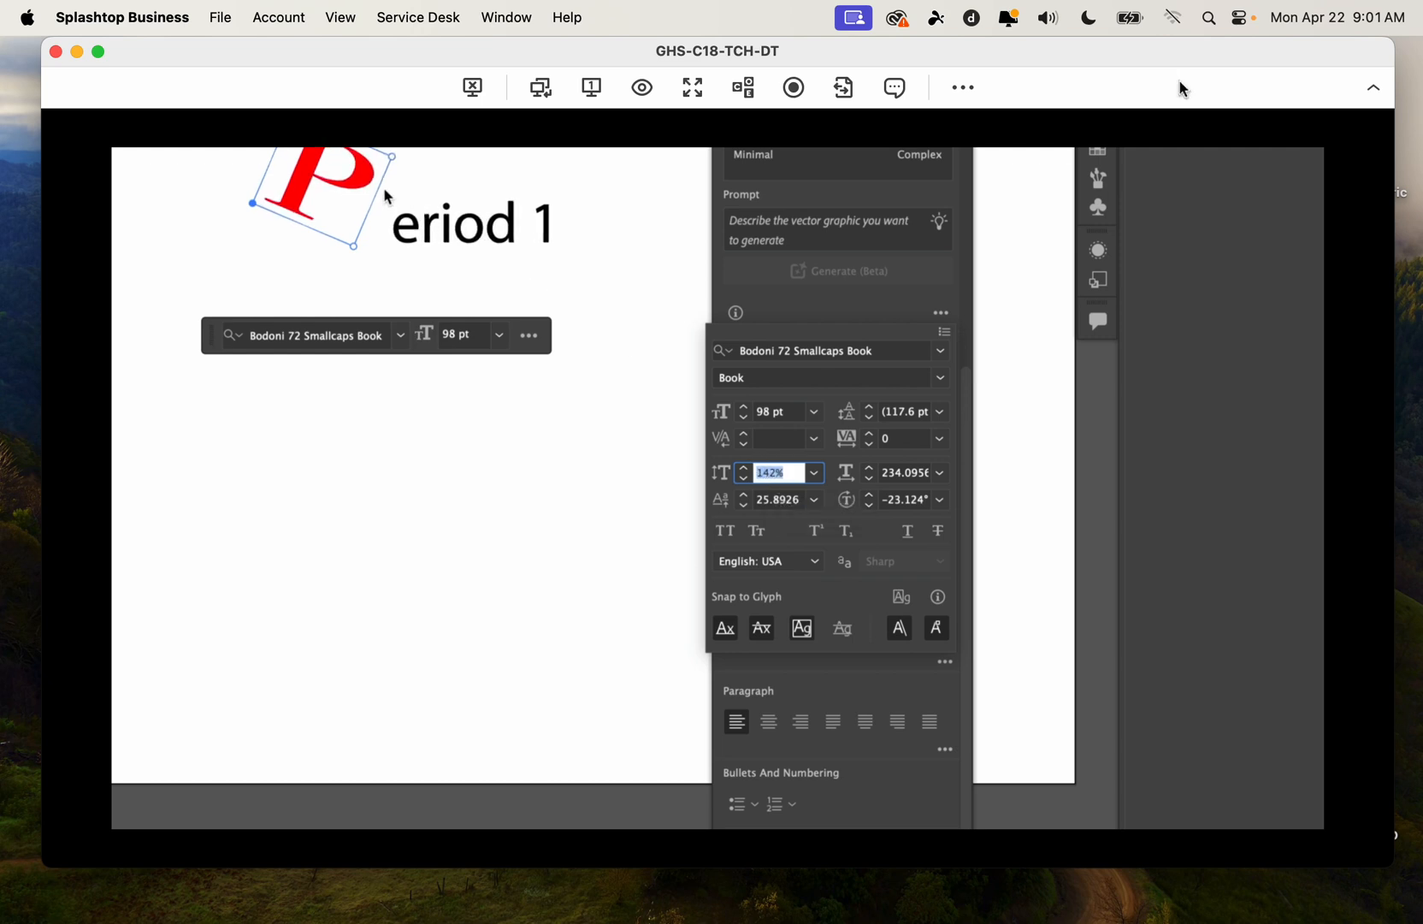
Move the red letter P down and slightly left so that it sits below the rest of the word
left_click(366, 179)
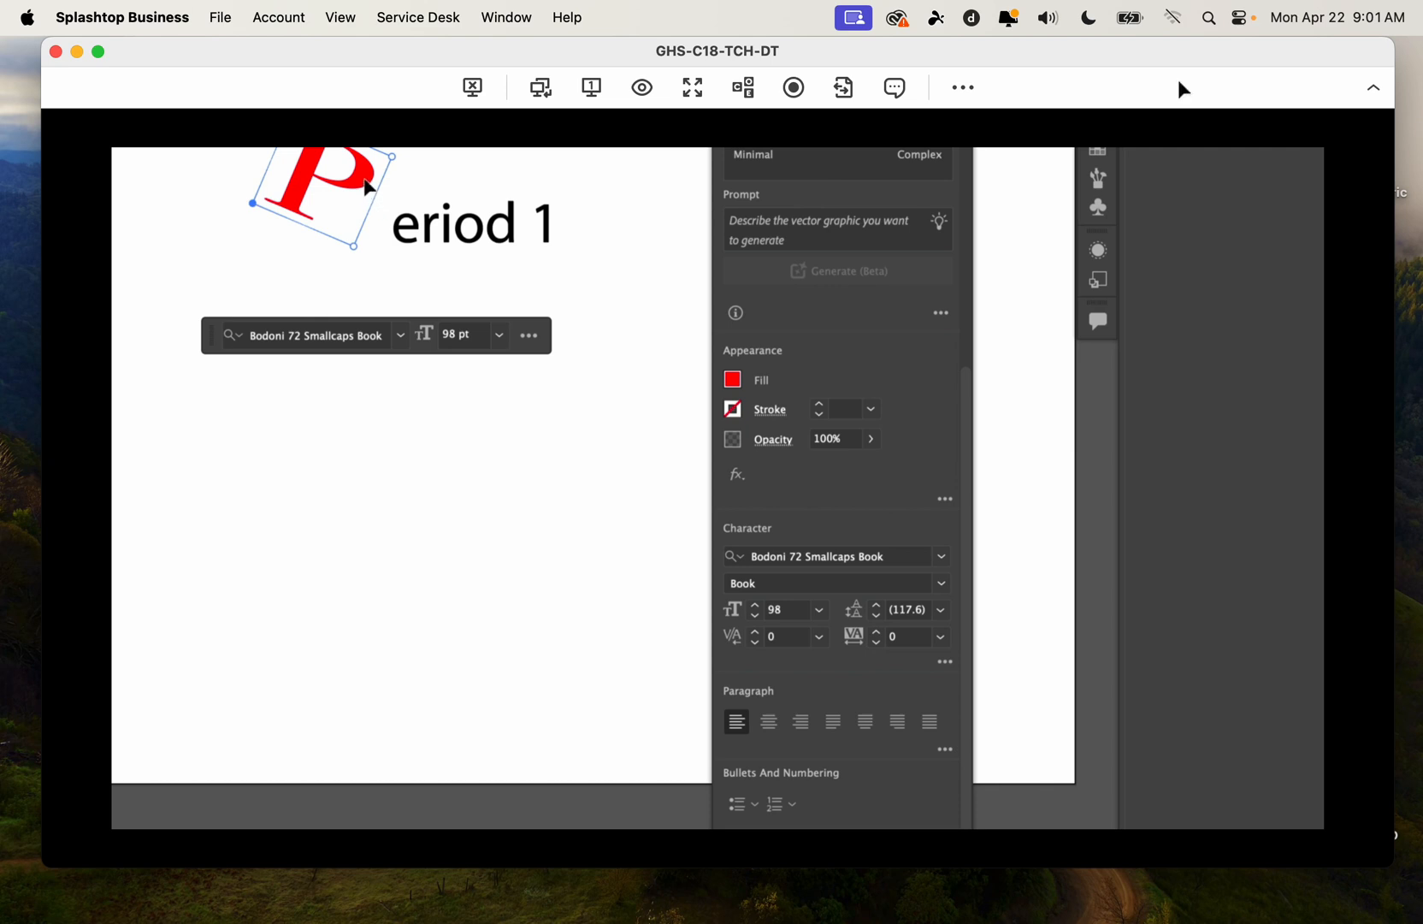
left_click_drag(366, 186, 333, 291)
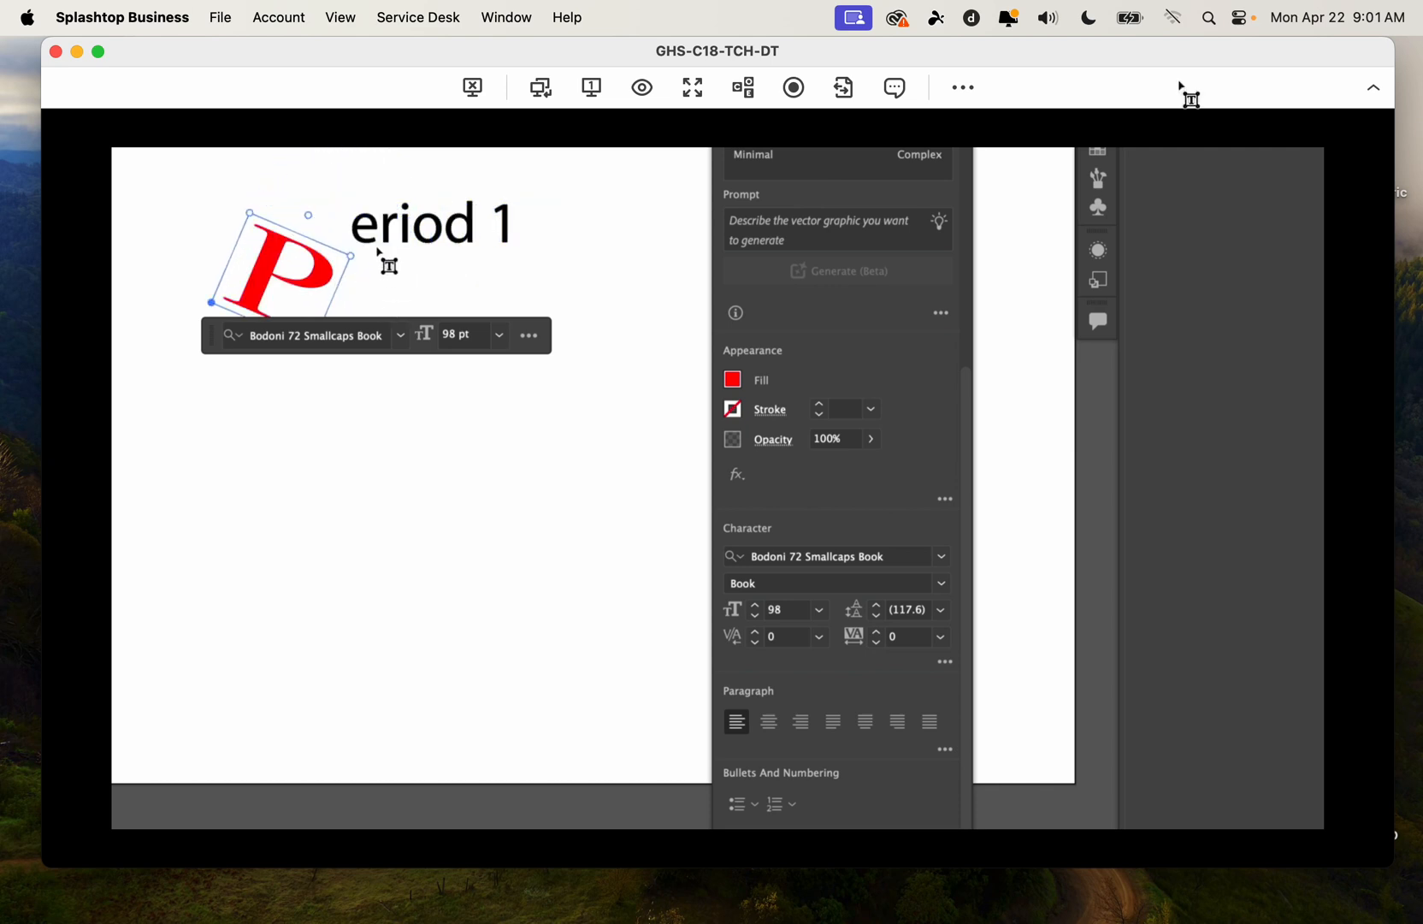
scroll(375, 252, "down", 3)
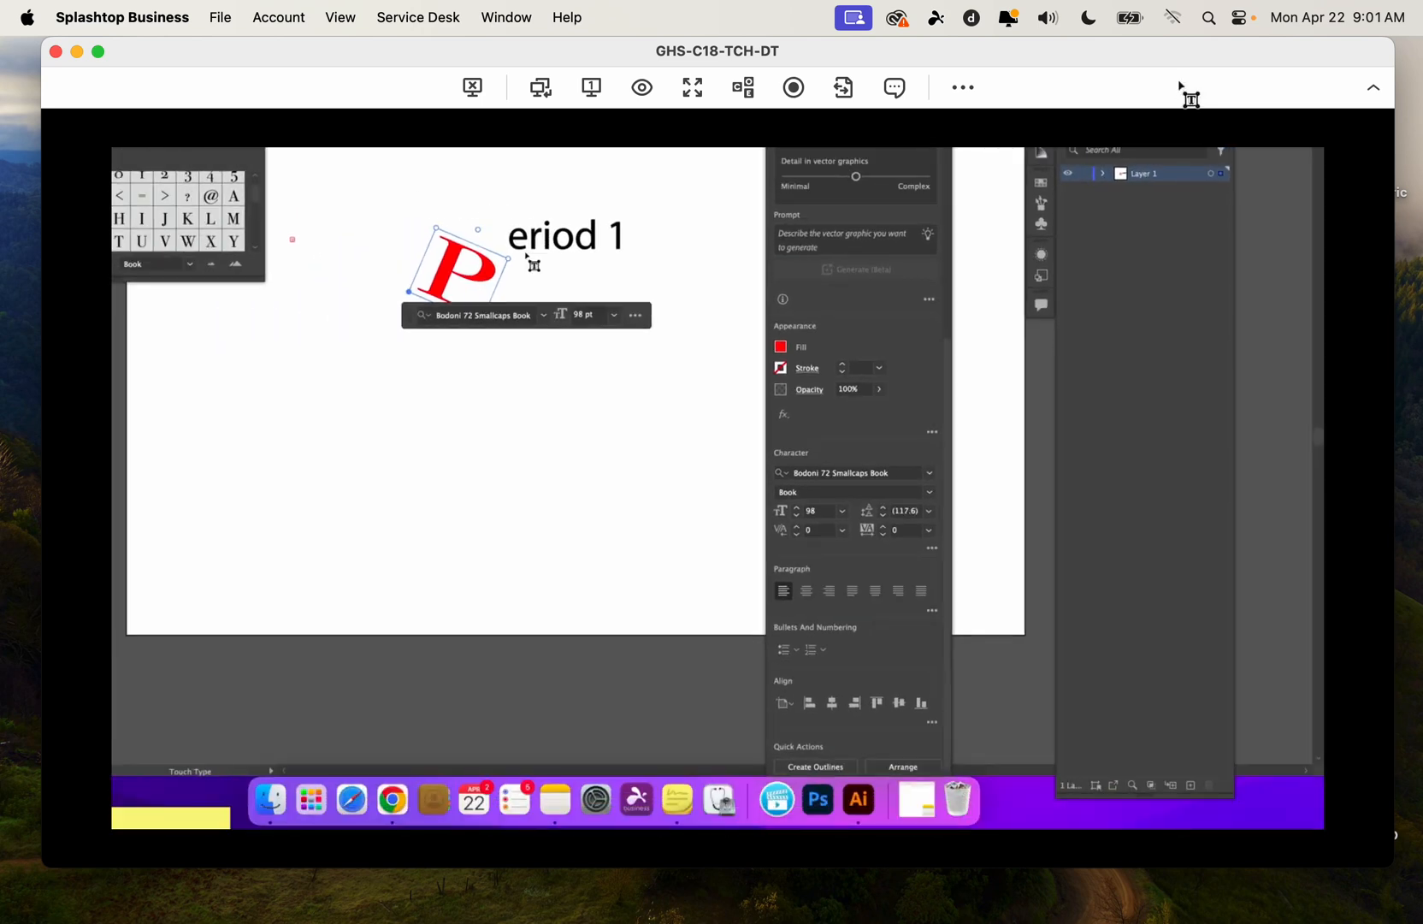
scroll(532, 263, "down", 2)
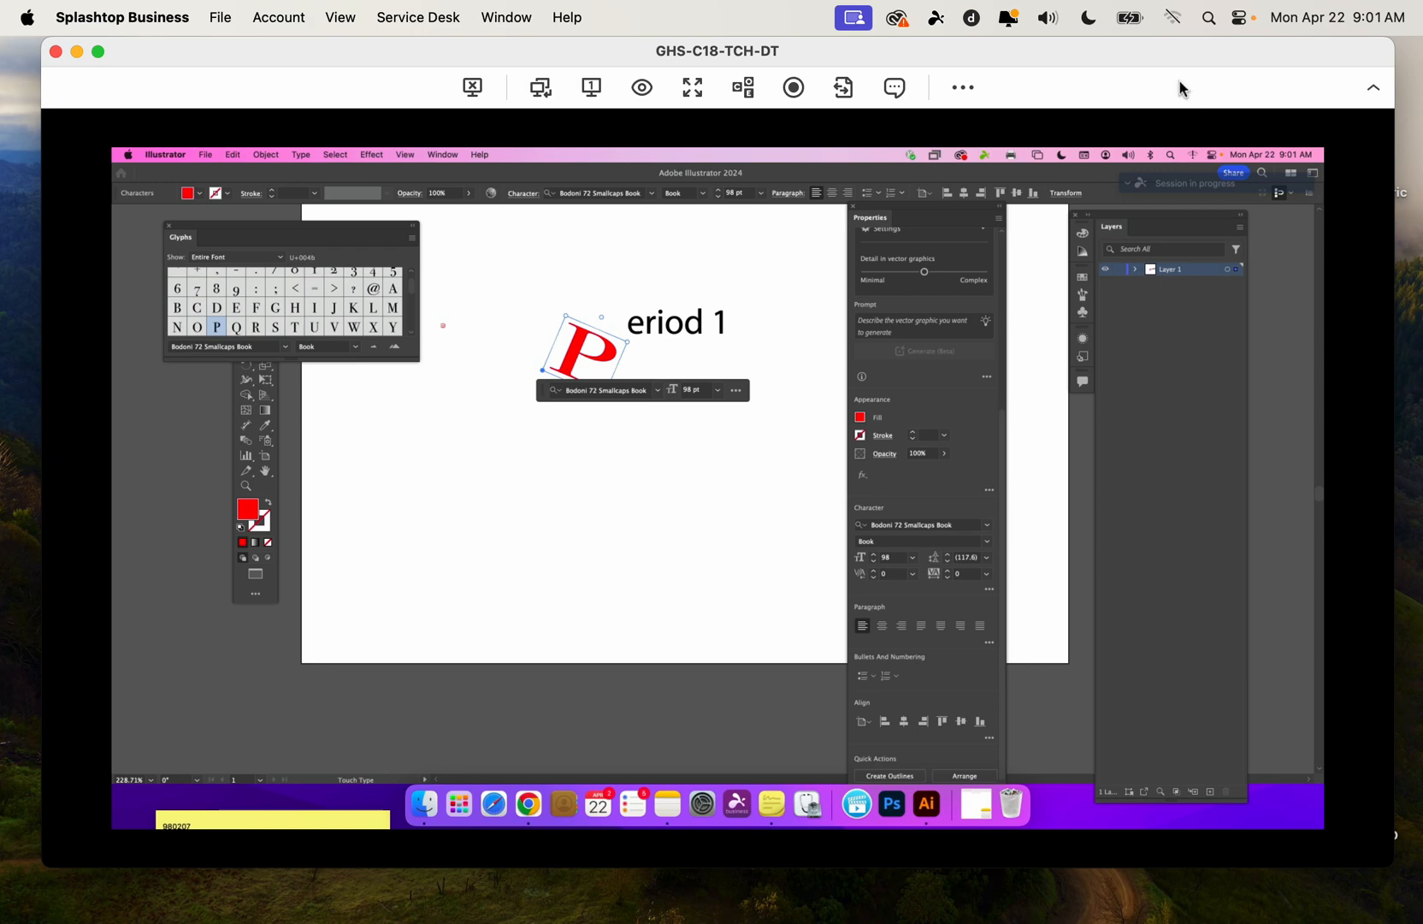
scroll(340, 398, "up", 3)
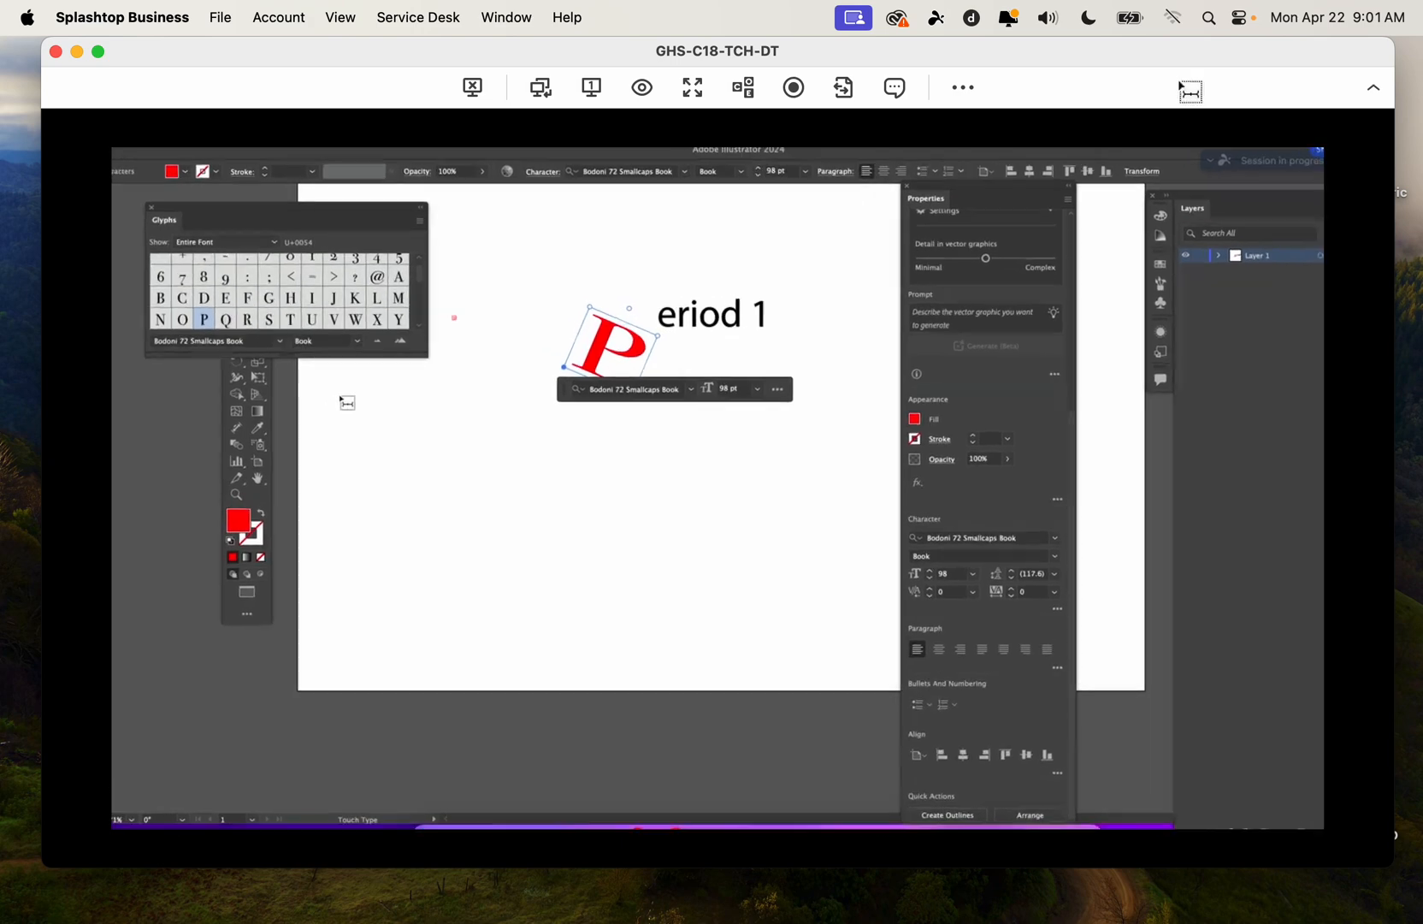
Select the single letter e of "Period 1" with the Touch Type Tool
left_click(742, 320)
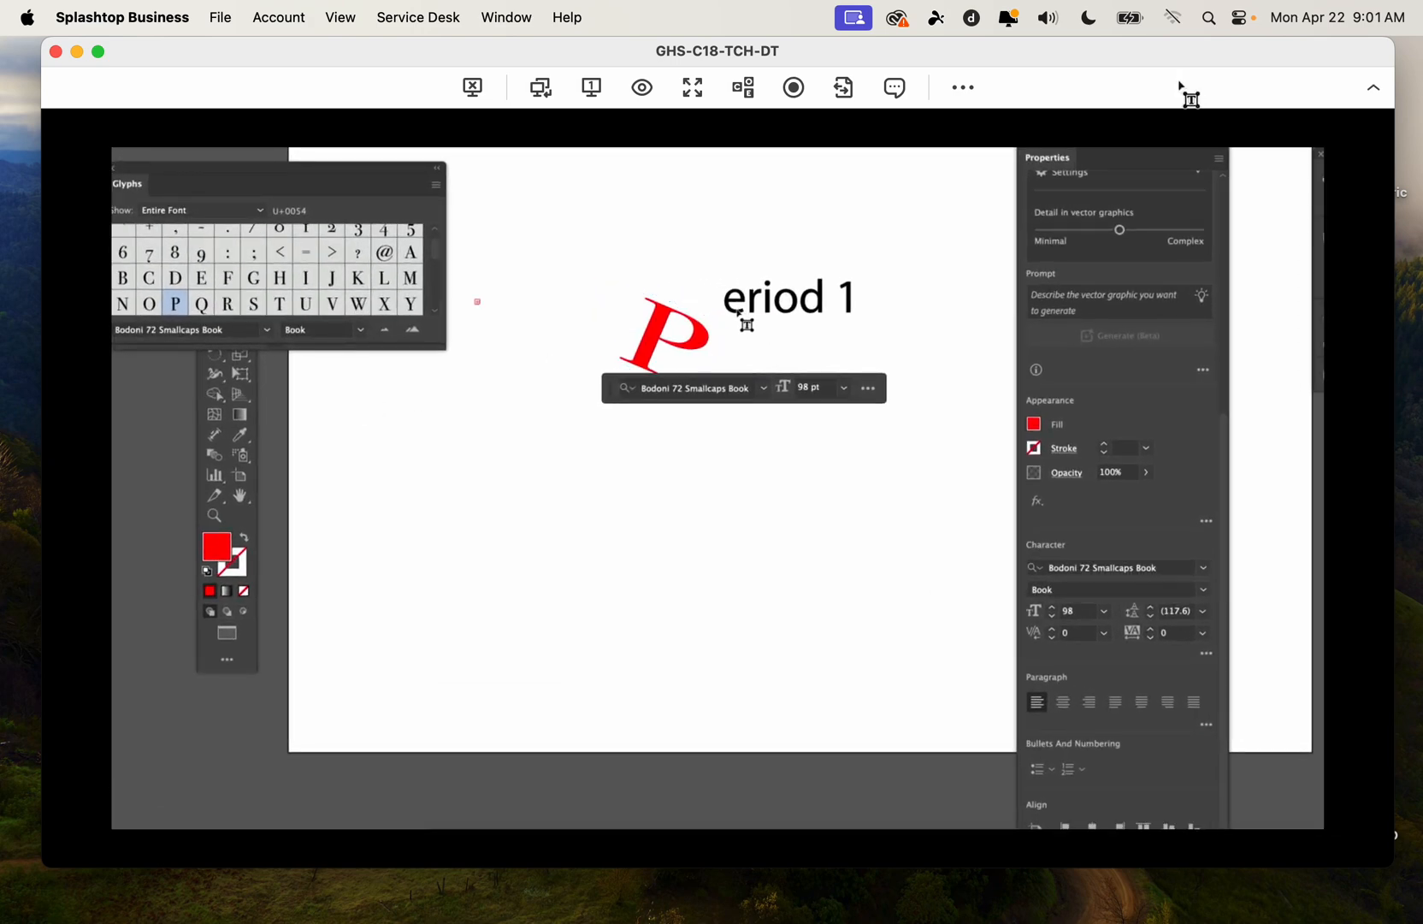
scroll(737, 308, "up", 5)
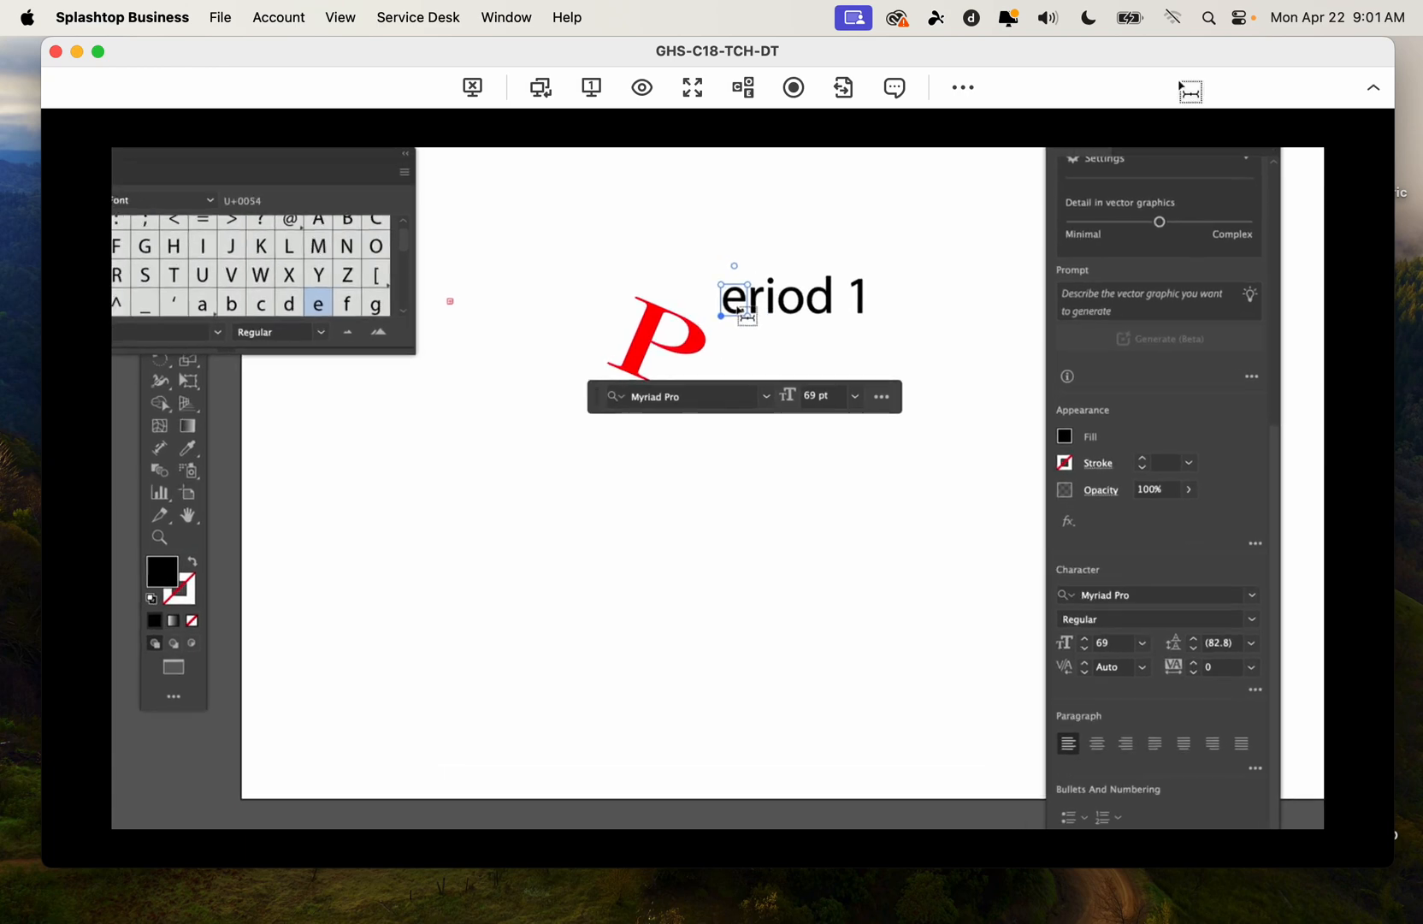
scroll(737, 304, "up", 3)
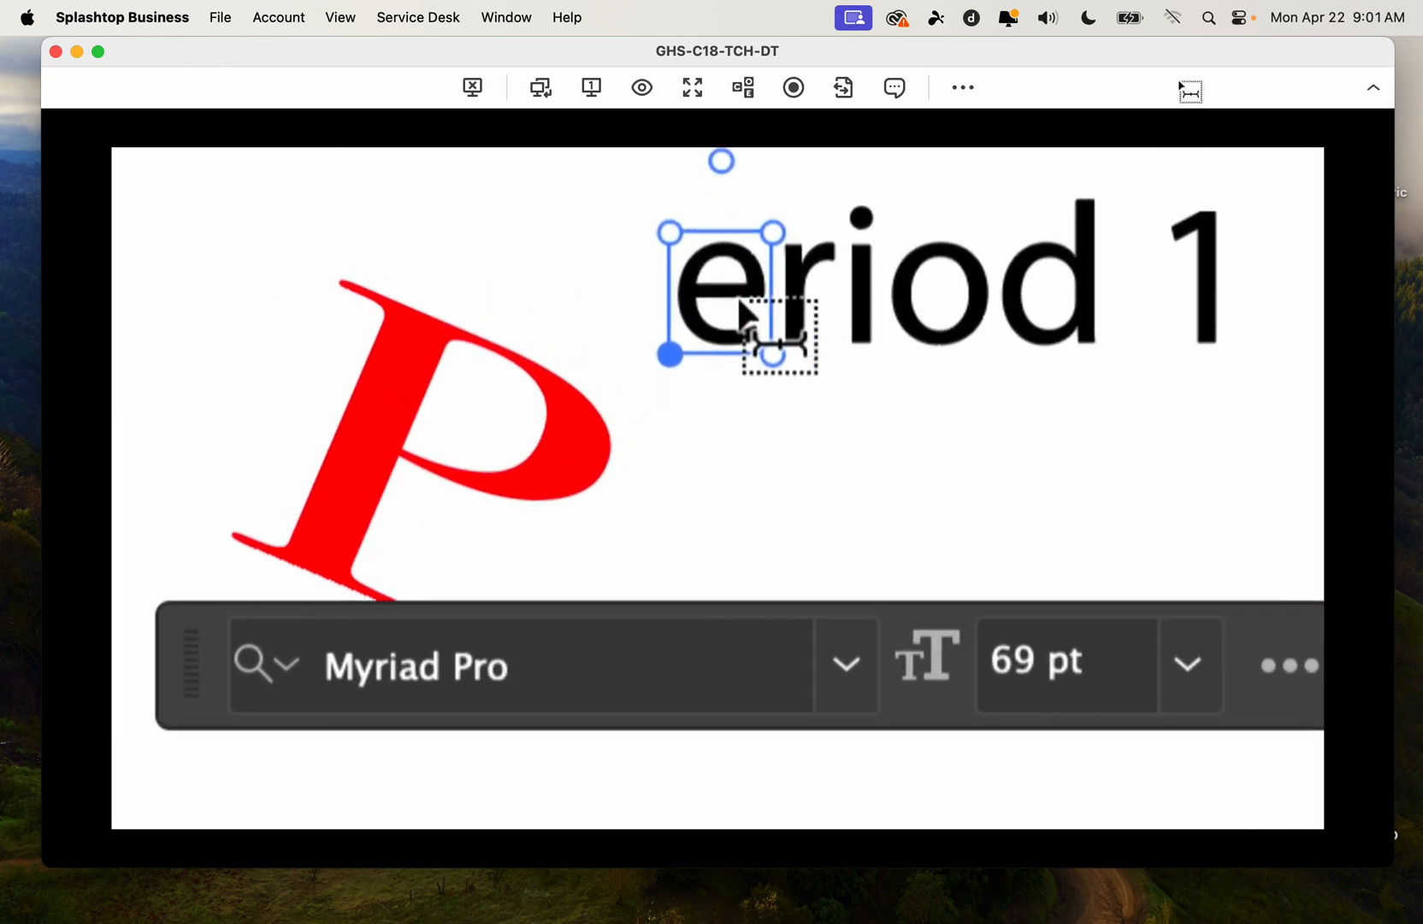
scroll(733, 328, "down", 3)
scroll(733, 328, "down", 5)
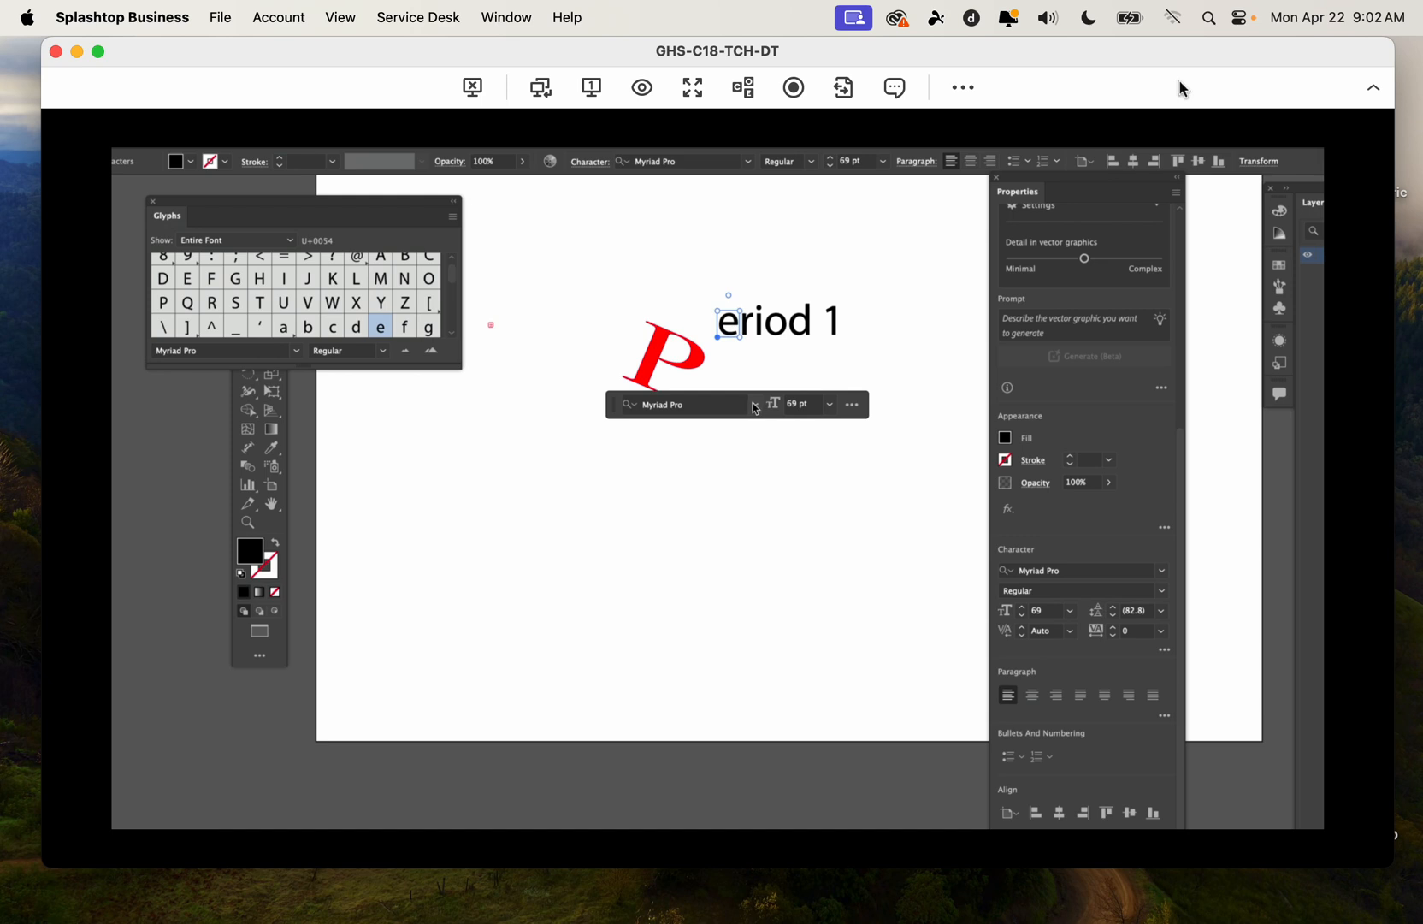
Enlarge the Glyphs panel and look through the entire Myriad Pro glyph set
left_click_drag(458, 366, 479, 638)
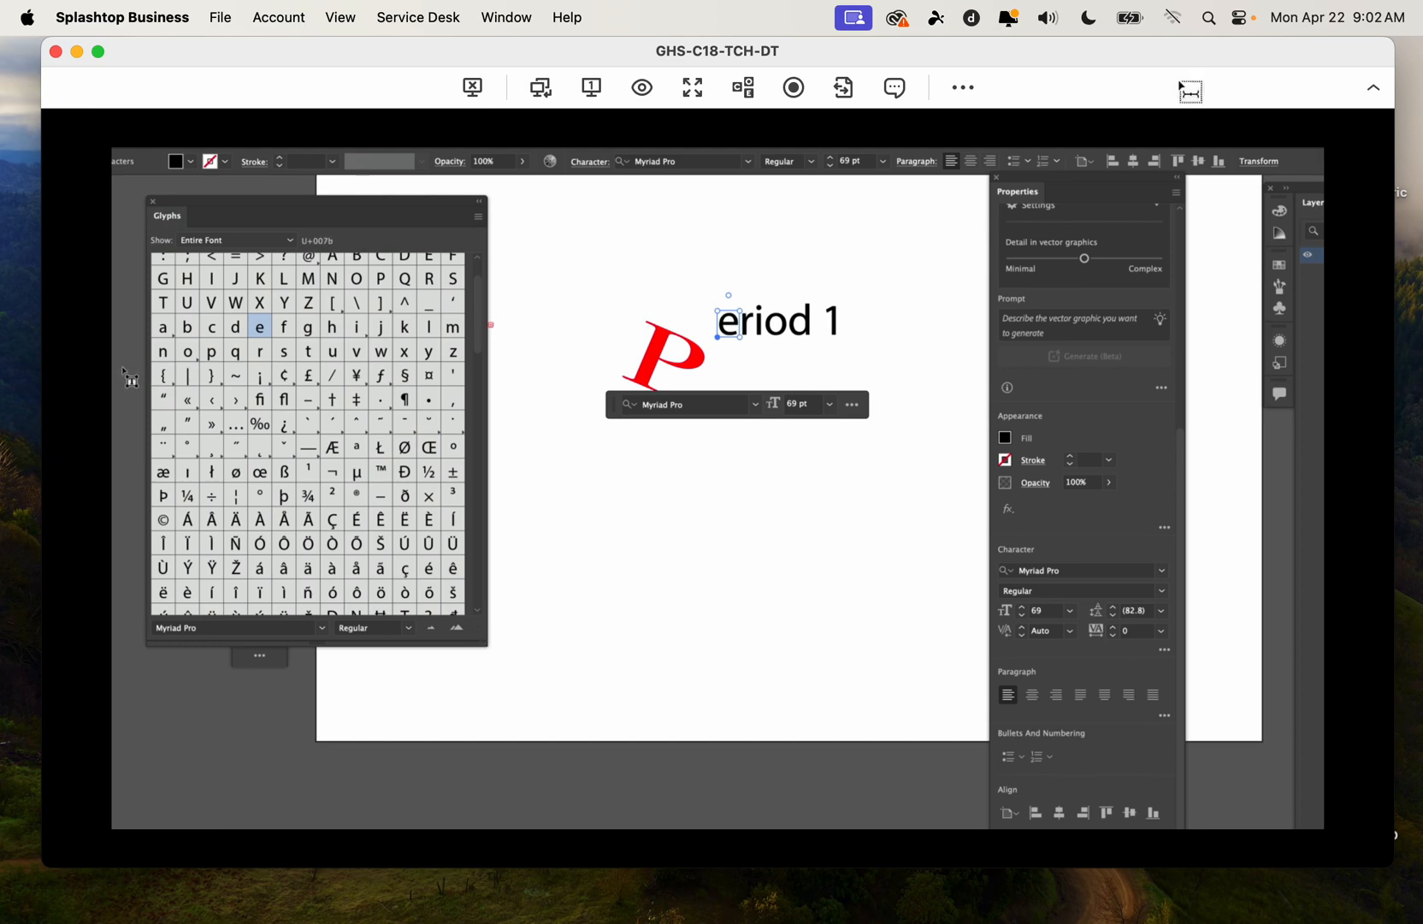
scroll(122, 368, "up", 4)
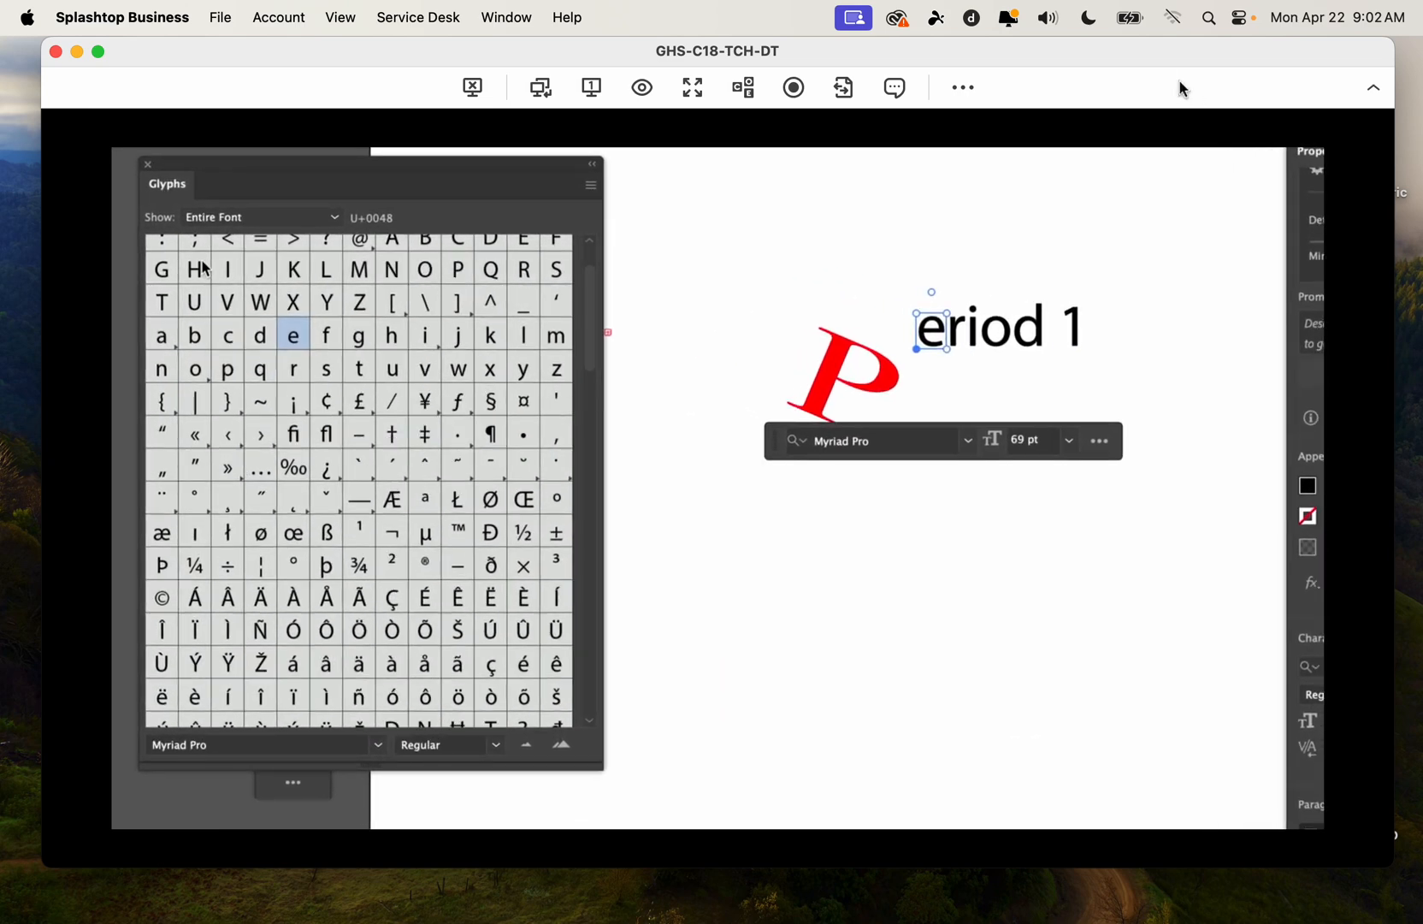
scroll(206, 268, "up", 3)
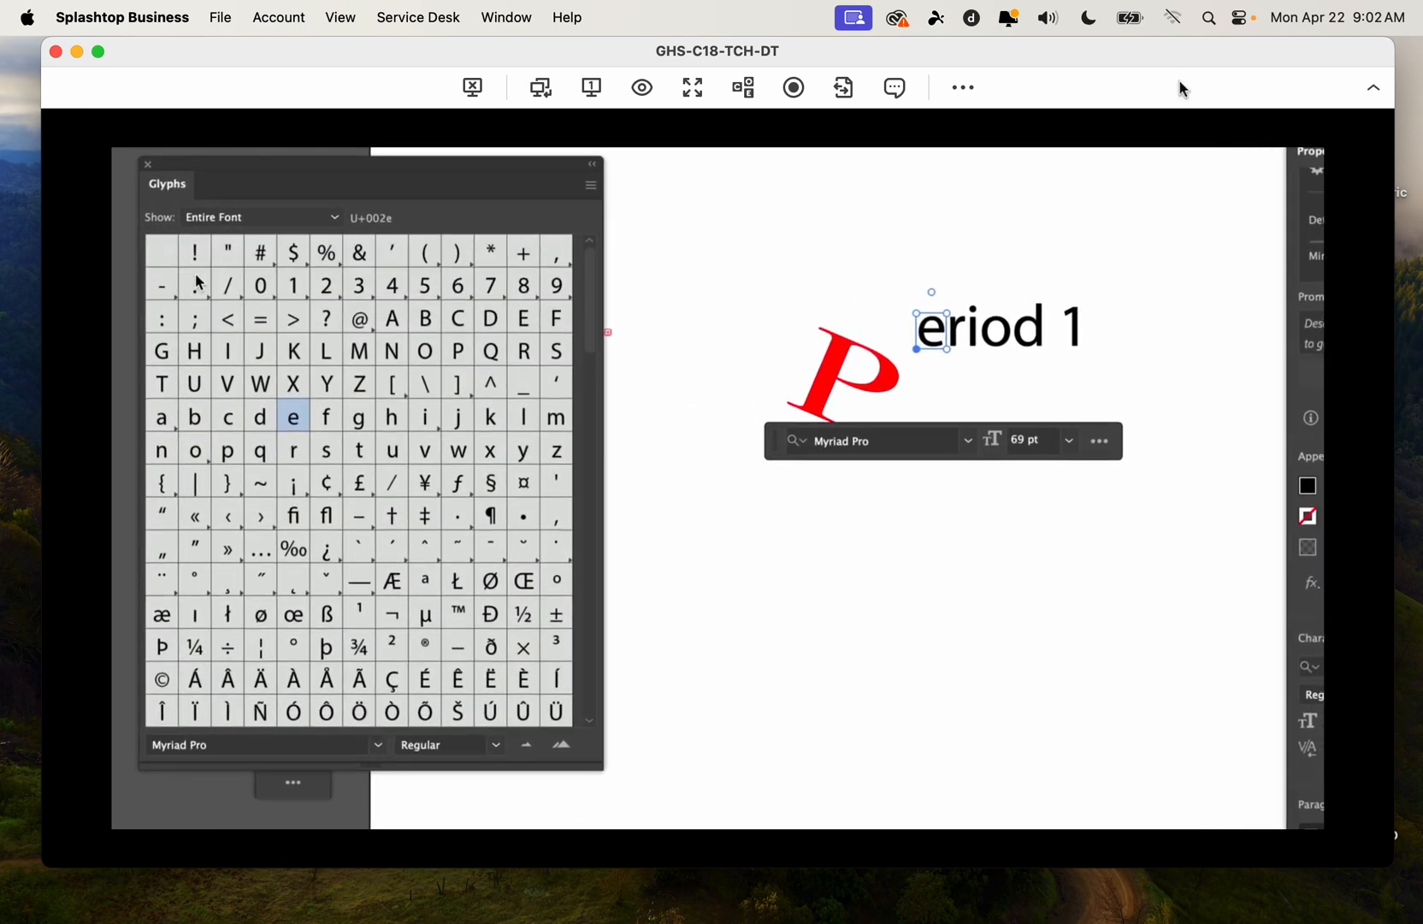
scroll(199, 282, "down", 10)
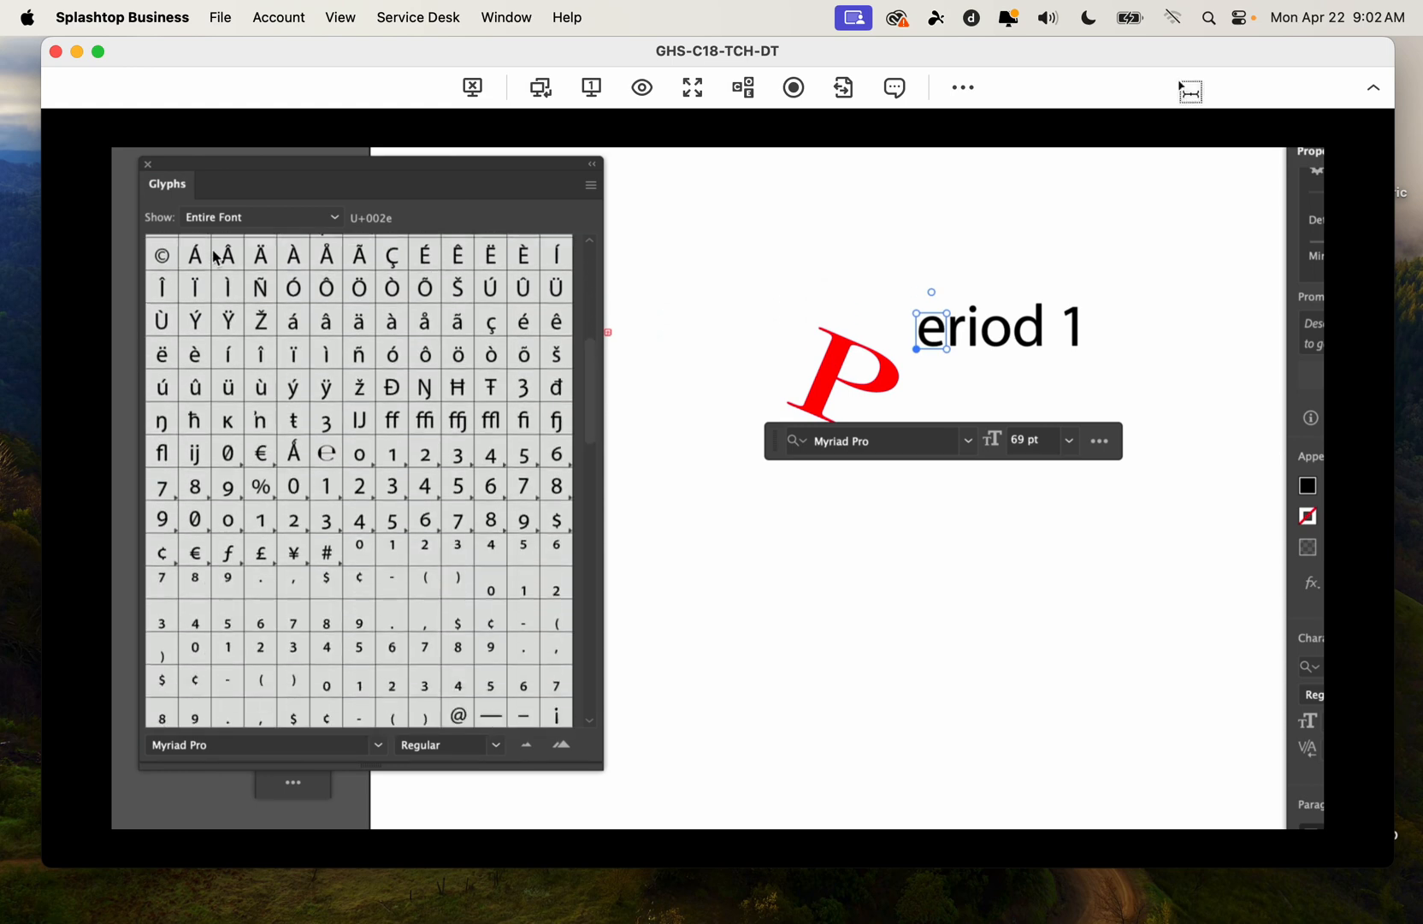
scroll(208, 267, "down", 3)
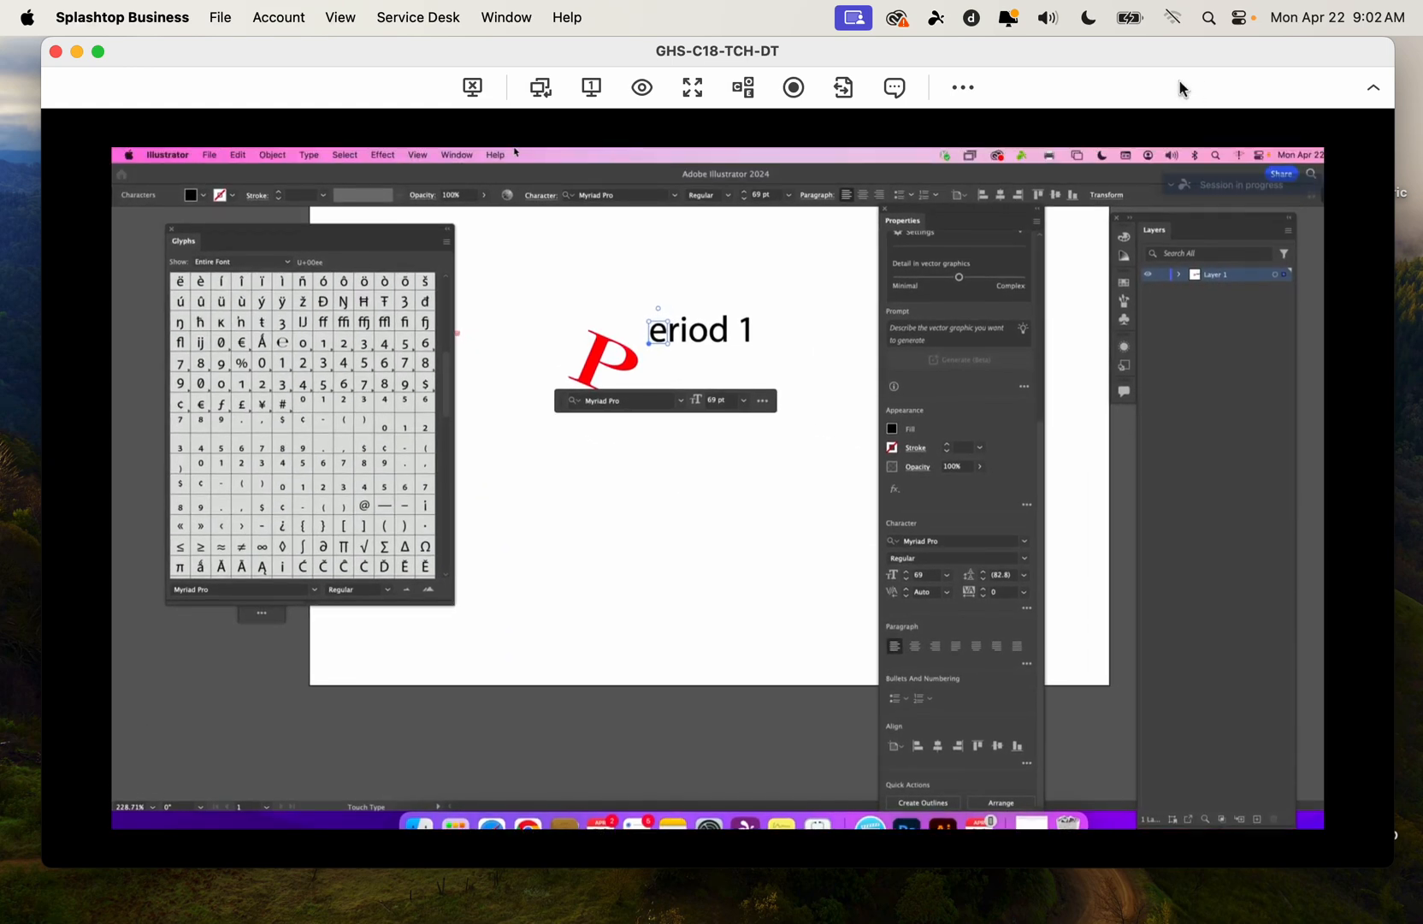
left_click(456, 156)
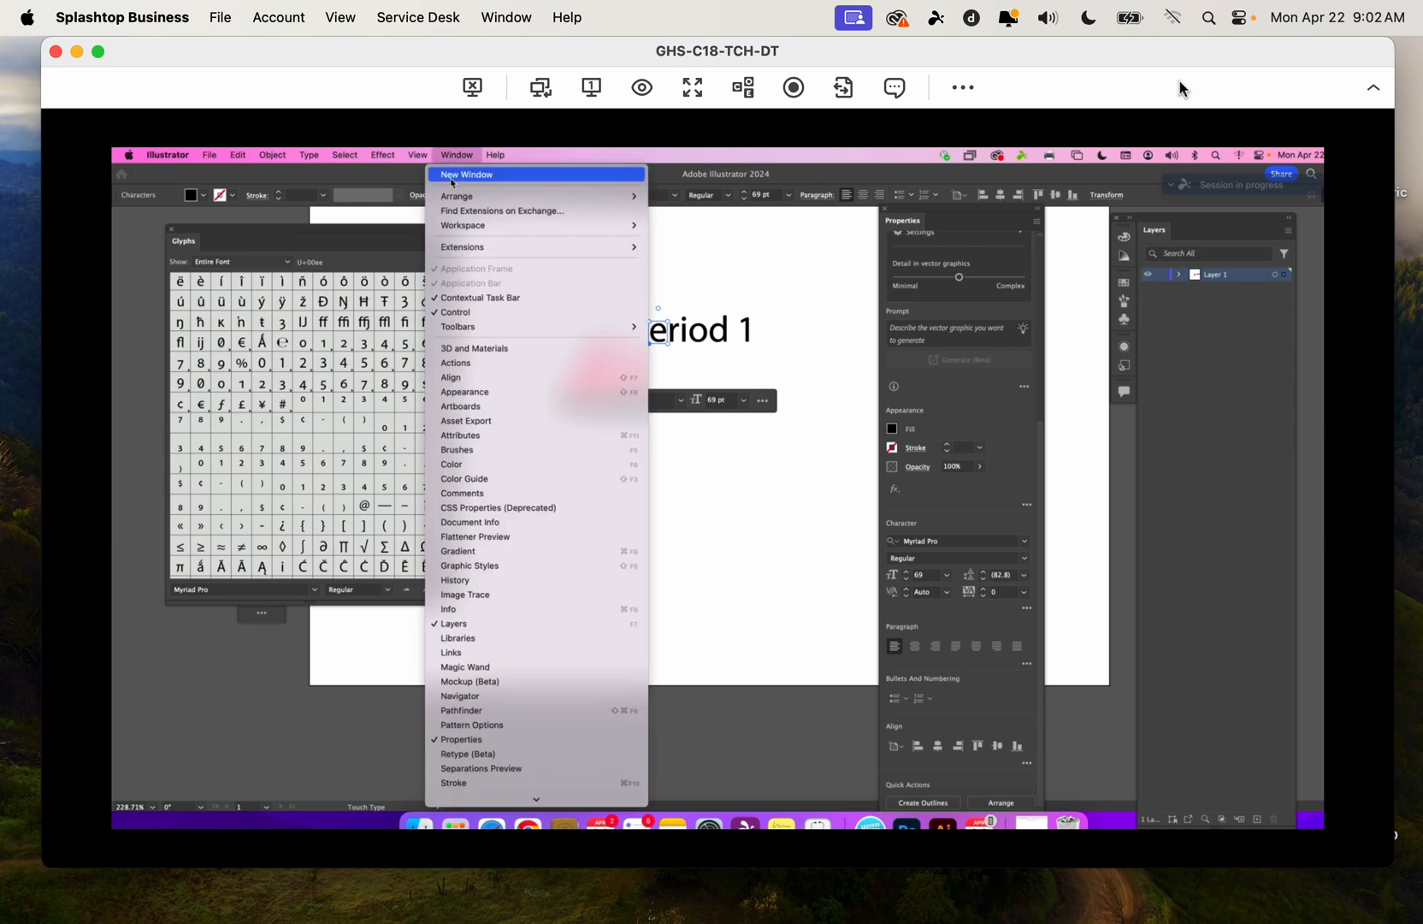
Show the font families available for the letter e in its character properties and dismiss the Creative Cloud fonts notice
scroll(515, 429, "up", 3)
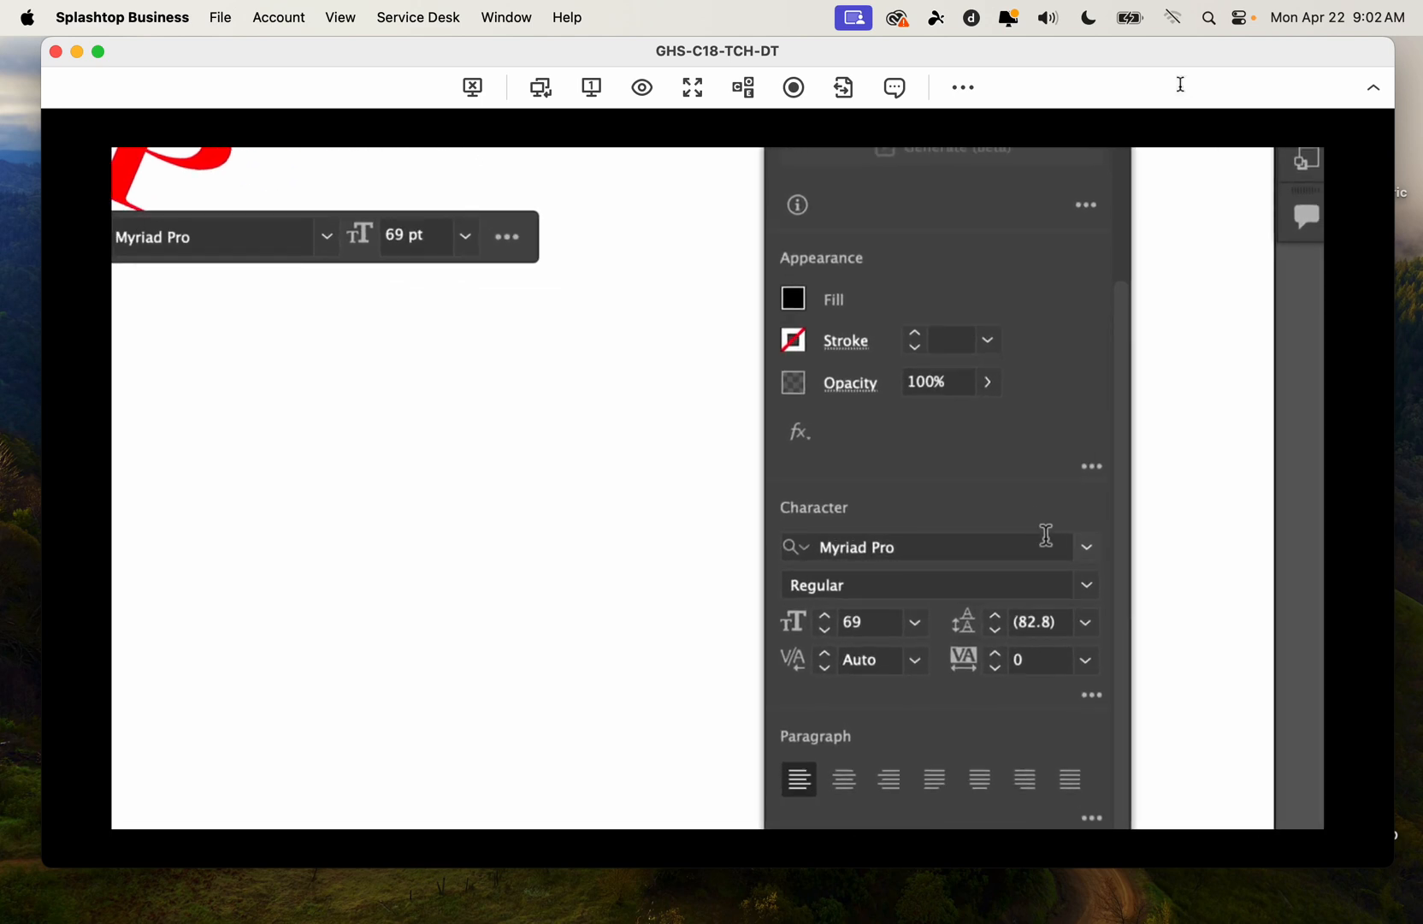
left_click(1088, 549)
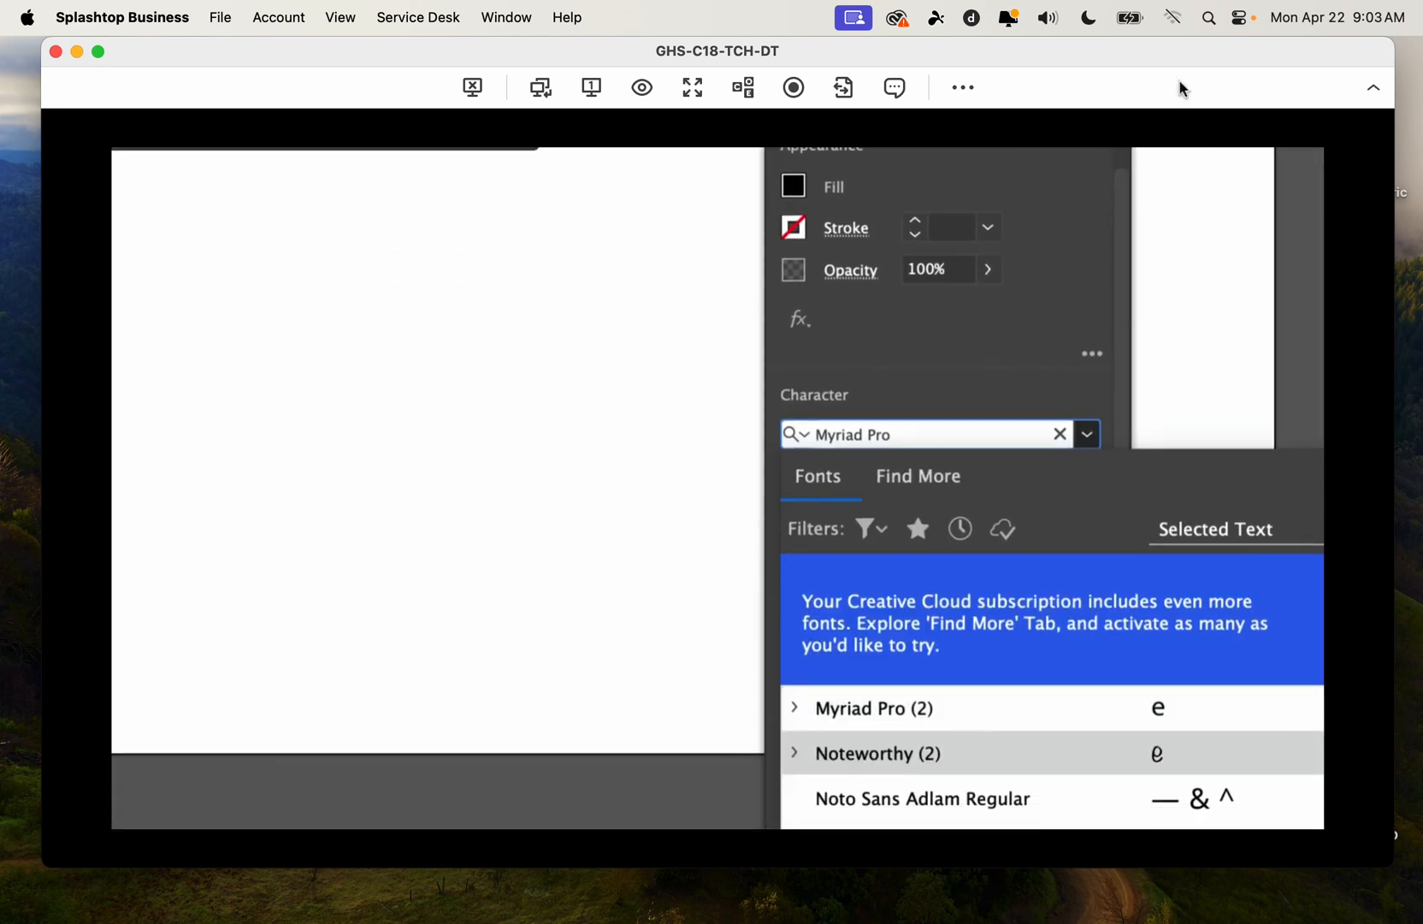
scroll(978, 572, "down", 5)
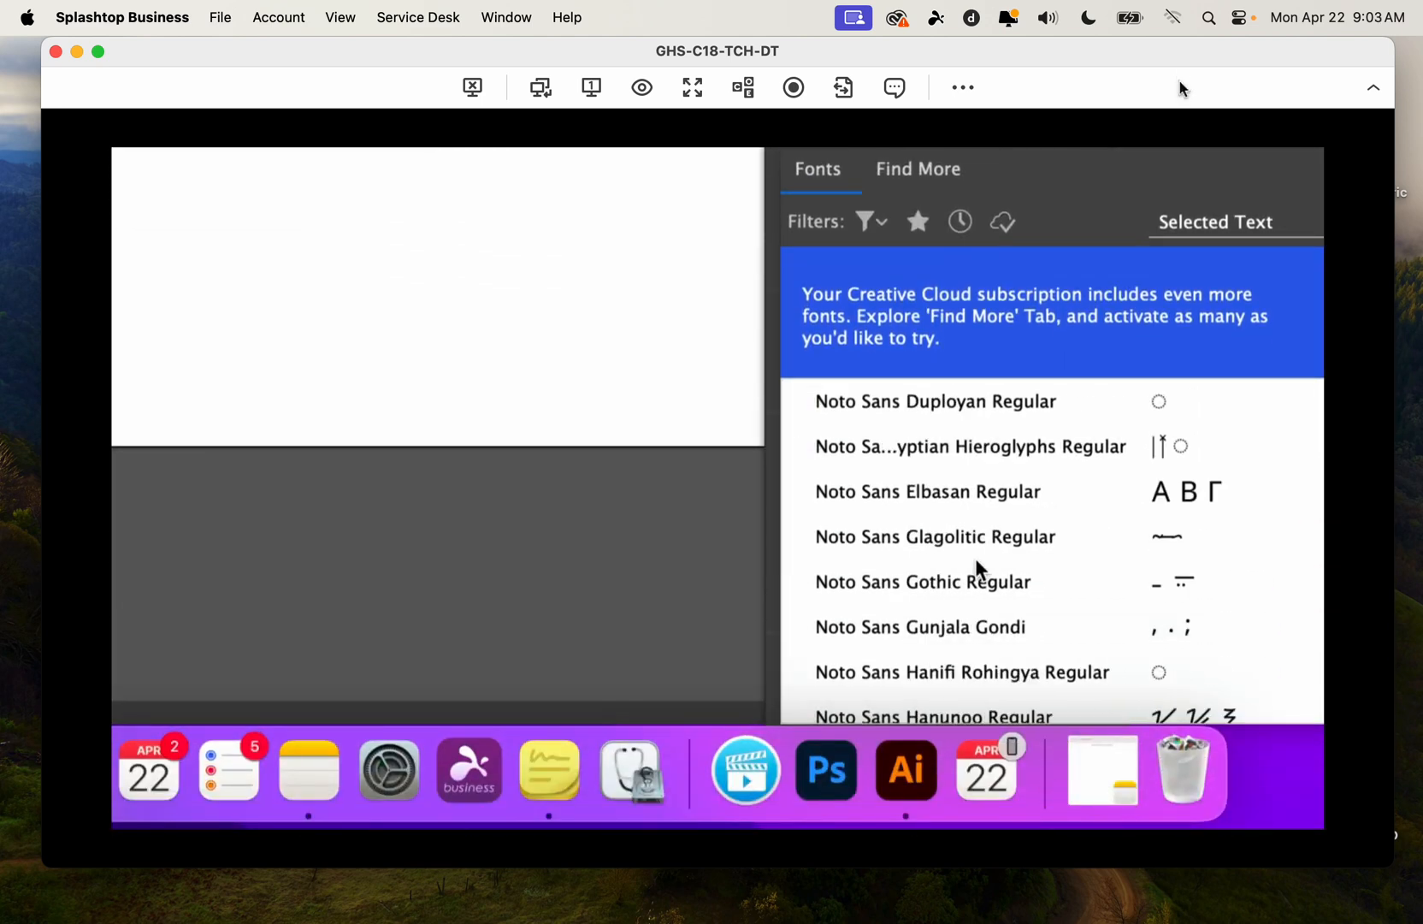
scroll(989, 538, "down", 5)
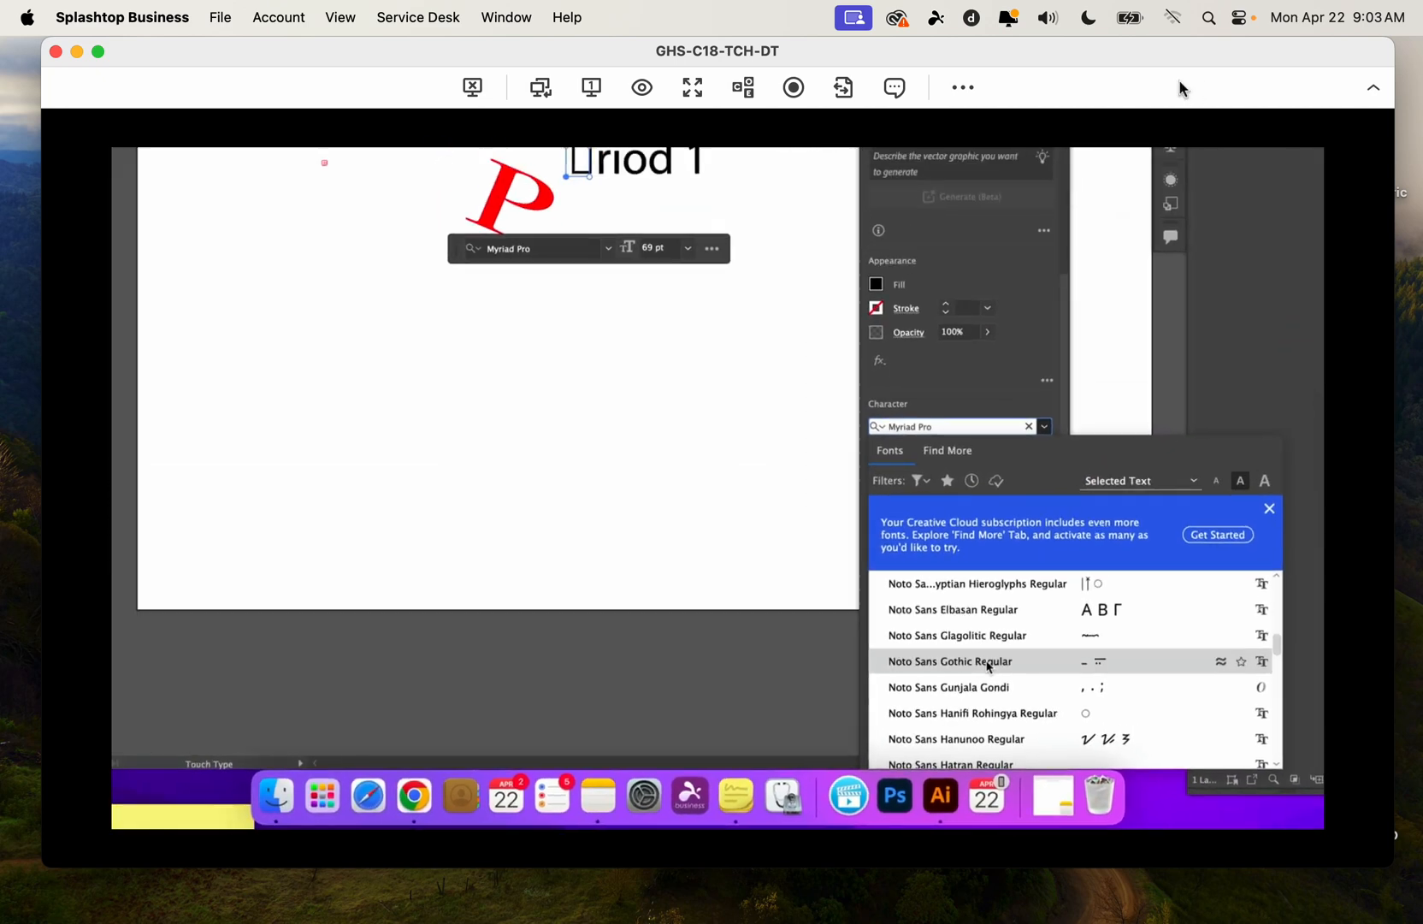
scroll(1120, 663, "down", 5)
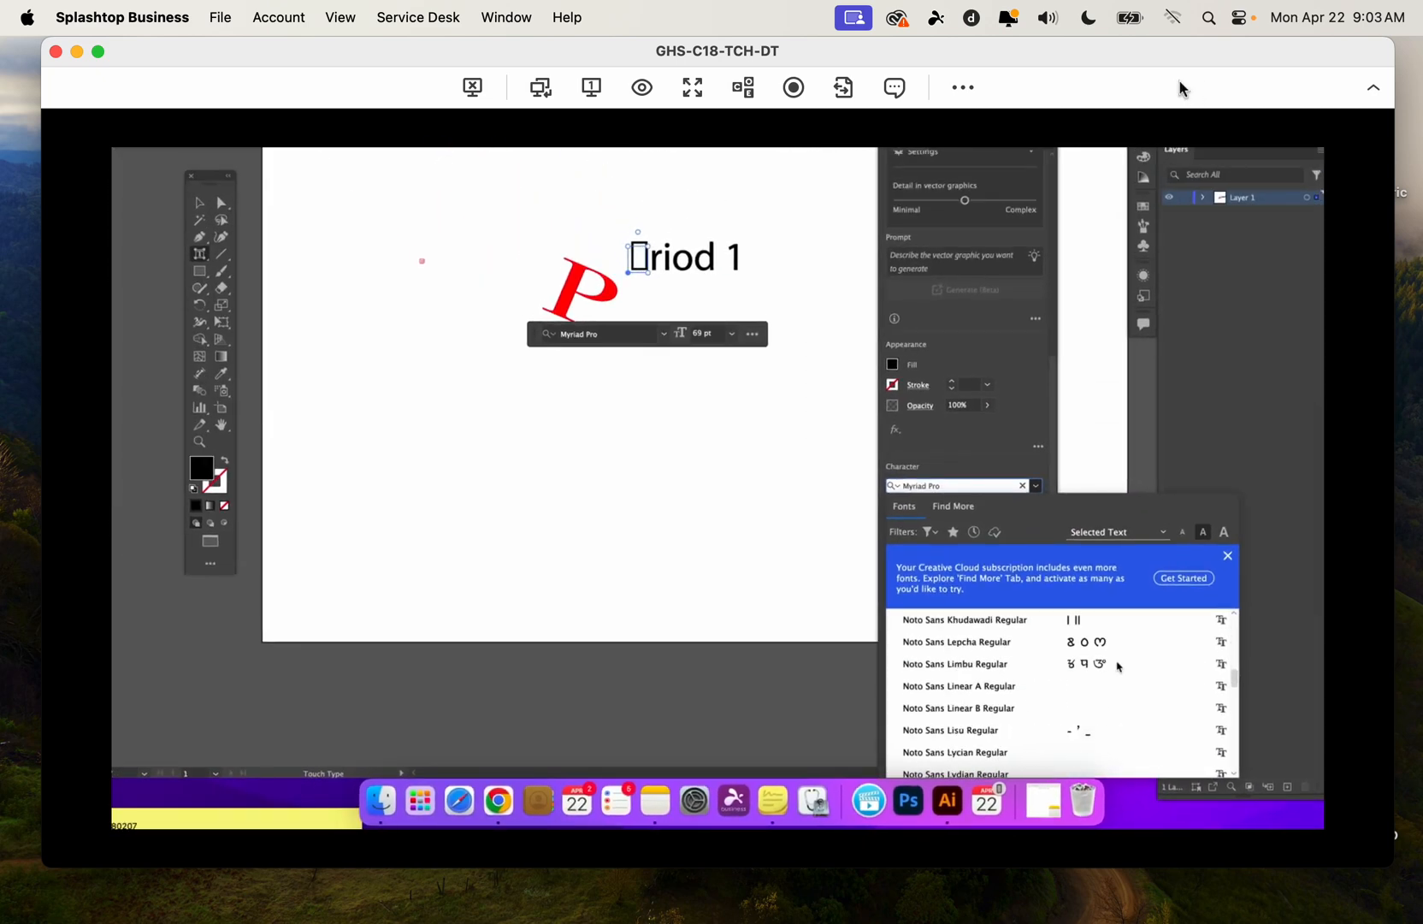
scroll(1119, 665, "down", 15)
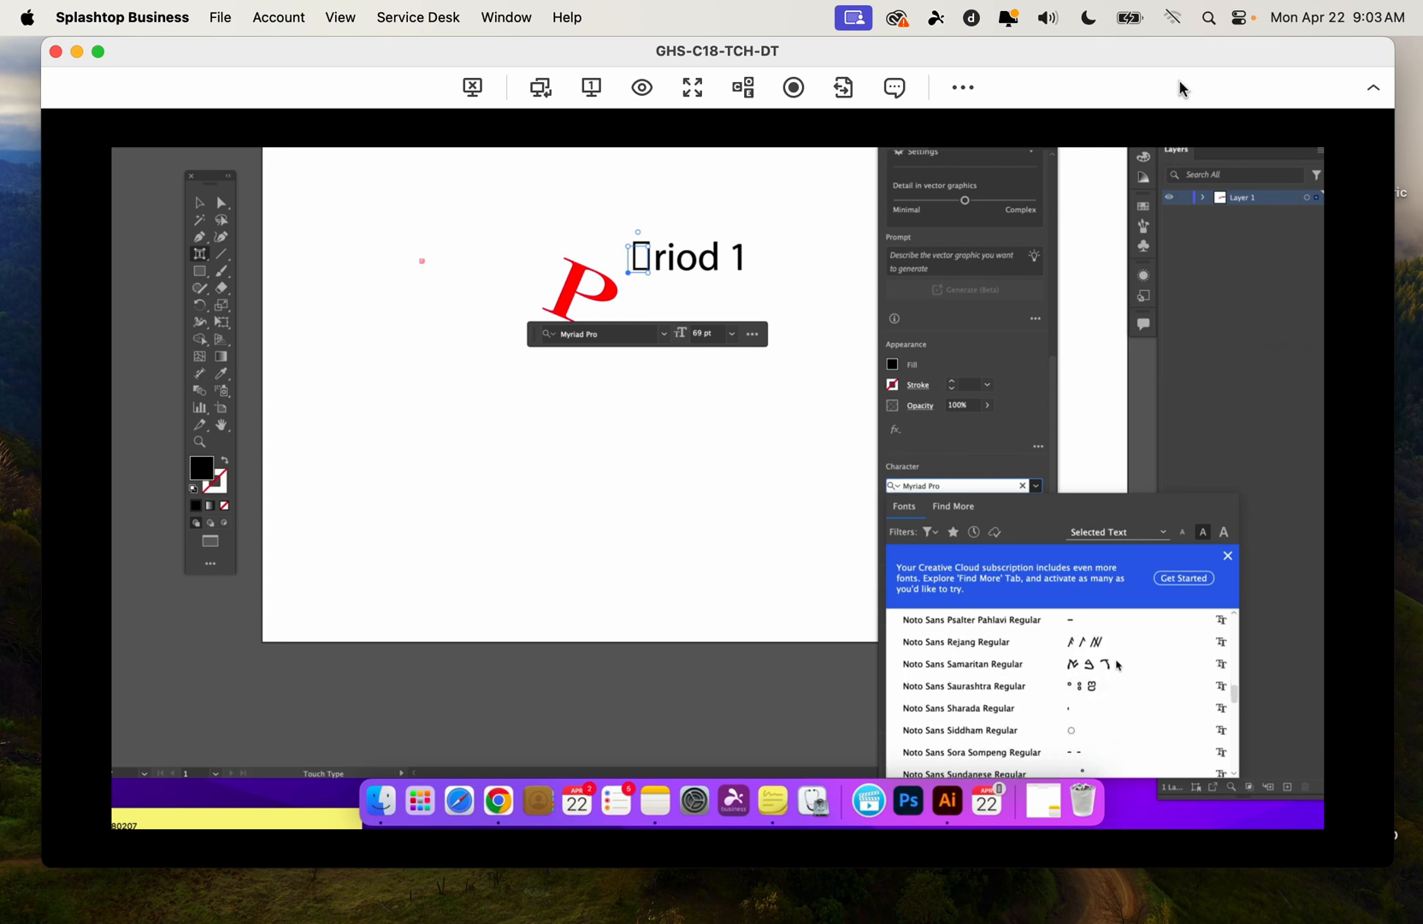
left_click(1228, 557)
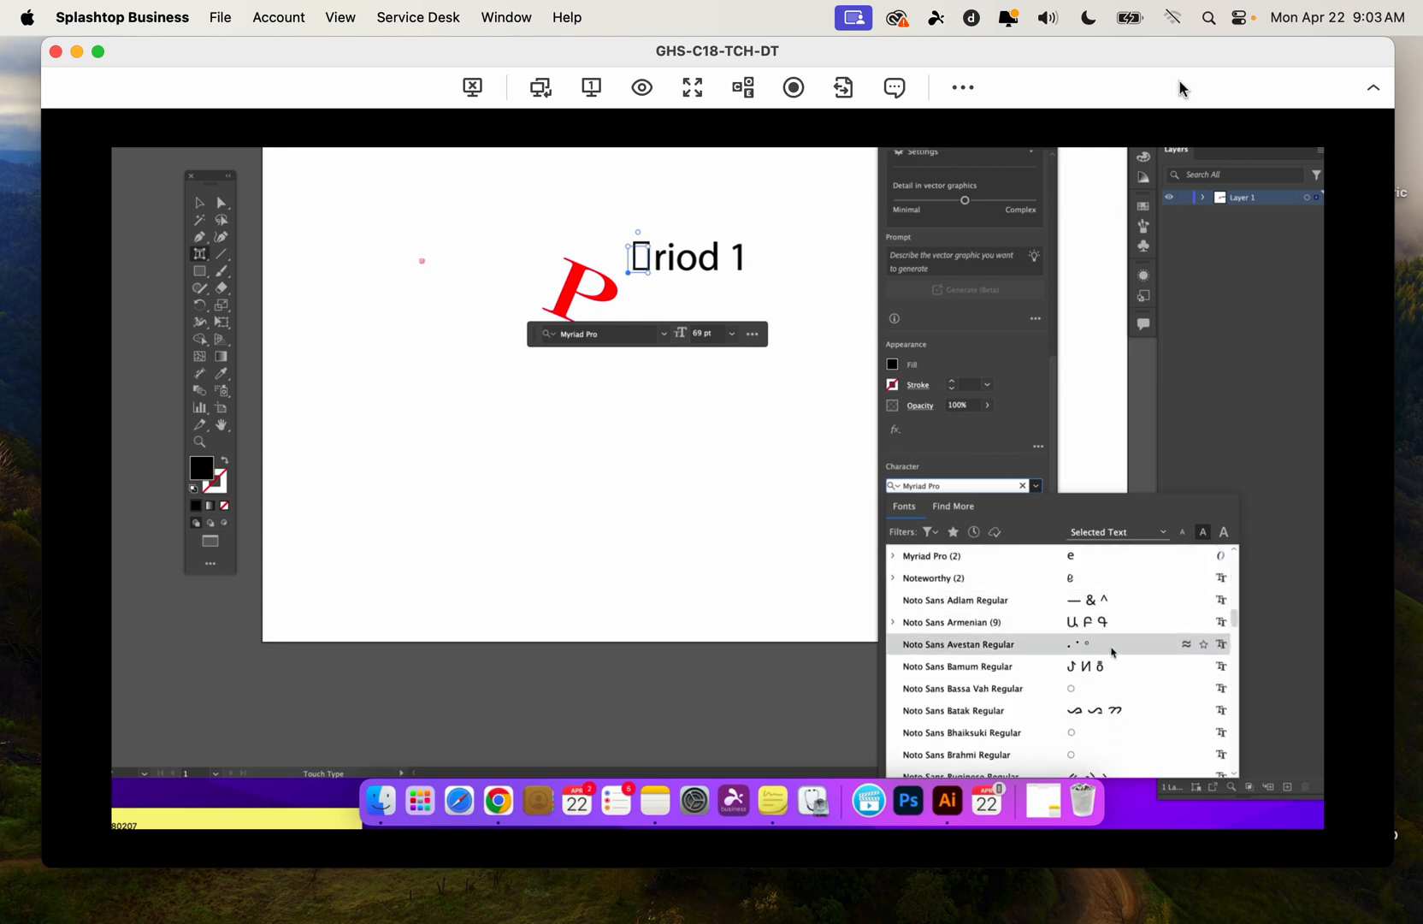
Browse the font list for the letter e and set its font to Brush Script MT Italic
scroll(1103, 658, "down", 5)
scroll(1055, 715, "up", 5)
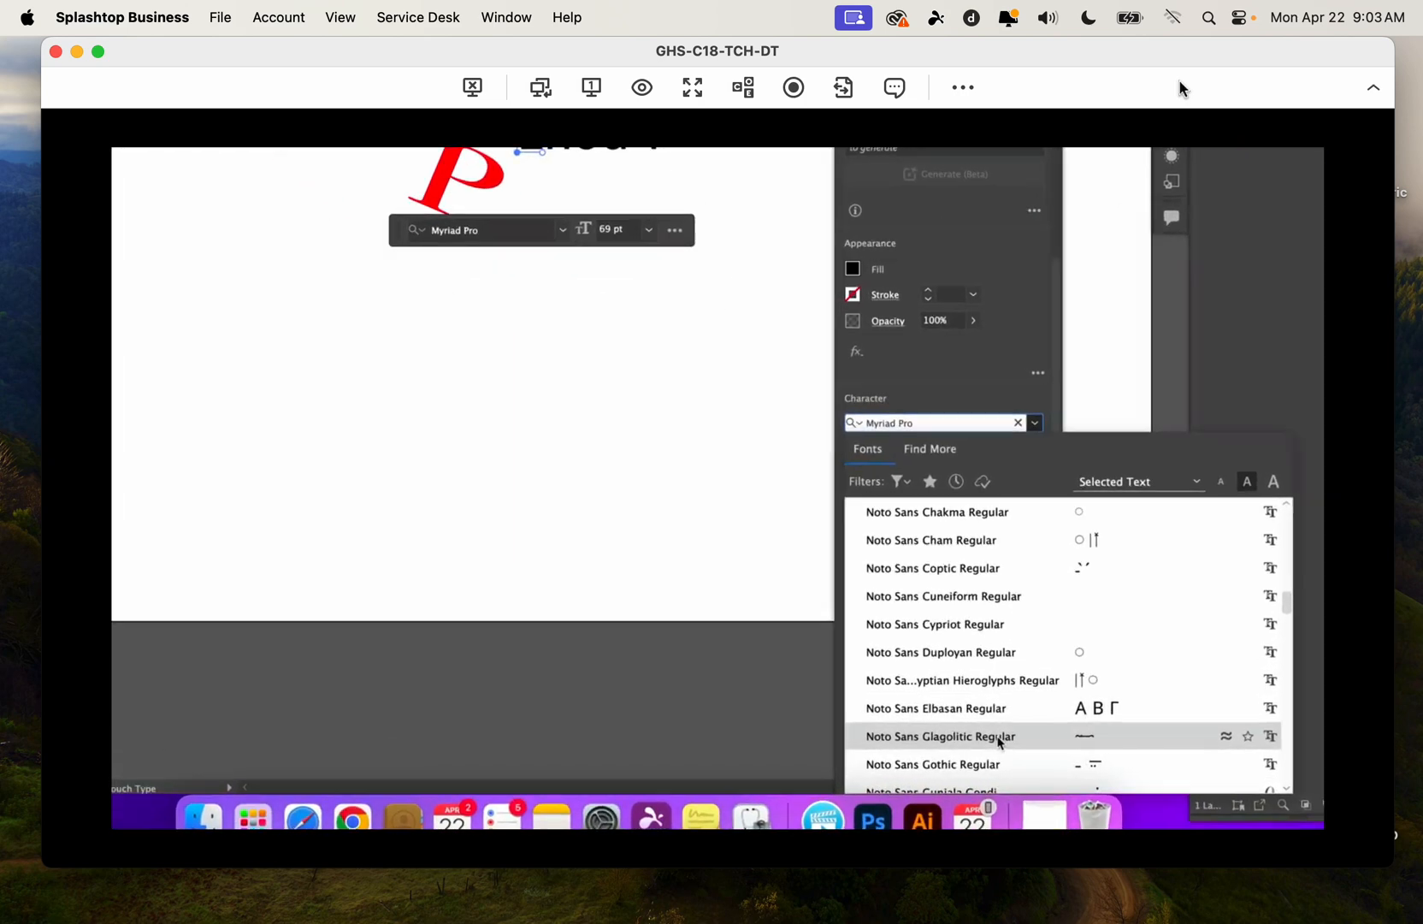
scroll(1009, 733, "up", 8)
scroll(1004, 737, "up", 10)
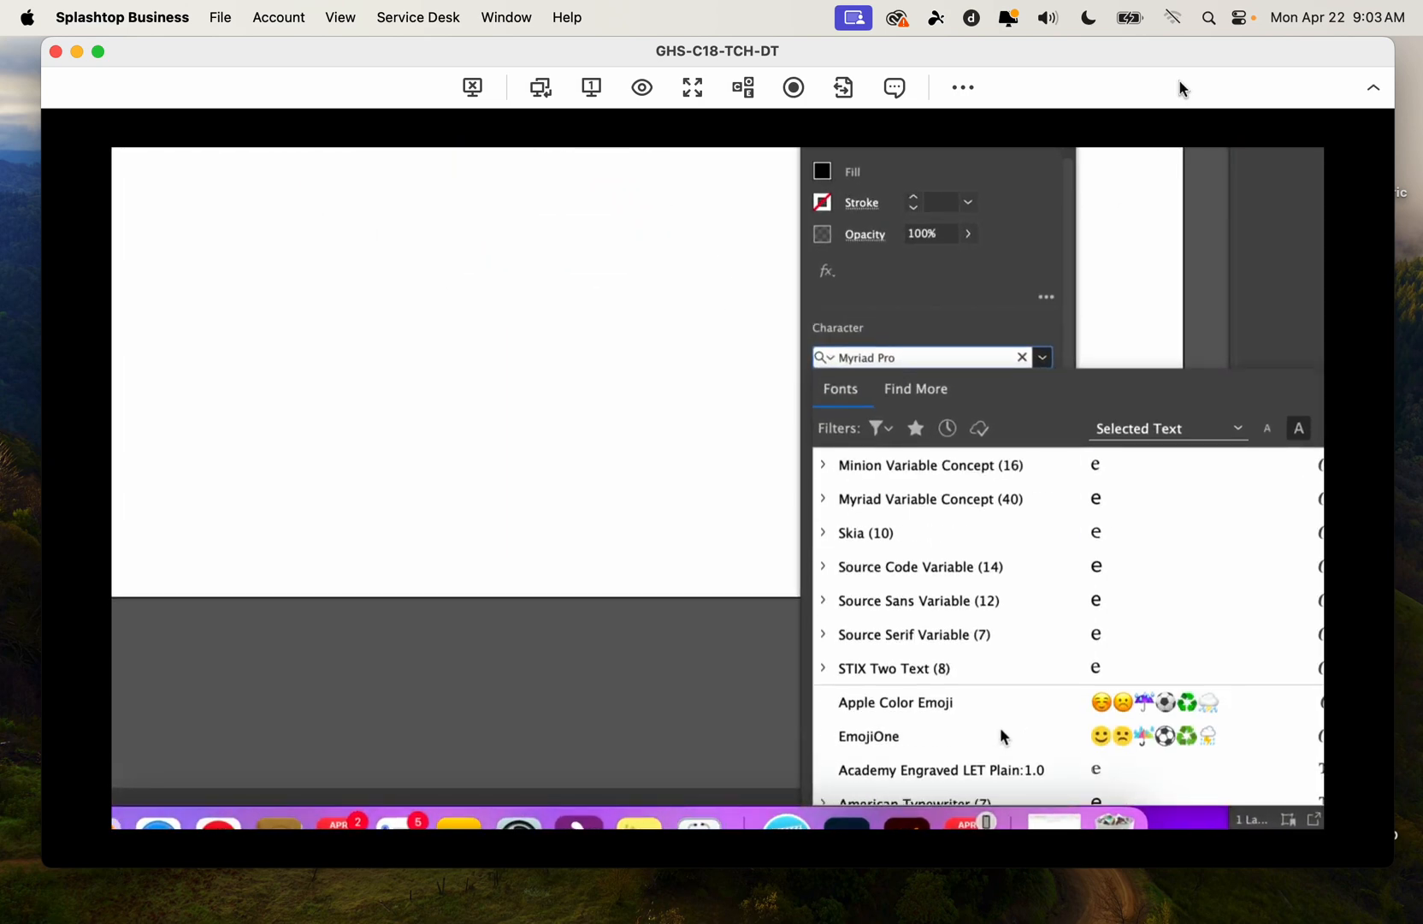
scroll(1005, 735, "up", 1)
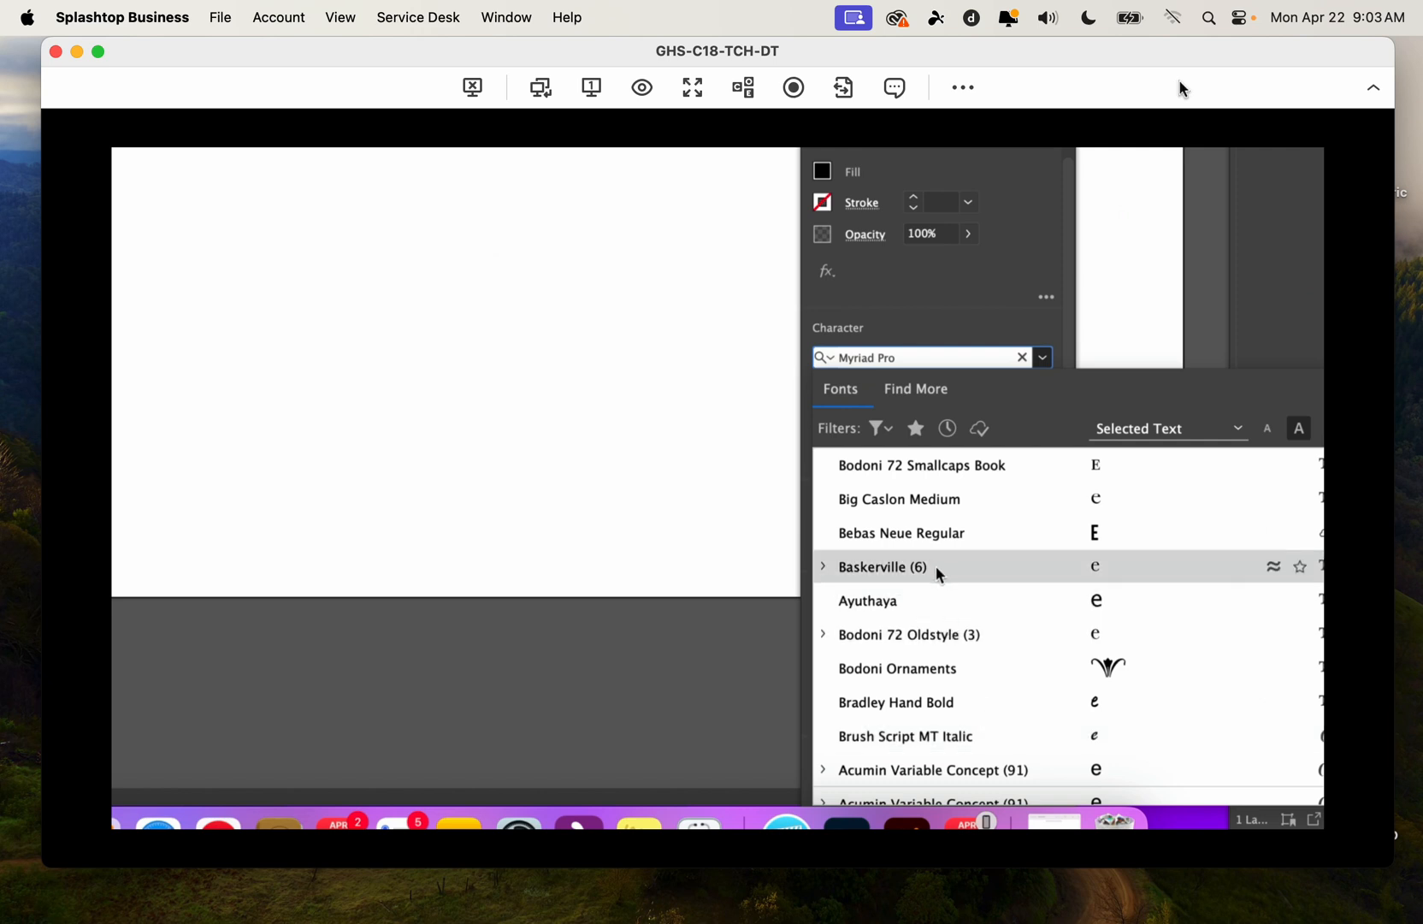
scroll(945, 590, "down", 10)
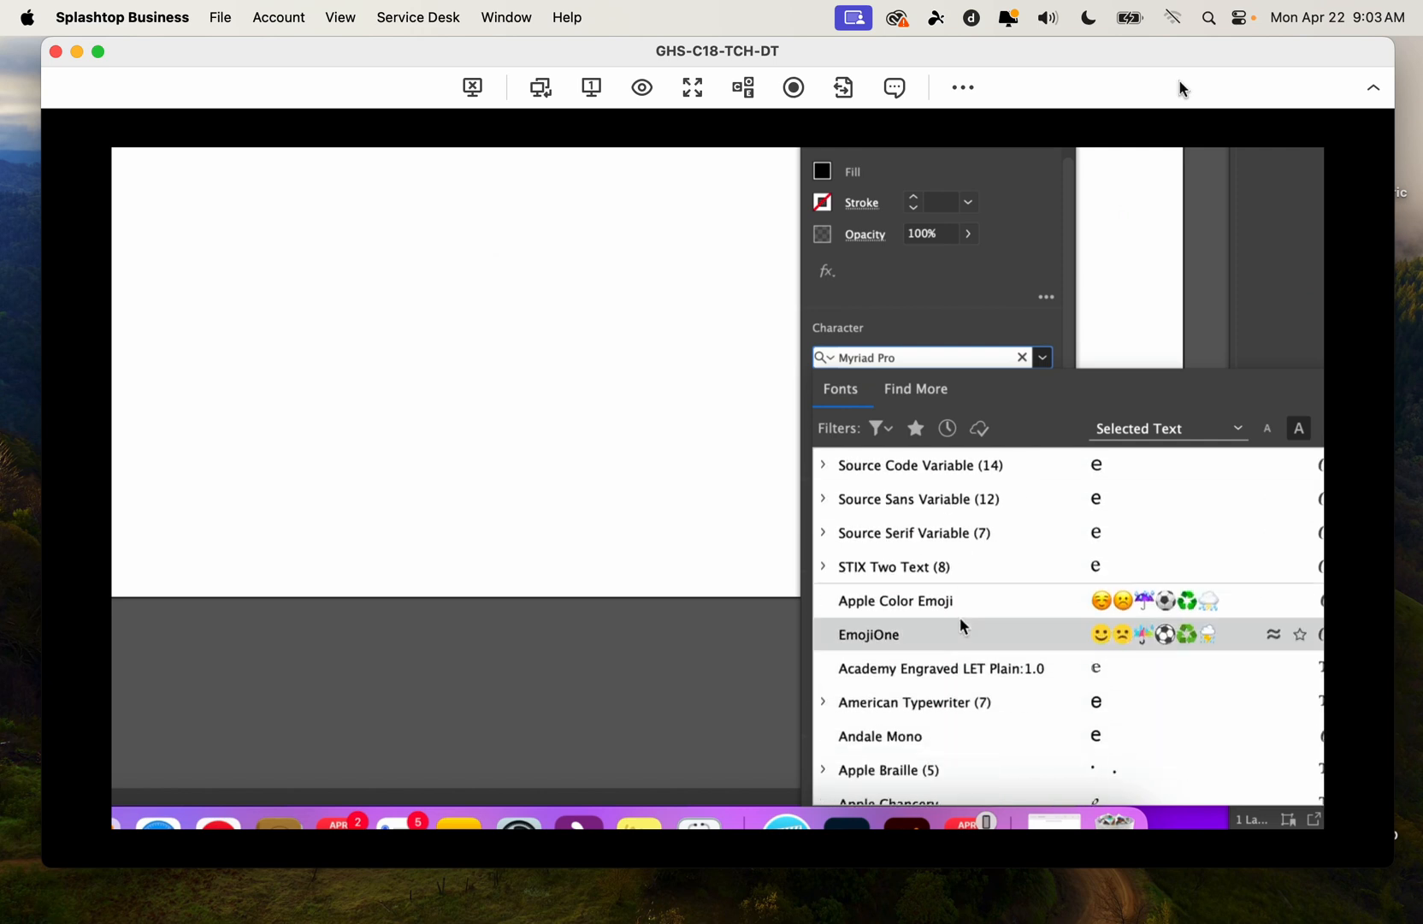
scroll(962, 609, "down", 15)
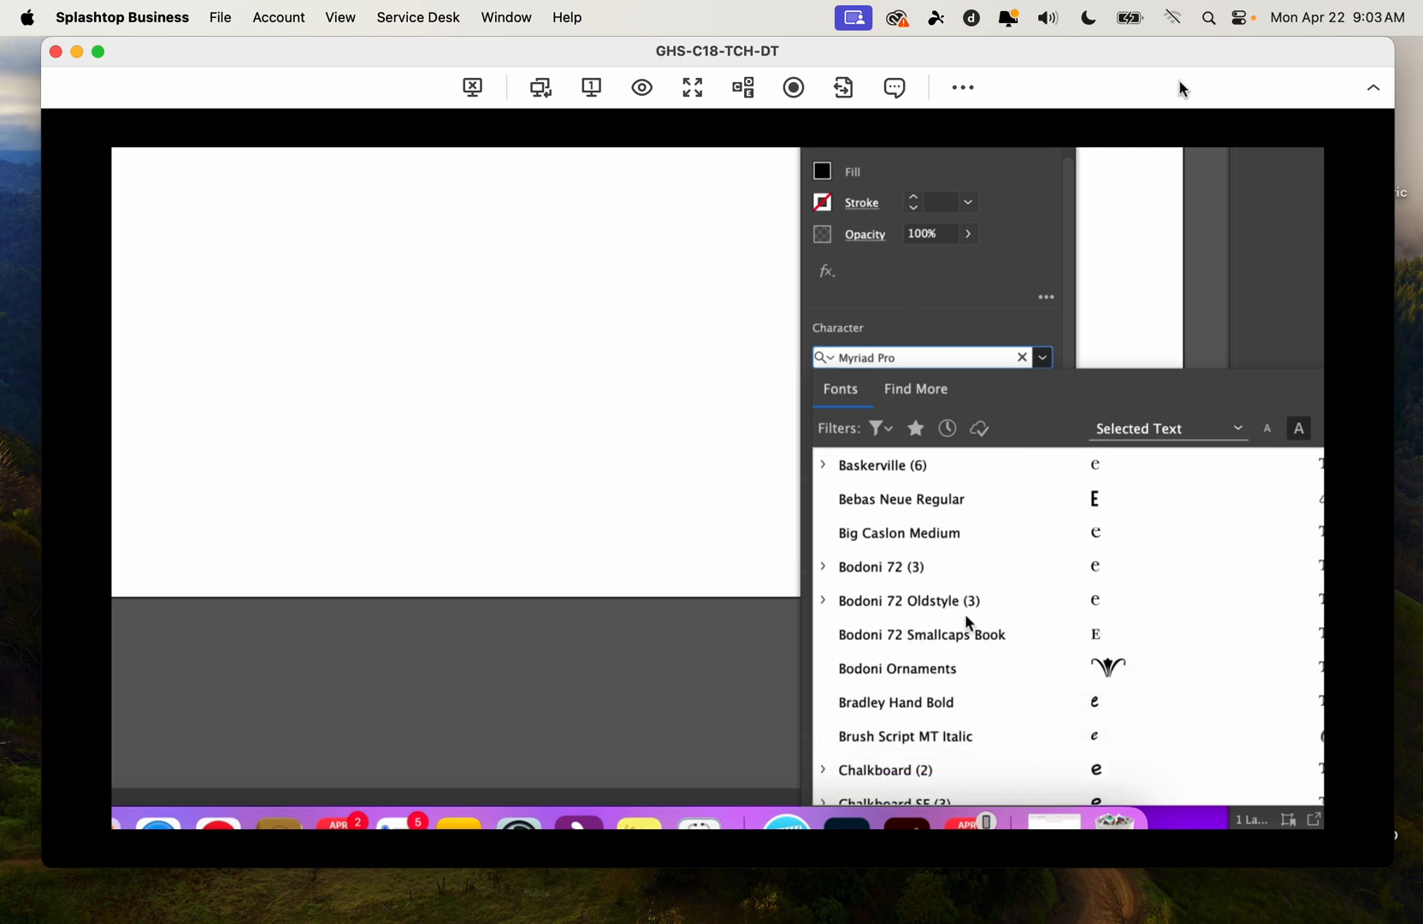
scroll(967, 620, "down", 3)
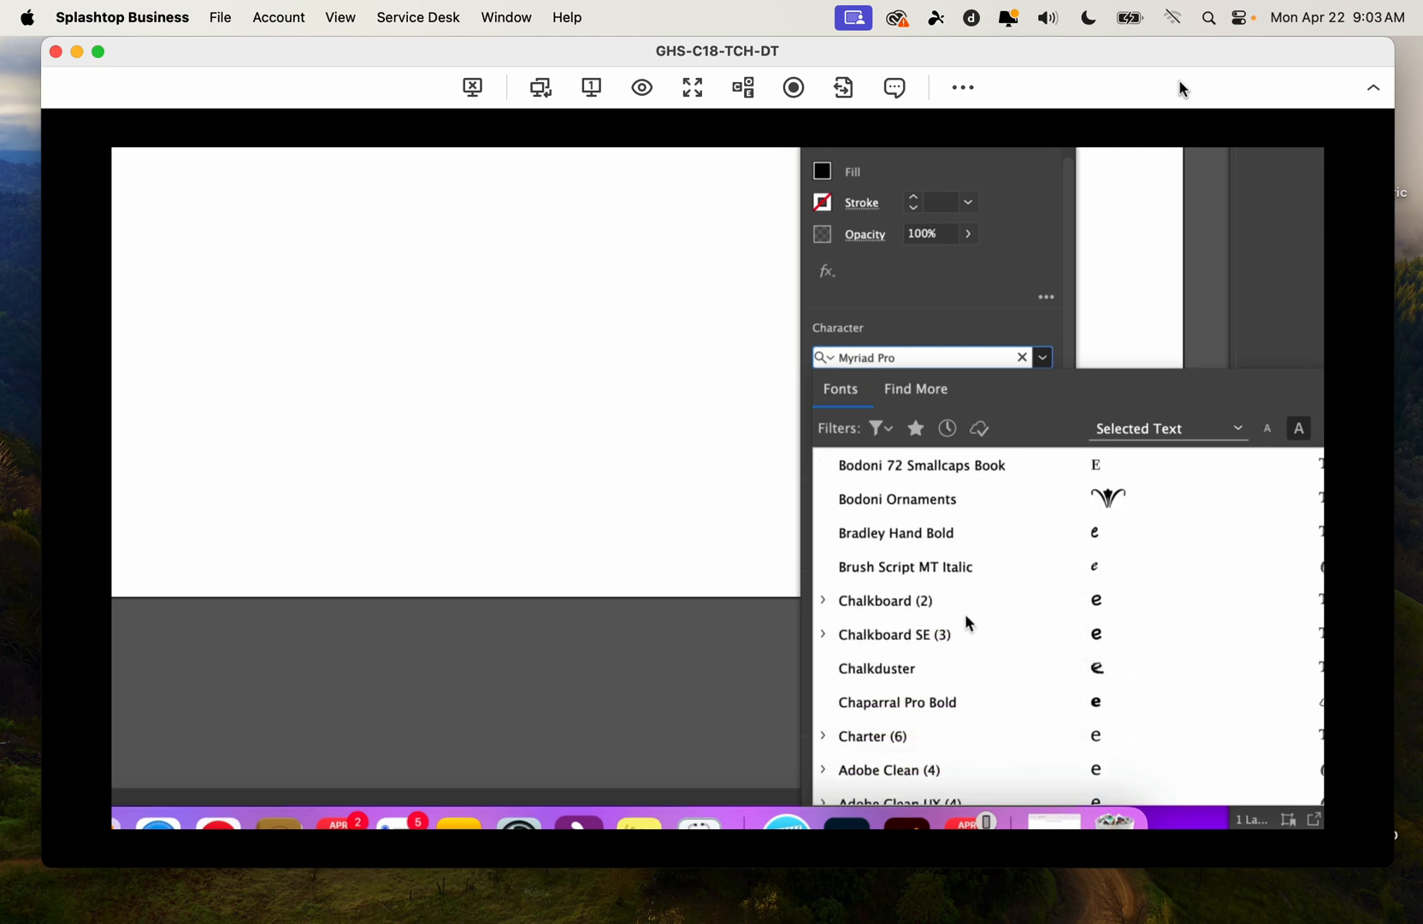
left_click(947, 577)
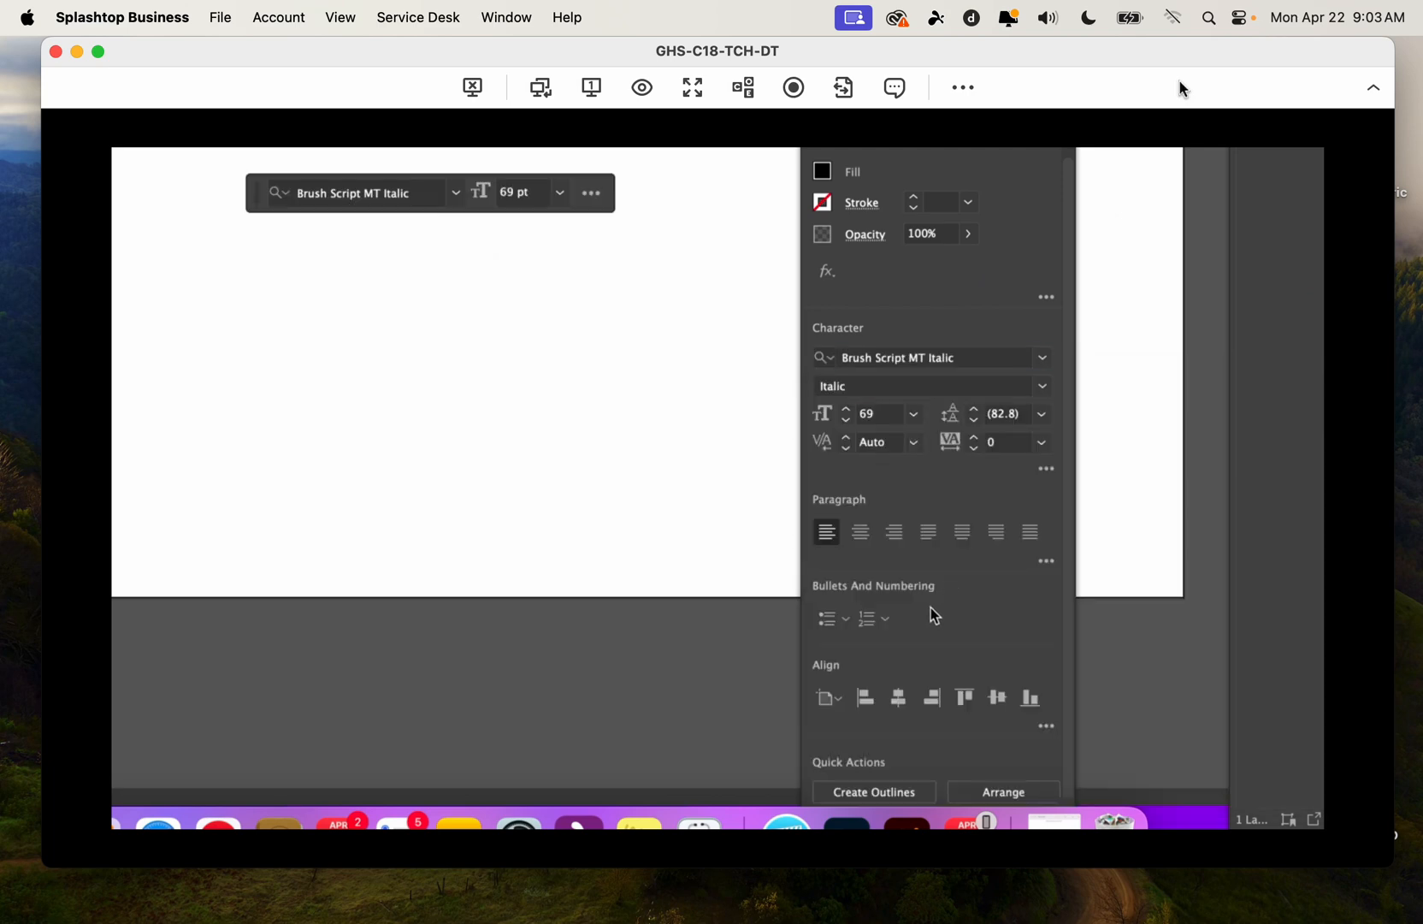
Increase the font size of the single letter e to 182 pt
scroll(643, 575, "down", 5)
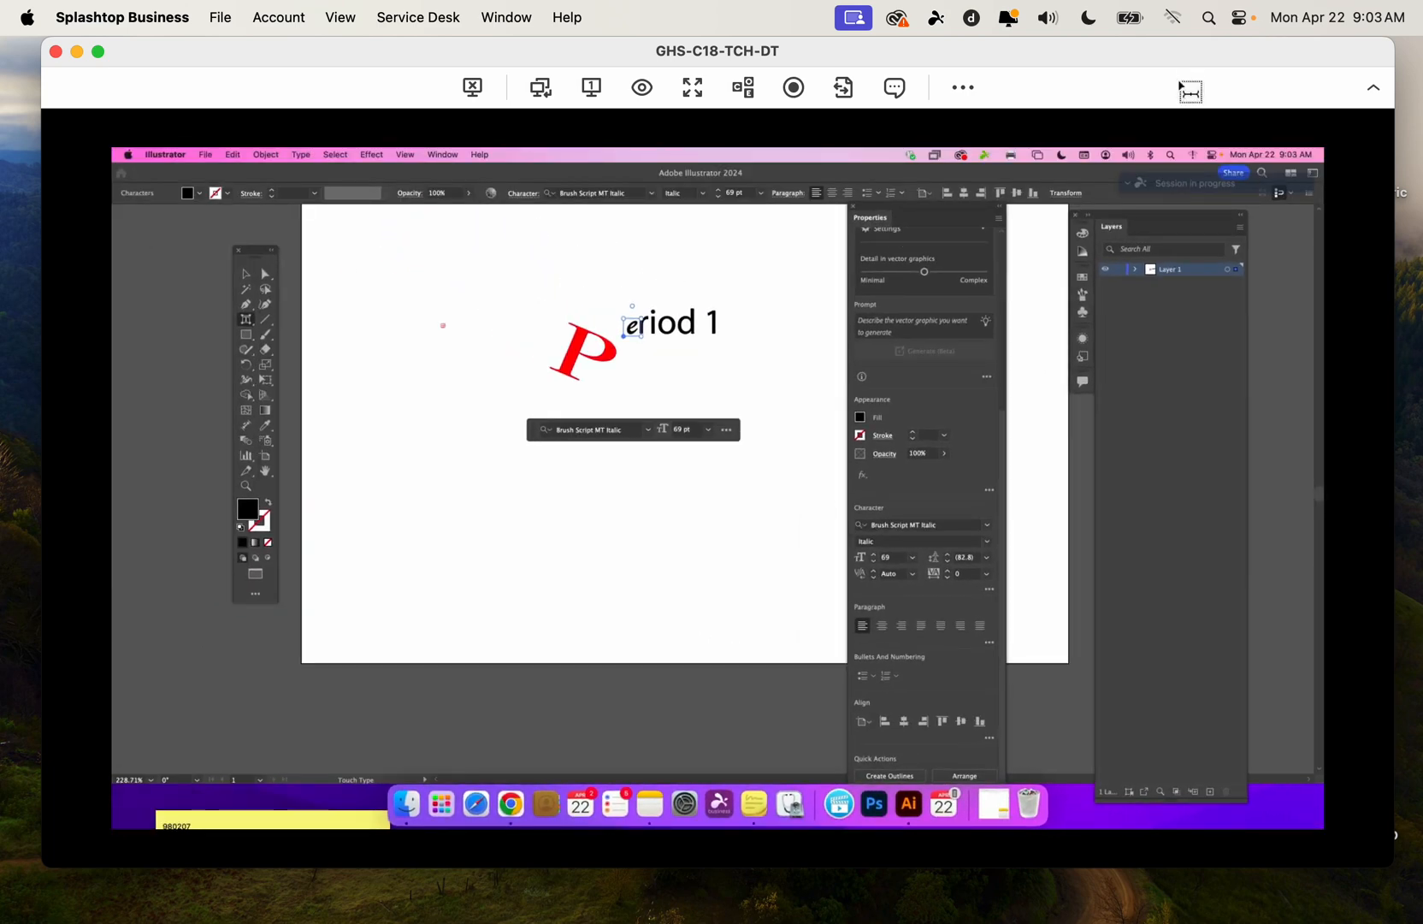
scroll(891, 586, "up", 3)
scroll(895, 589, "up", 5)
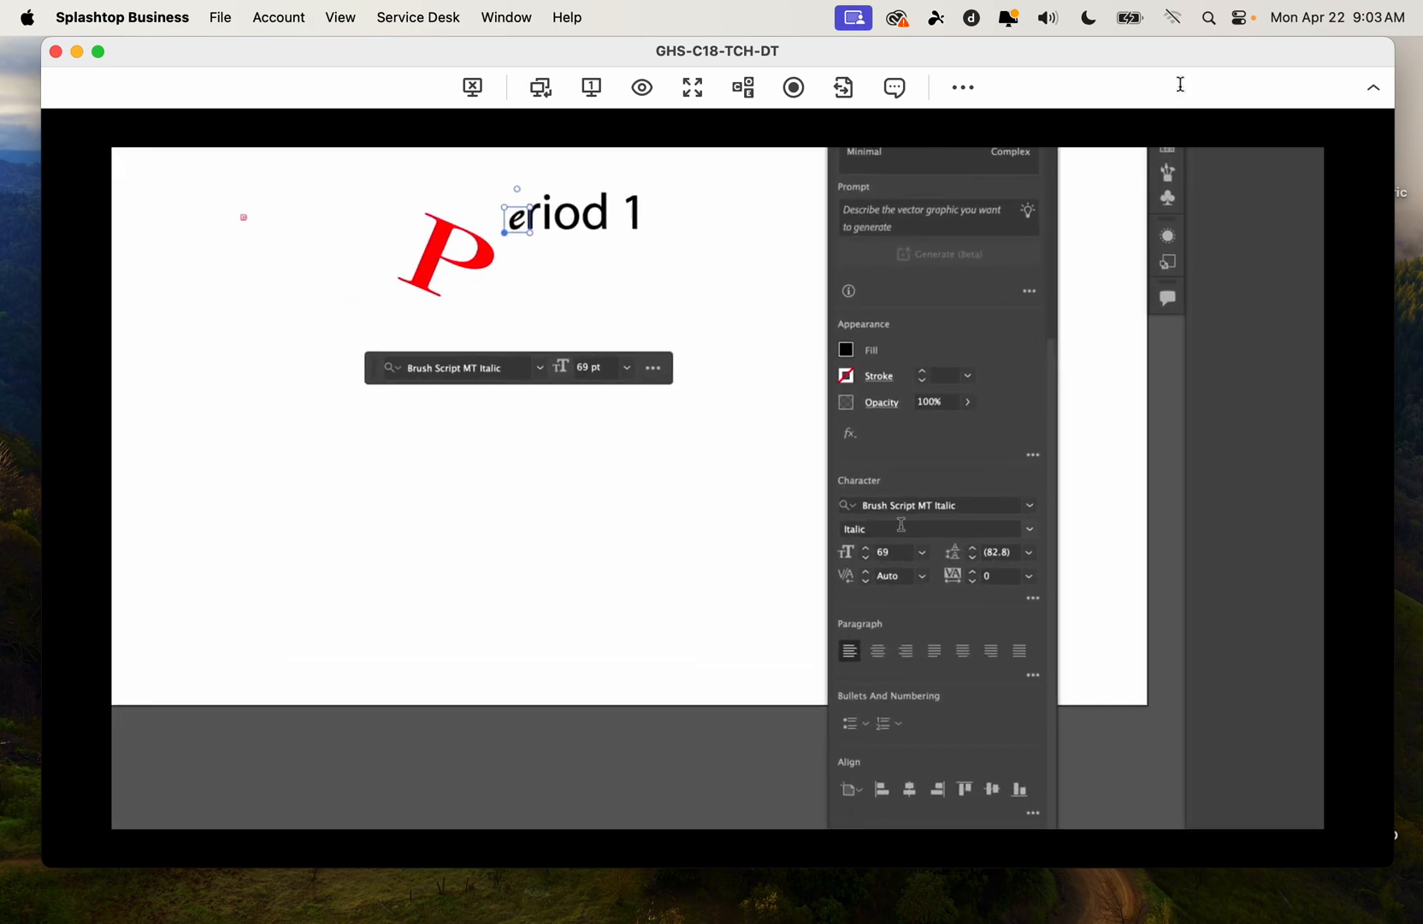
scroll(886, 556, "up", 2)
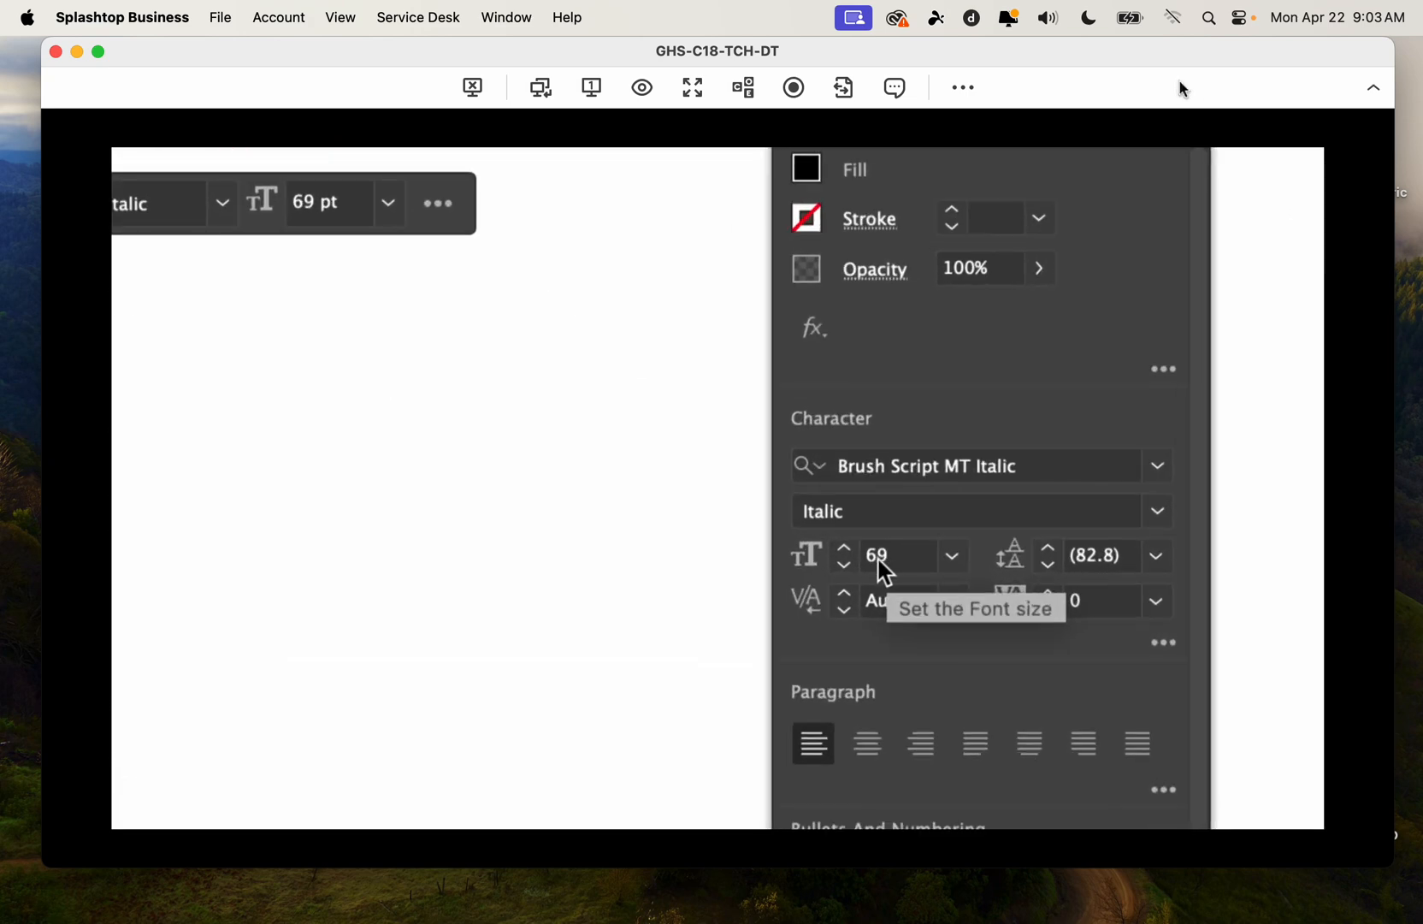
scroll(882, 561, "down", 3)
scroll(881, 562, "down", 4)
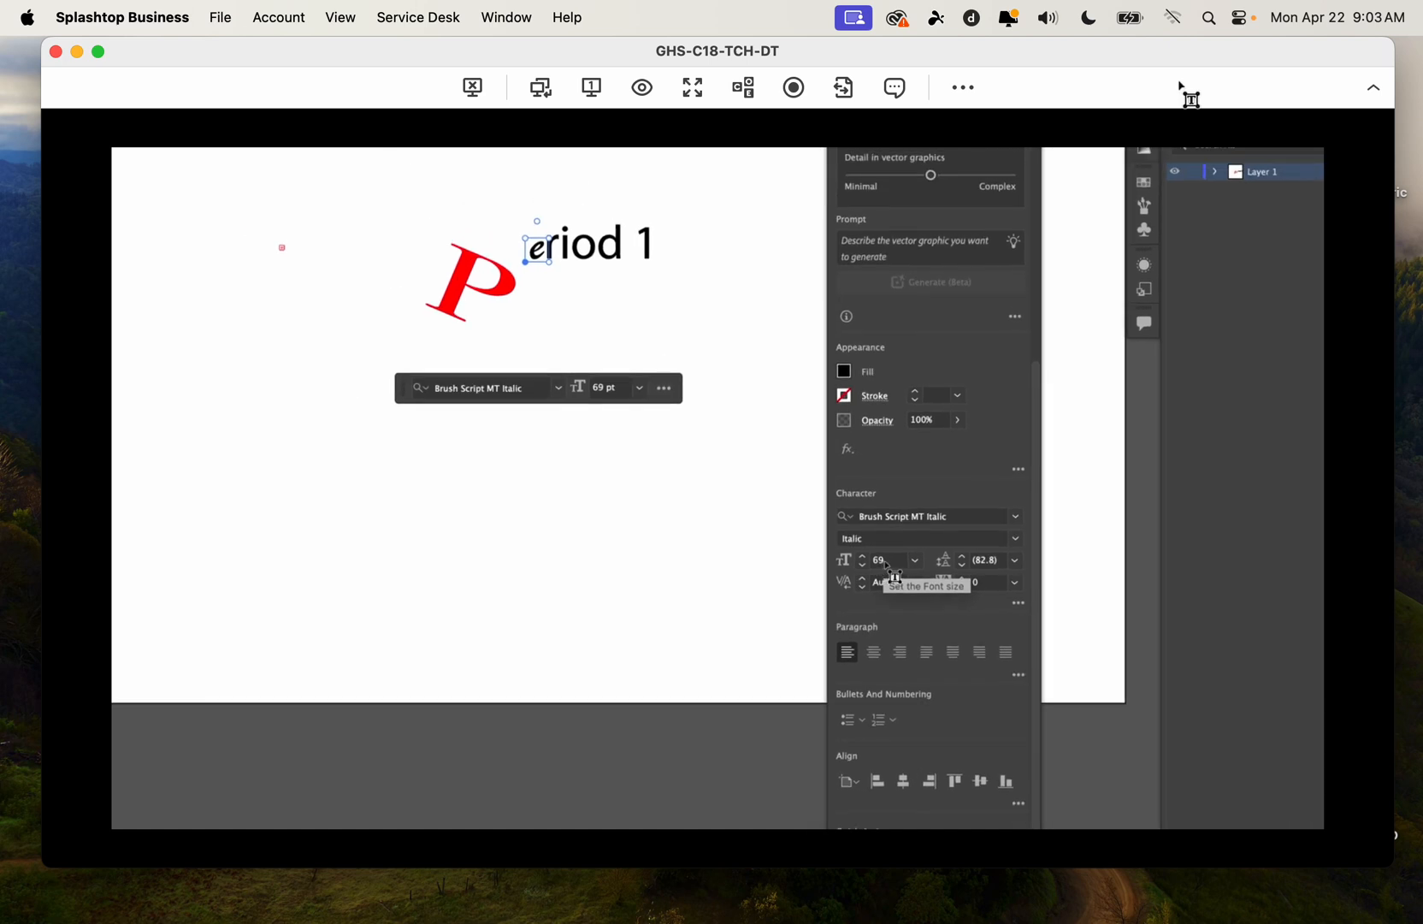
left_click(889, 563)
key("Up")
key("Up")
key("Up")
key("Up")
key("Up")
key("Up")
key("Up")
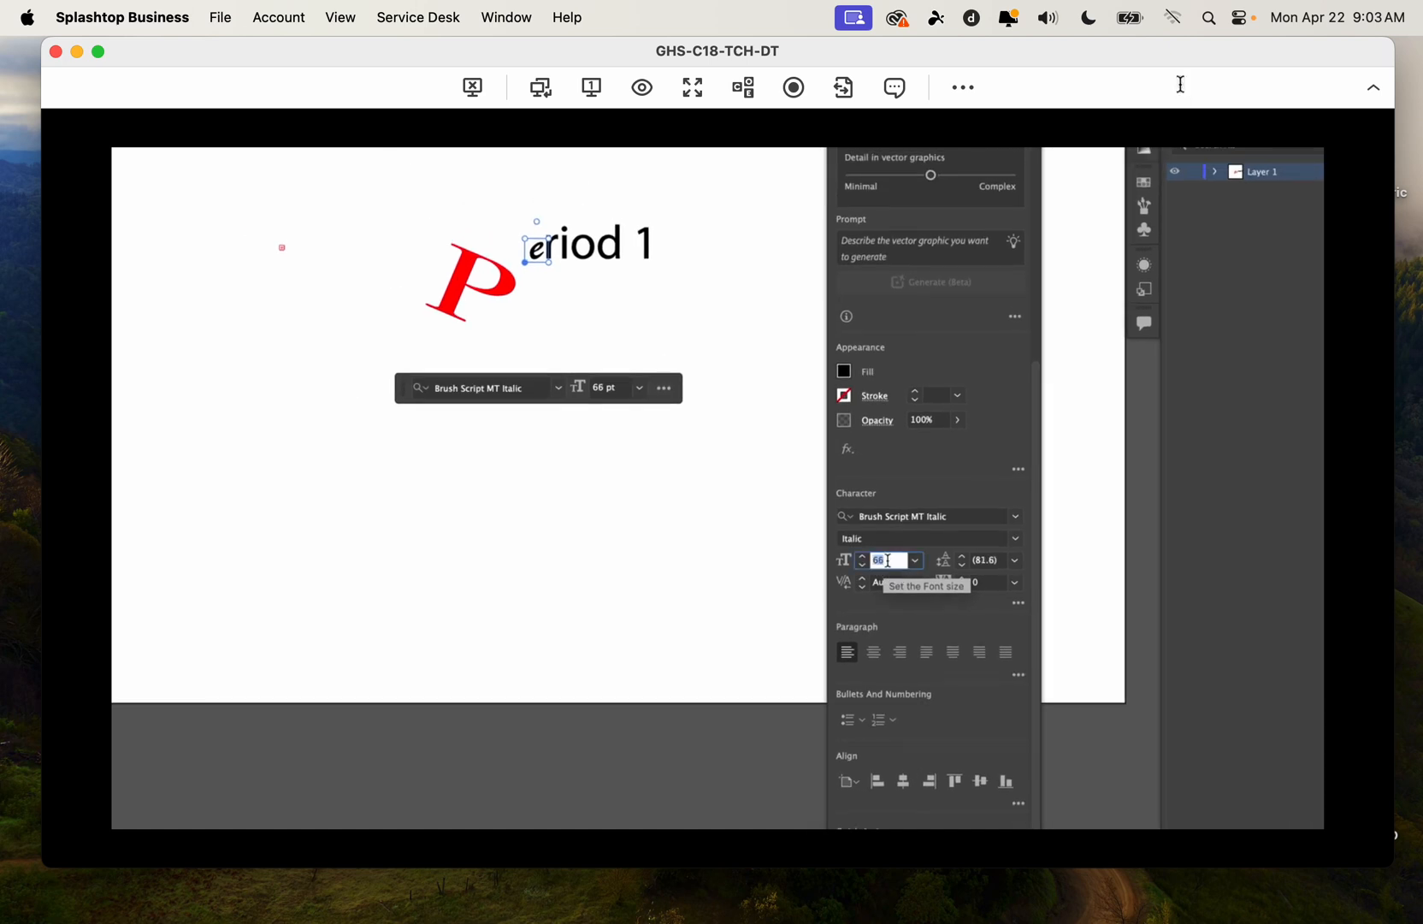
key("Up")
key("Up")
key("Up")
key("Up")
key("Up")
key("Up")
key("Up")
key("Up")
key("Up")
key("Up")
key("Up")
key("Up")
key("Up")
key("Up")
key("Up")
key("Up")
key("Up")
key("Up")
key("Up")
key("Up")
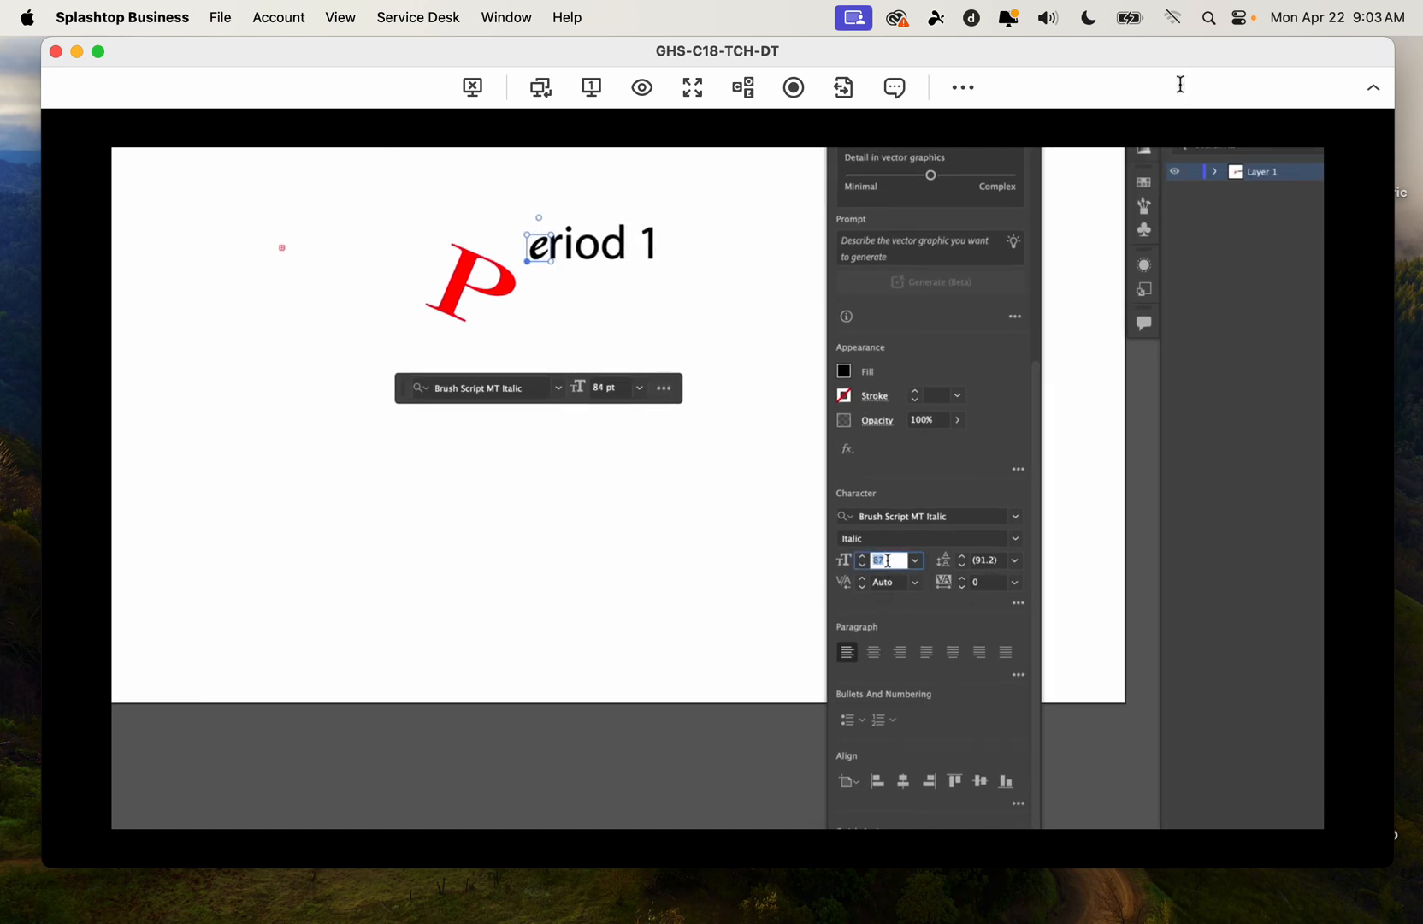
key("Up")
key("Up")
key("Up")
key("Up")
key("Up")
key("Up")
key("Up")
key("Up")
key("Up")
key("Up")
key("Up")
key("Up")
key("Up")
key("Up")
key("Up")
key("Up")
key("Up")
key("Up")
key("Up")
key("Up")
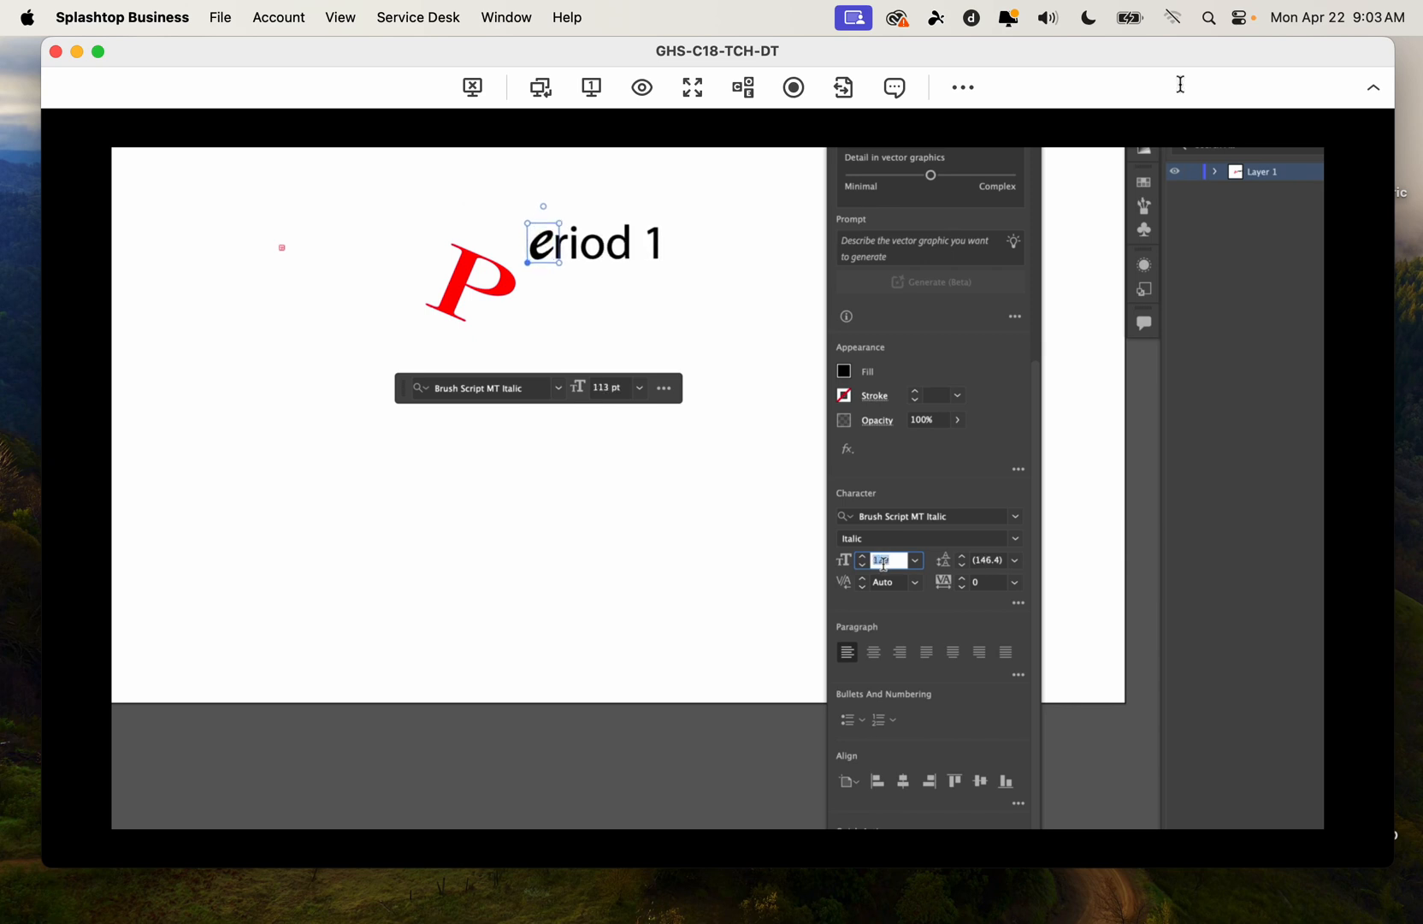
key("Up")
key("Up")
key("Up")
key("Up")
key("Up")
key("Up")
key("Up")
key("Up")
key("Up")
key("Up")
key("Up")
key("Up")
key("Up")
key("Up")
key("Up")
key("Up")
key("Up")
key("Up")
key("Up")
key("Up")
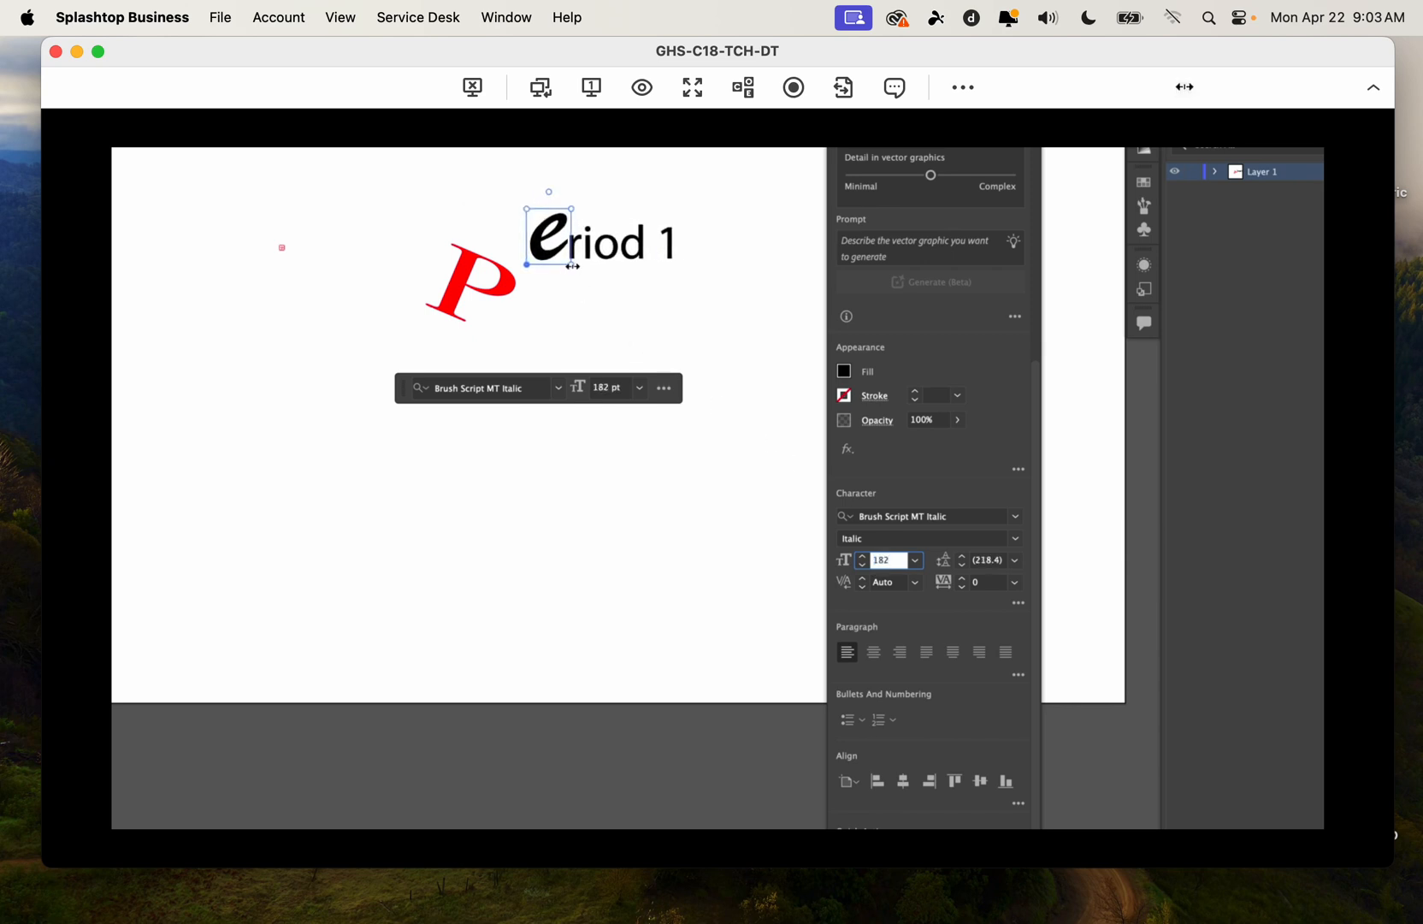
Move the enlarged letter e down and left beside the red P and rotate it slightly counterclockwise
left_click_drag(573, 266, 526, 302)
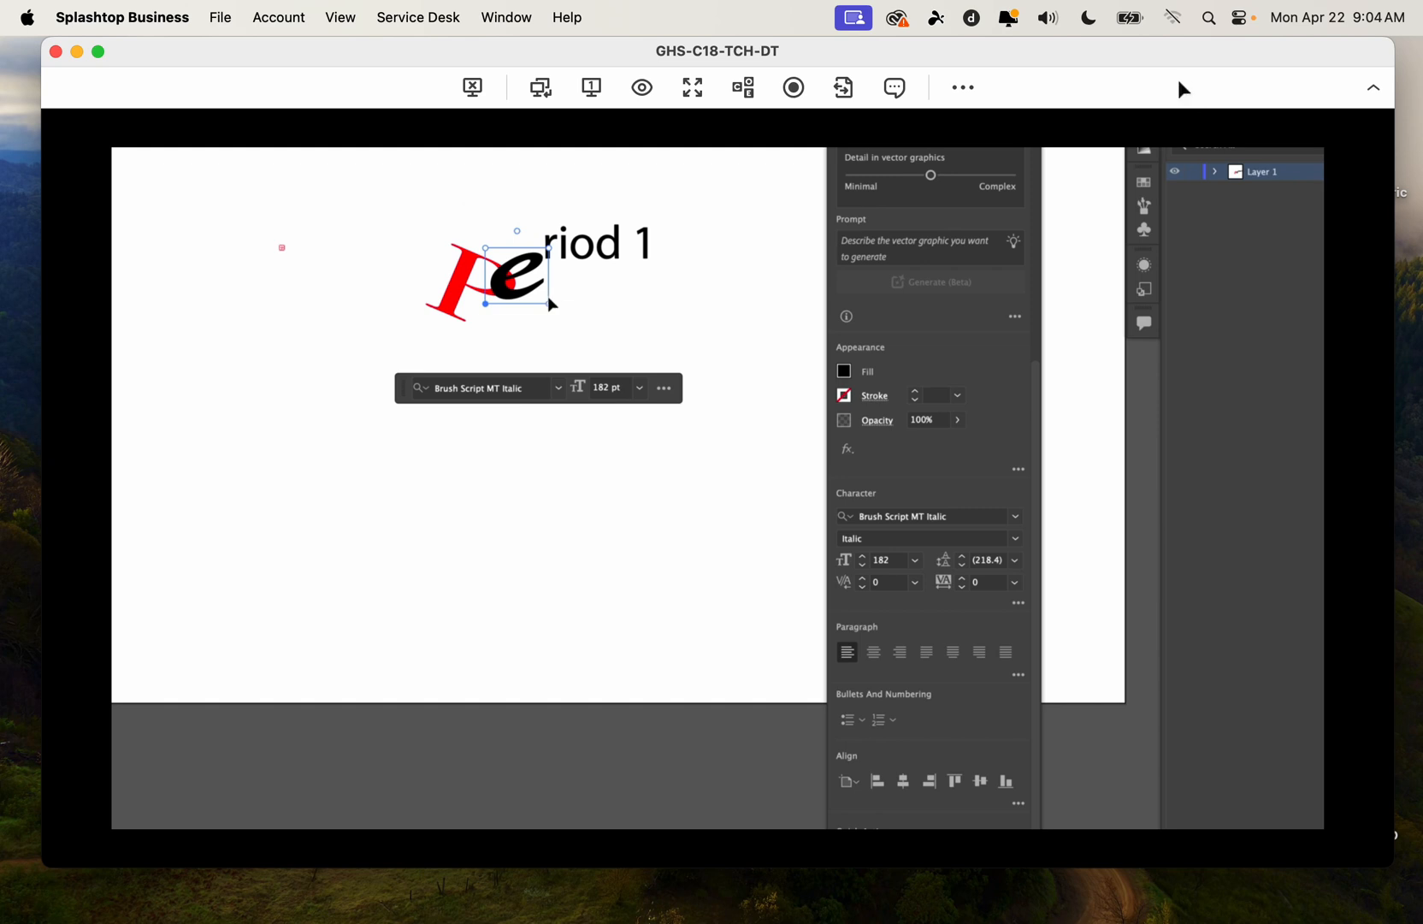
left_click_drag(529, 297, 535, 321)
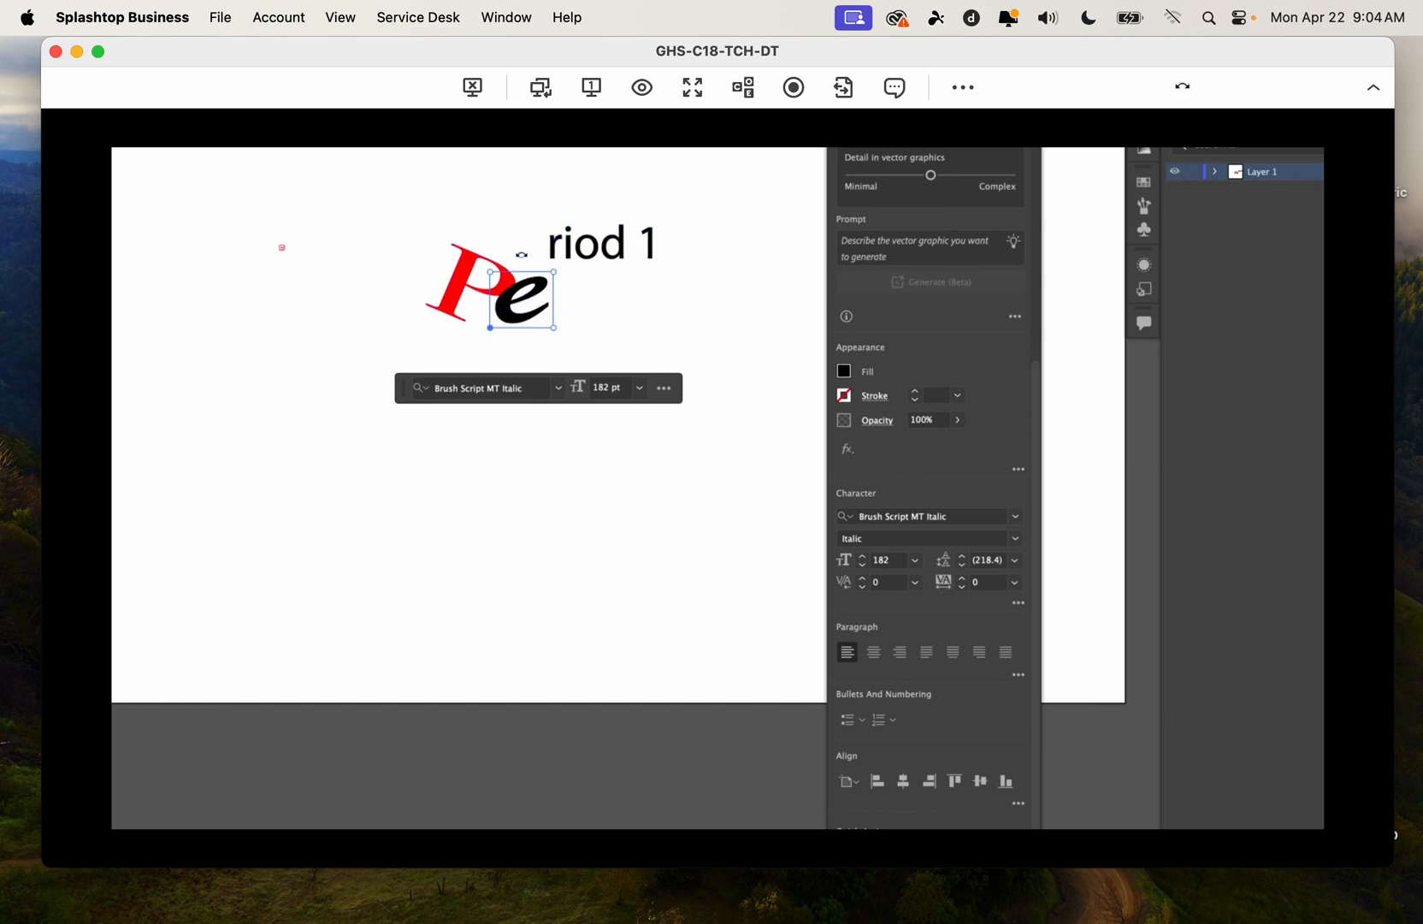
left_click_drag(521, 254, 514, 300)
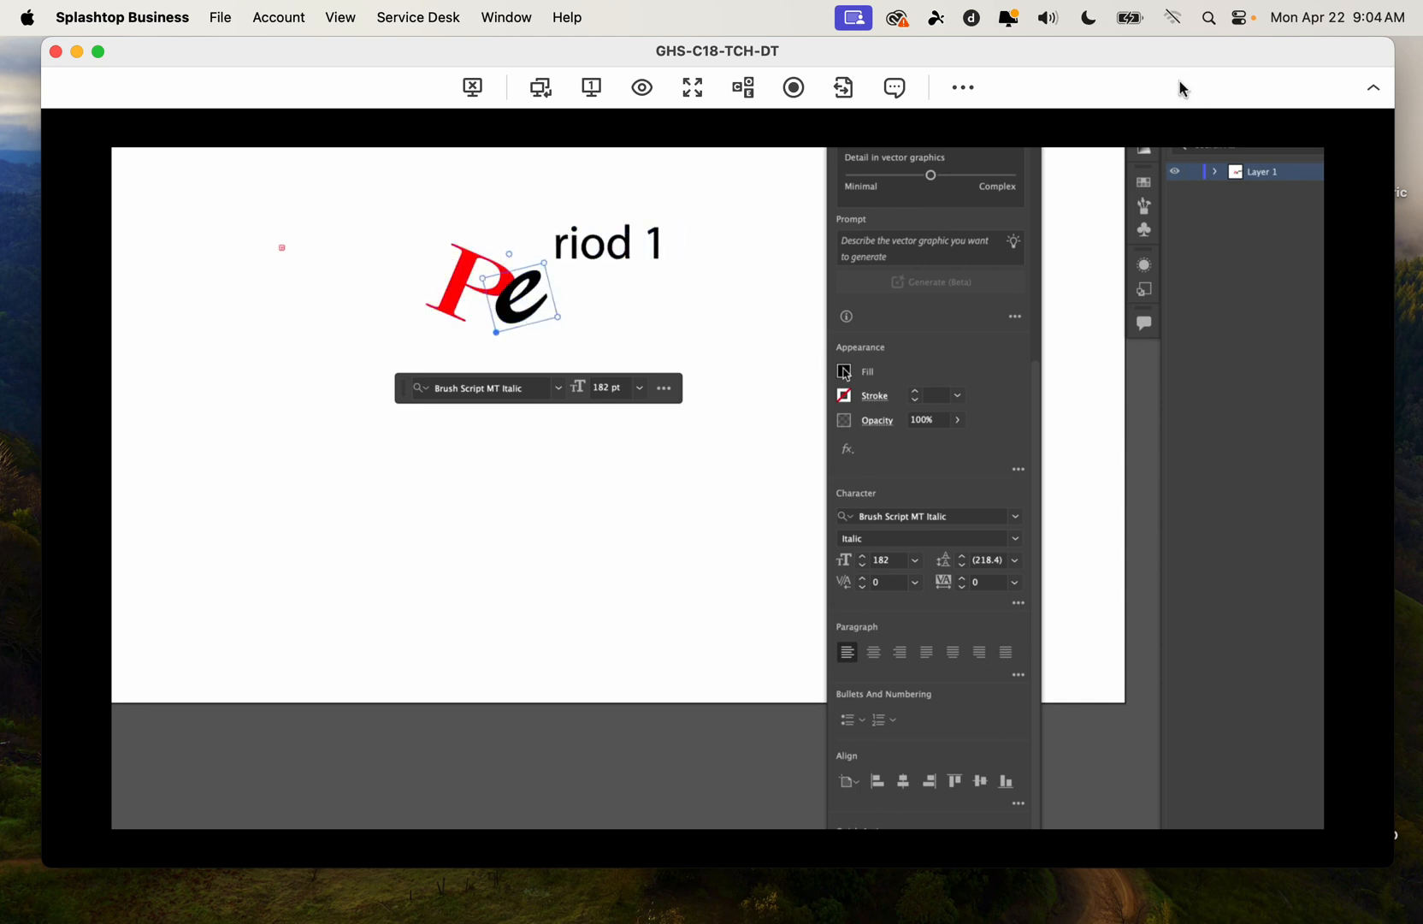
Fill the letter e with the blue swatch and deselect the text
left_click(844, 371)
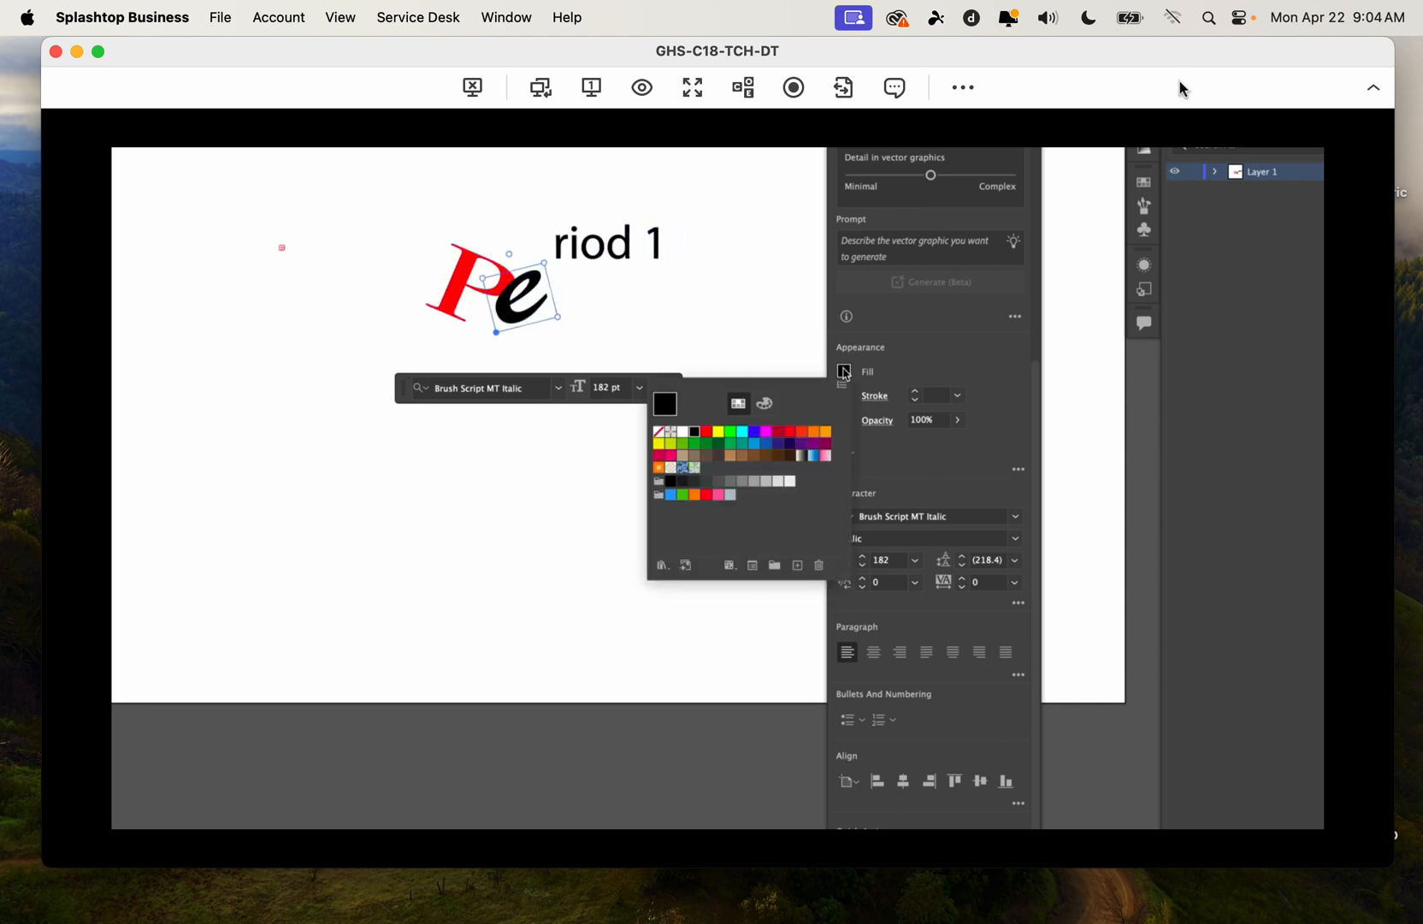
left_click(756, 433)
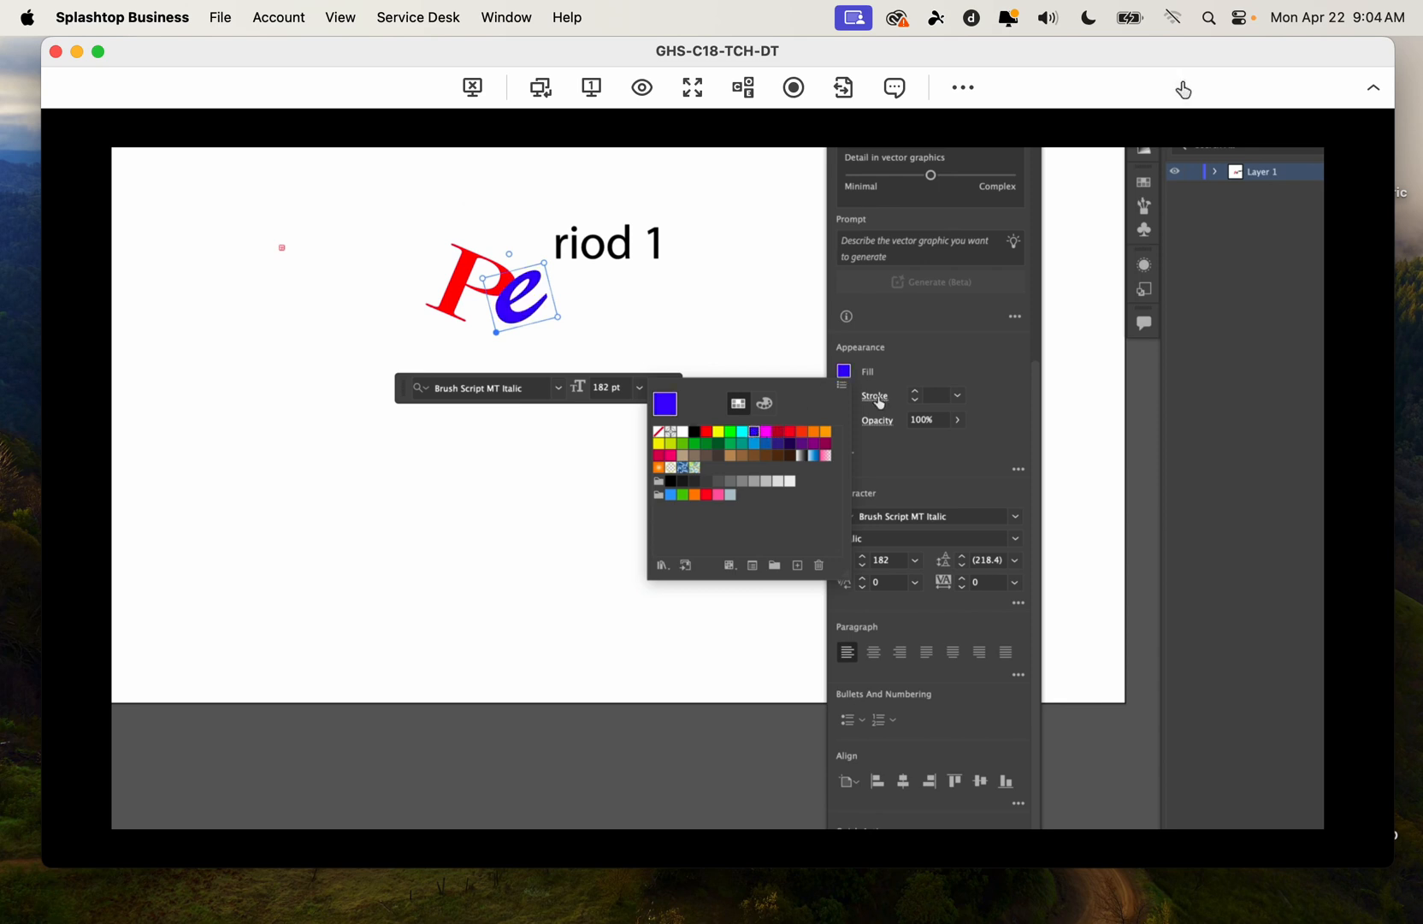
left_click(939, 362)
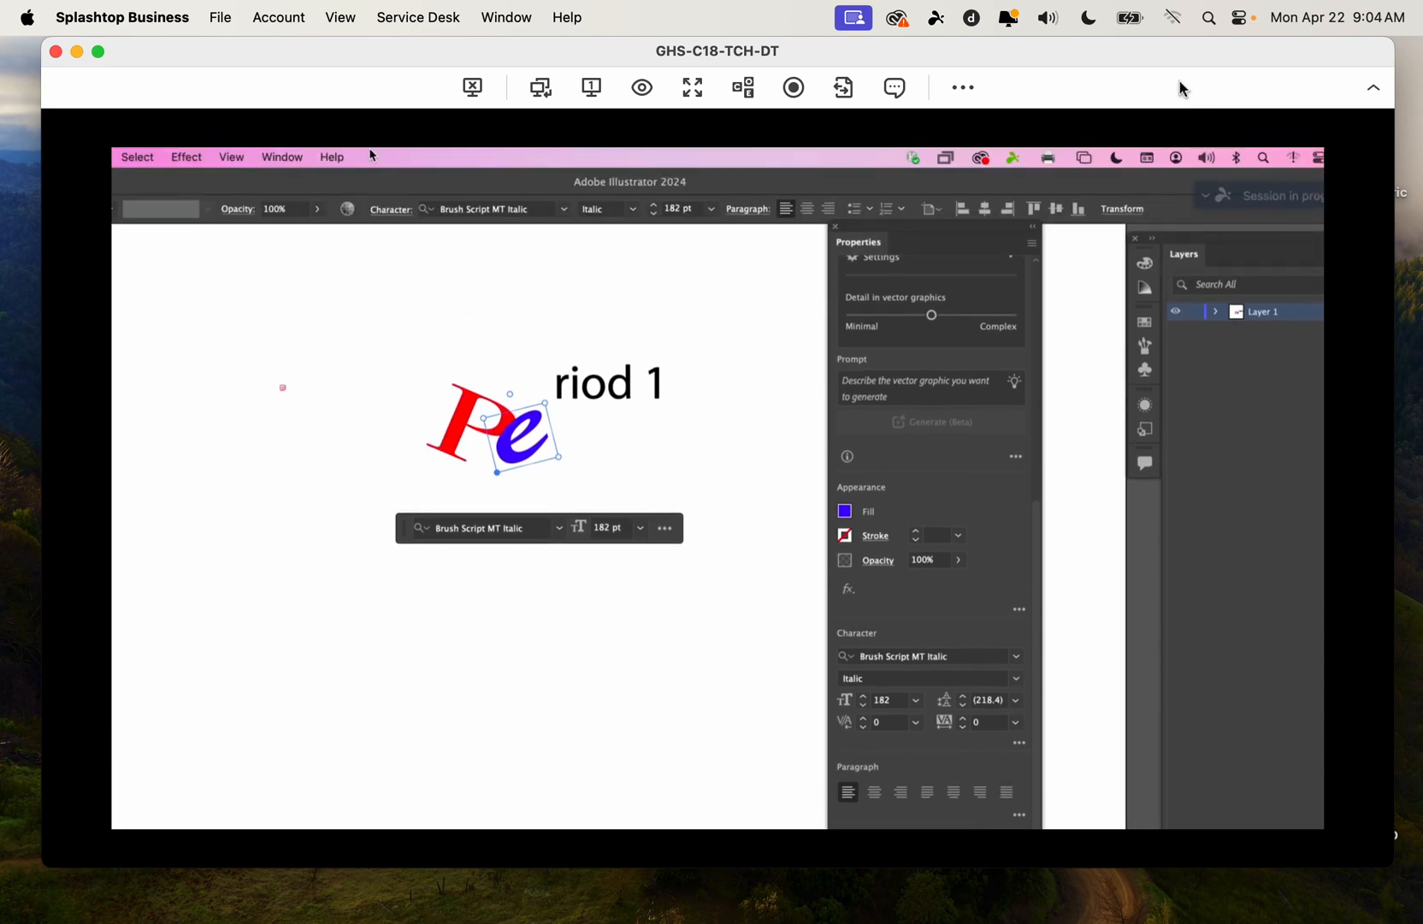
left_click(382, 283)
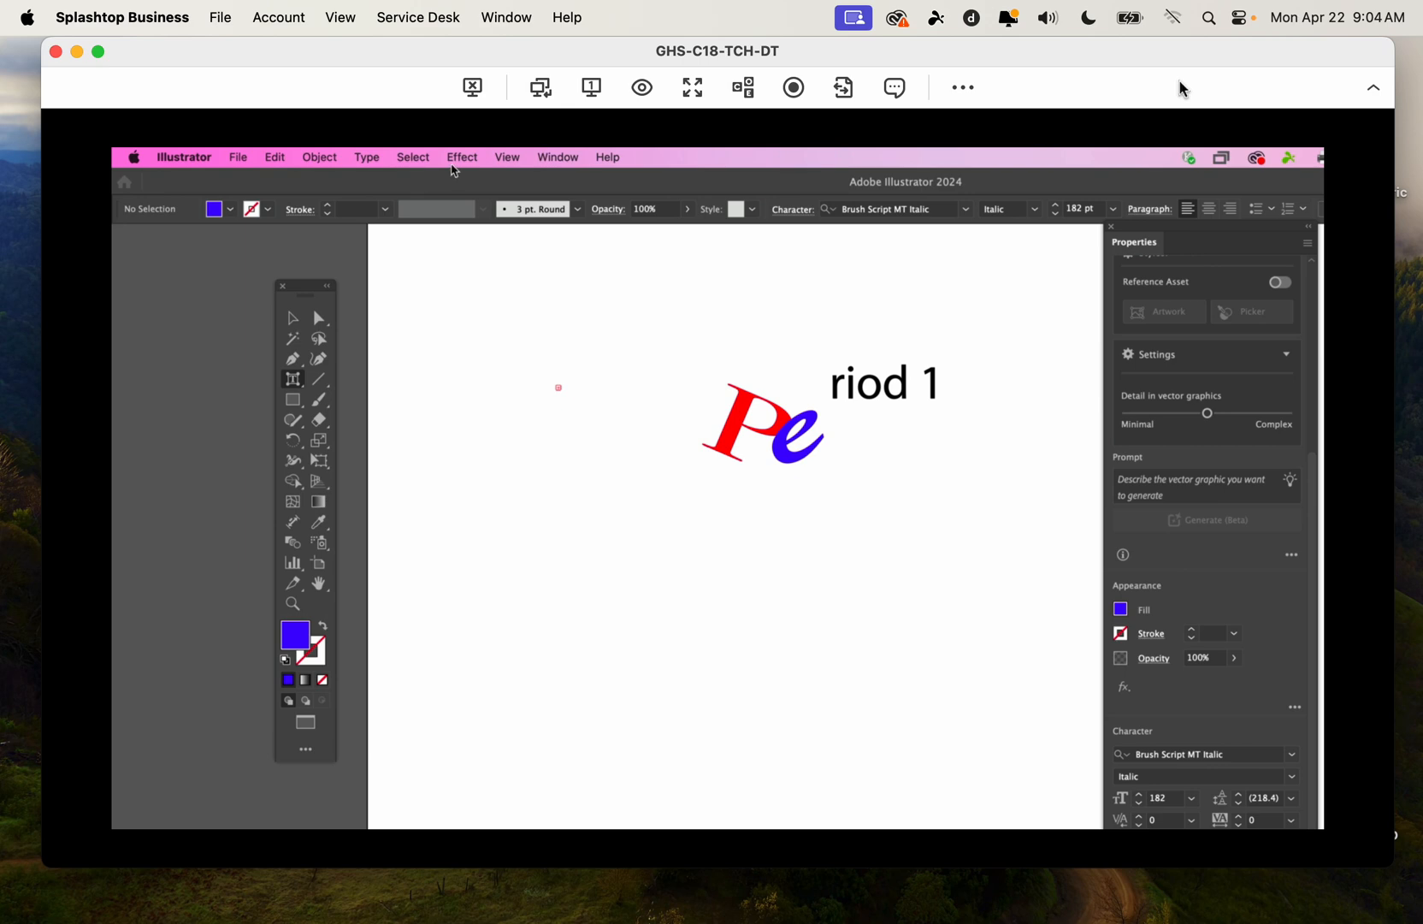
Apply the Illustrator Drop Shadow effect in Normal mode with nothing selected
left_click(462, 159)
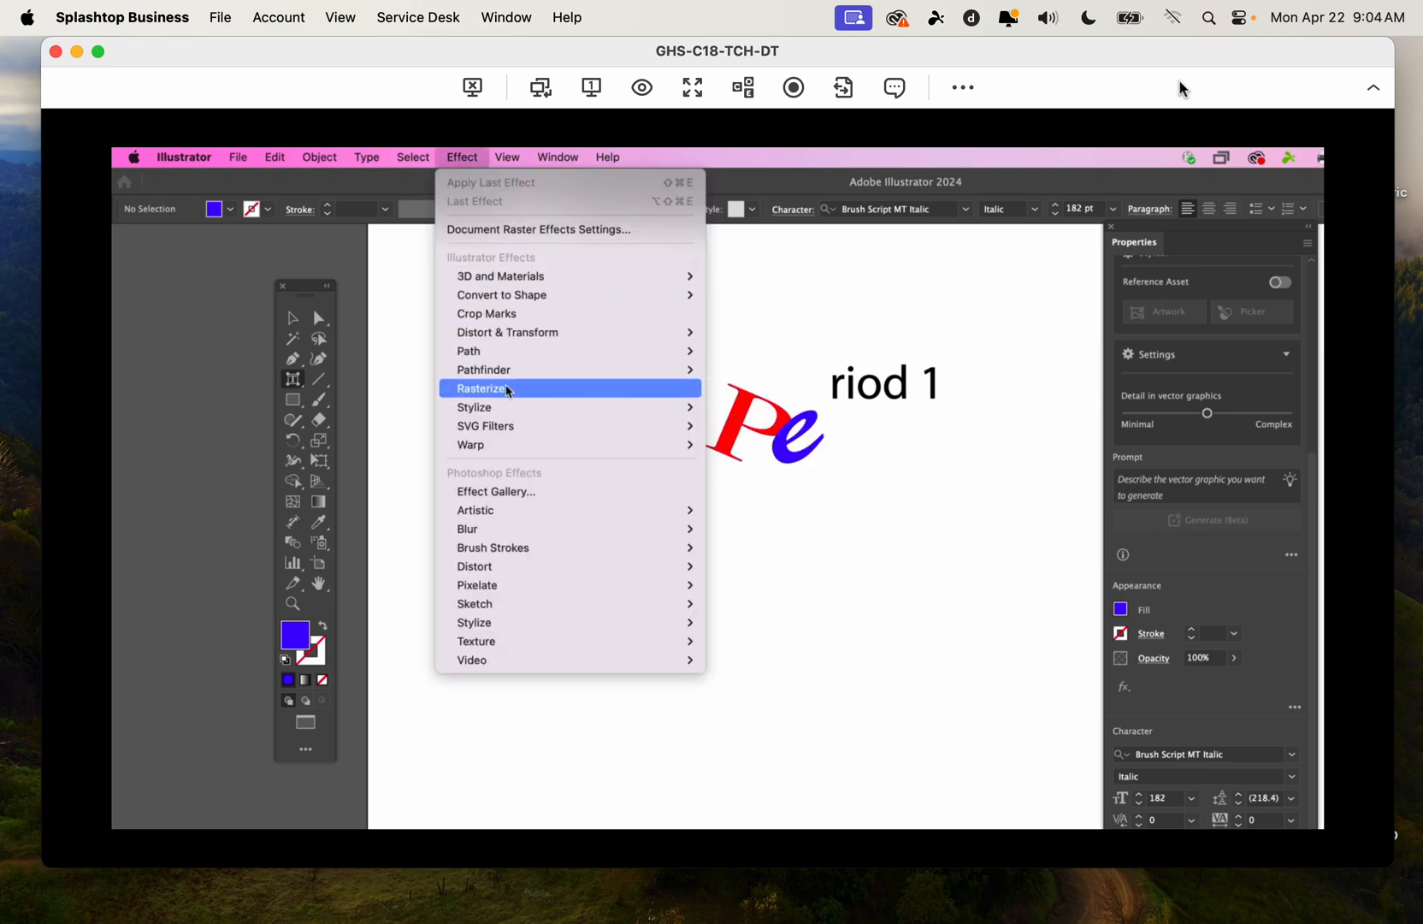
scroll(472, 406, "up", 5)
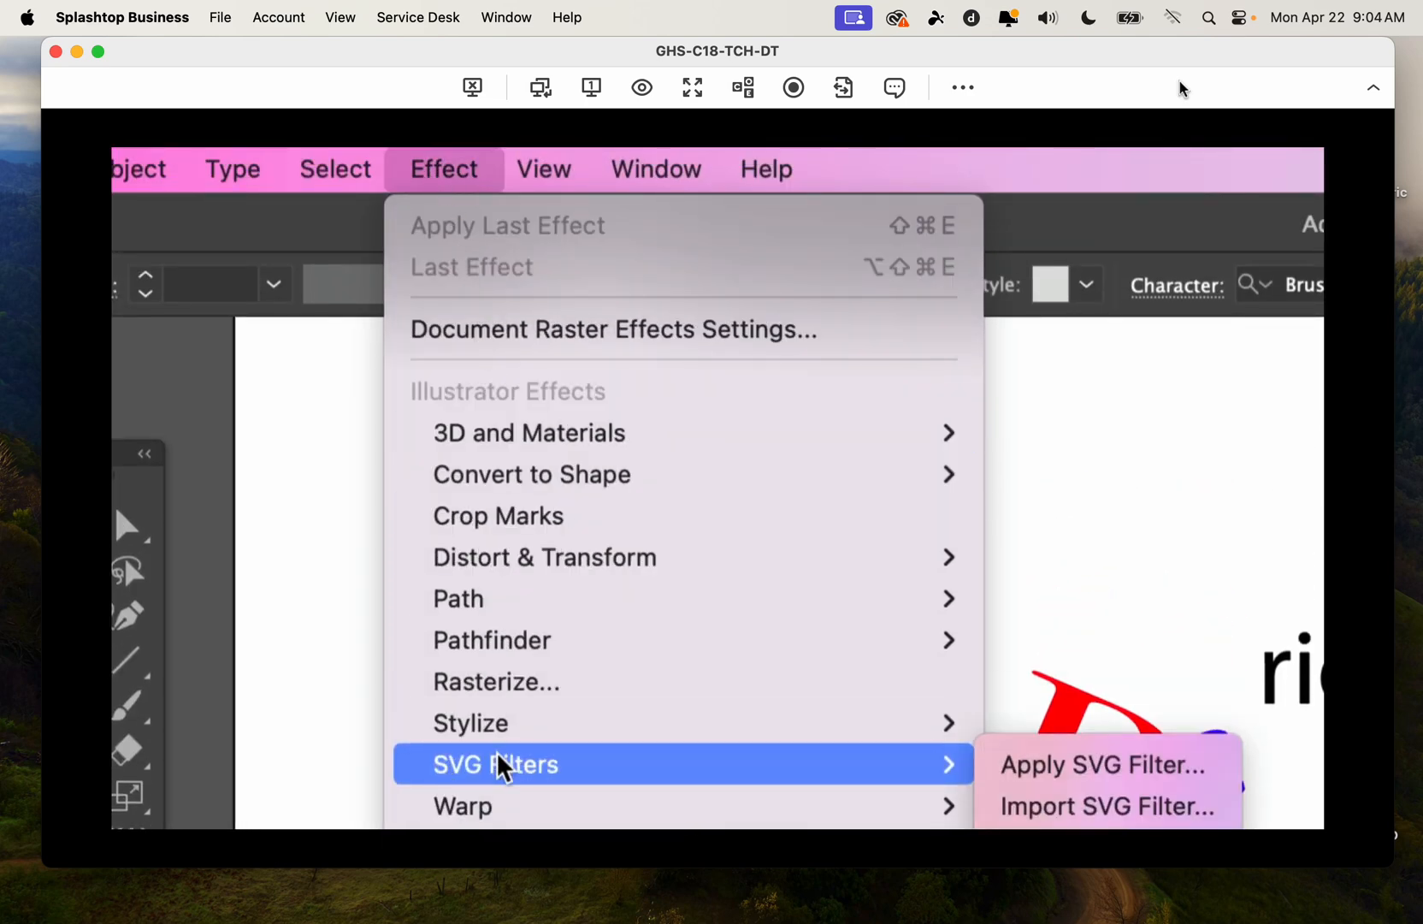
mouse_move(519, 736)
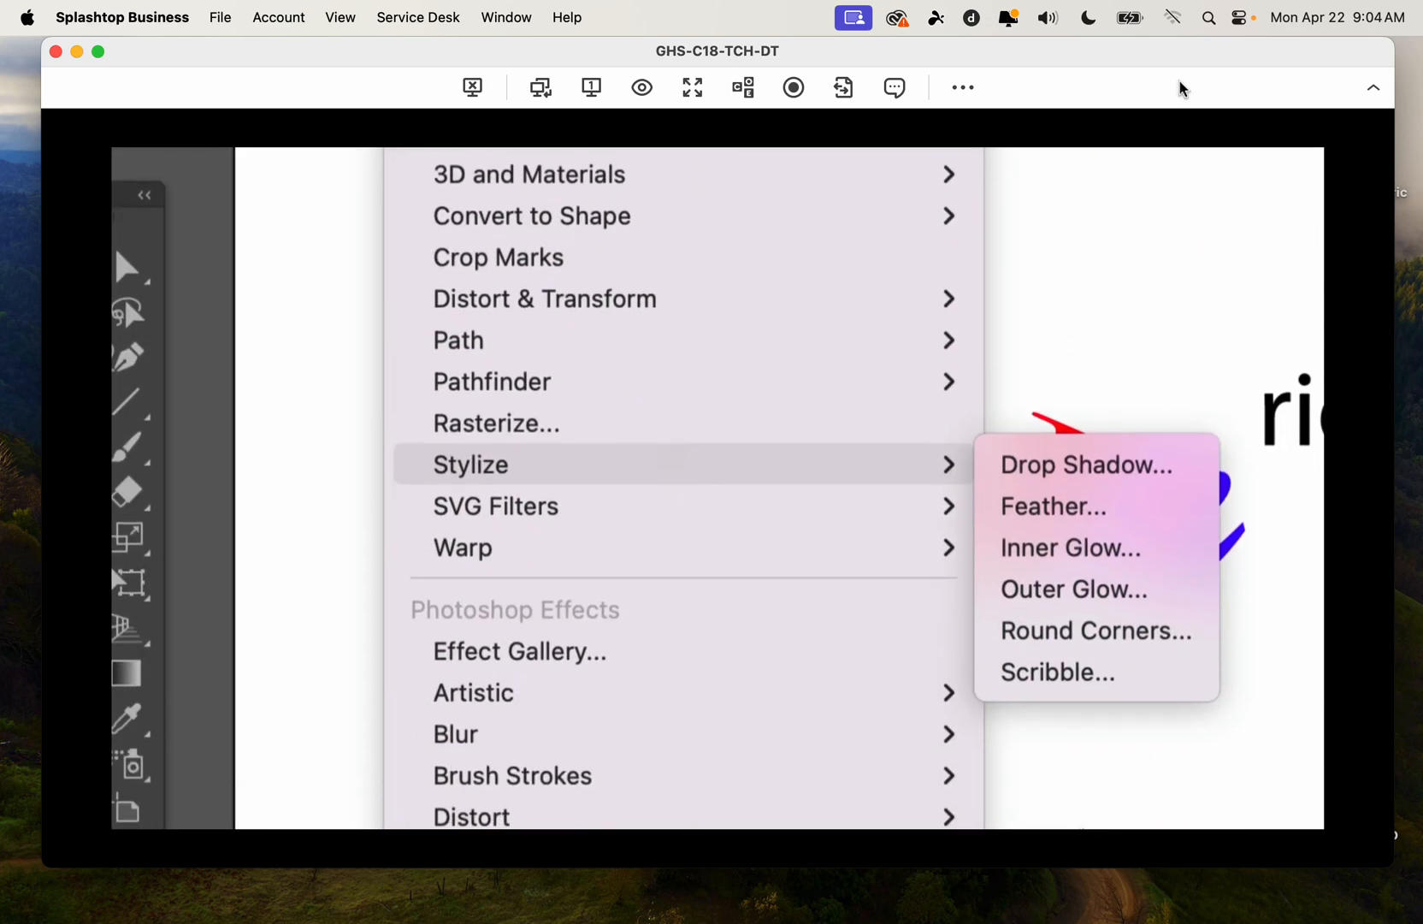
left_click(1059, 475)
scroll(973, 676, "down", 5)
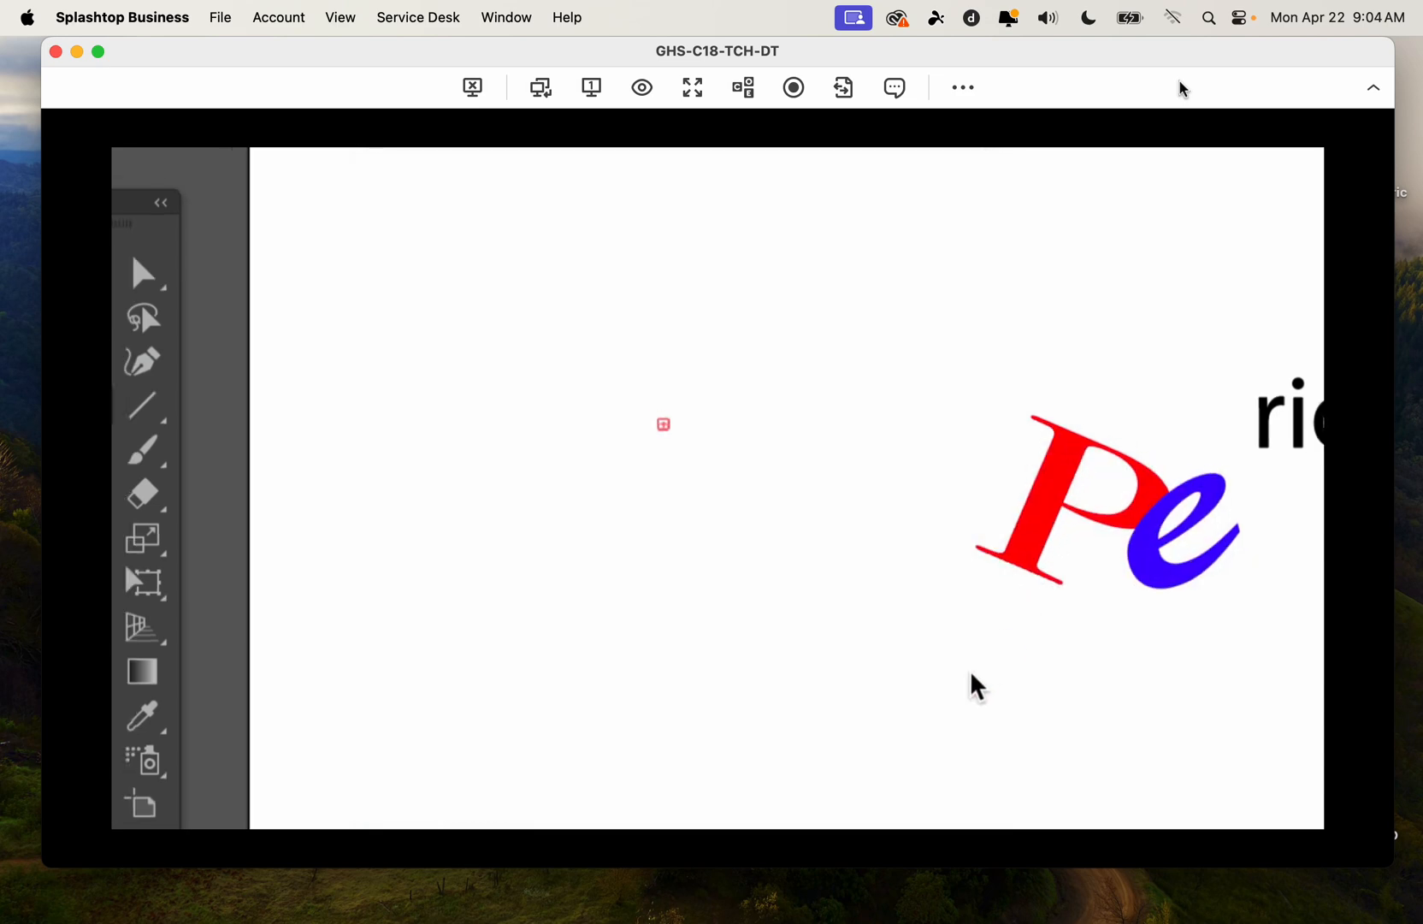
scroll(793, 575, "down", 3)
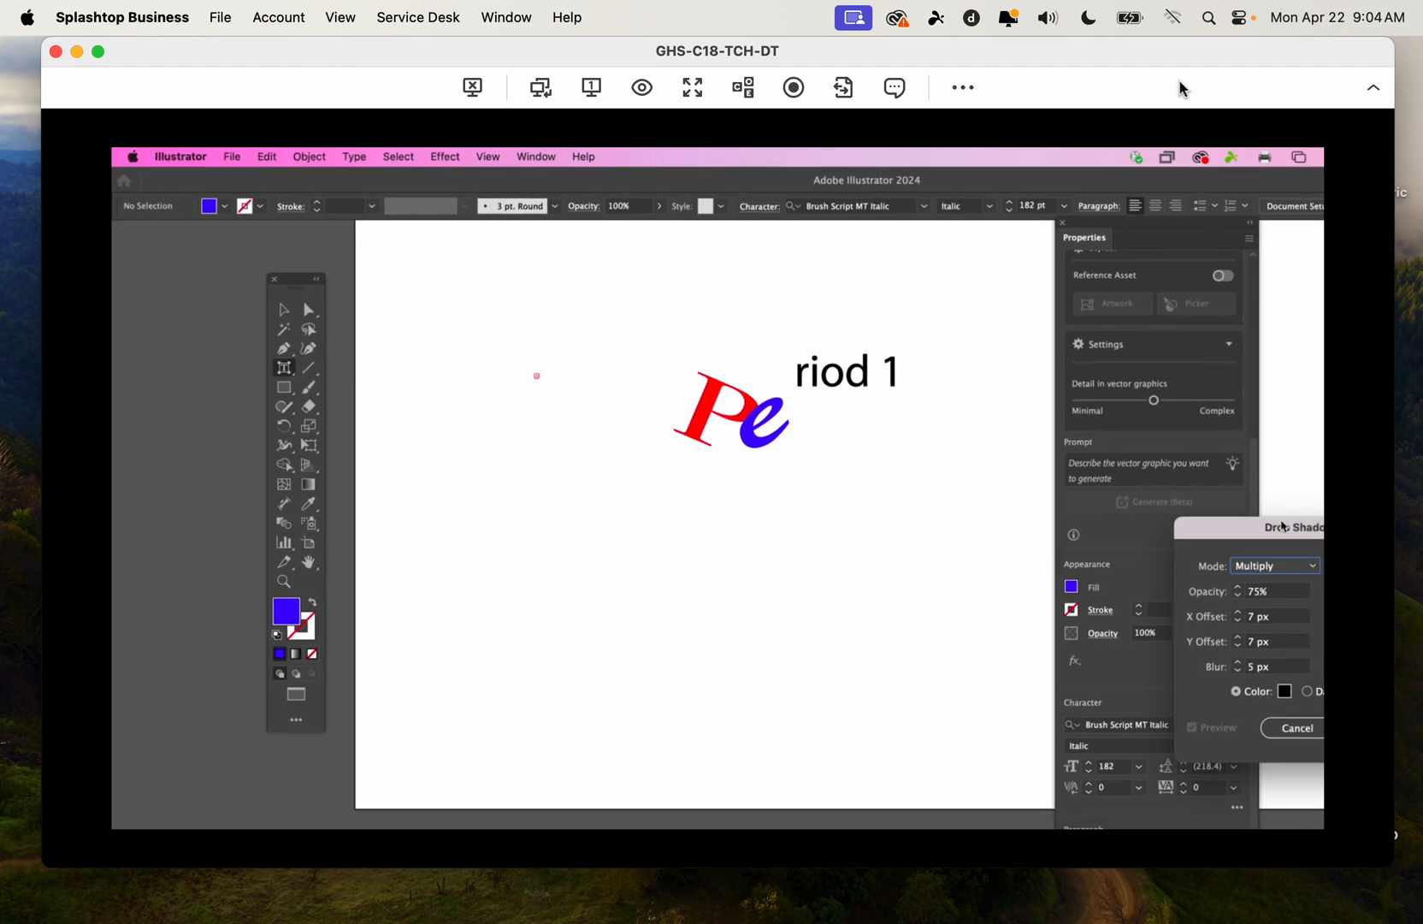
left_click_drag(1257, 534, 998, 362)
left_click(890, 457)
left_click(879, 469)
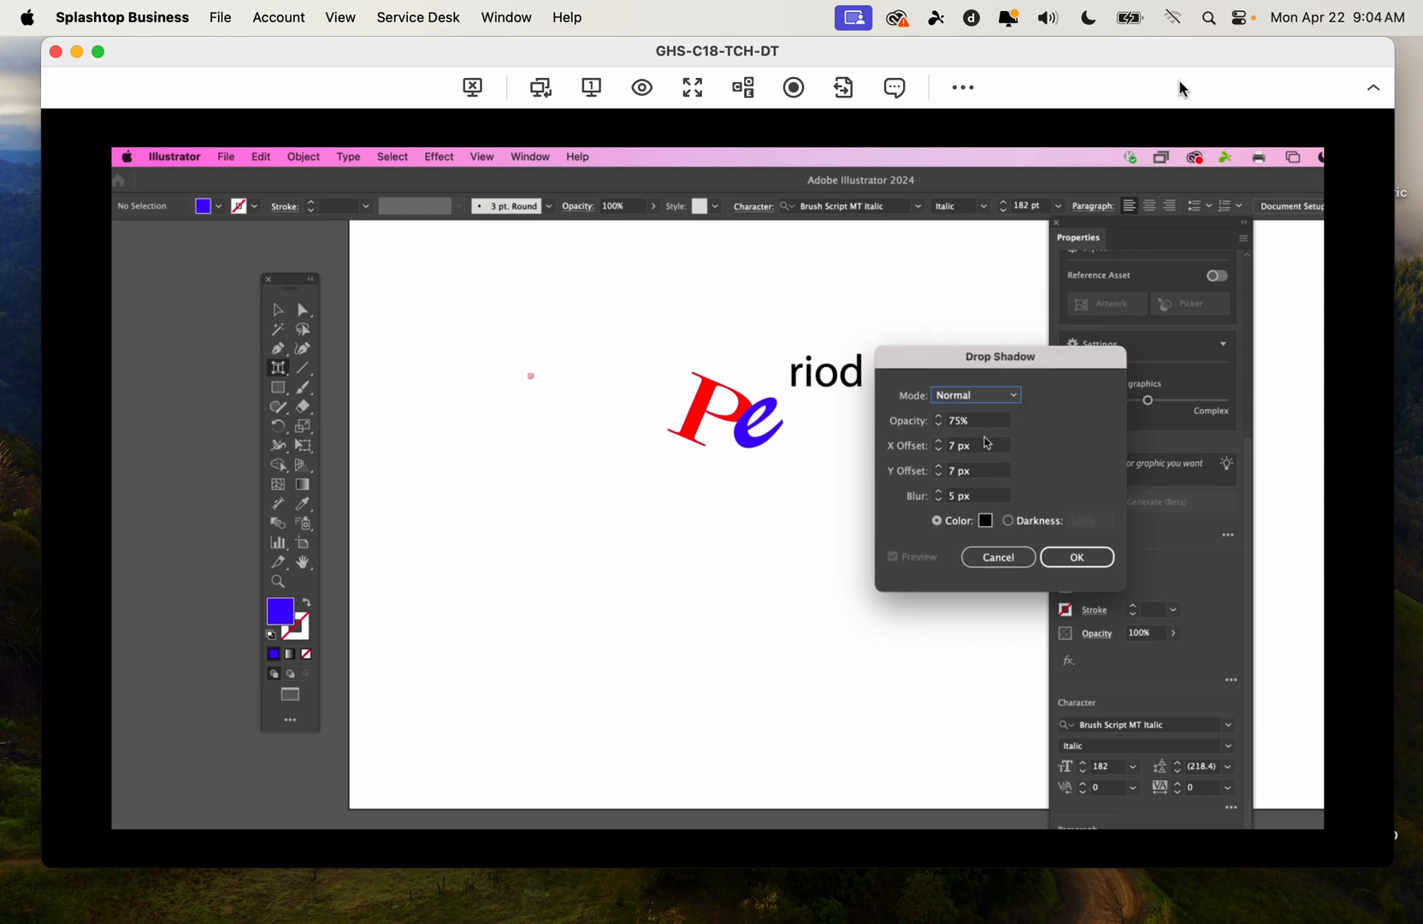
scroll(984, 451, "up", 8)
scroll(988, 452, "up", 1)
scroll(984, 482, "up", 13)
scroll(985, 482, "up", 3)
scroll(986, 504, "up", 6)
left_click(1078, 557)
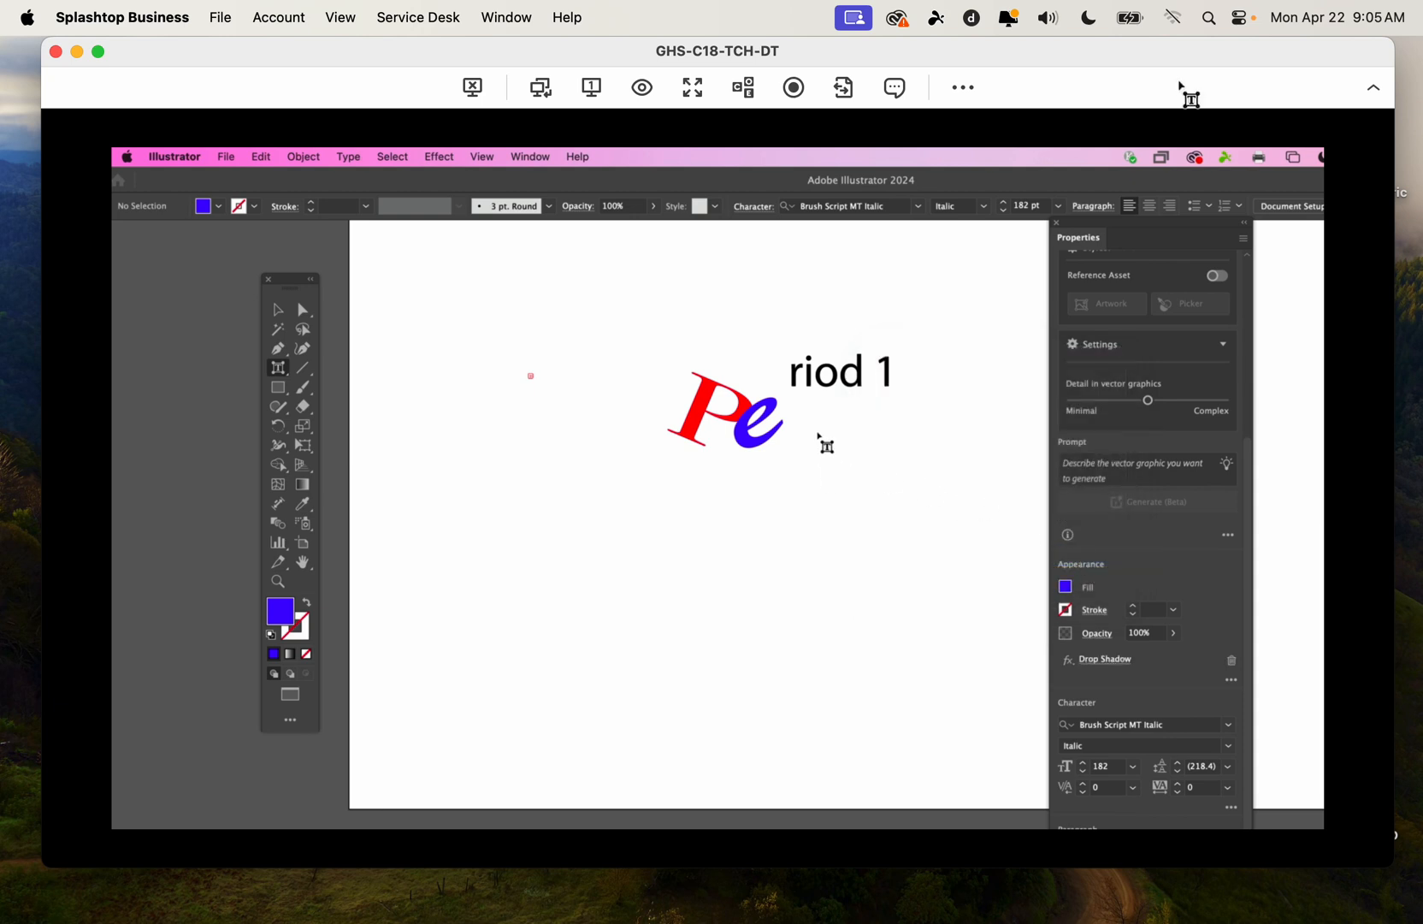
Select the blue letter e and check which Stylize and SVG Filters effects are available for it
left_click(754, 438)
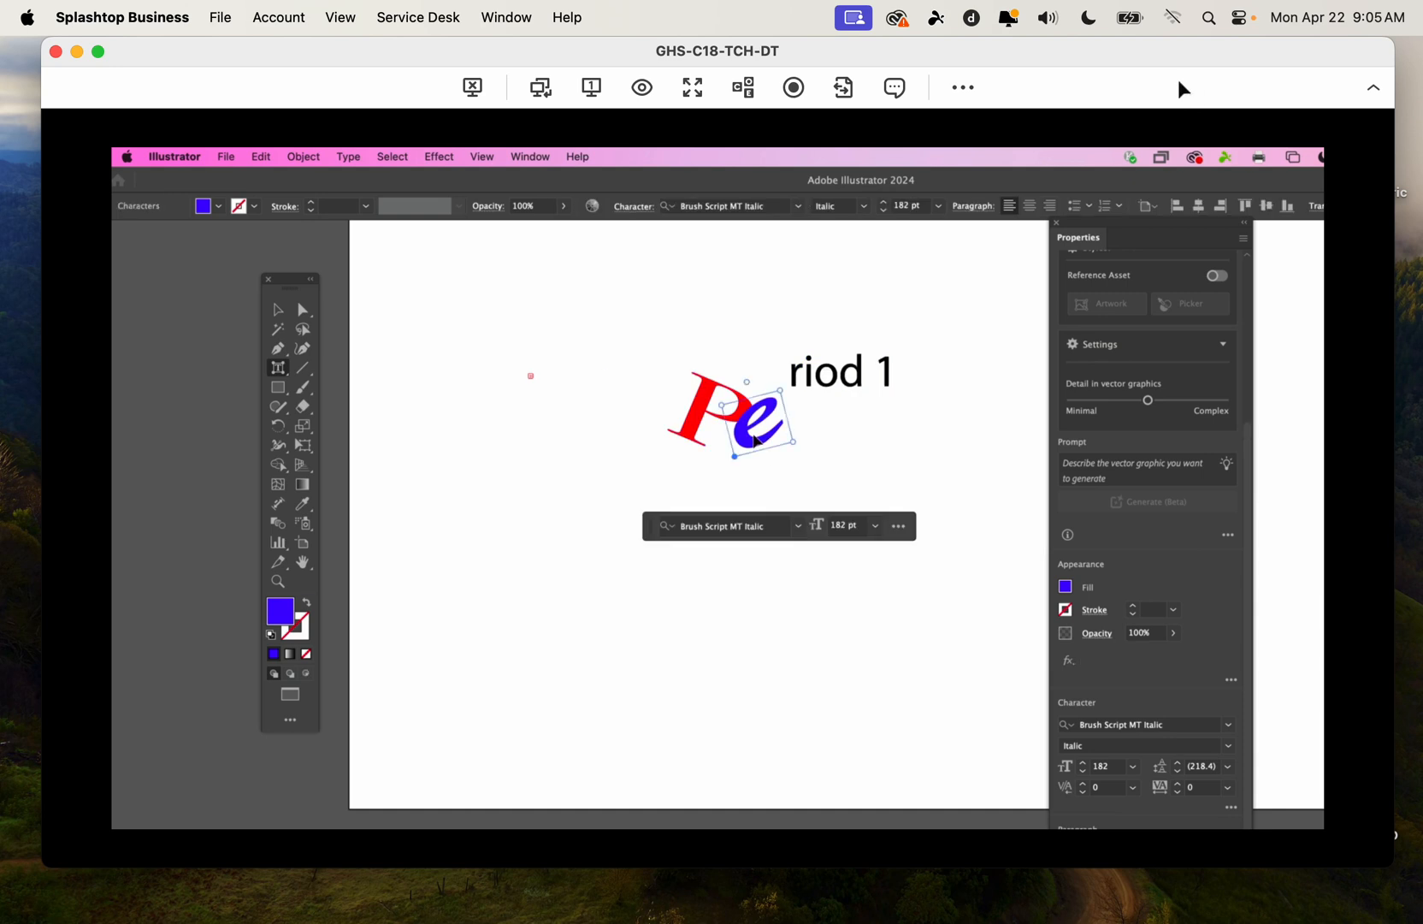
left_click(390, 159)
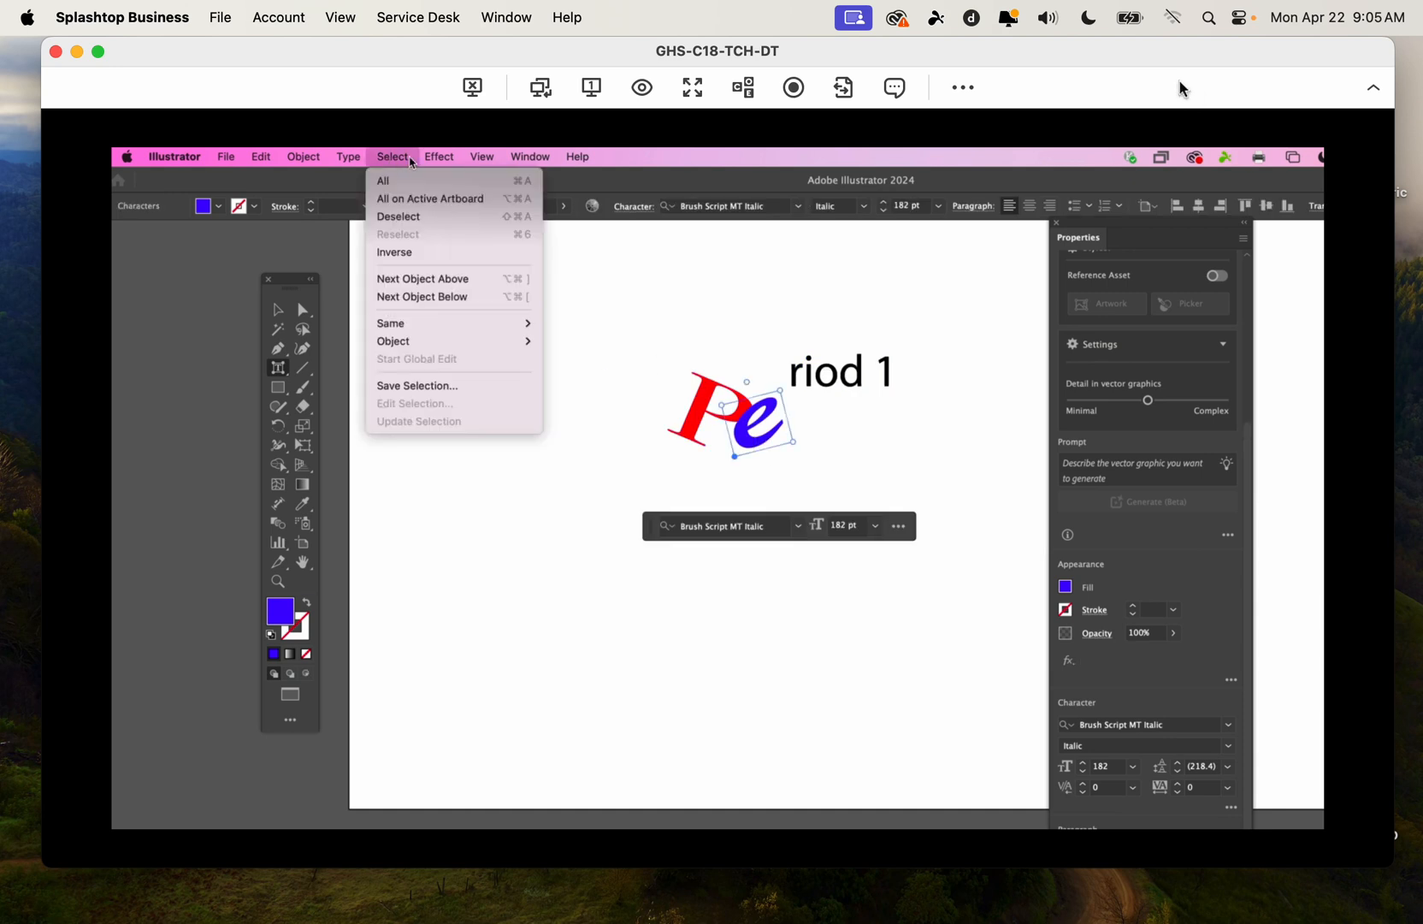
mouse_move(439, 159)
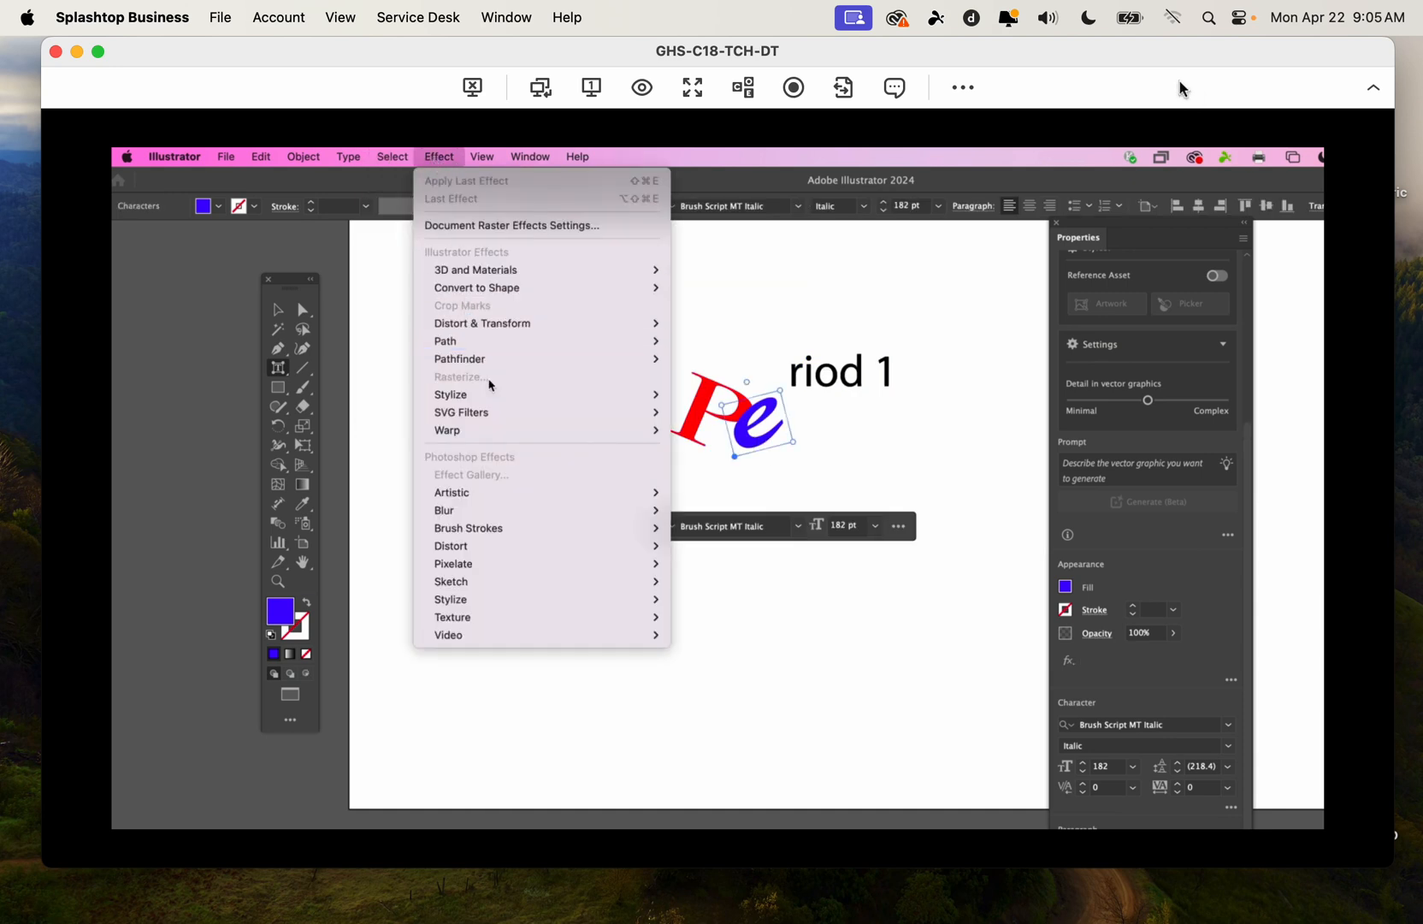
mouse_move(492, 395)
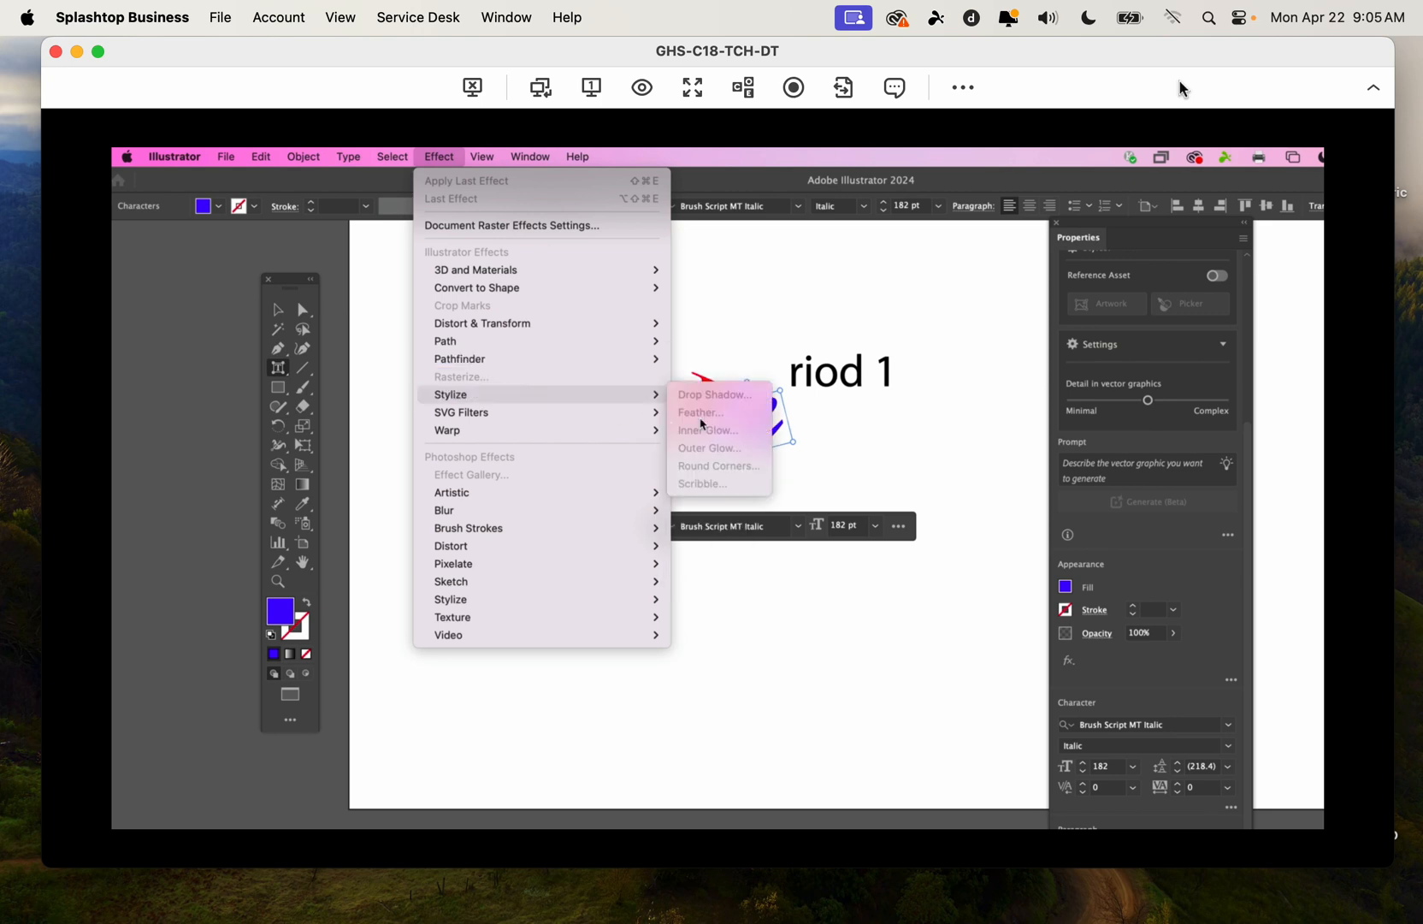
mouse_move(633, 414)
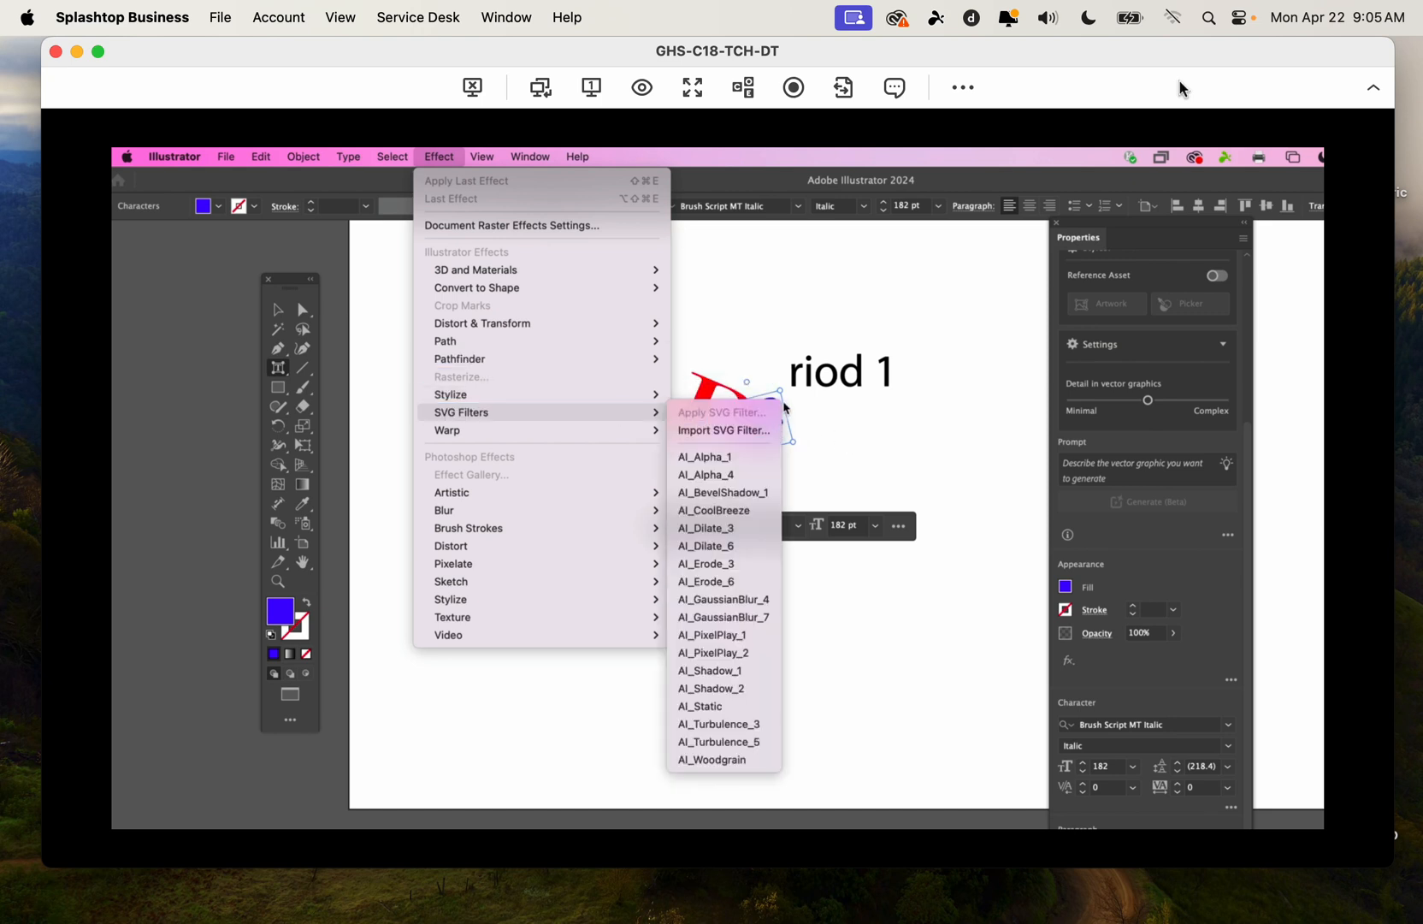
left_click(819, 413)
Move the black letter r down beside the blue e and set its font to Futura
left_click_drag(758, 428, 752, 436)
left_click(795, 377)
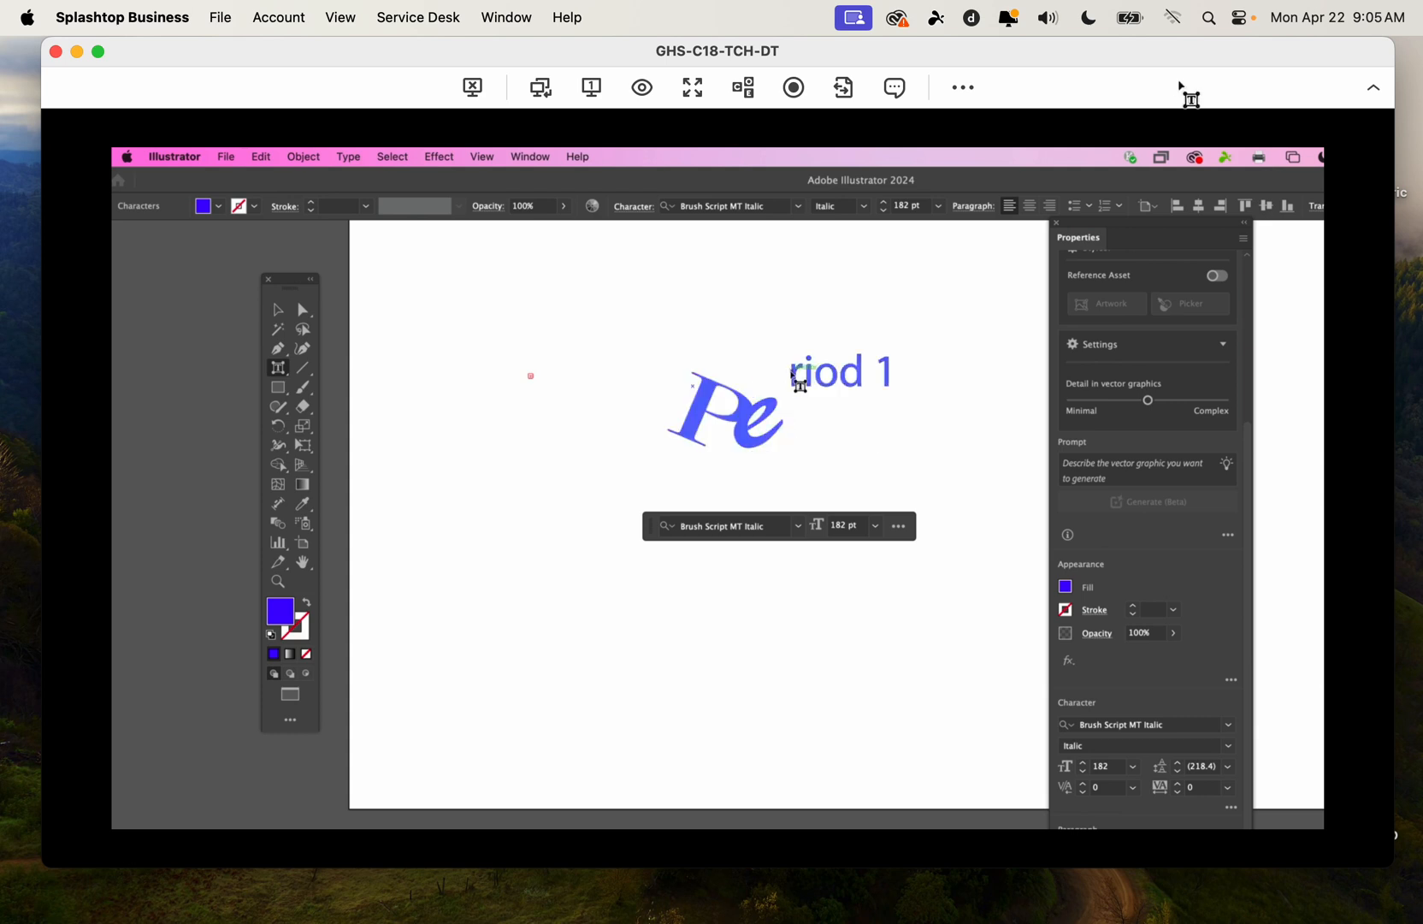
left_click_drag(796, 377, 789, 404)
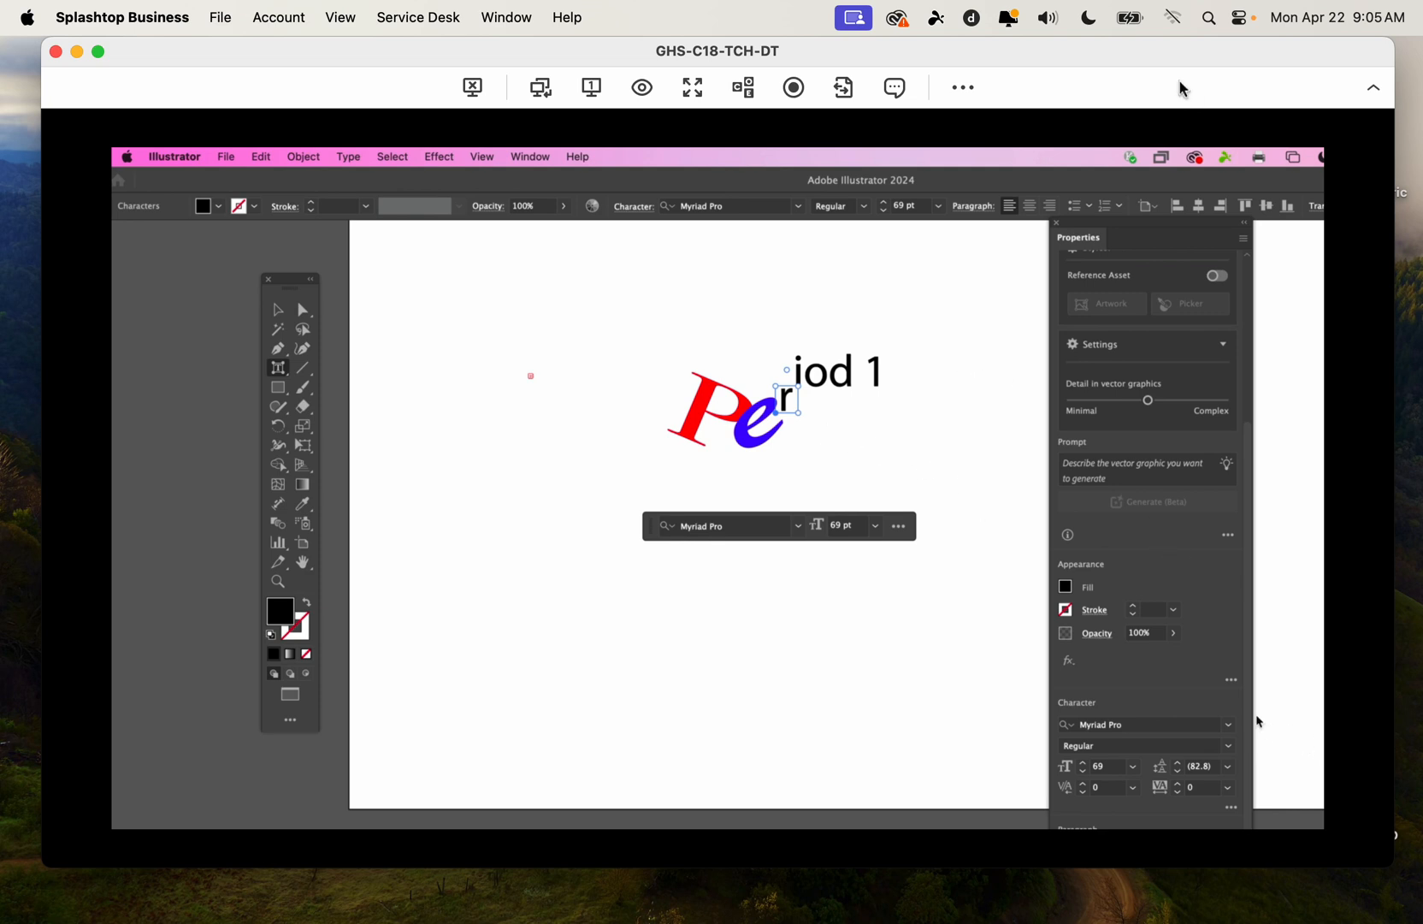
left_click(1229, 729)
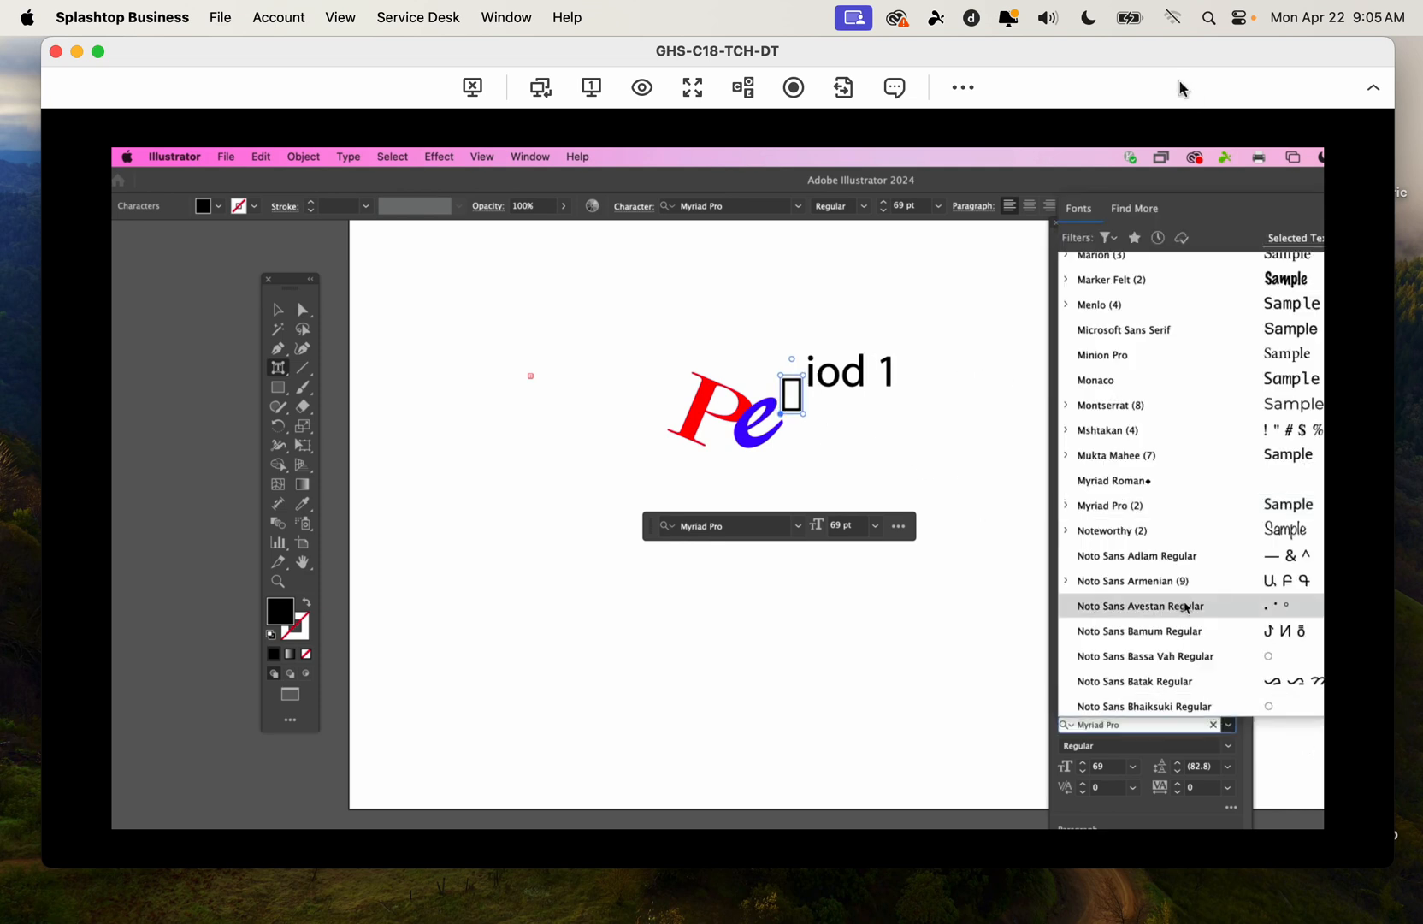
scroll(1186, 607, "up", 10)
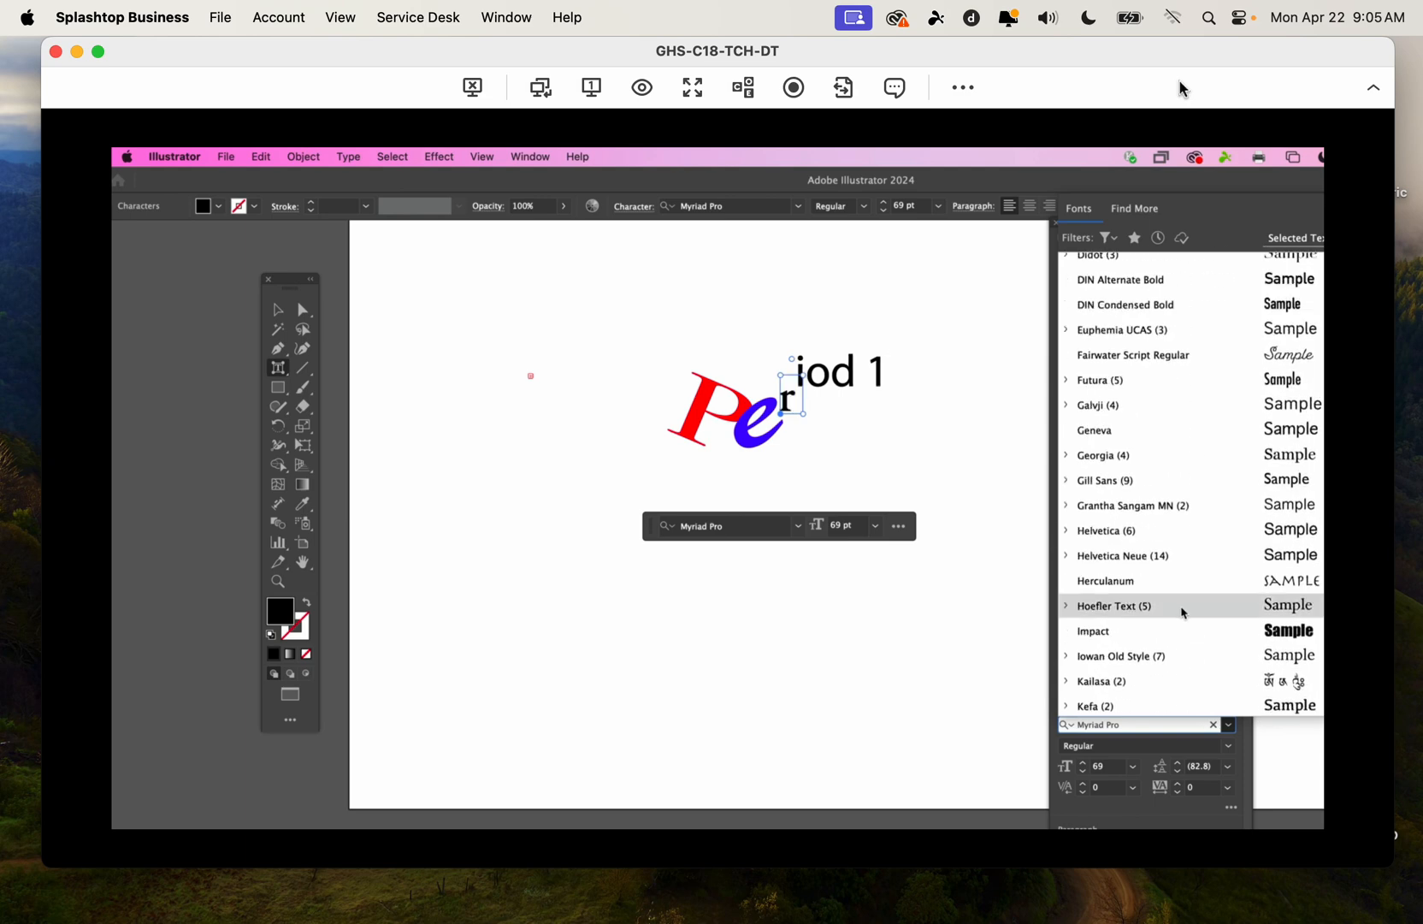
left_click(1127, 377)
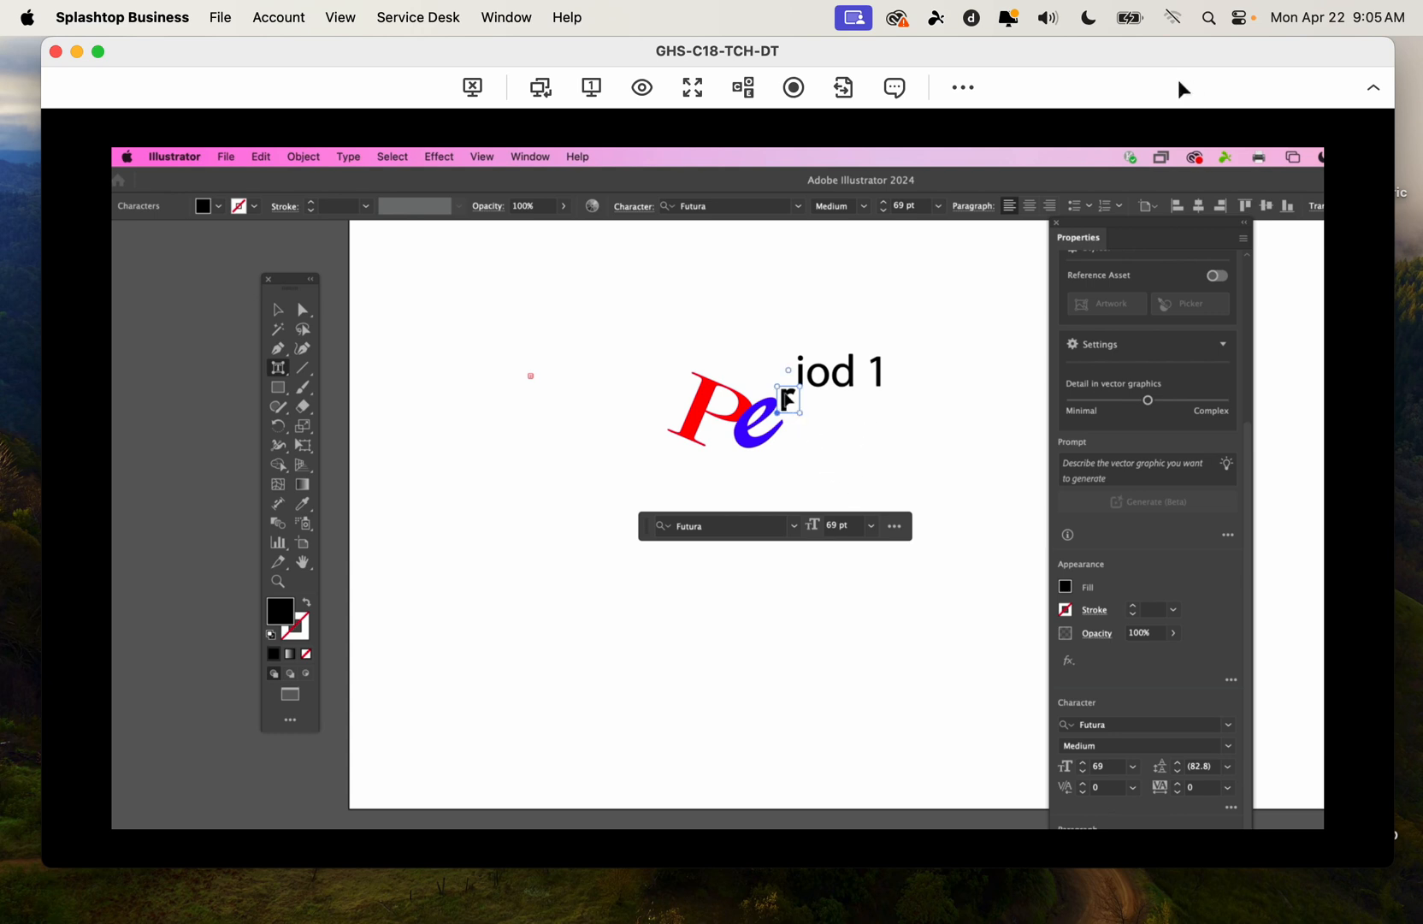
Replace the lowercase r in the text with a capital R
key("shift+t")
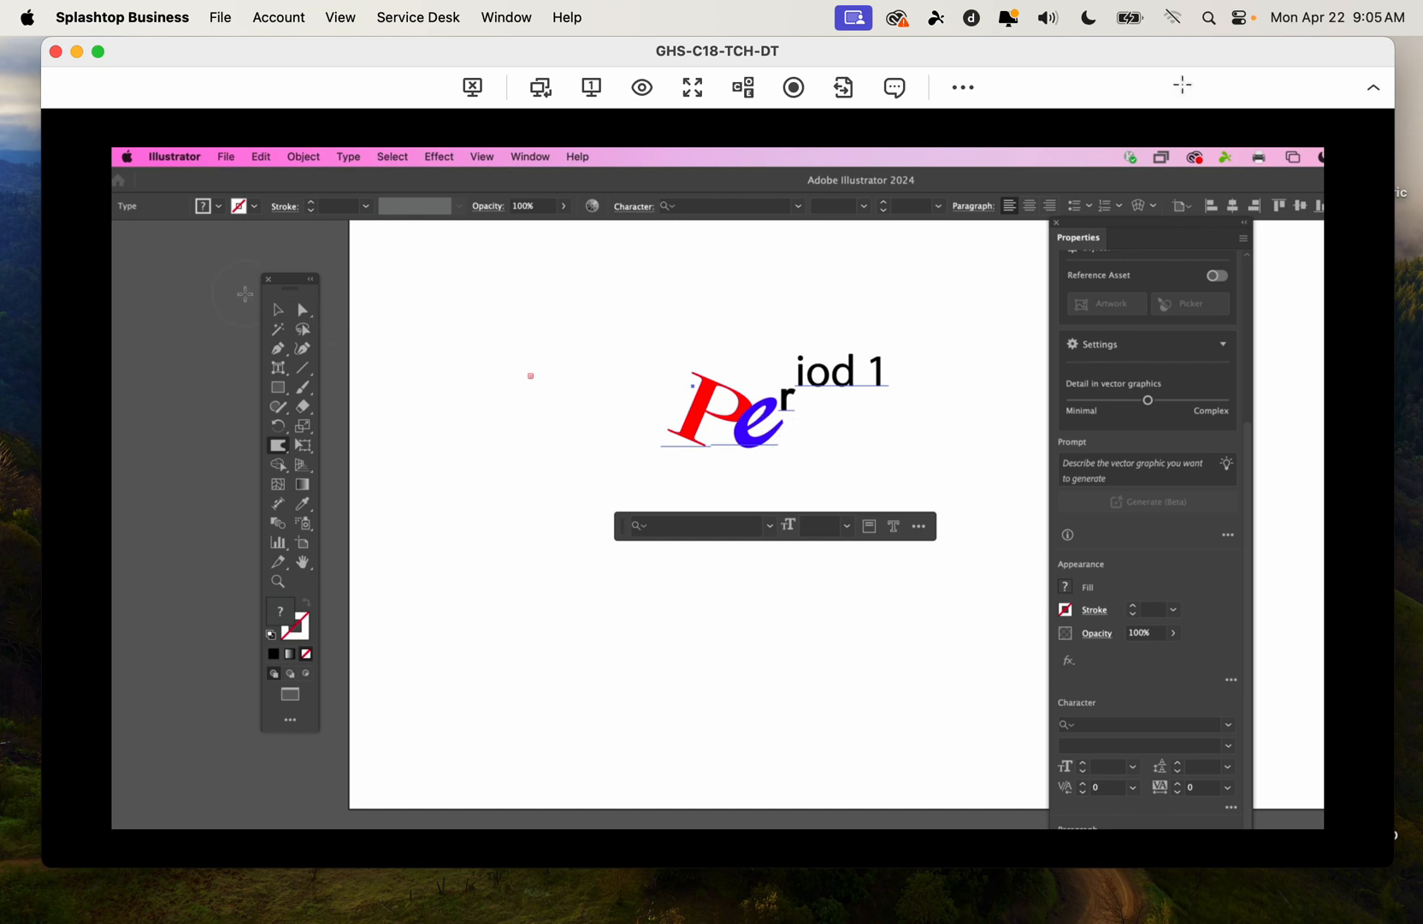
left_click(278, 309)
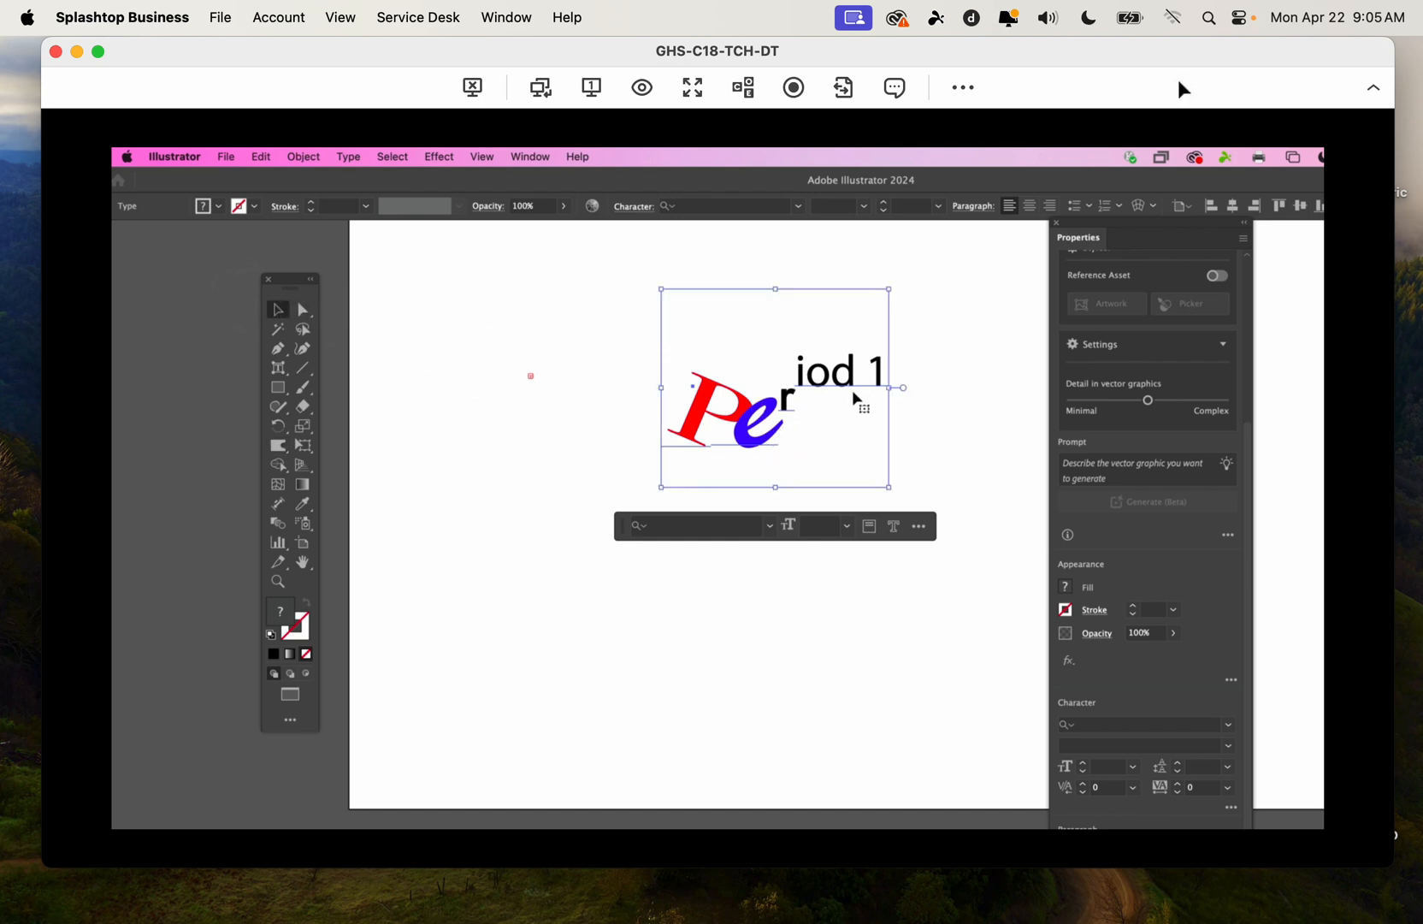
triple_click(788, 402)
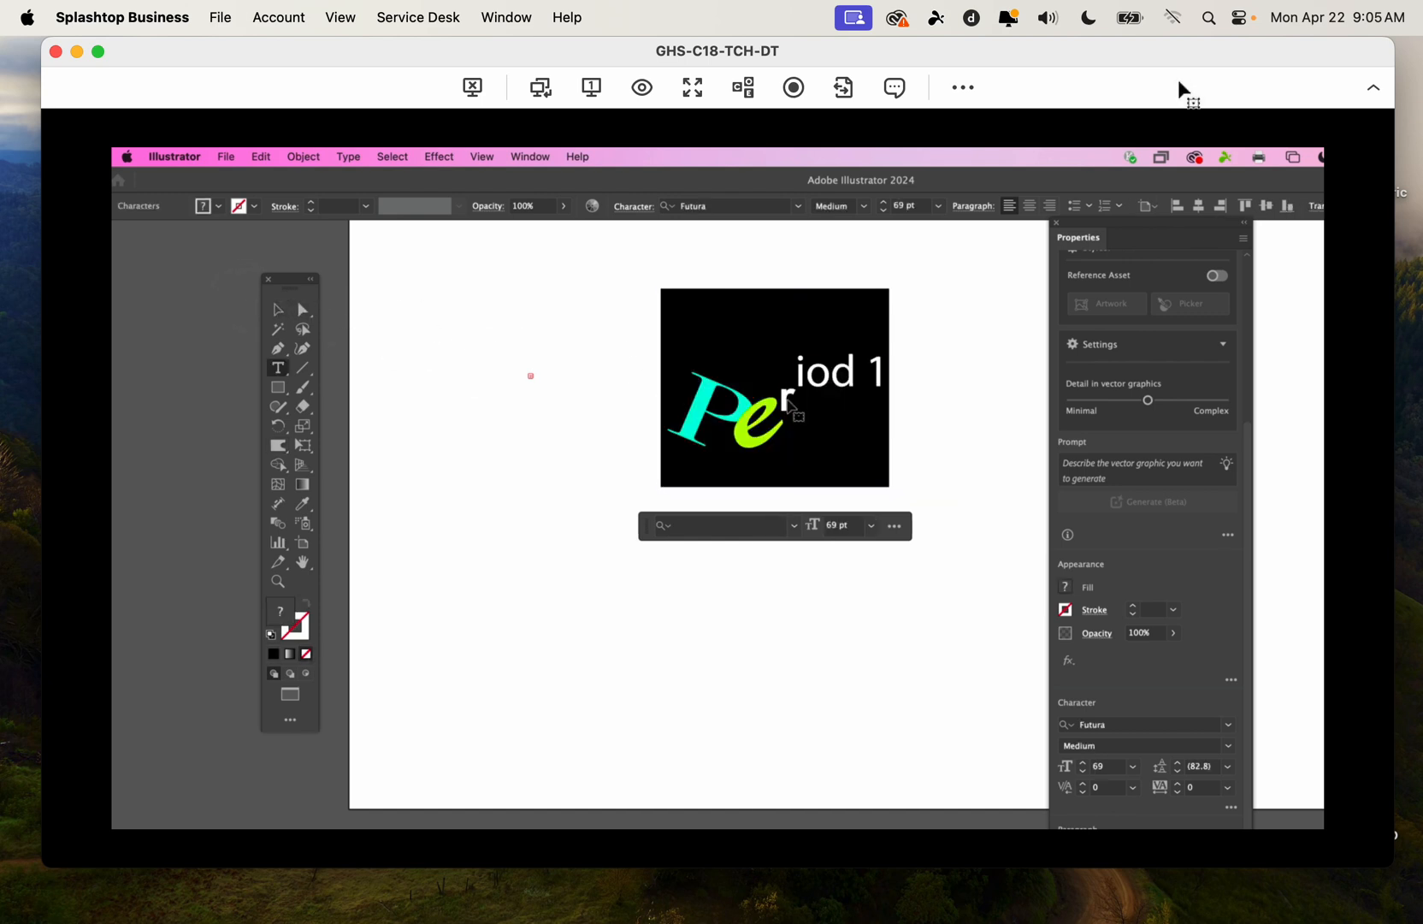
left_click(784, 397)
left_click_drag(785, 397, 802, 402)
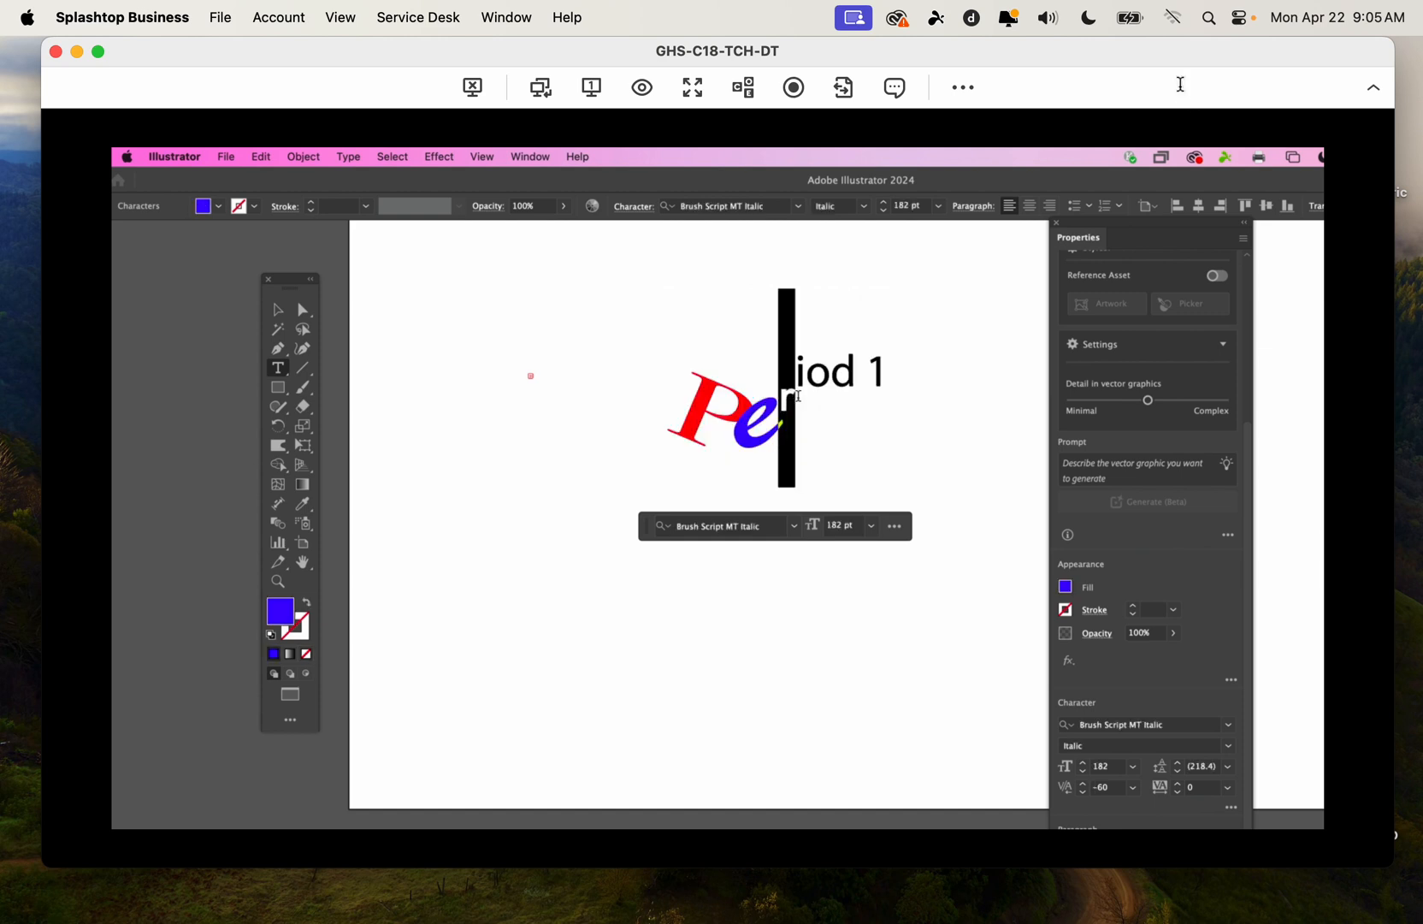
type("R")
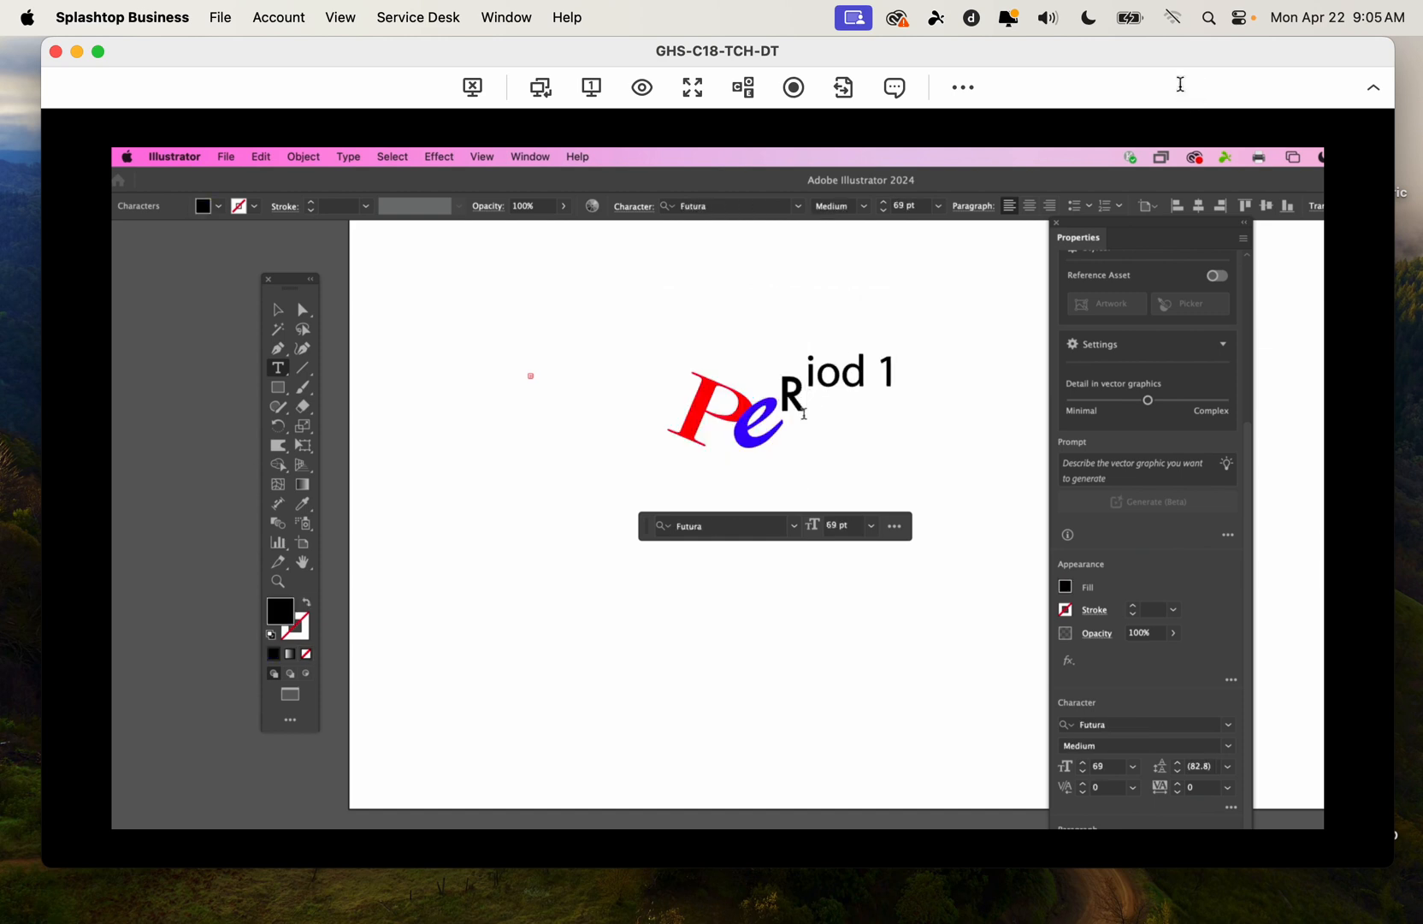
Stretch the capital R slightly wider with the Touch Type Tool
left_click(278, 377)
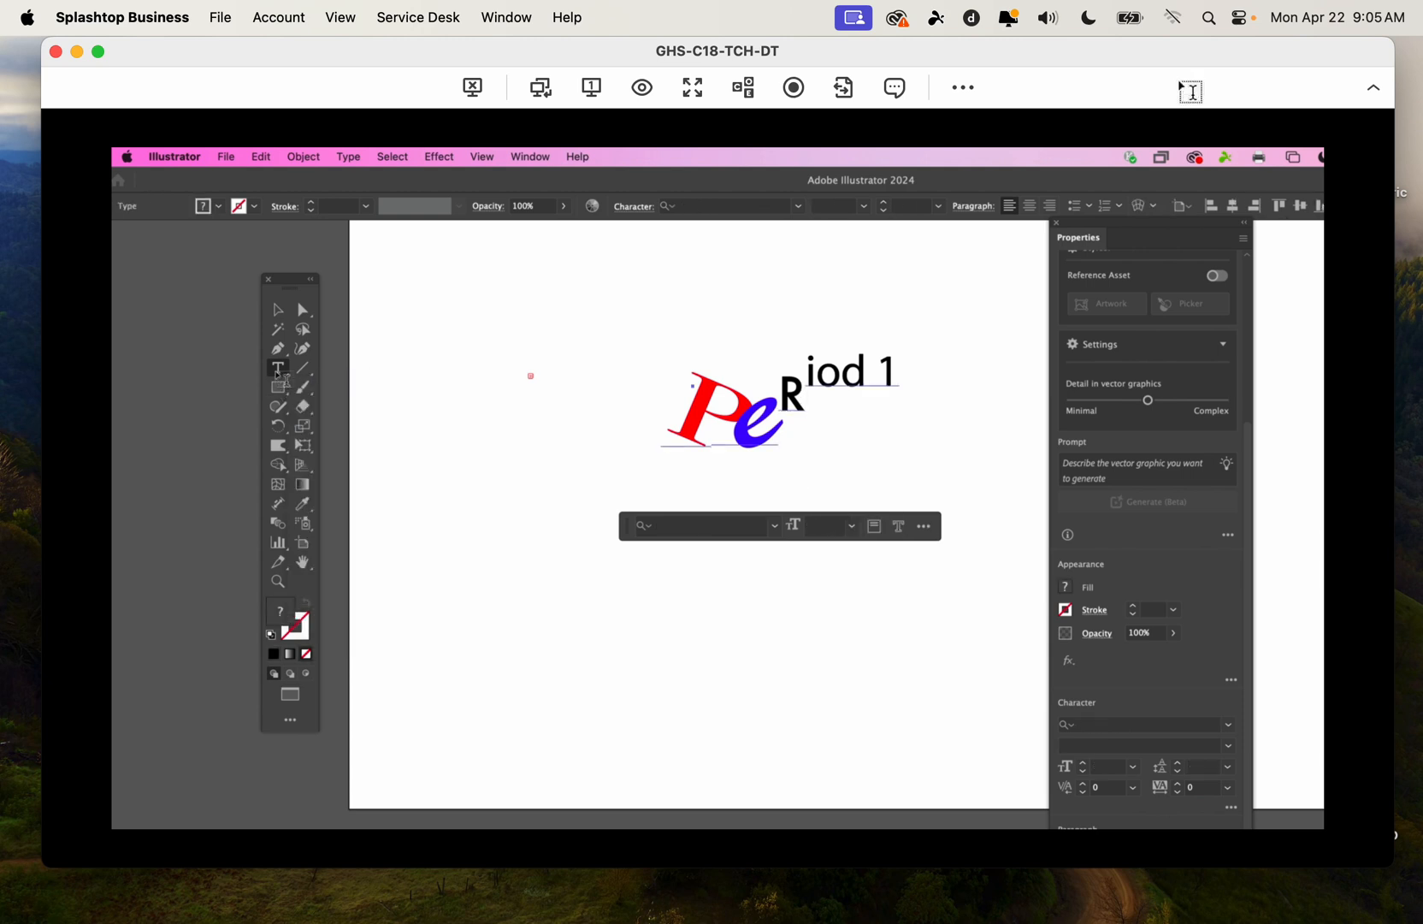
key("shift+t")
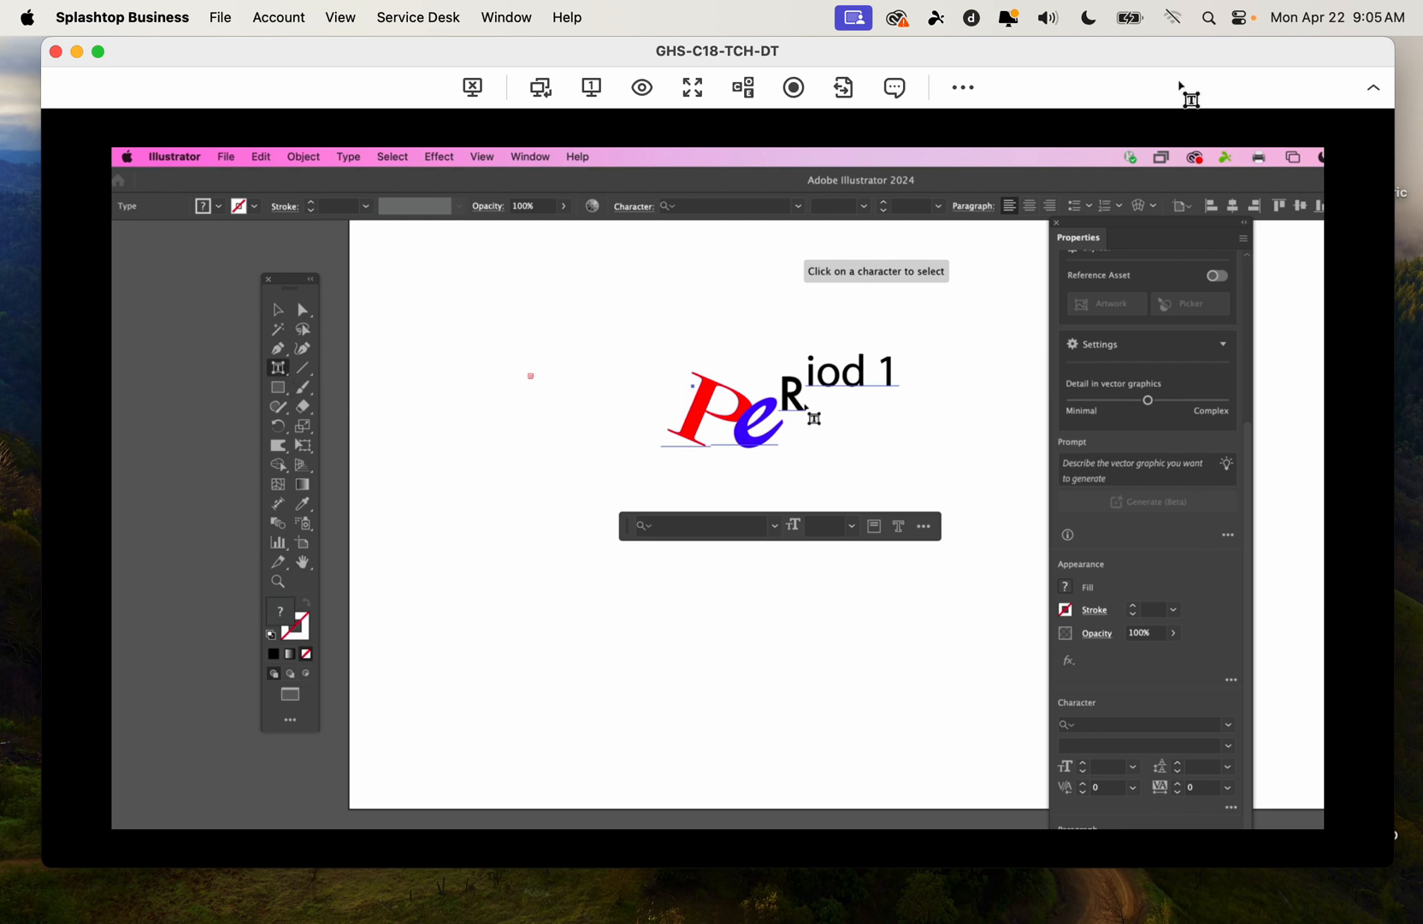
left_click(800, 409)
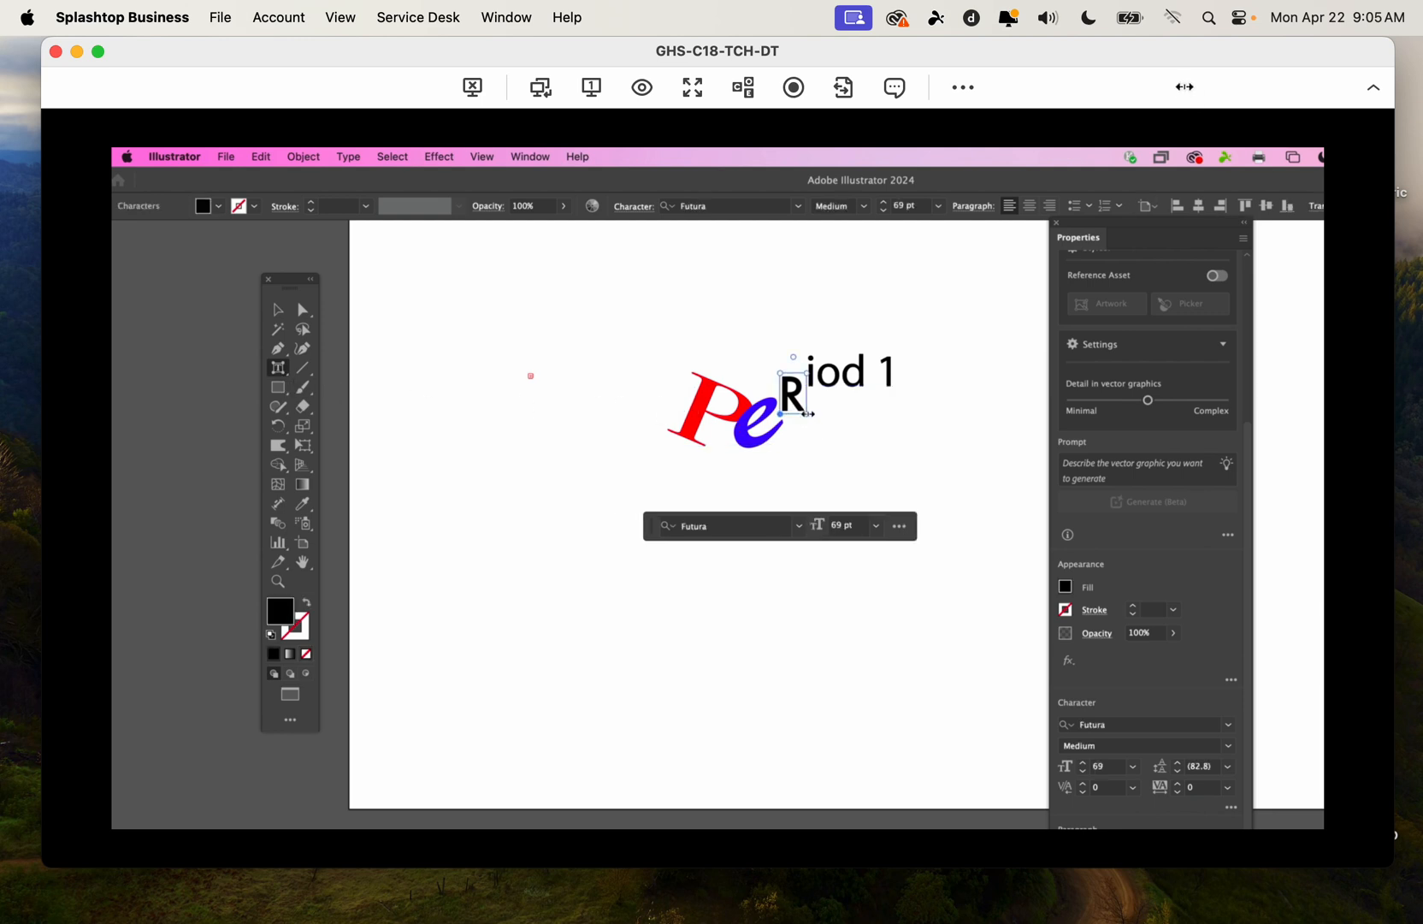
left_click_drag(807, 414, 819, 451)
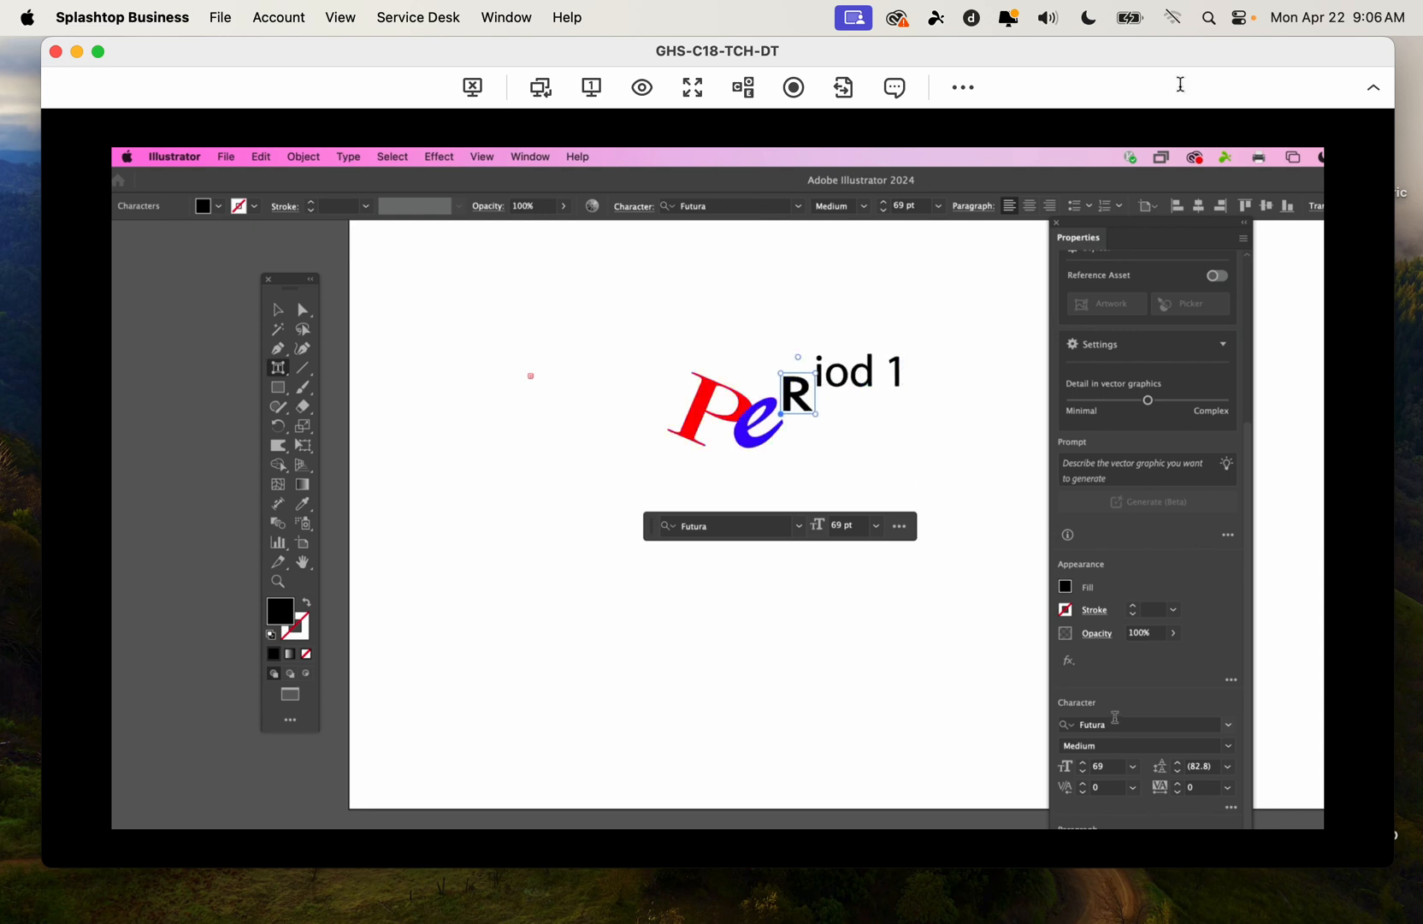
Change the font of the capital R to Iowan Old Style
key("Down")
key("Down")
key("Down")
key("Down")
key("Down")
key("Down")
key("Down")
key("Down")
key("Down")
key("Down")
key("Down")
key("Down")
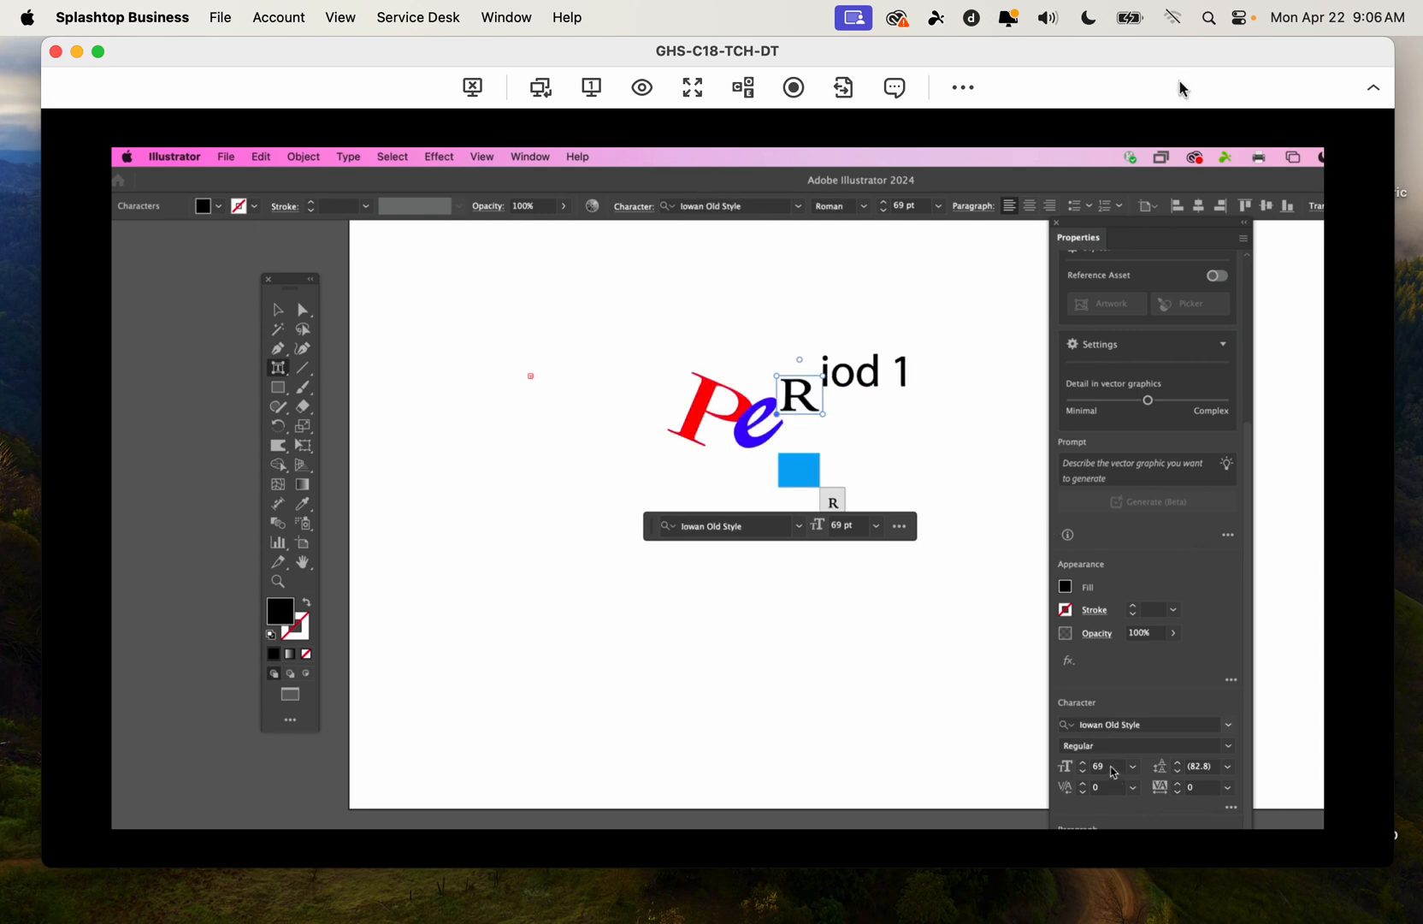
Increase the font size of the capital R to 166 pt
scroll(1111, 767, "up", 20)
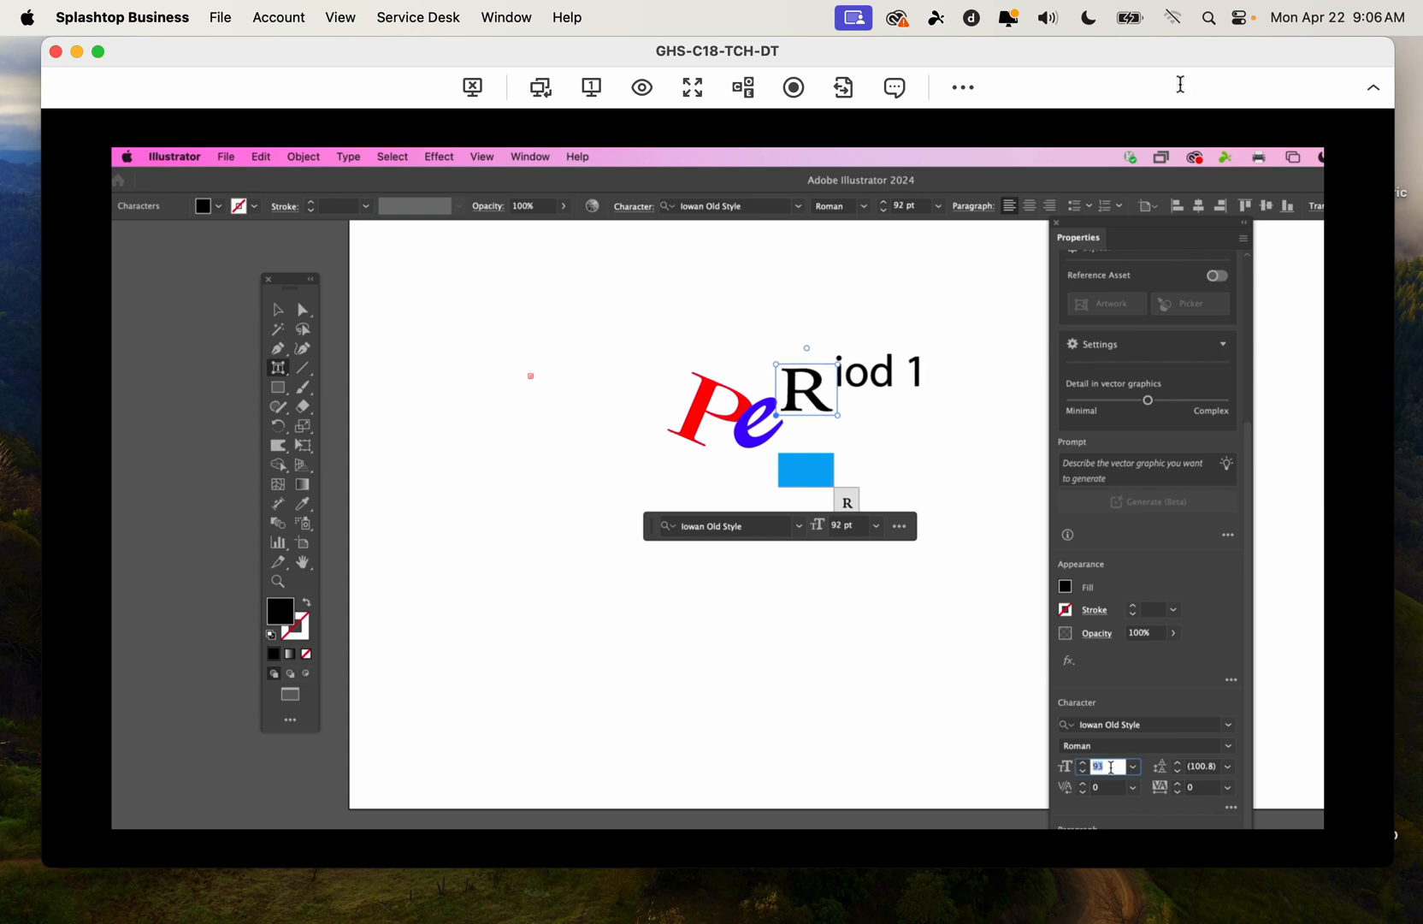
key("Up")
key("Up")
key("Up")
key("Up")
key("Up")
key("Up")
key("Up")
key("Up")
key("Up")
key("Up")
key("Up")
key("Up")
key("Up")
key("Up")
key("Up")
key("Up")
key("Up")
key("Up")
key("Up")
key("Up")
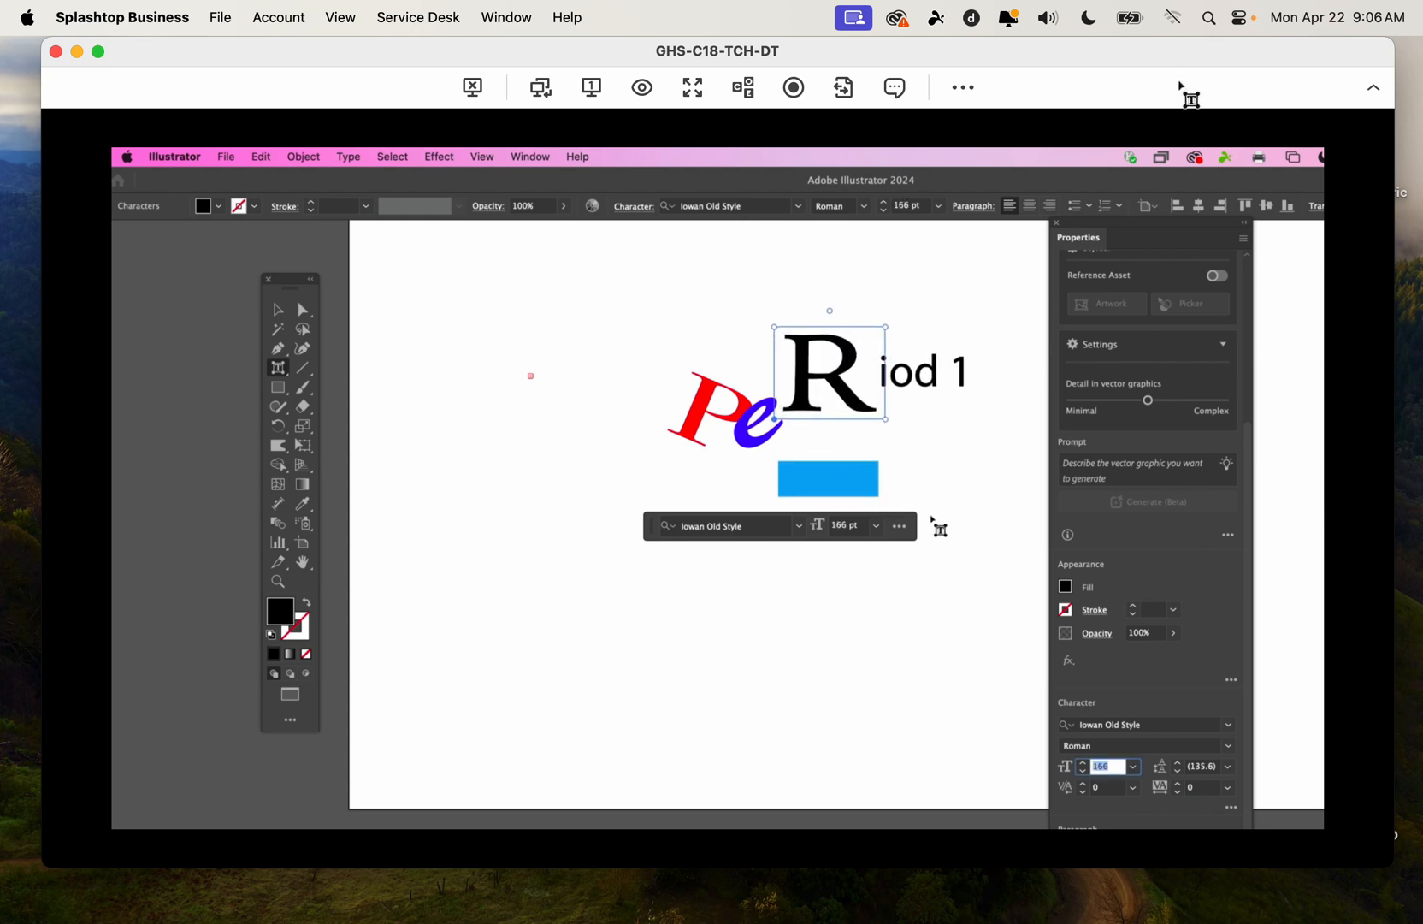
Move the enlarged R down and left beside the blue e and fill it with the magenta swatch
left_click_drag(865, 404, 851, 460)
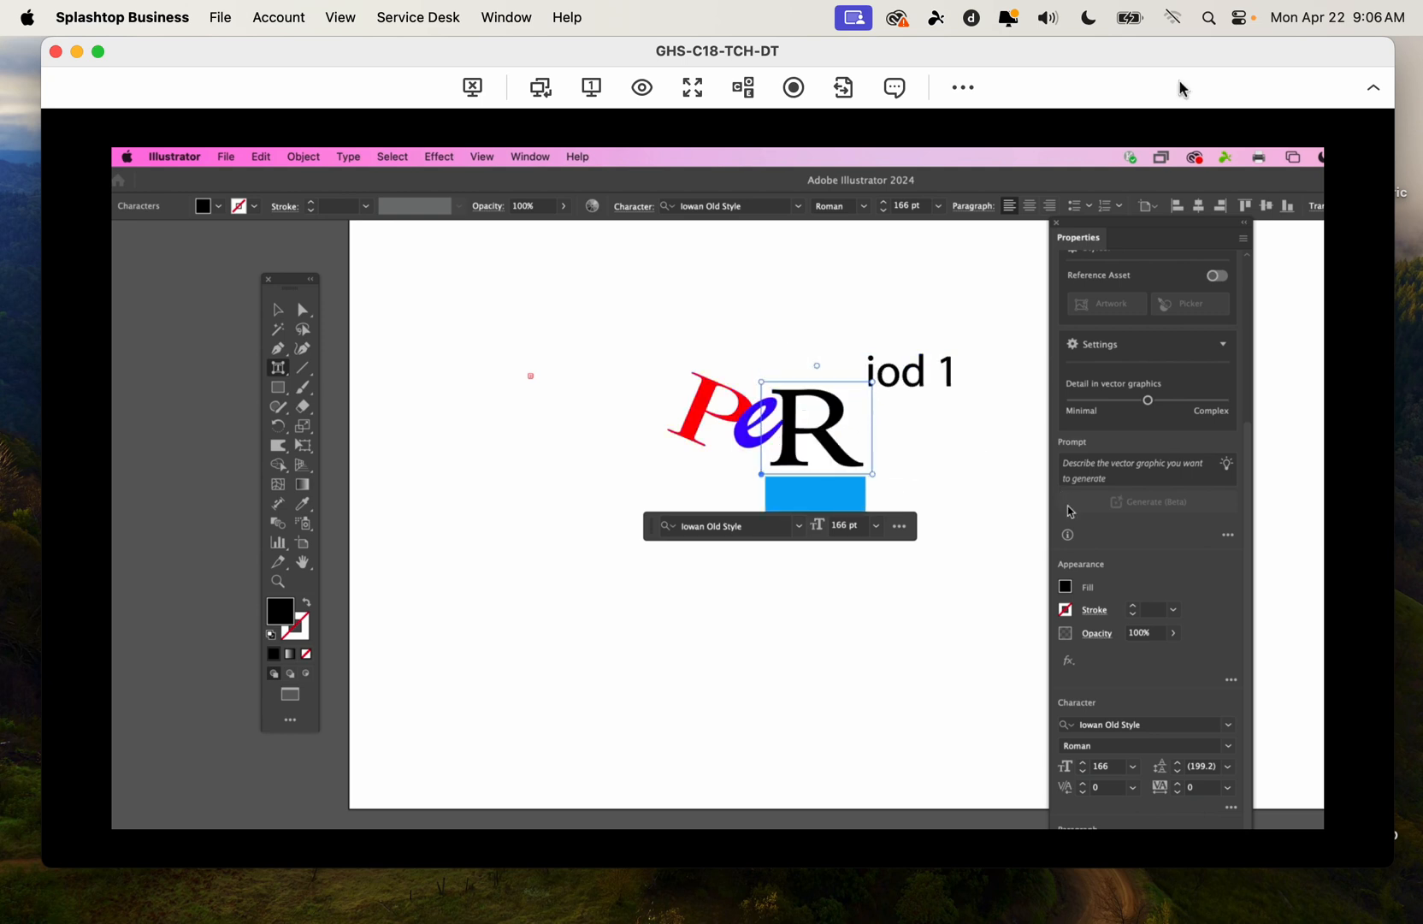
left_click(1069, 586)
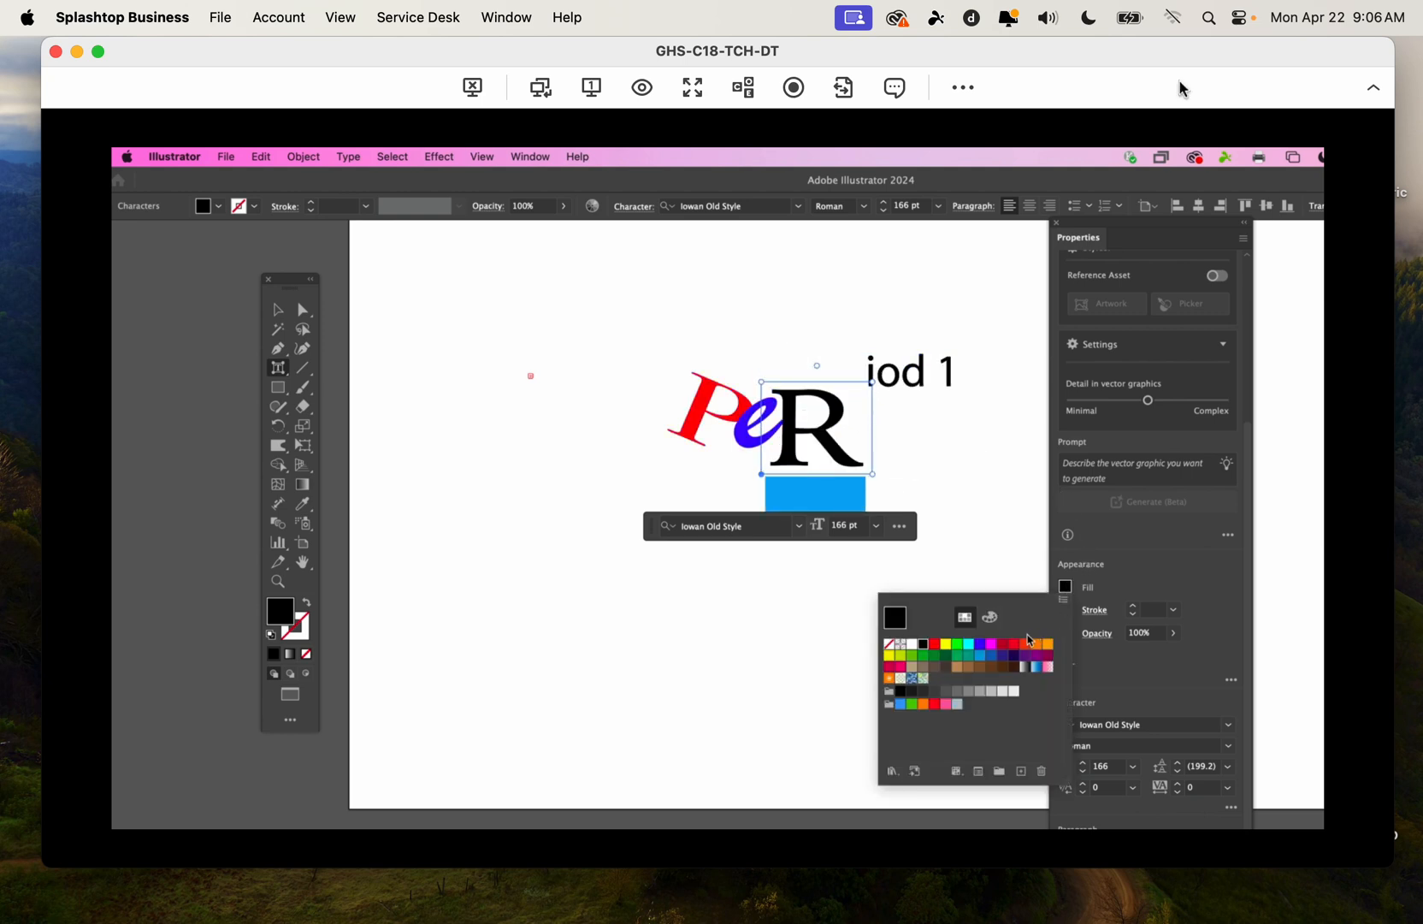
left_click(992, 645)
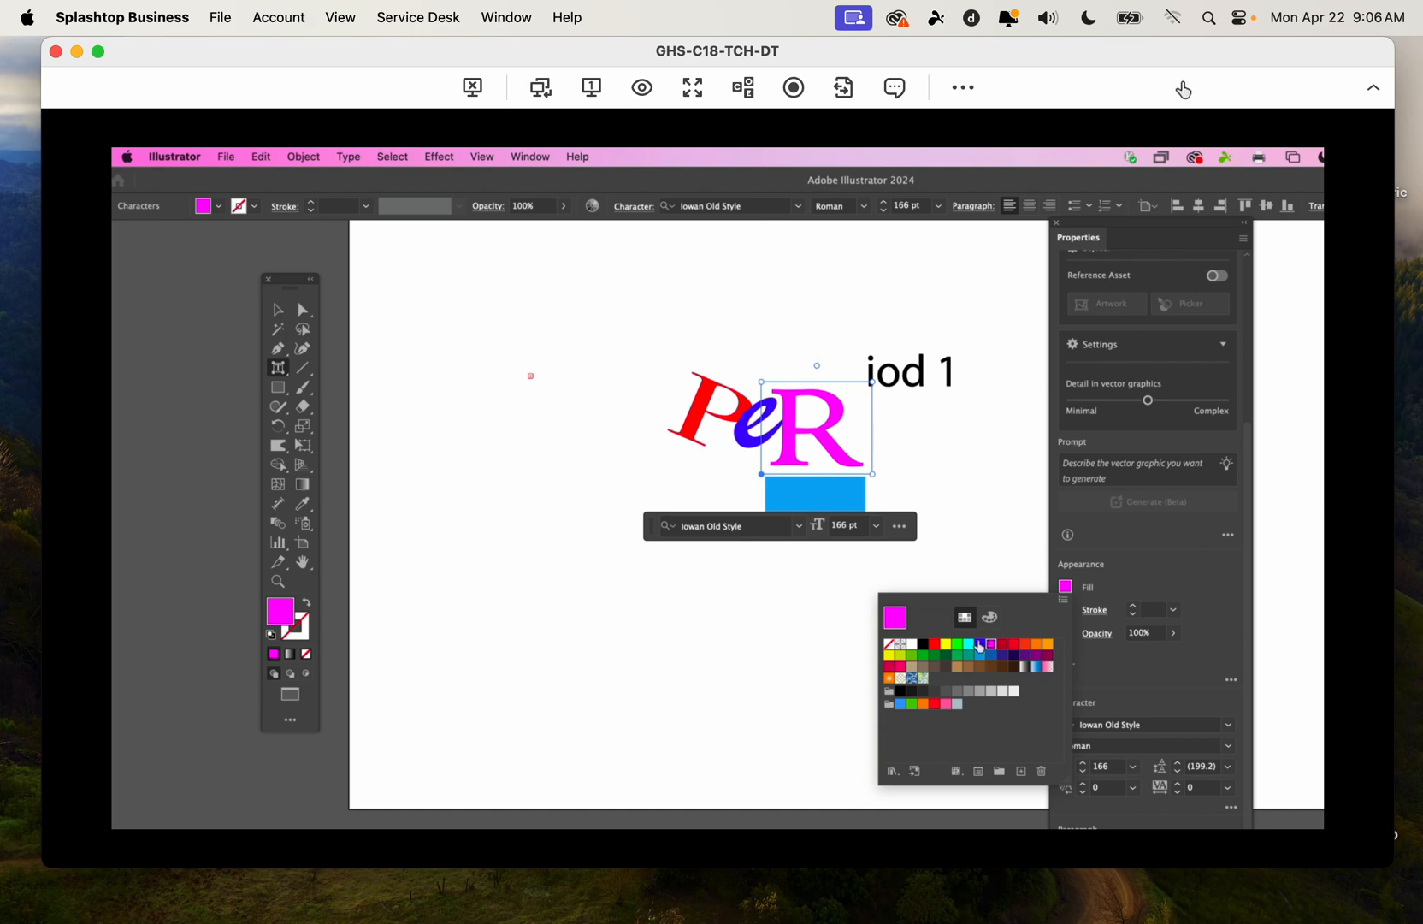
Switch to the local copy of Illustrator and quit it
key("super+Tab")
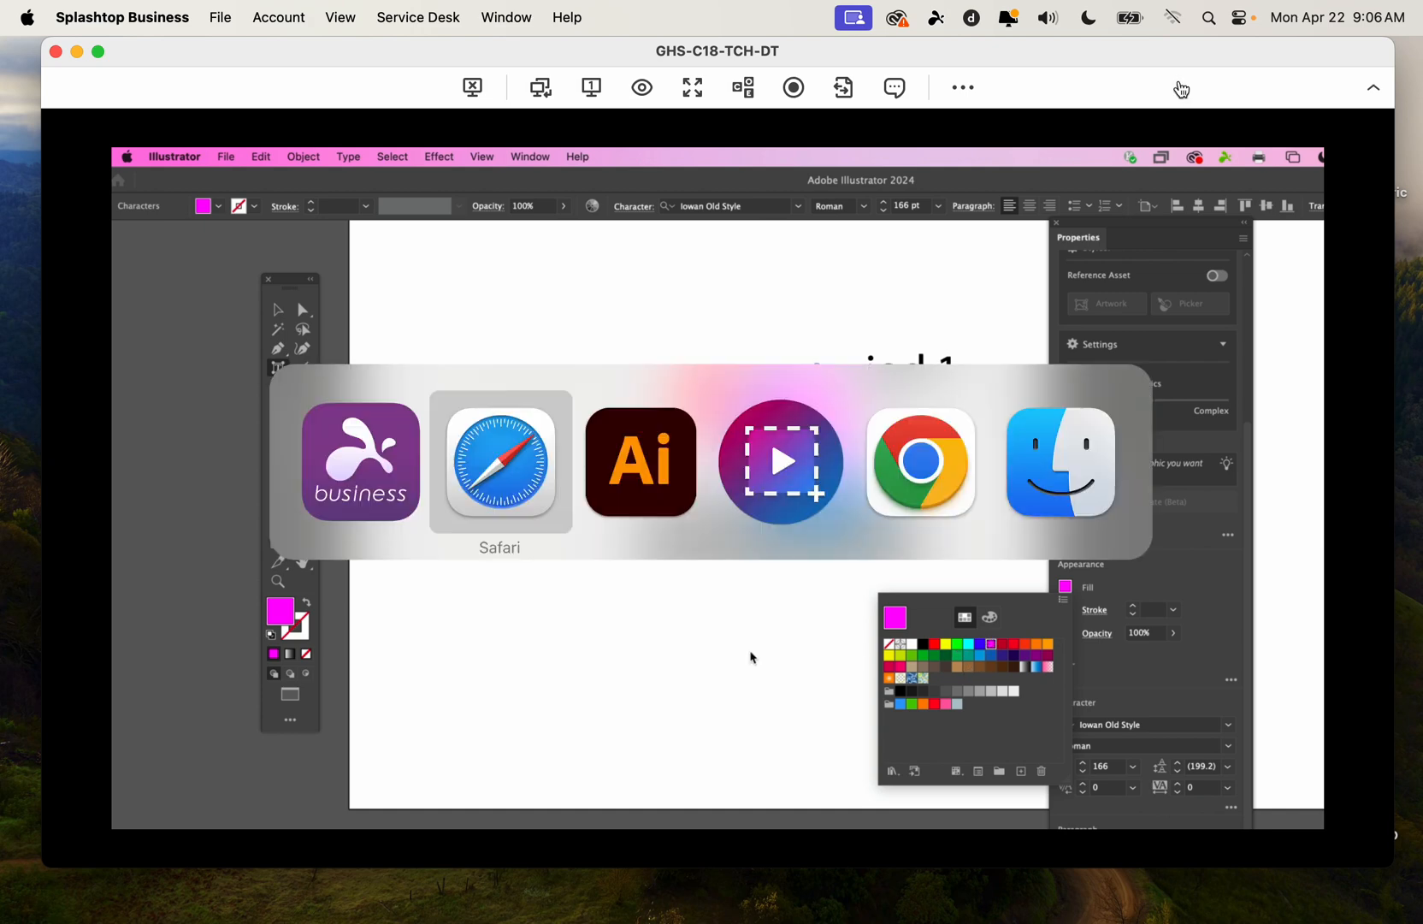
key("super+Tab")
key("super+Tab")
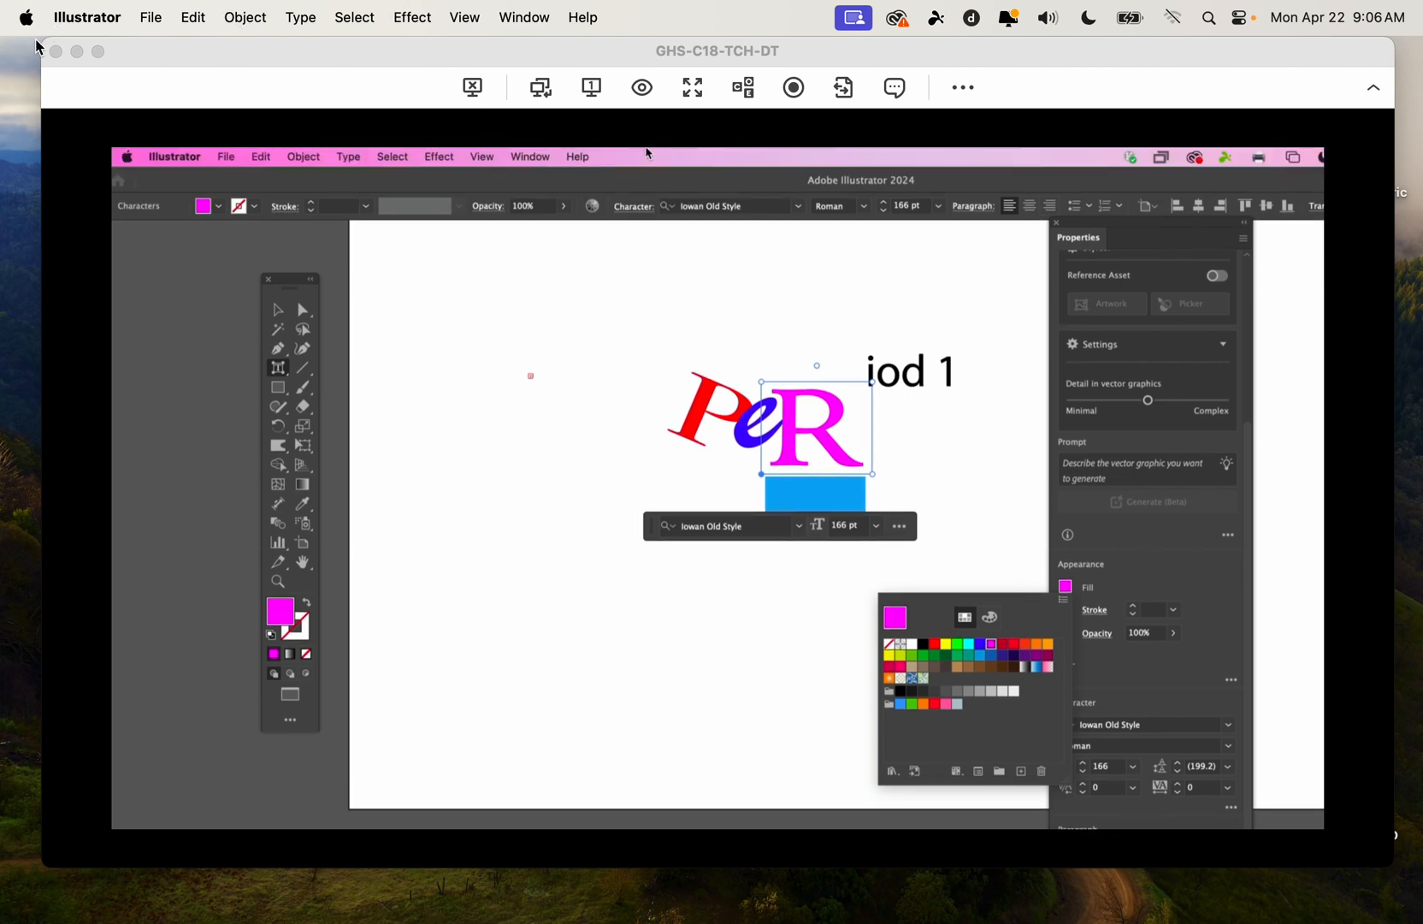
left_click(94, 21)
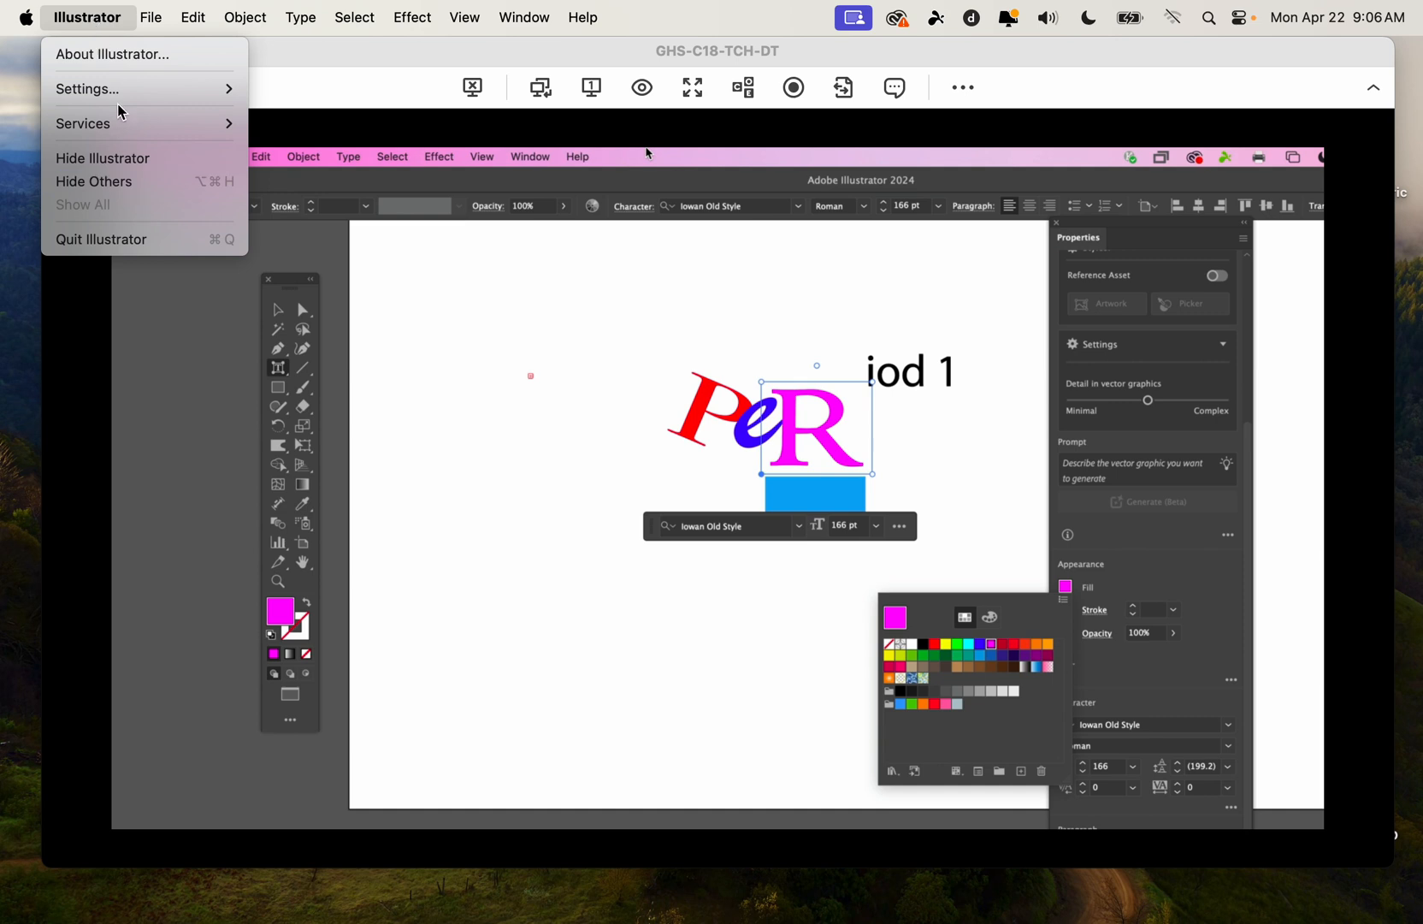
left_click(88, 255)
Switch to Safari and open the Attendance by Photo page in Aeries for Period 1
left_click(540, 822)
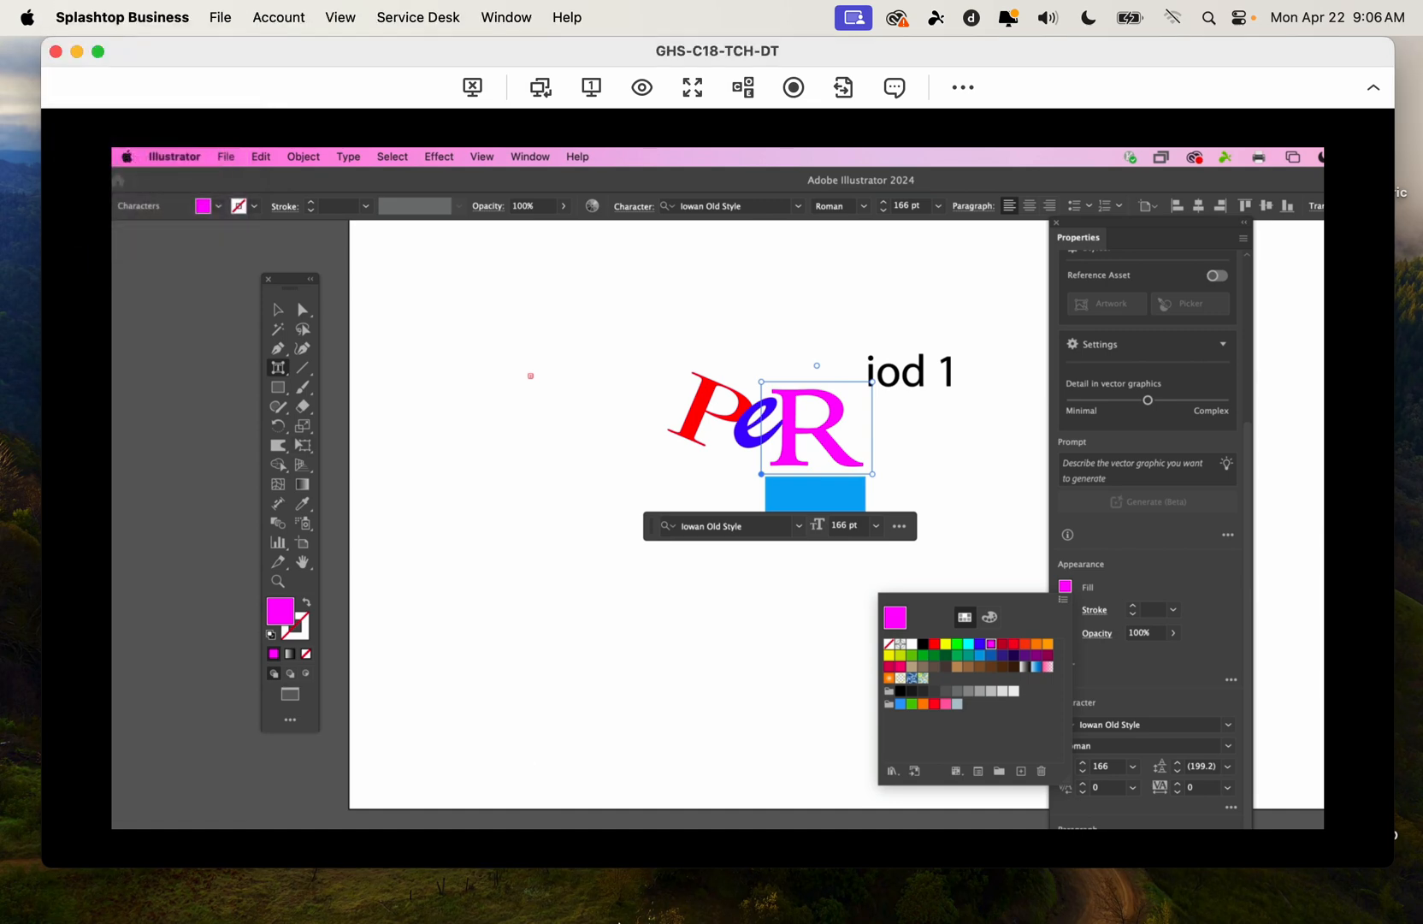
left_click(662, 910)
left_click(648, 779)
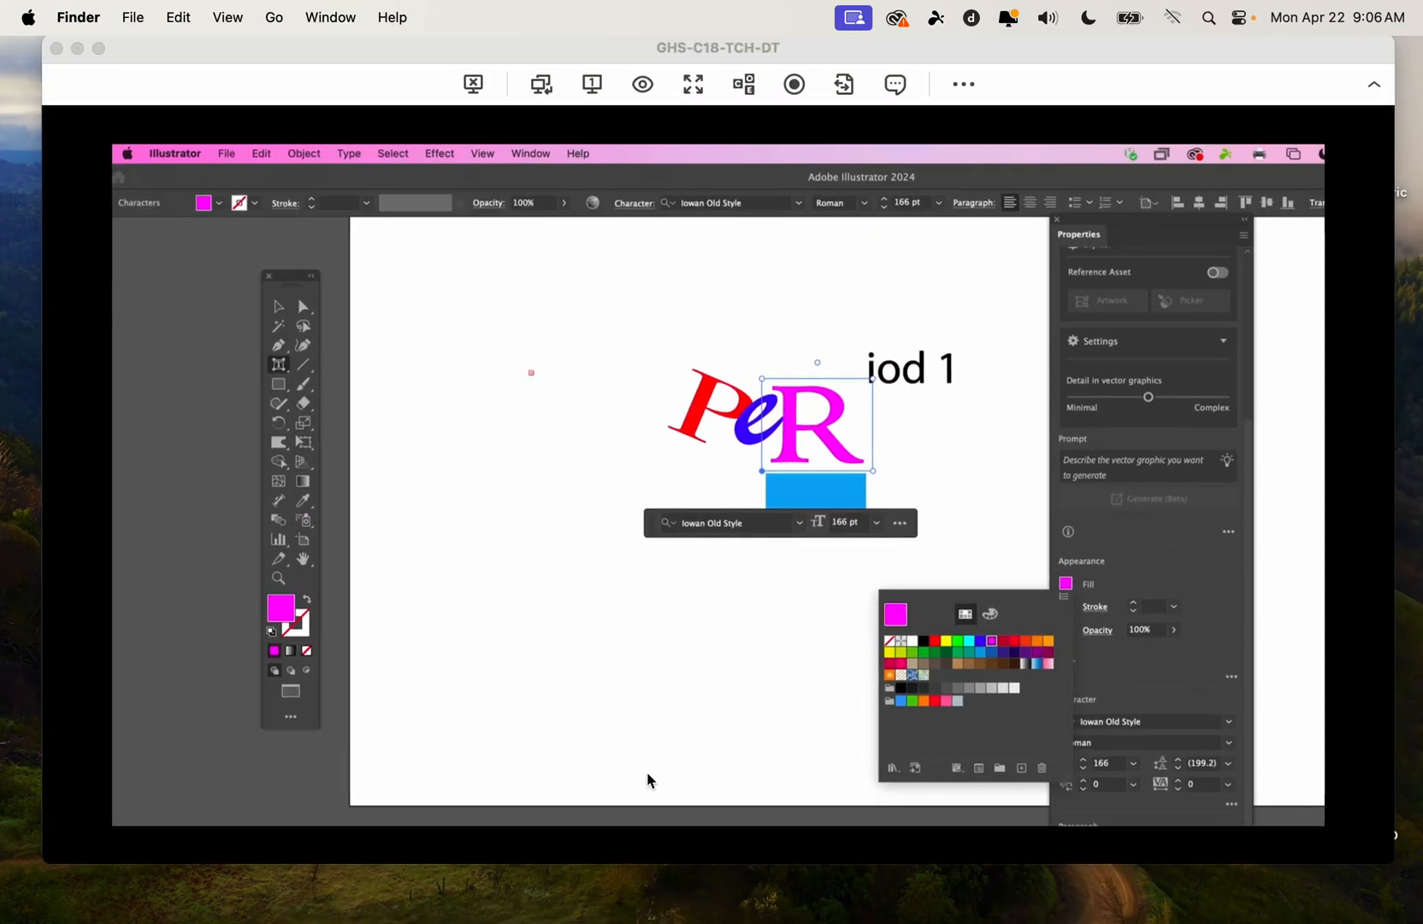
mouse_move(693, 907)
left_click(423, 883)
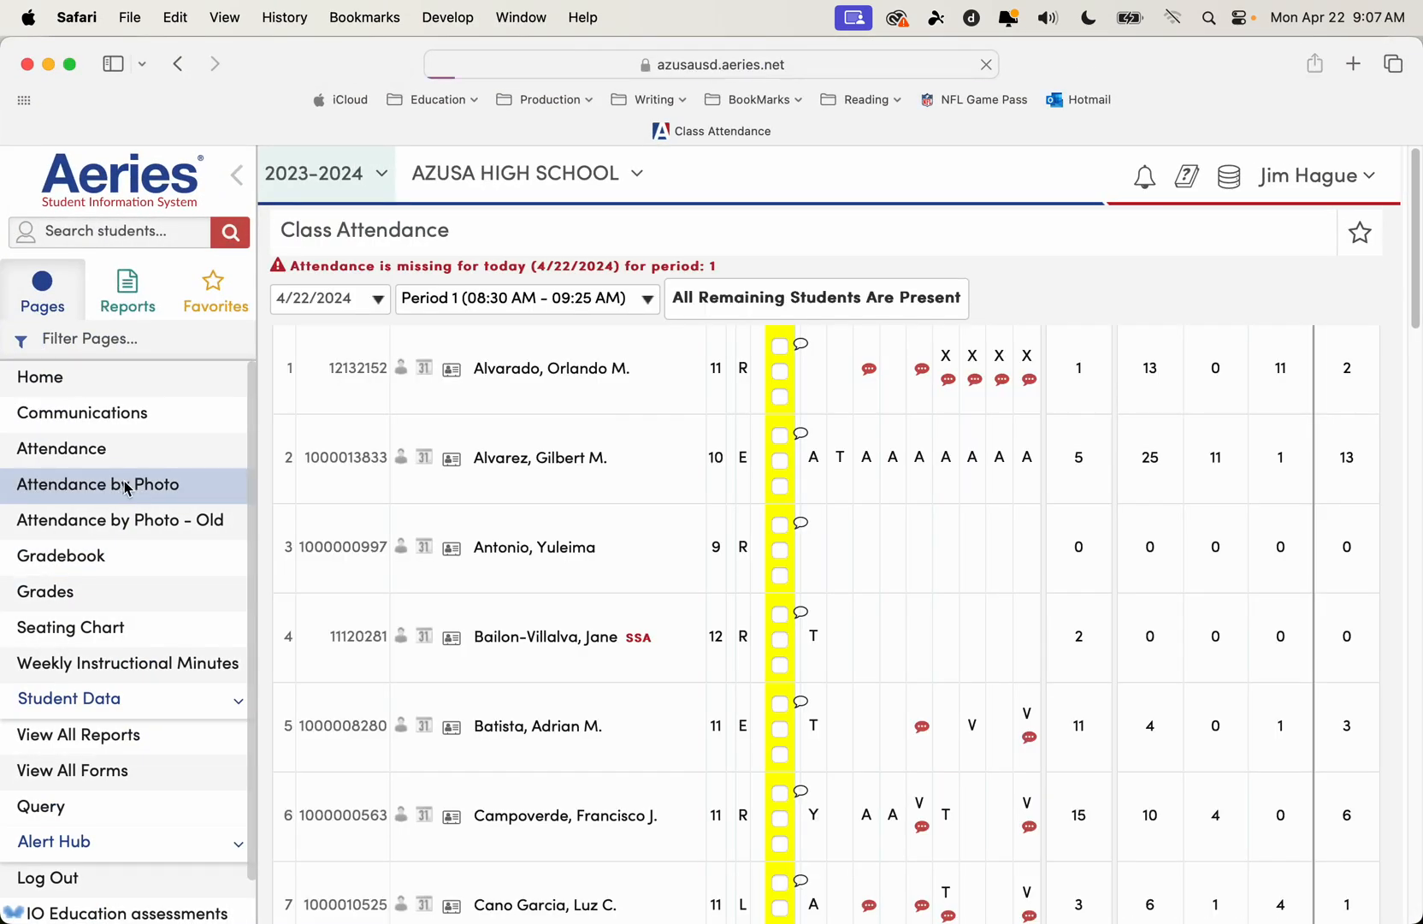
left_click(126, 484)
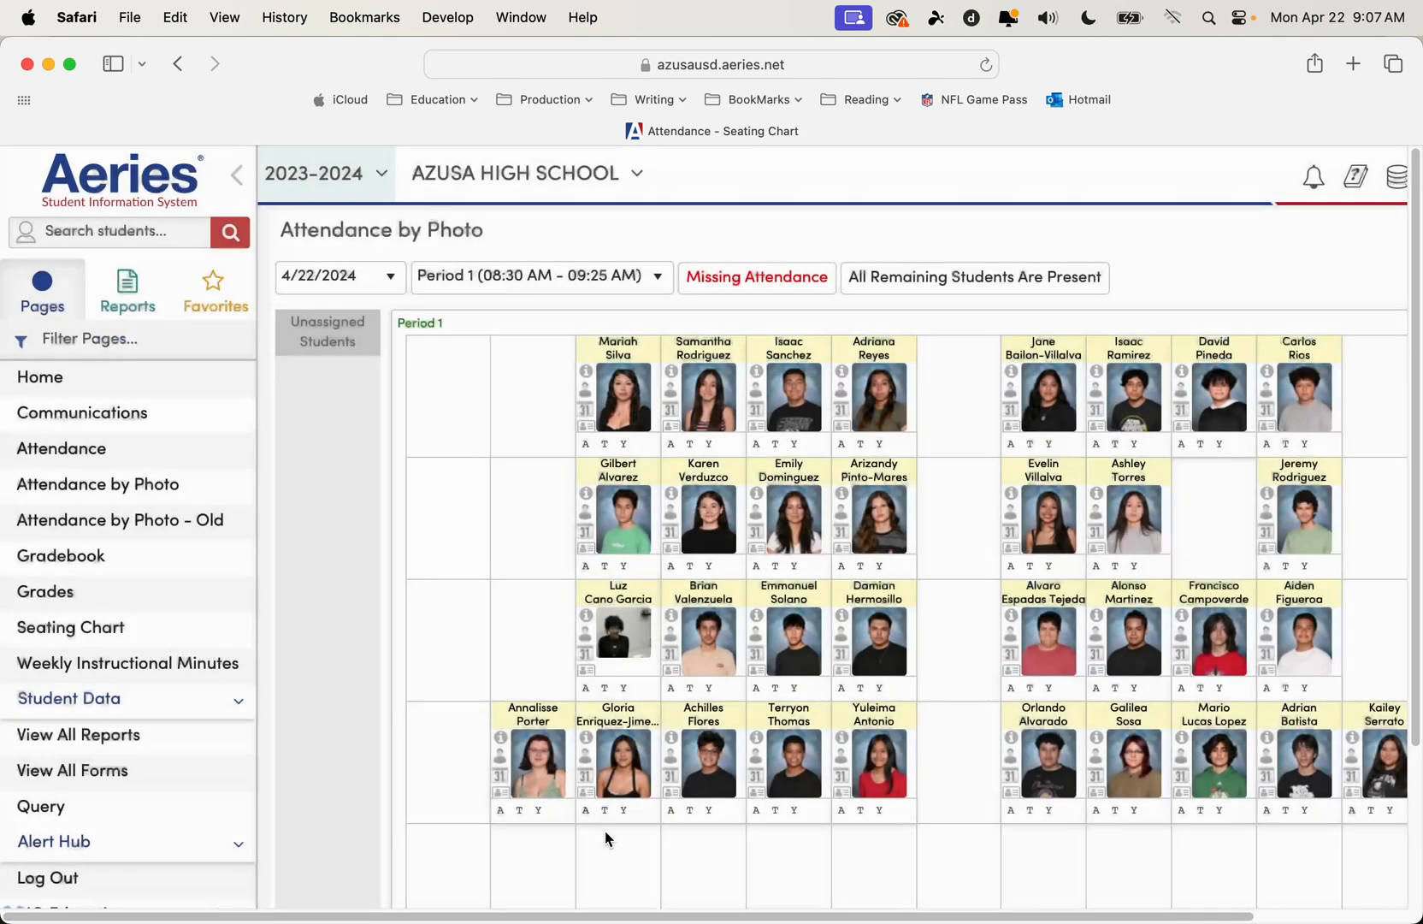
In the bottom row of the Period 1 seating chart, mark the second, fourth and eighth students tardy and the seventh absent
left_click(605, 810)
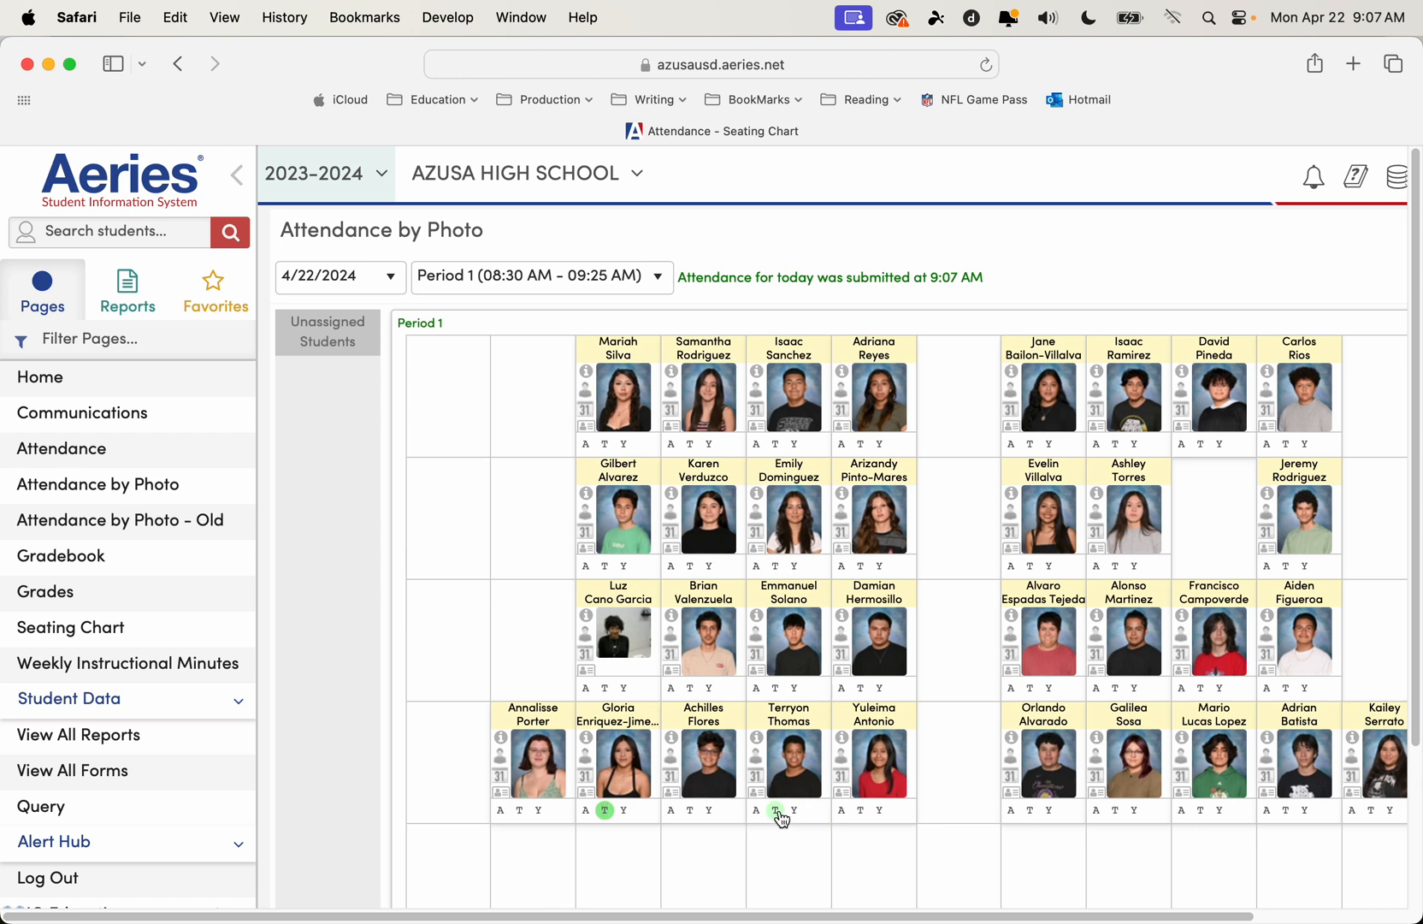
left_click(775, 810)
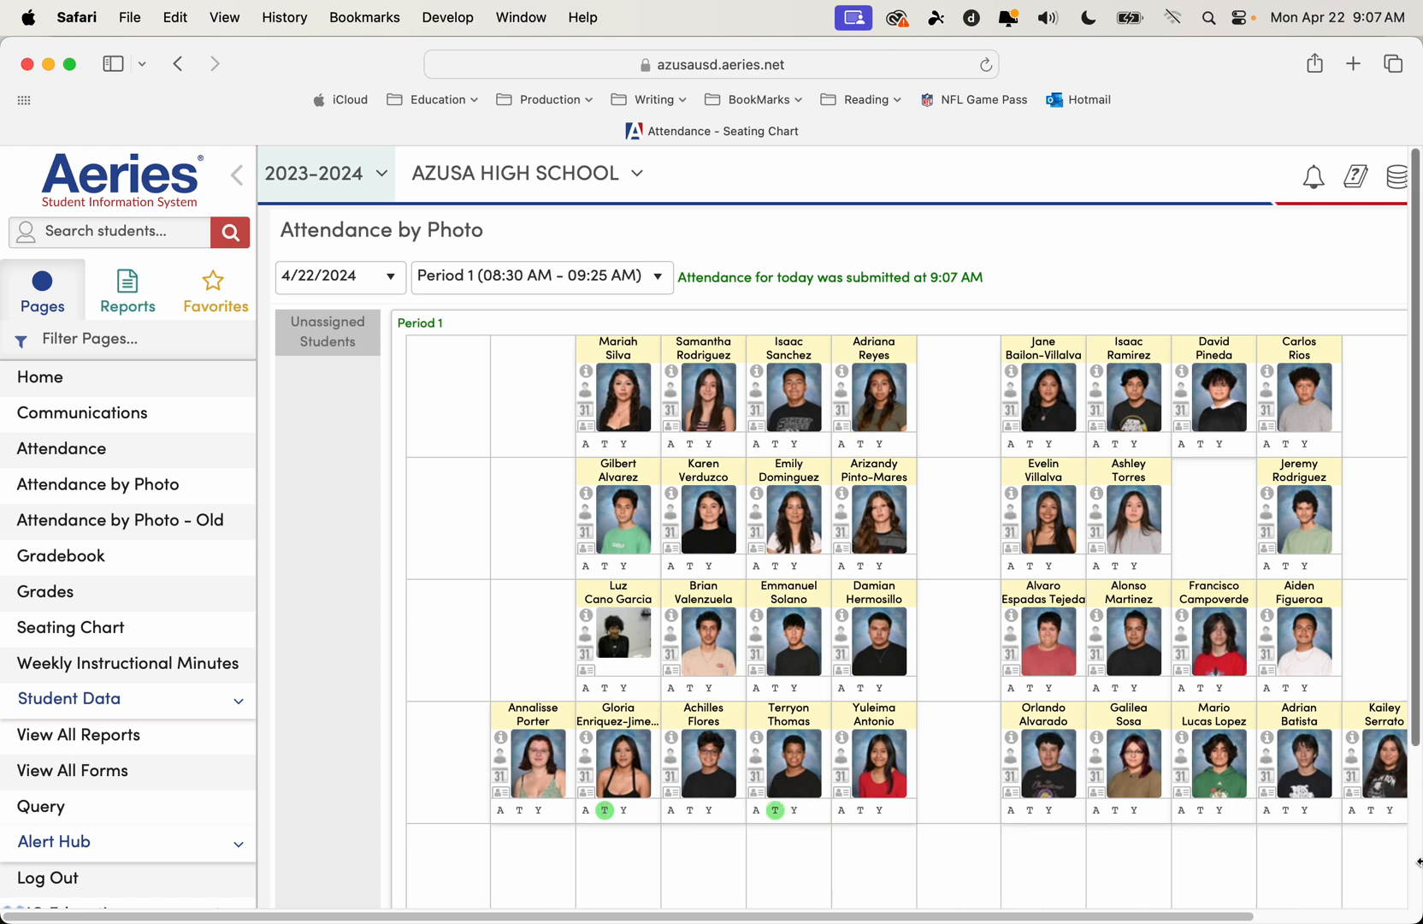
left_click(1118, 811)
left_click(1097, 810)
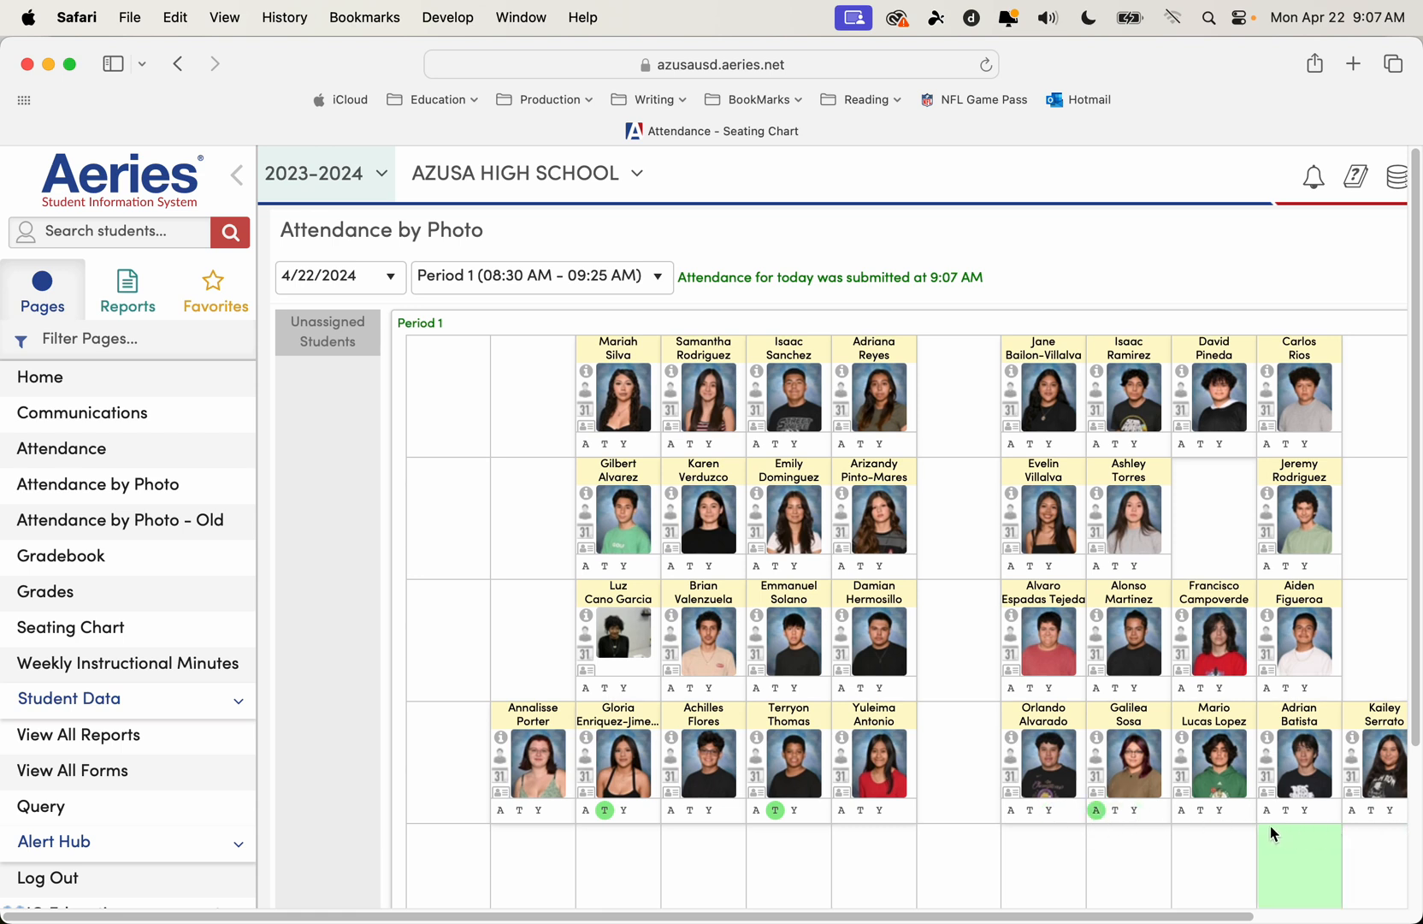
left_click(1201, 810)
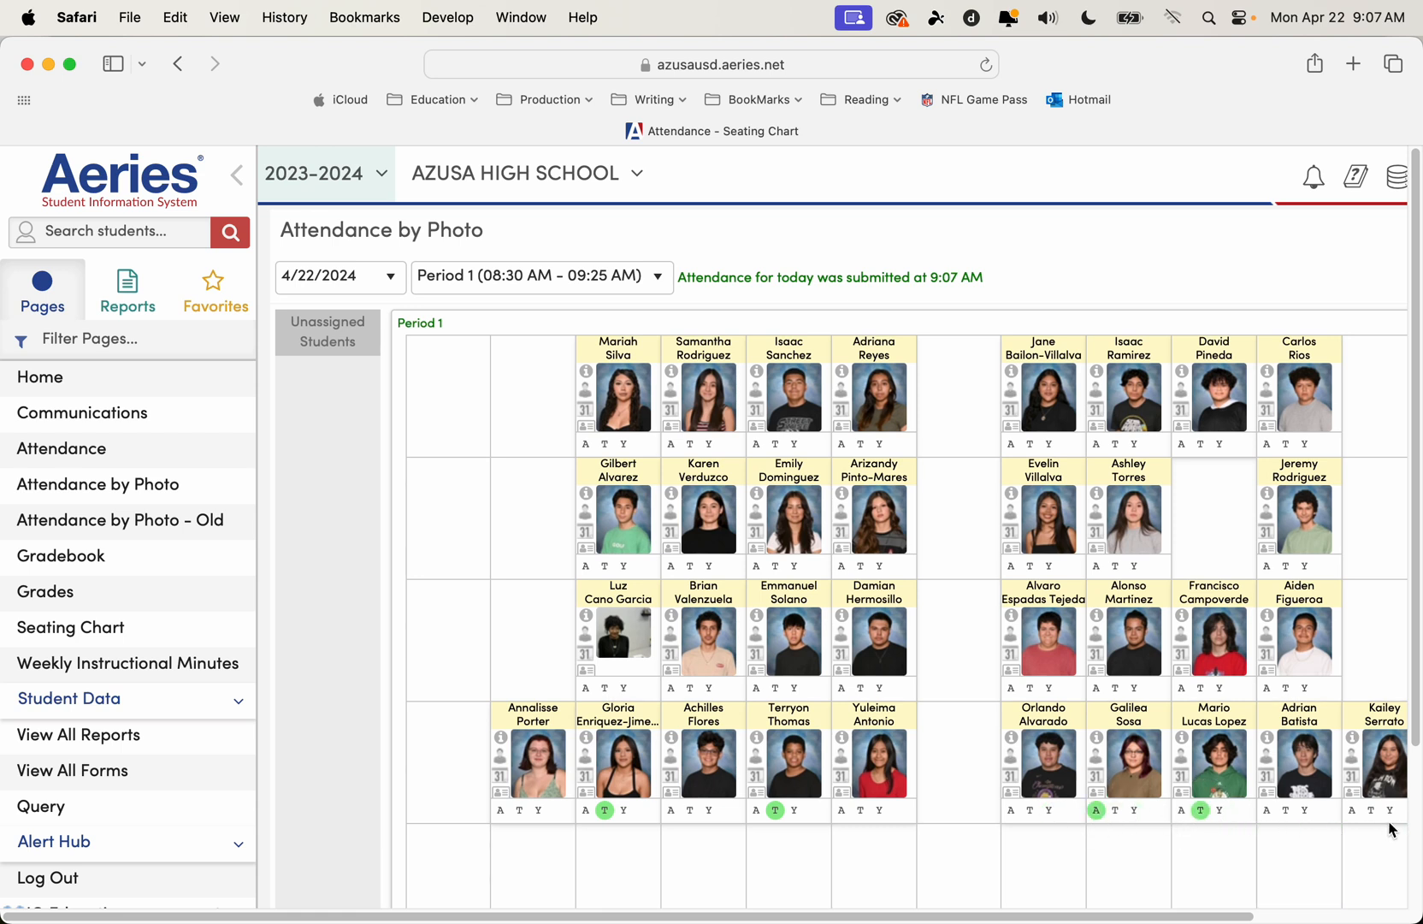
Mark the last student in the third row absent, the seventh in that row tardy, and the last student in the second row absent
left_click_drag(1174, 913, 1286, 913)
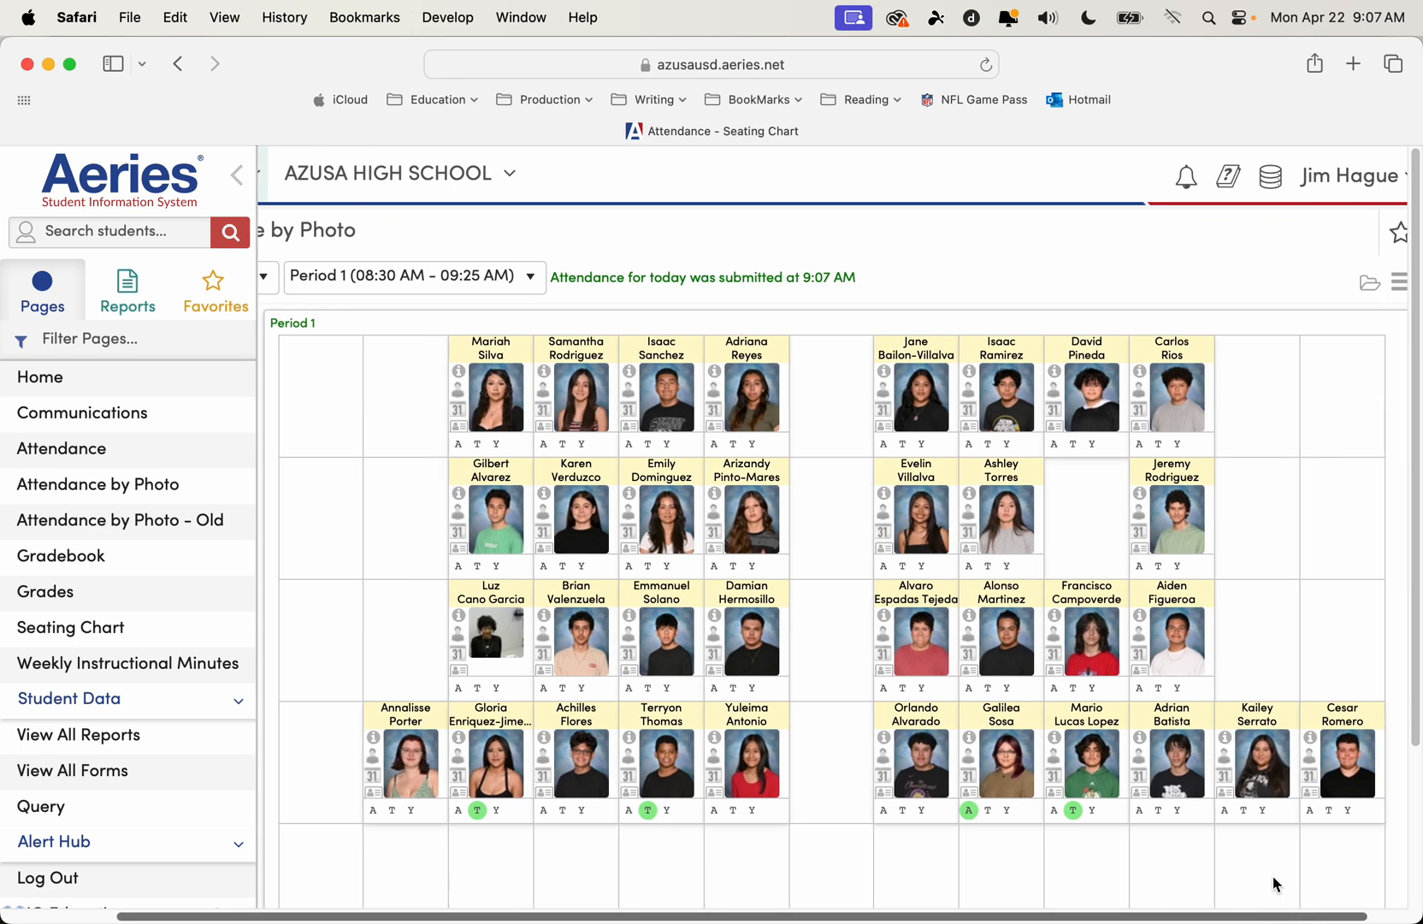
left_click(1138, 687)
left_click(1073, 688)
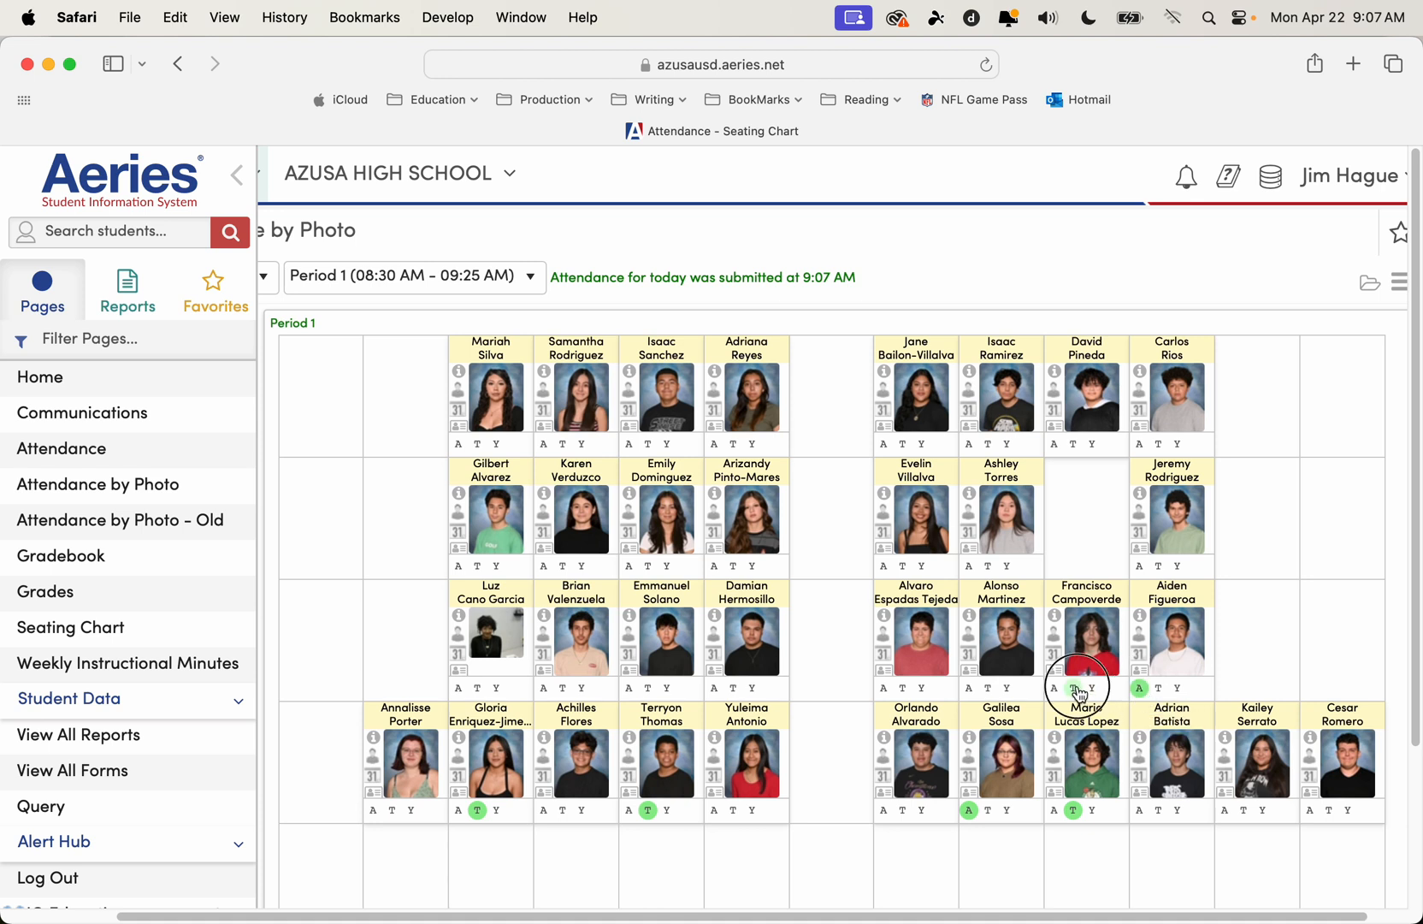
left_click(1138, 565)
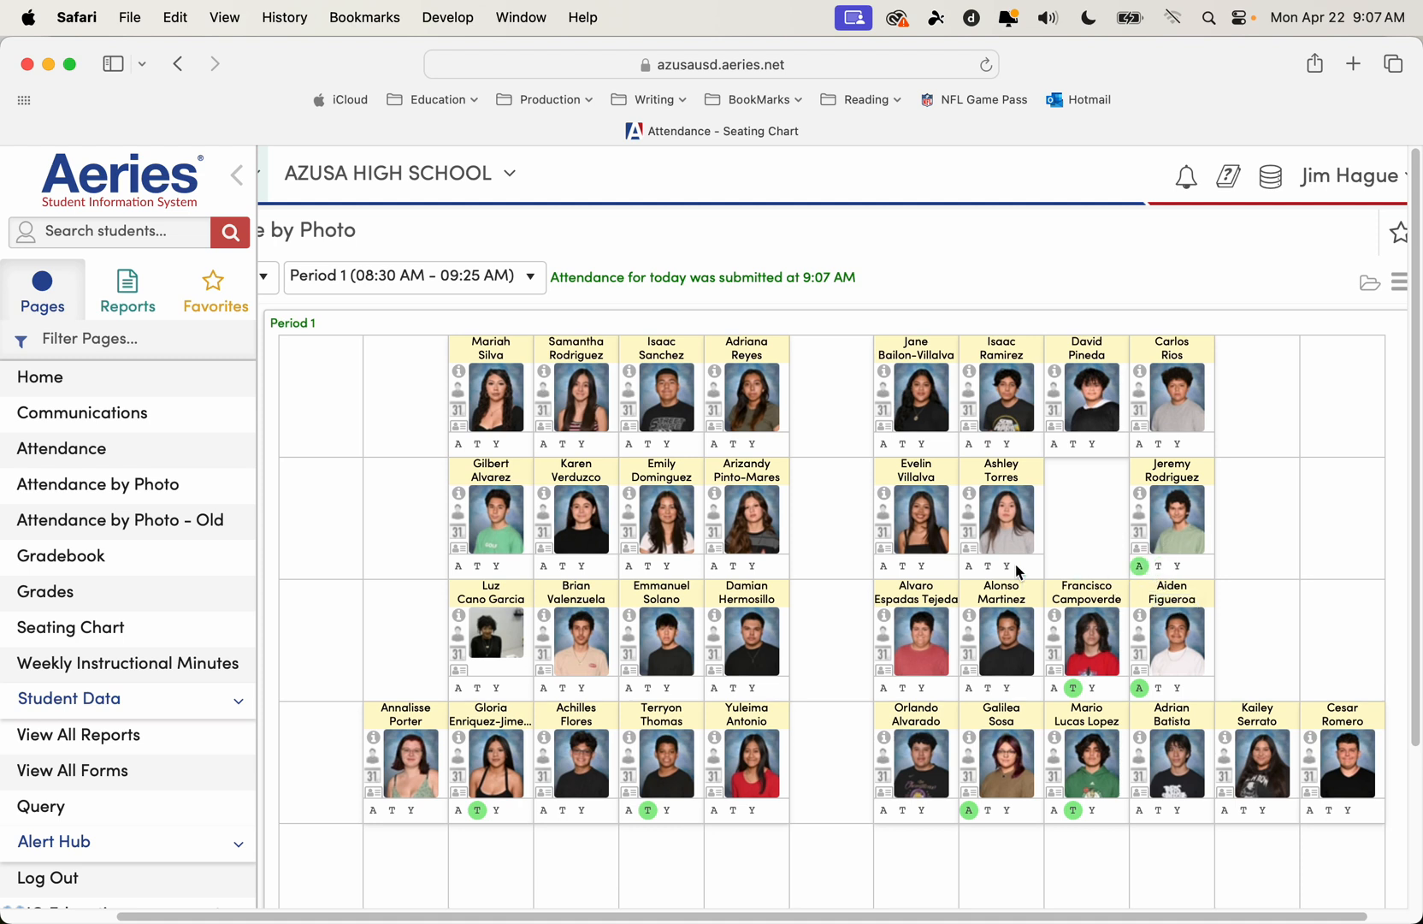
Mark the sixth student in the second row and the first in the top row absent, and the fourth in the third row tardy
left_click(969, 566)
left_click(461, 447)
left_click(733, 688)
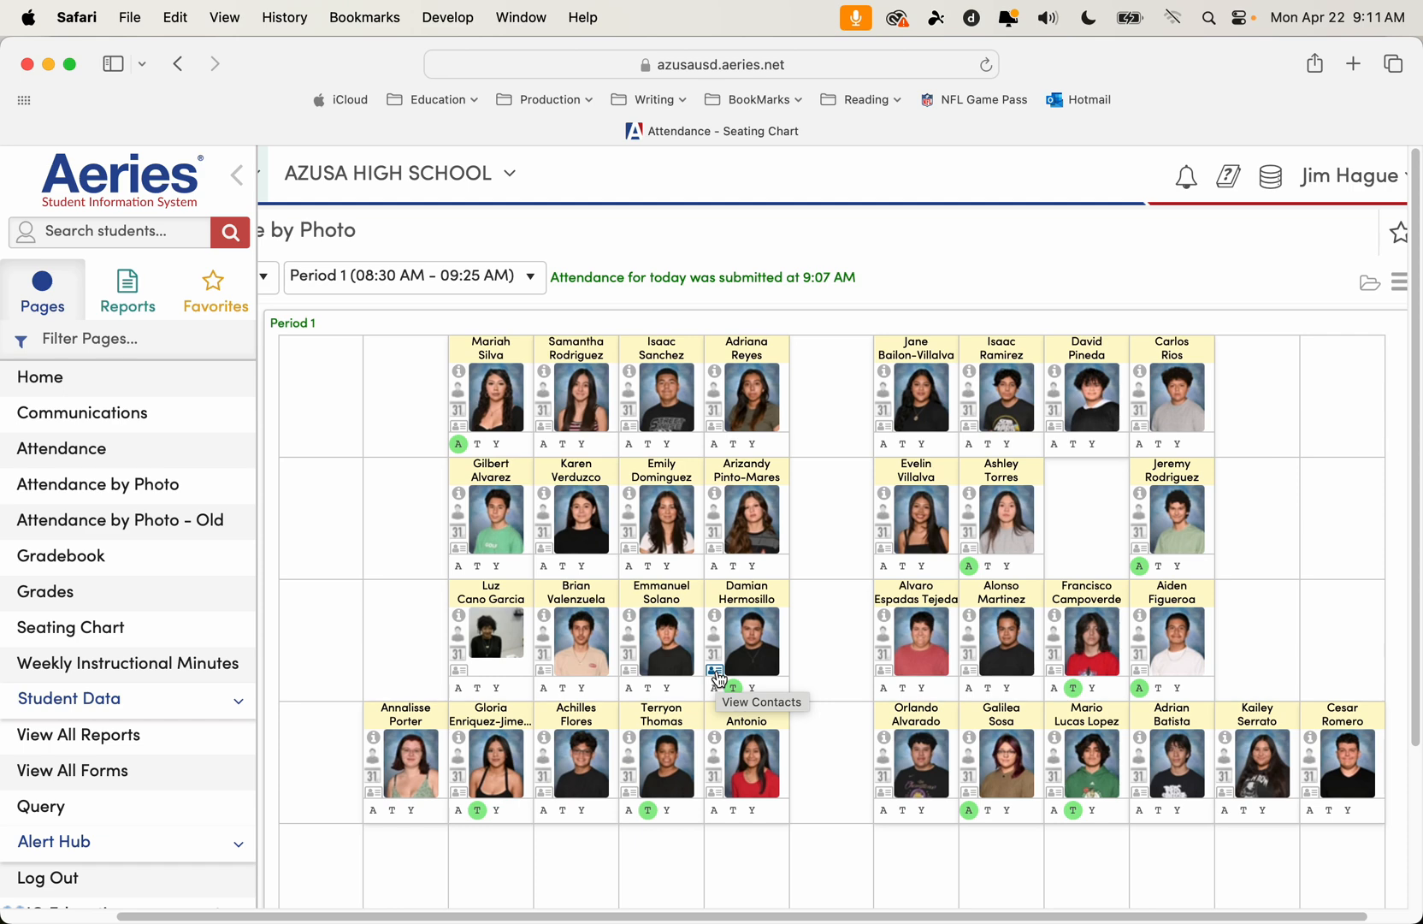
Switch to Capto, minimize the remote session window and open Capto's recording options
key("super+Tab")
key("super+Tab")
key("super+Tab")
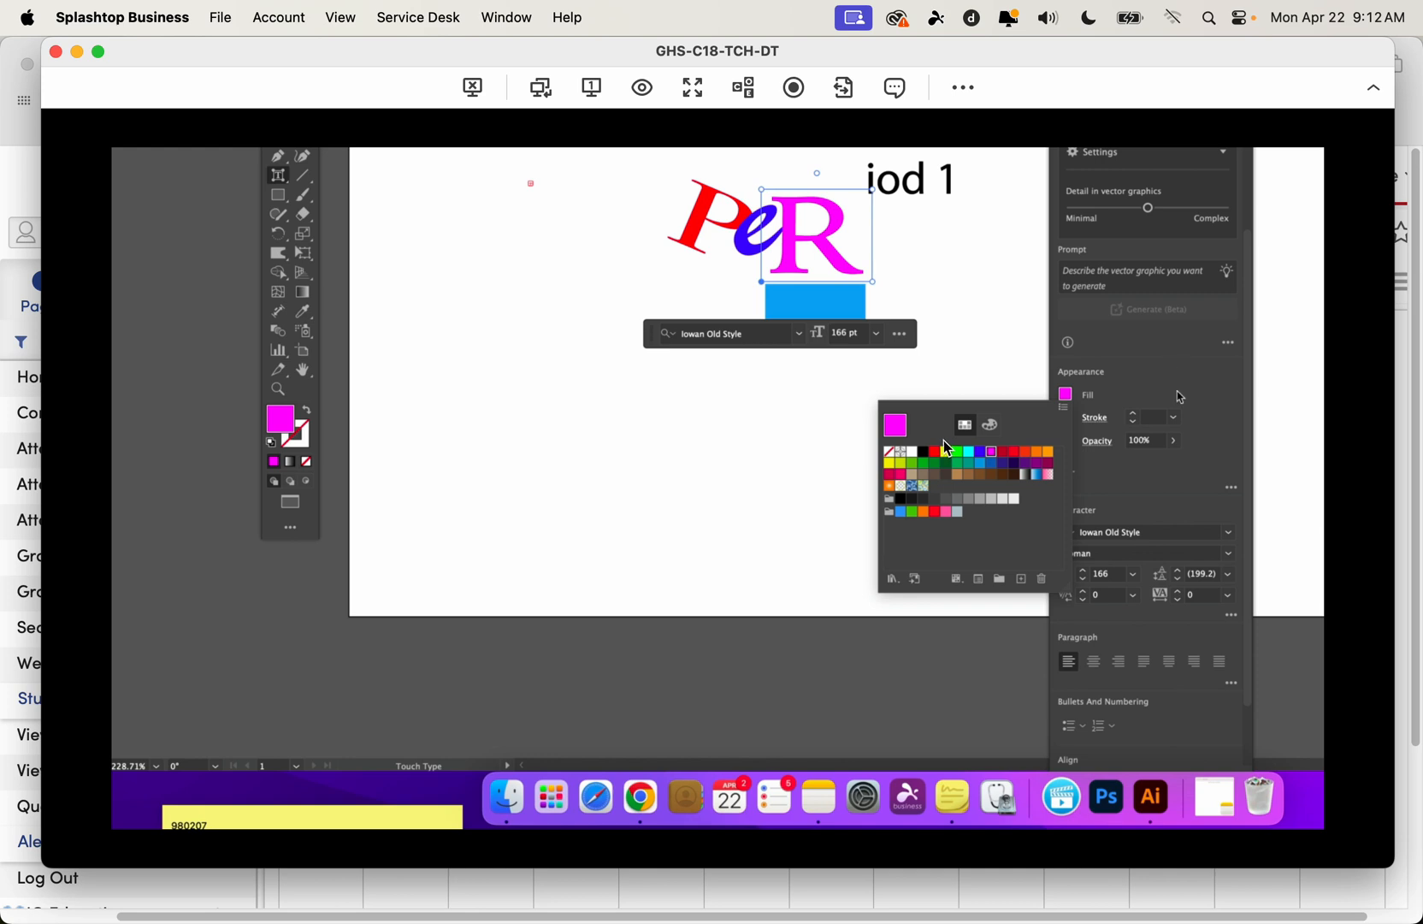
key("super+Tab")
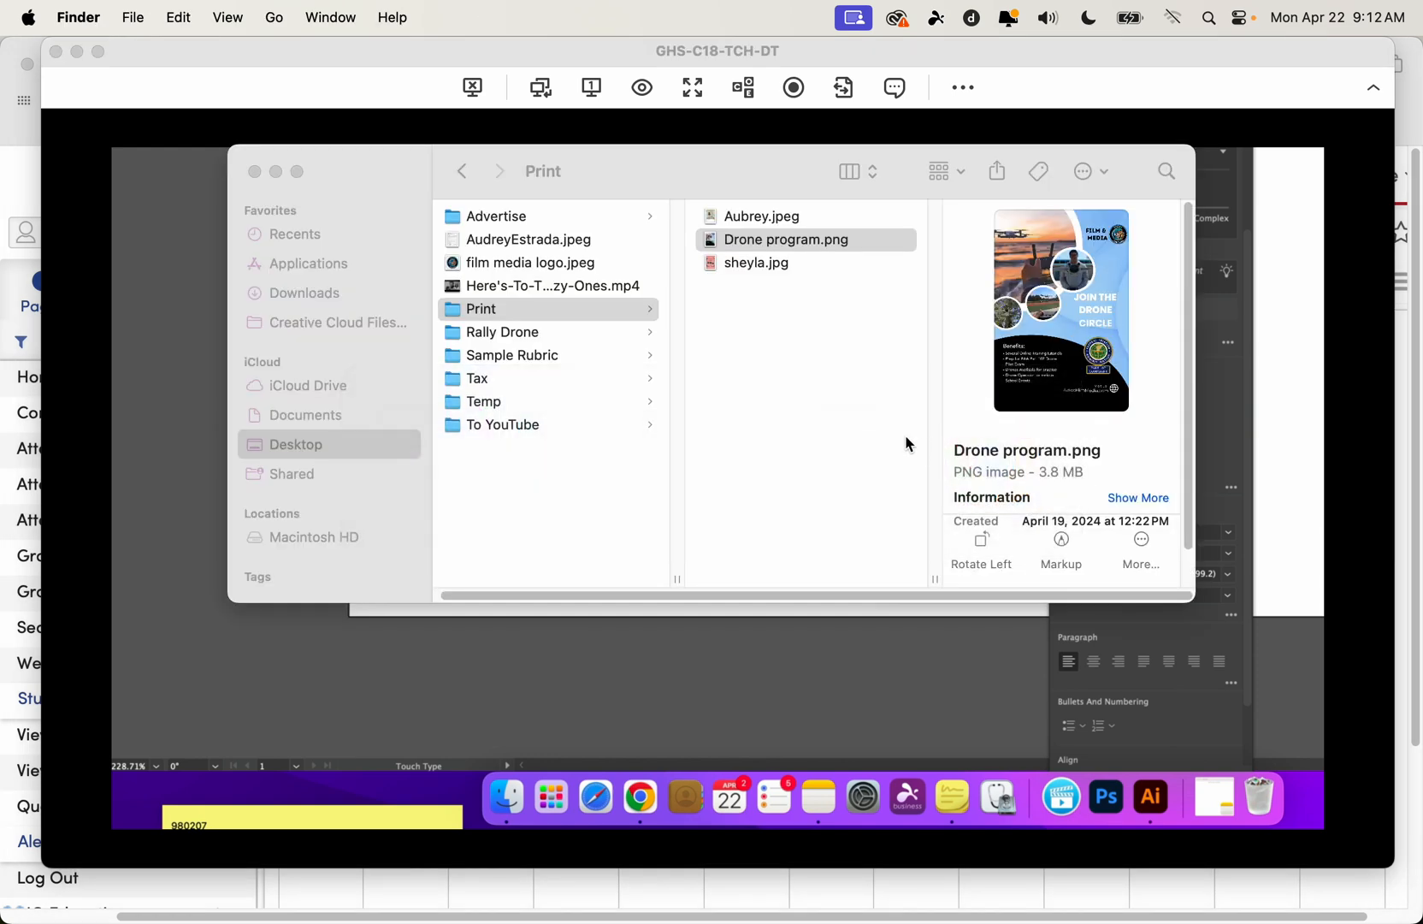
key("super+Tab")
key("super+Tab")
left_click(901, 451)
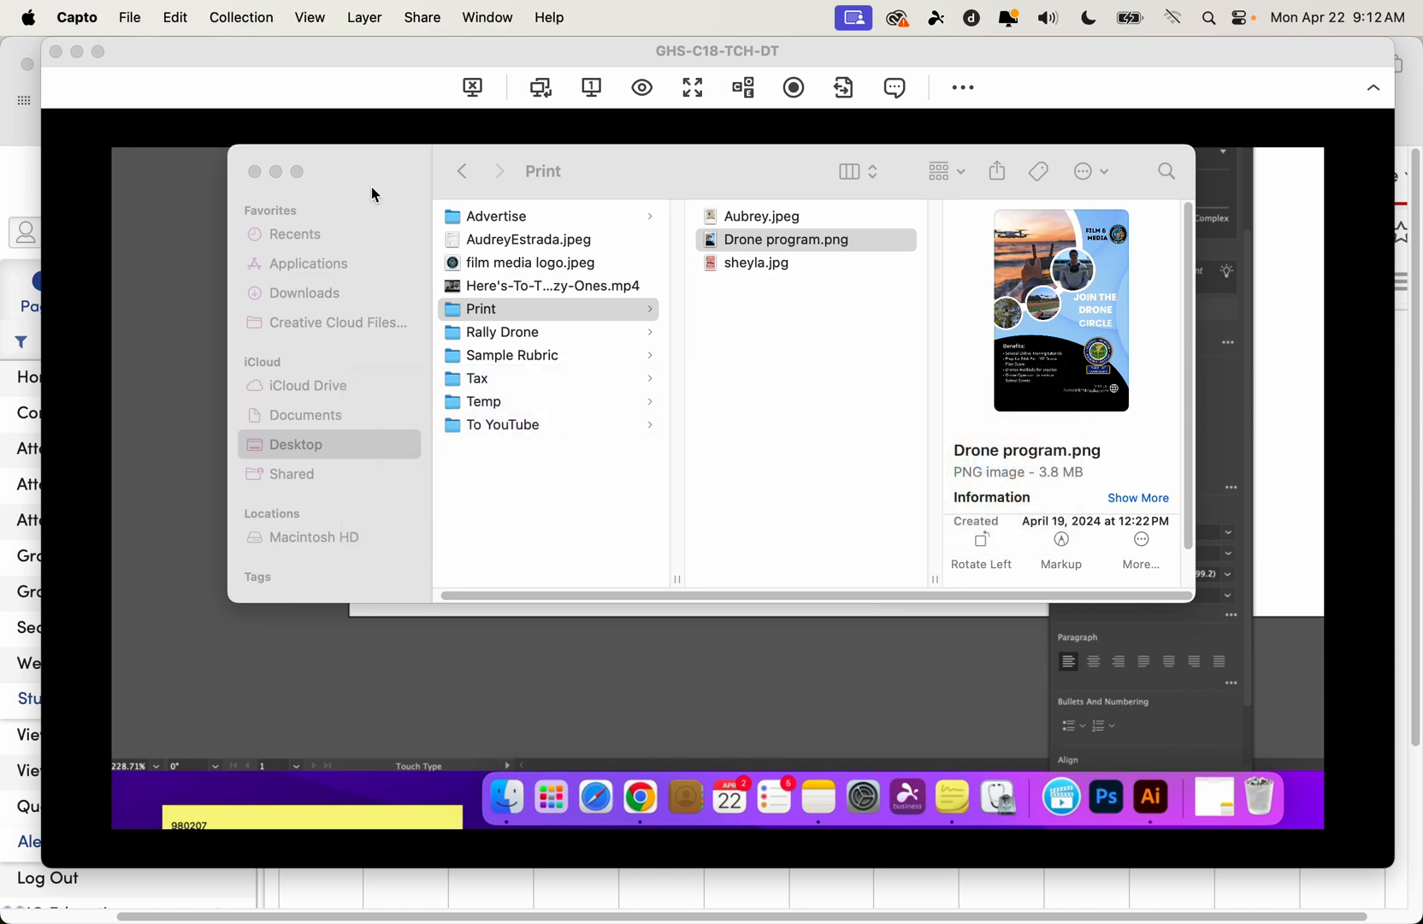
left_click(77, 52)
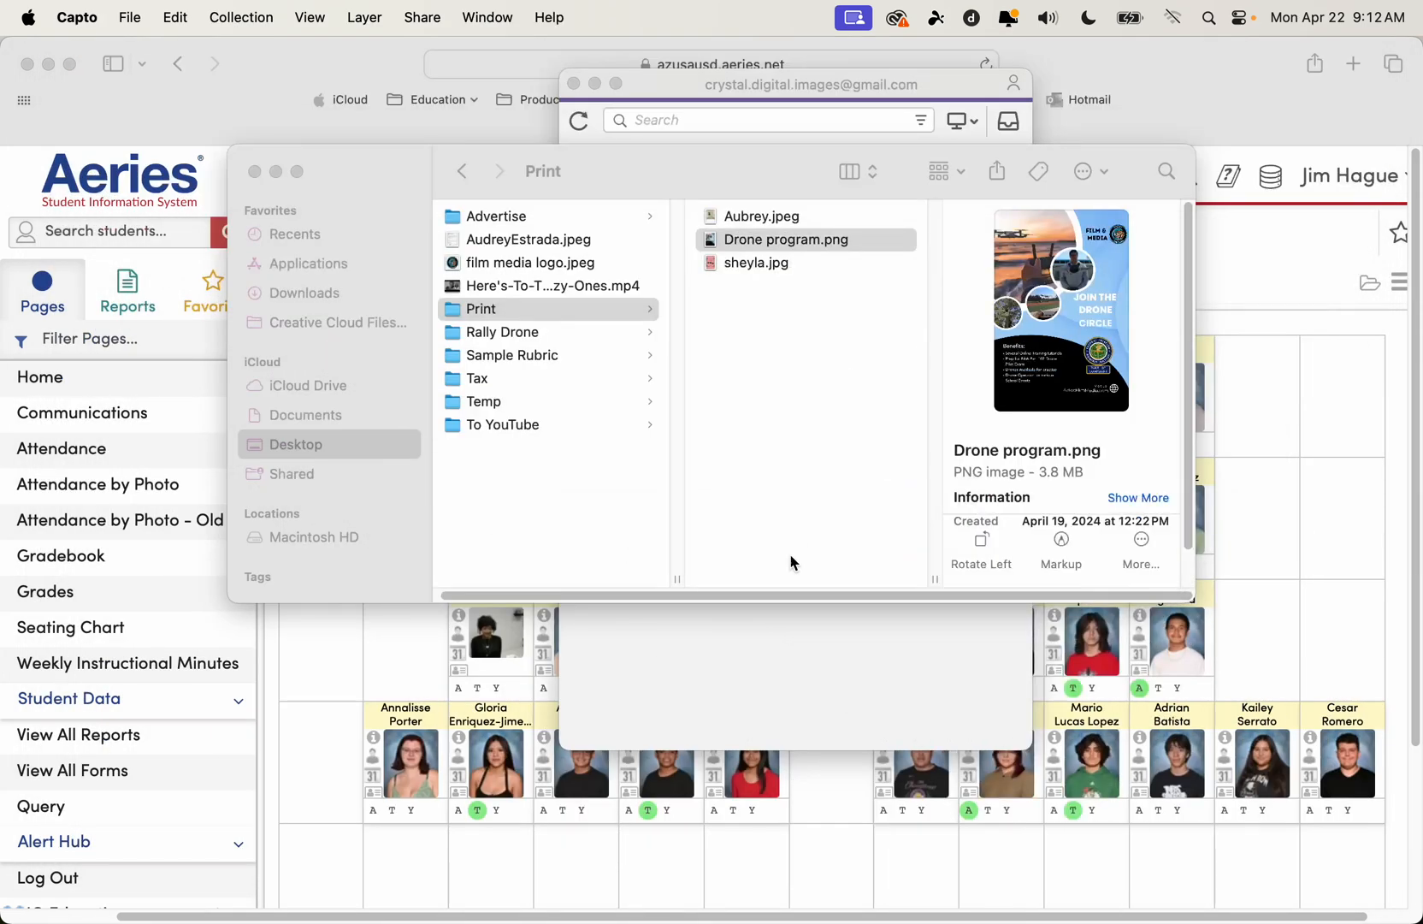
right_click(913, 888)
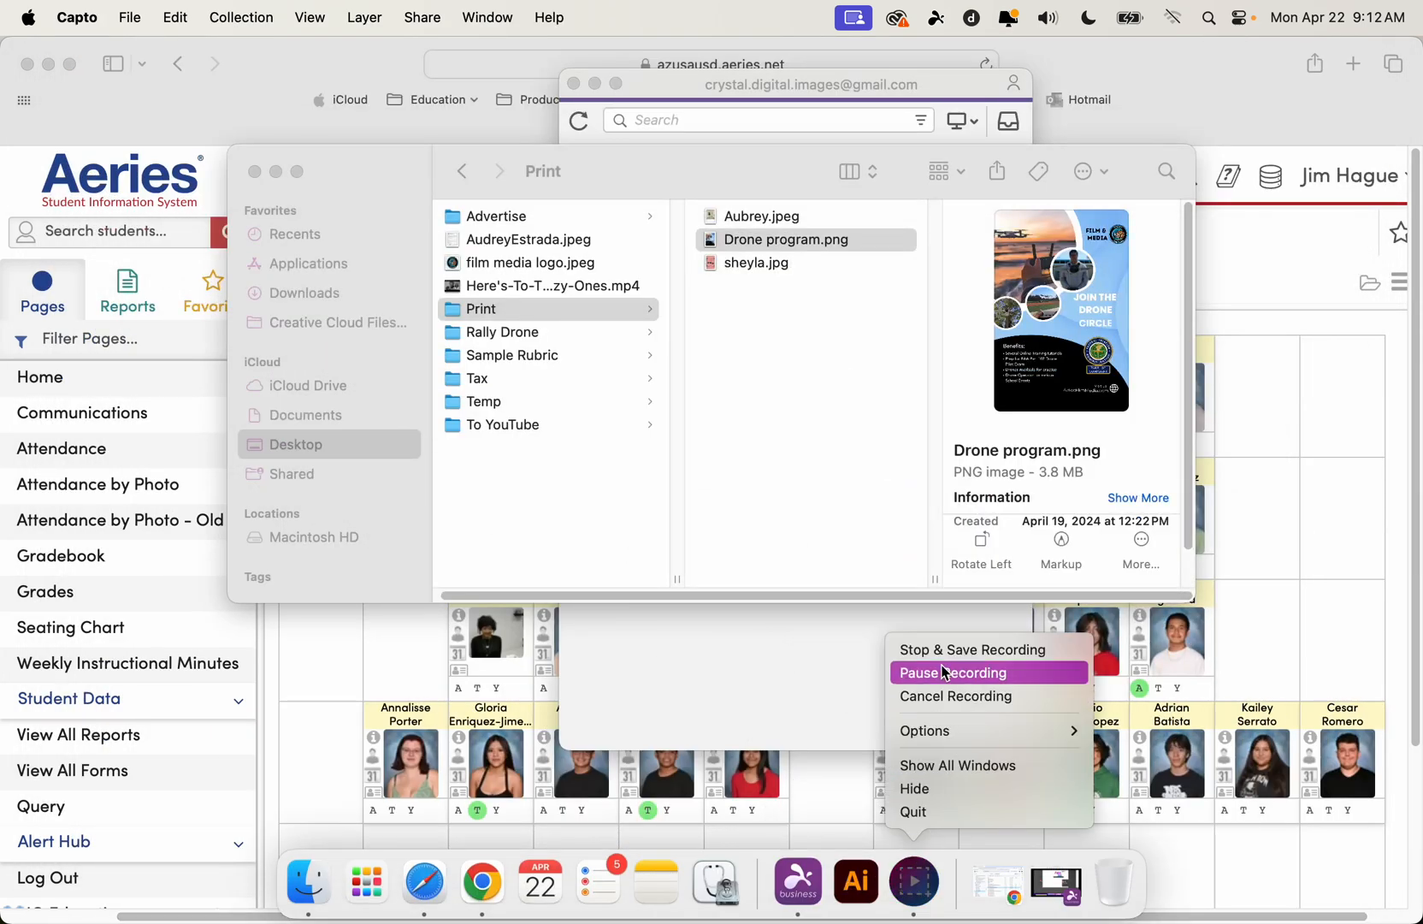